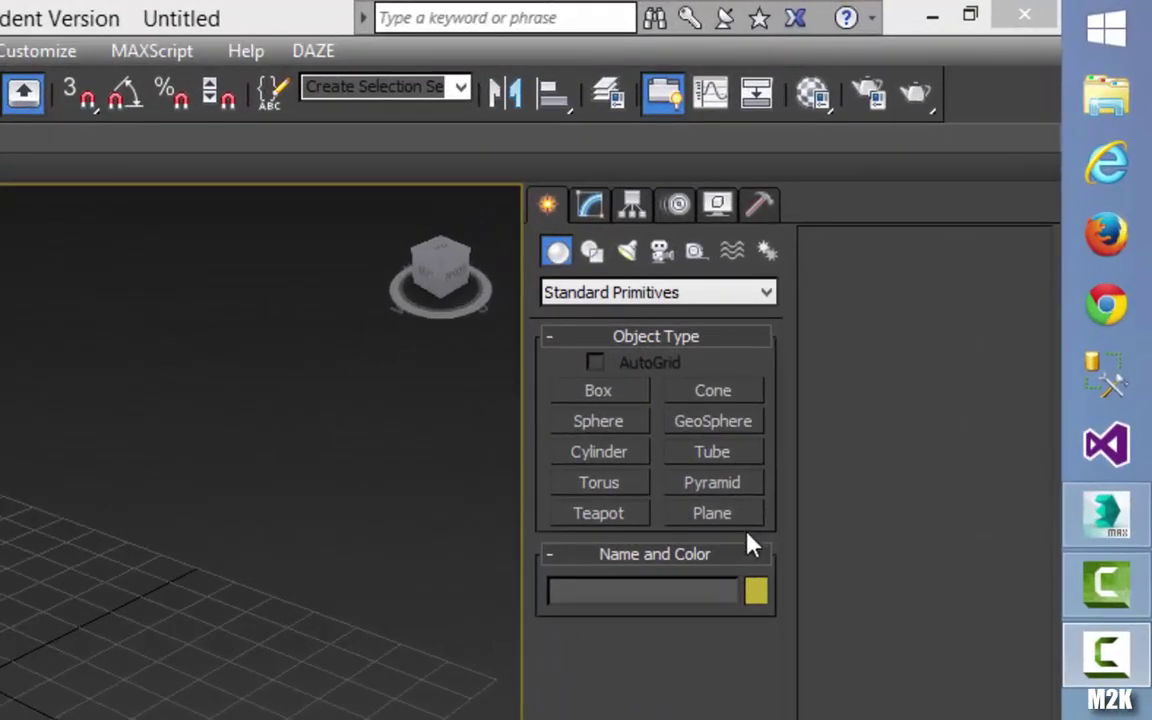
- Create a standard plane about 4.86 m long and 4.06 m wide and move it to the world origin
{"action": "left_click", "coordinate": [715, 514]}
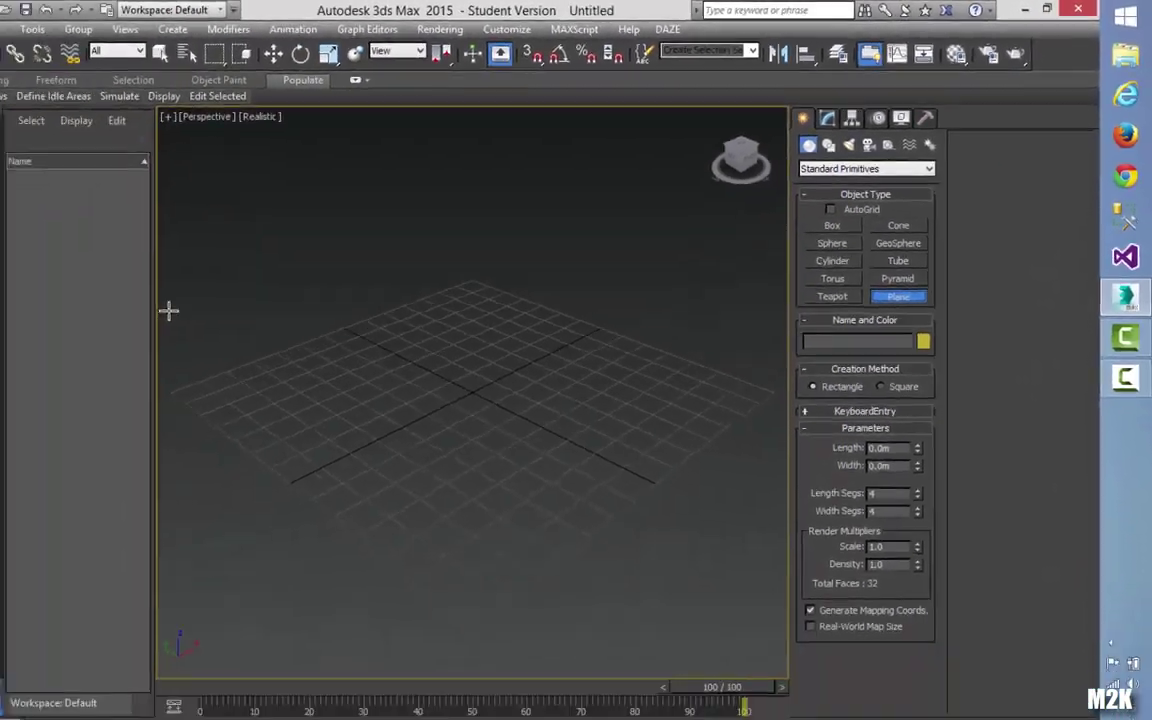
{"action": "left_click_drag", "start_coordinate": [169, 311], "coordinate": [819, 316]}
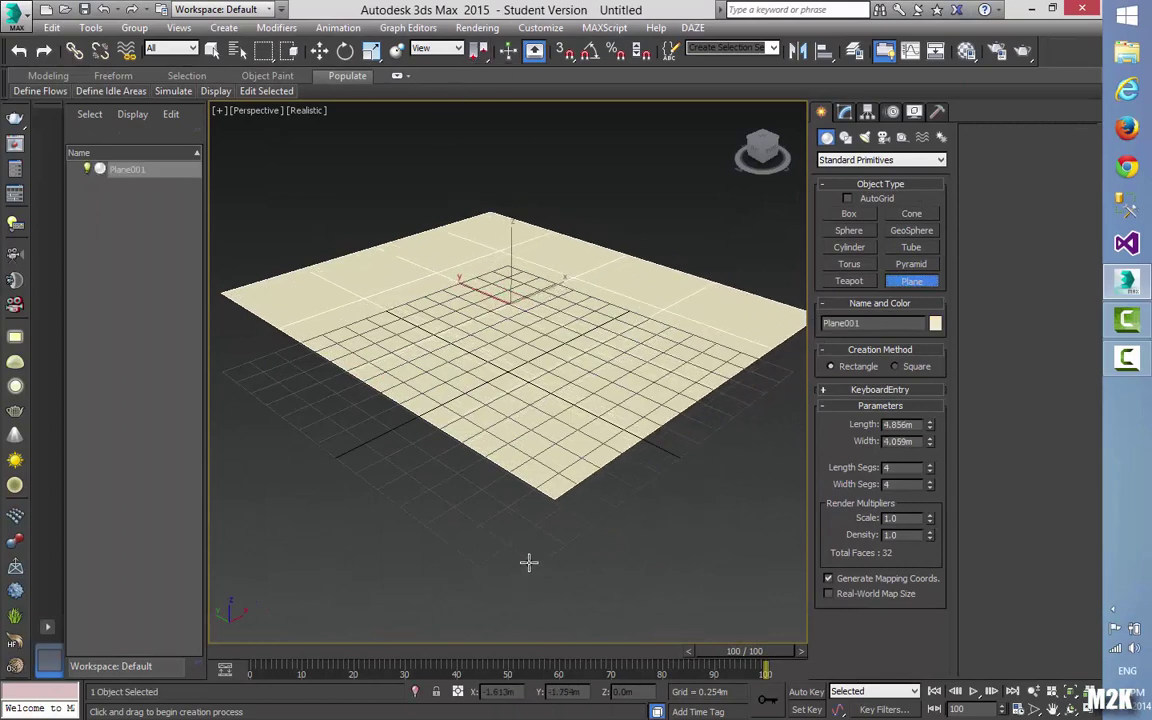
{"action": "left_click", "coordinate": [319, 50]}
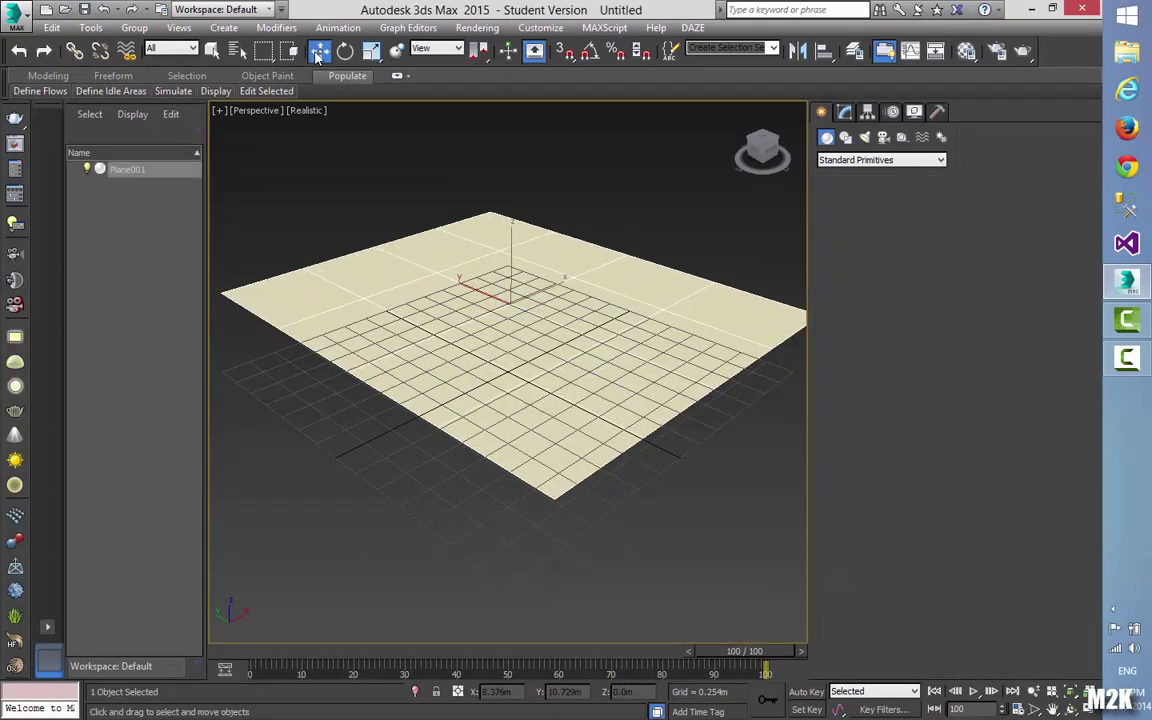
{"action": "right_click", "coordinate": [530, 691]}
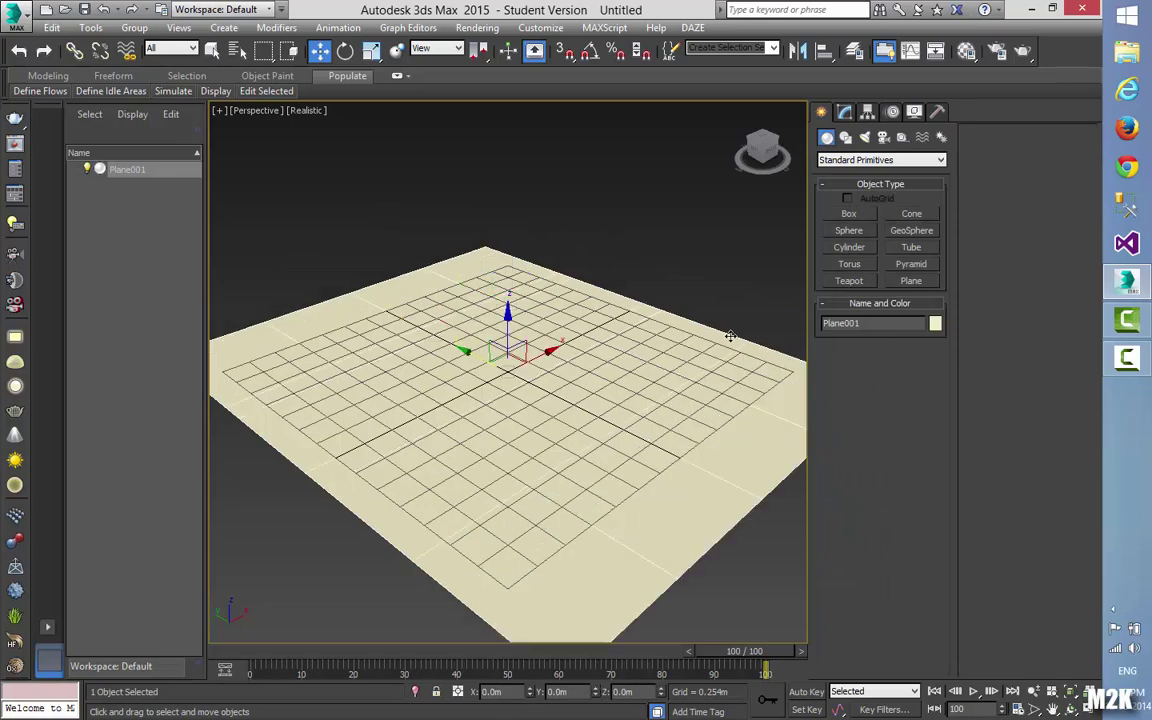
{"action": "middle_click_drag", "start_coordinate": [690, 145], "coordinate": [436, 186], "text": "alt"}
{"action": "left_click", "coordinate": [436, 186]}
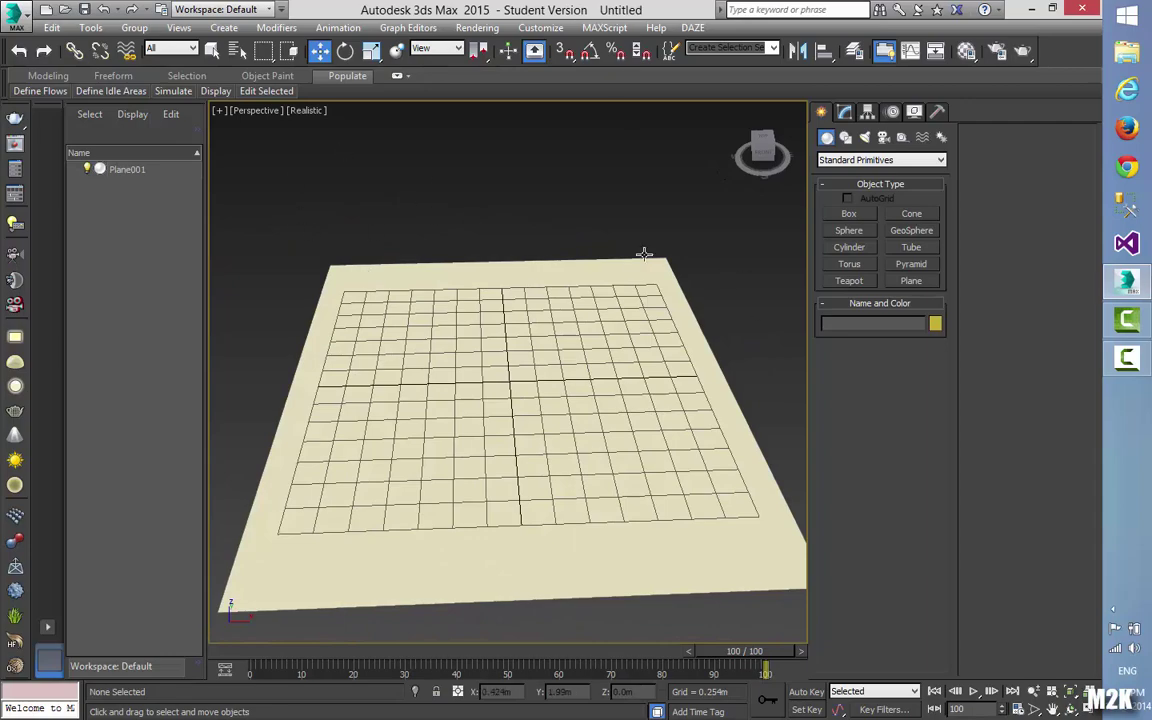
- Load the image BG+reference.jpg as a Bitmap environment map for the scene background
{"action": "left_click", "coordinate": [470, 28]}
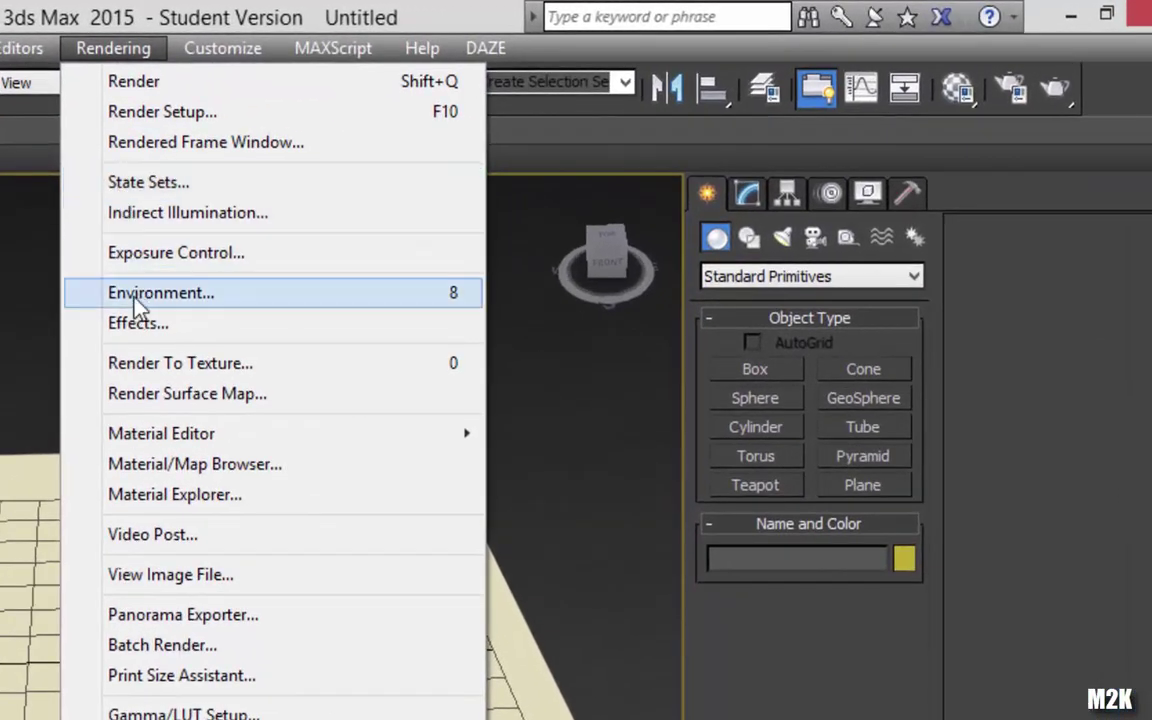
{"action": "left_click", "coordinate": [134, 300]}
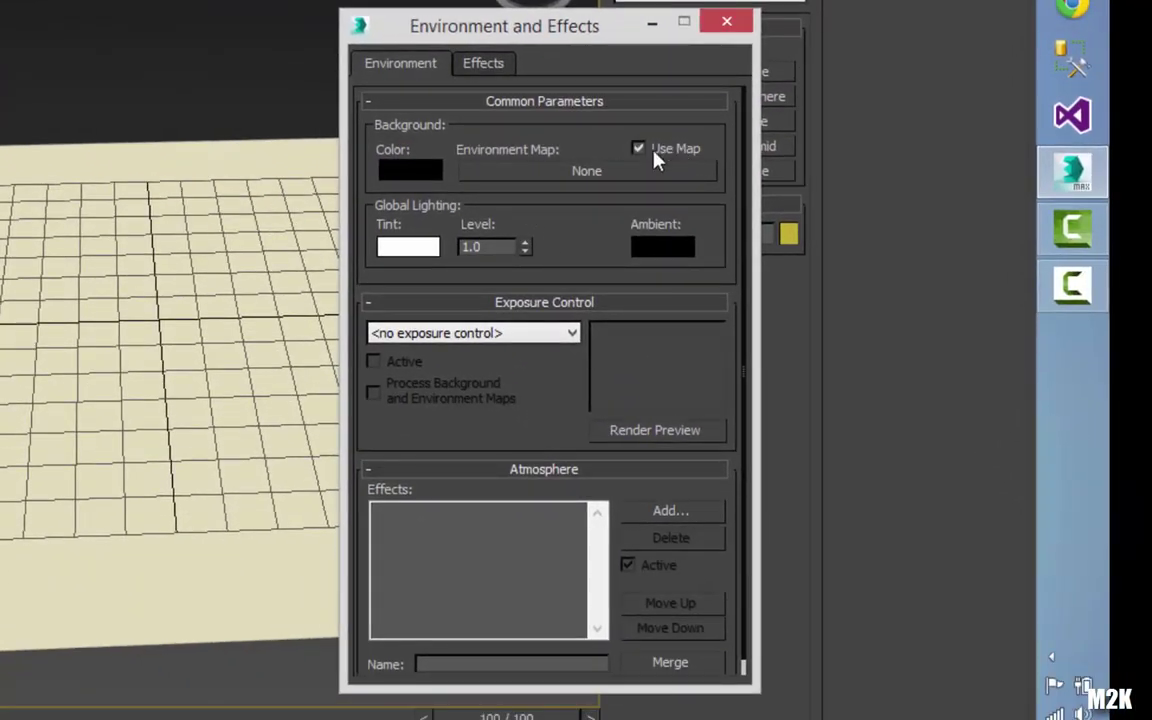
{"action": "left_click", "coordinate": [588, 173]}
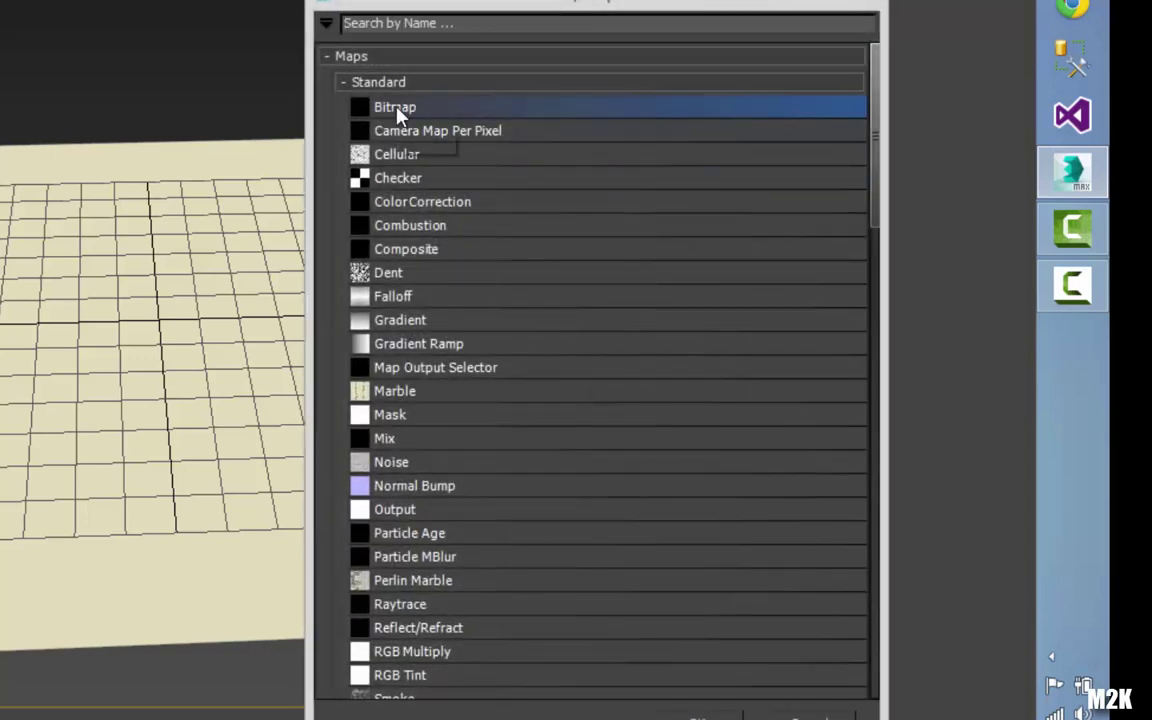
{"action": "double_click", "coordinate": [399, 108]}
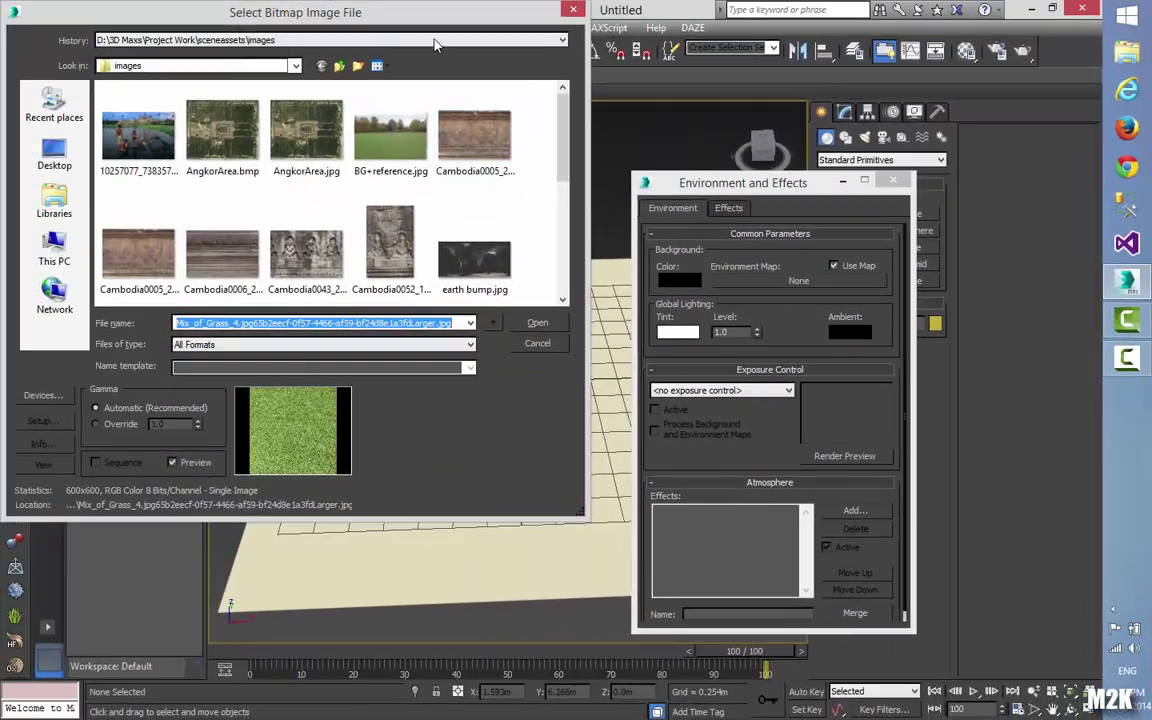
{"action": "left_click_drag", "start_coordinate": [438, 24], "coordinate": [508, 70]}
{"action": "left_click", "coordinate": [460, 185]}
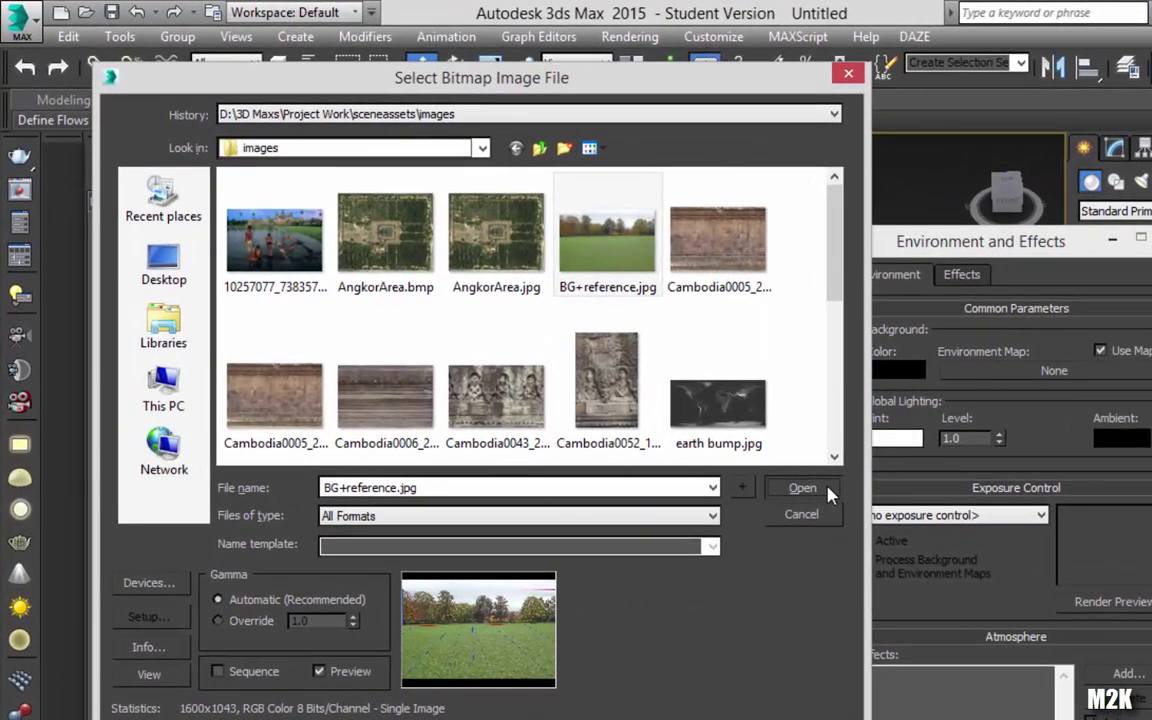
{"action": "left_click", "coordinate": [826, 492]}
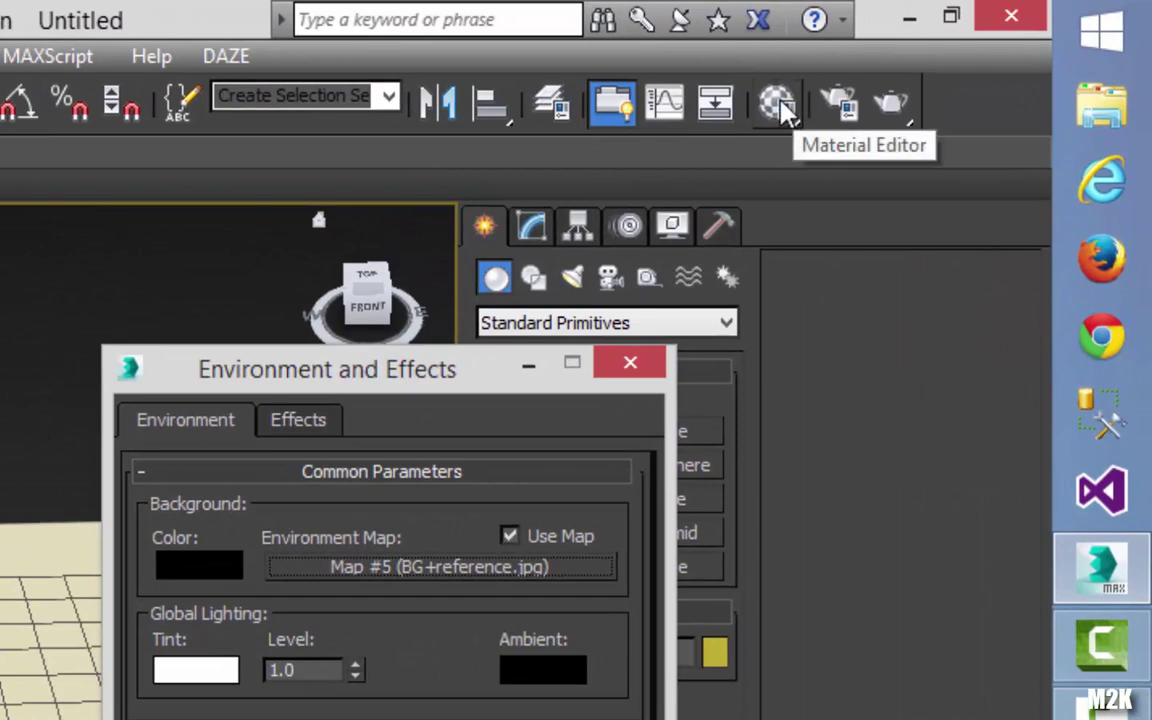
- Place the environment map as an instance in the first sample slot of the Material Editor
{"action": "left_click", "coordinate": [780, 104]}
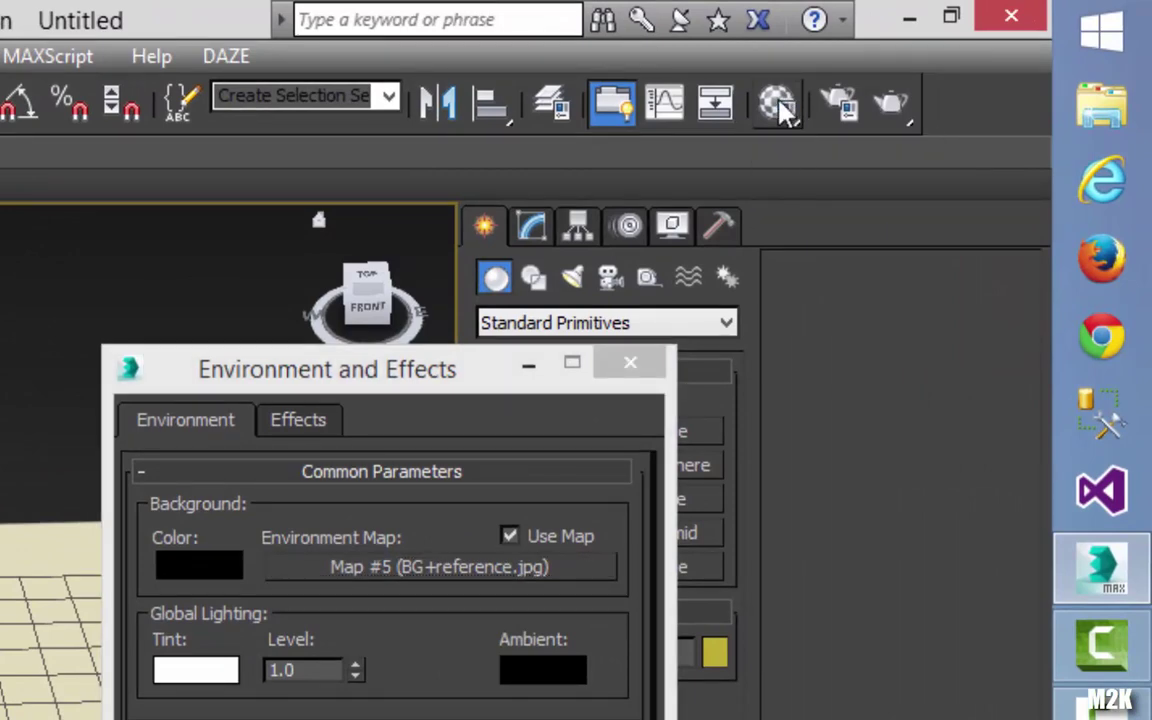
{"action": "left_click", "coordinate": [775, 105]}
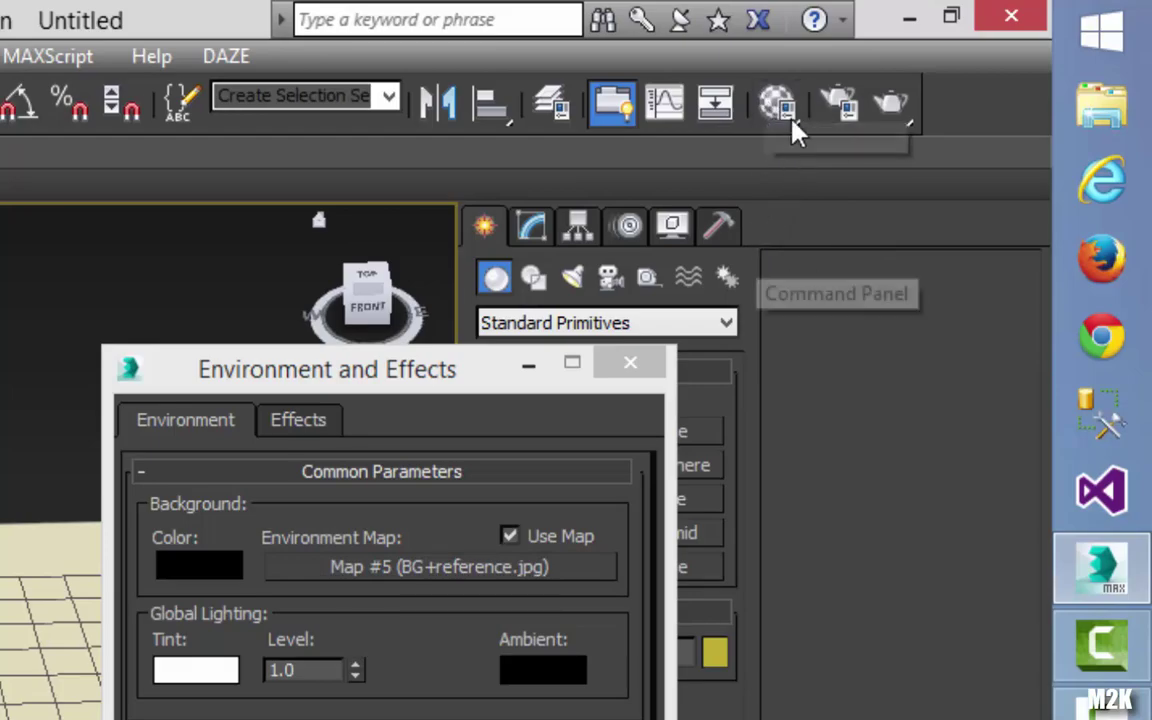
{"action": "left_click", "coordinate": [785, 105]}
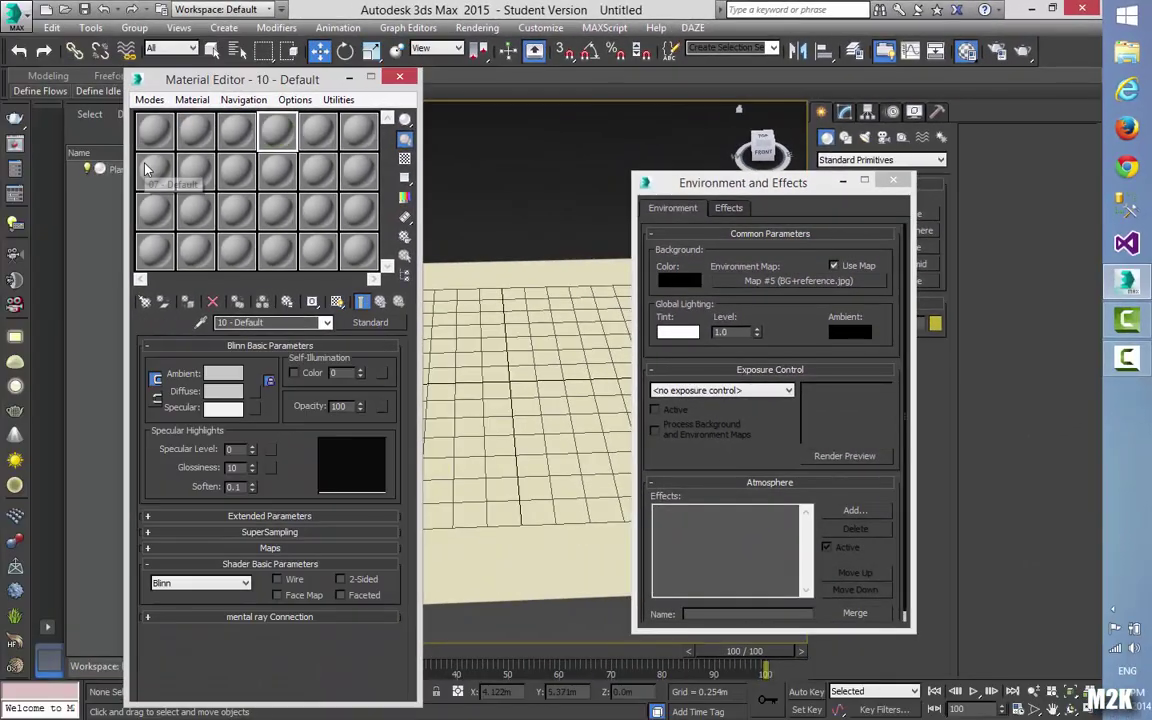
{"action": "left_click_drag", "start_coordinate": [147, 170], "coordinate": [152, 132]}
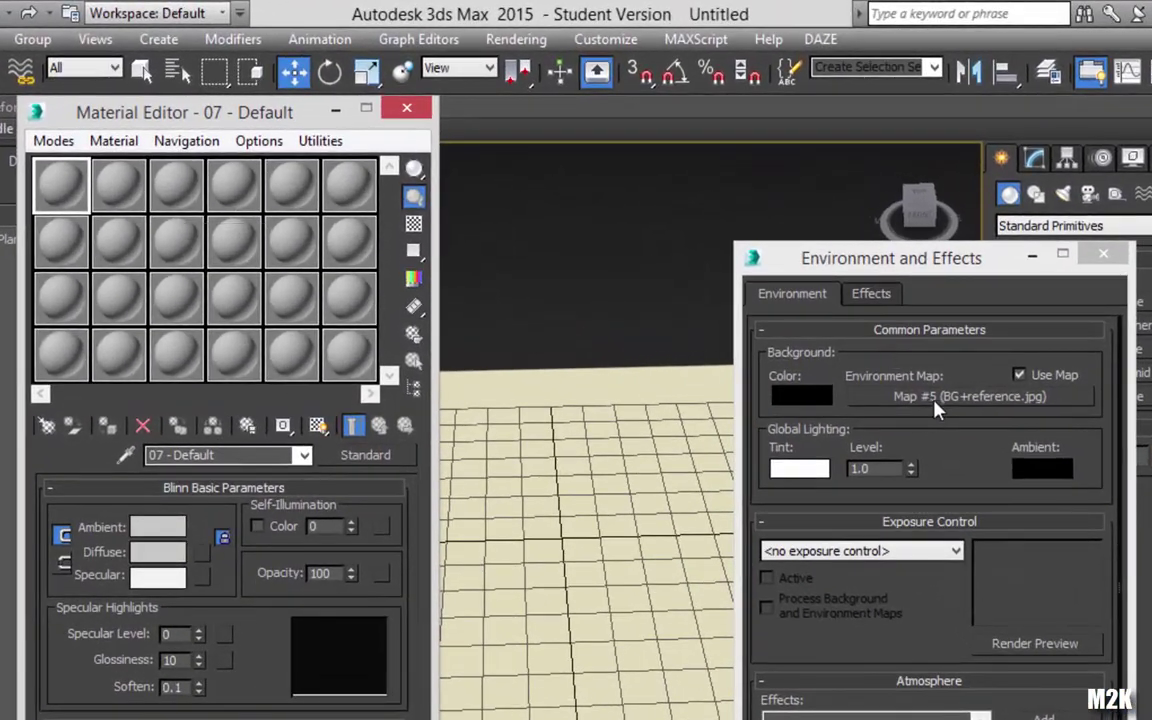
{"action": "left_click_drag", "start_coordinate": [940, 397], "coordinate": [64, 194]}
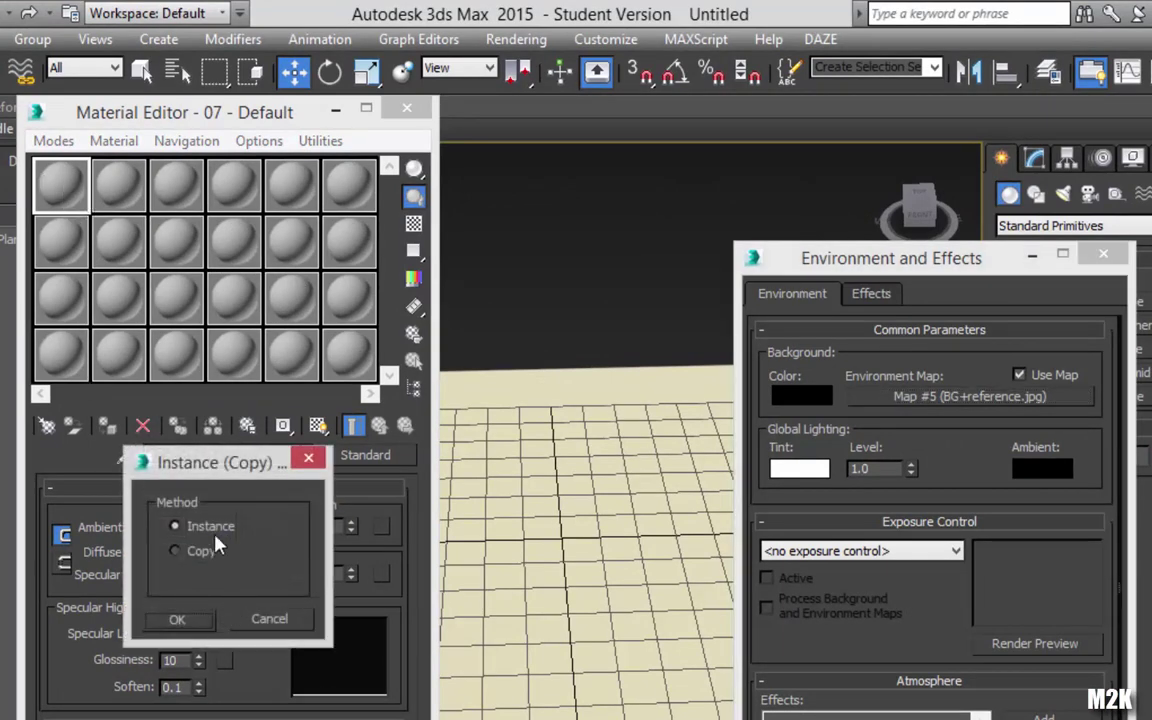
{"action": "left_click", "coordinate": [177, 620]}
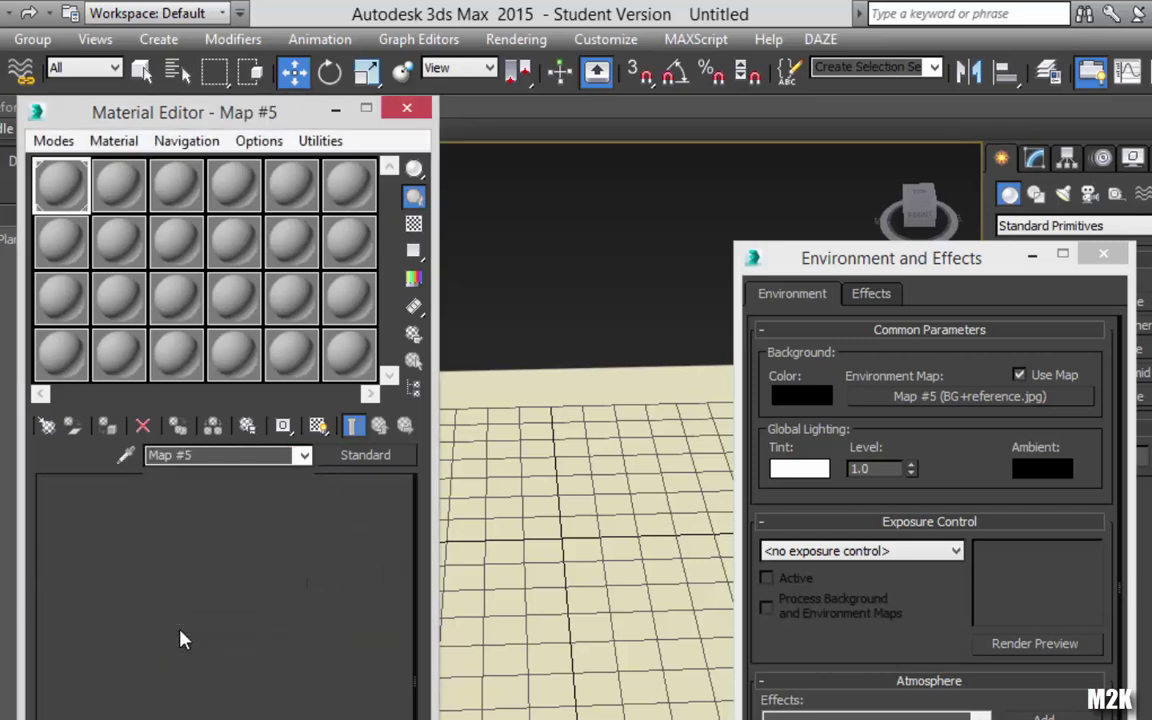
{"action": "left_click_drag", "start_coordinate": [233, 114], "coordinate": [240, 115]}
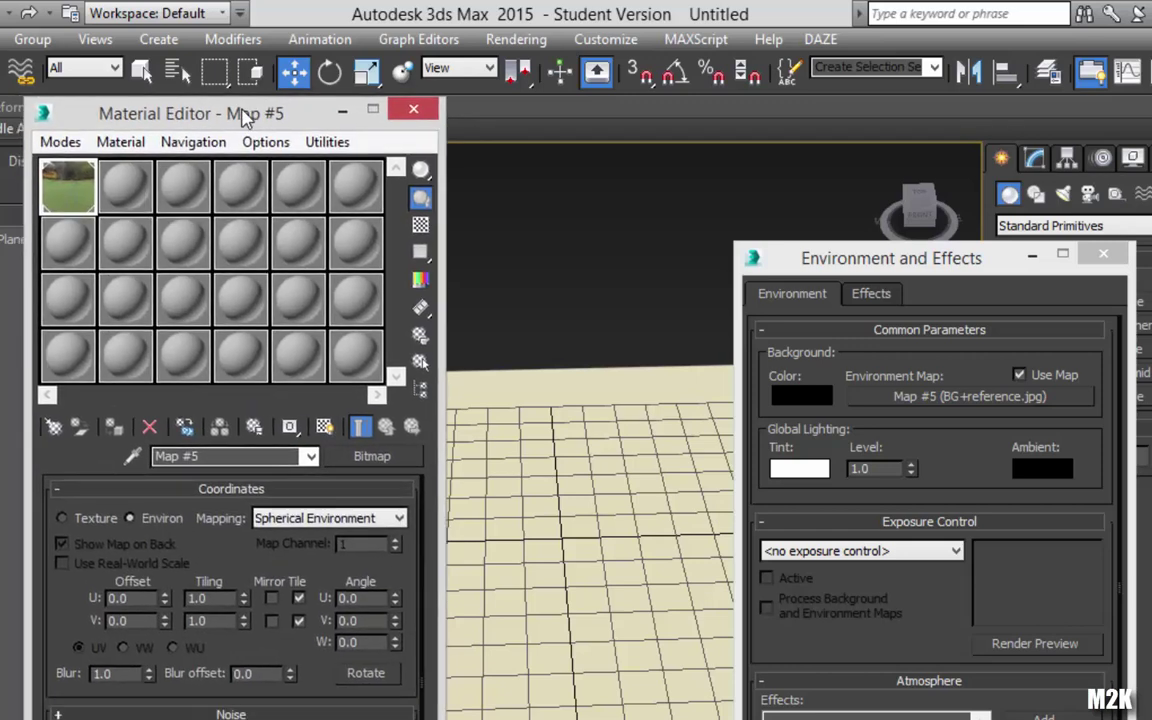
- Set the background map's environment mapping to Screen and move both dialogs aside
{"action": "left_click", "coordinate": [316, 521]}
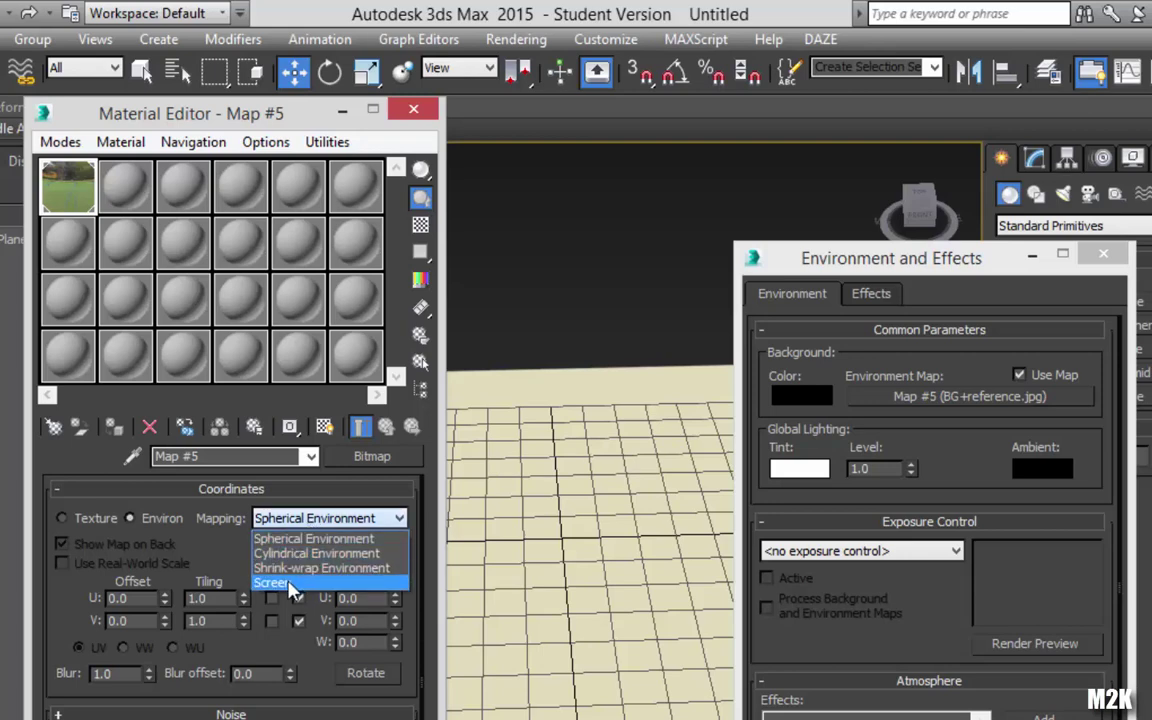
{"action": "left_click", "coordinate": [290, 584]}
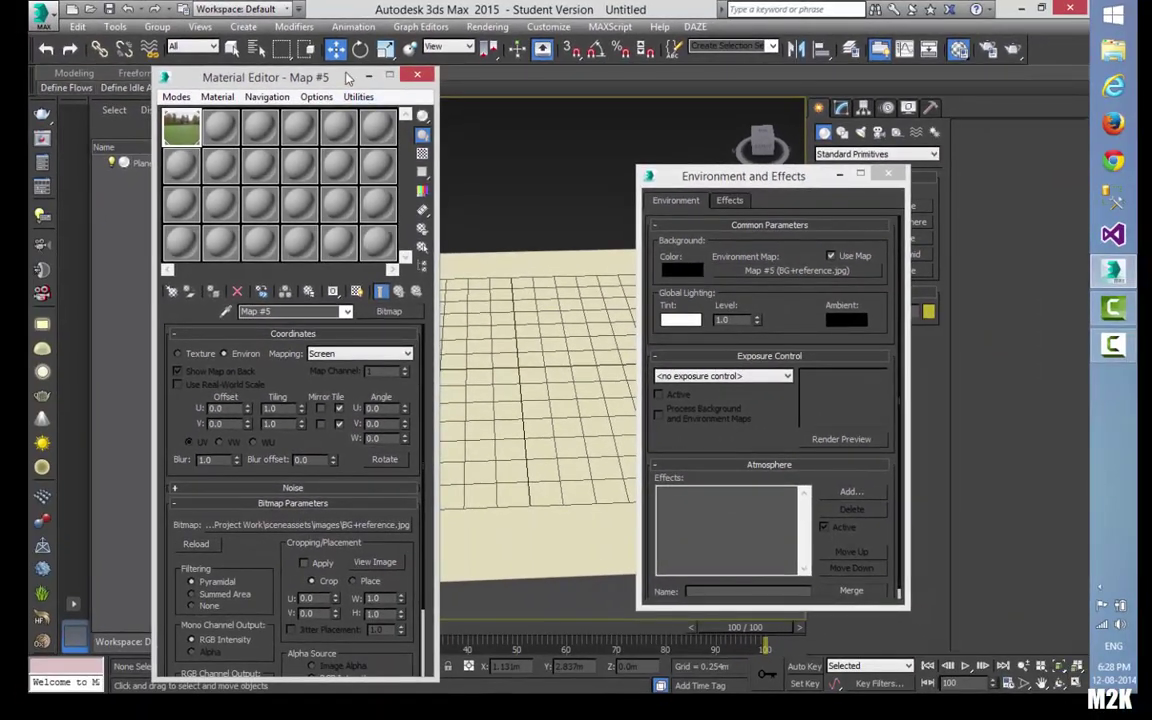
{"action": "left_click_drag", "start_coordinate": [347, 77], "coordinate": [177, 183]}
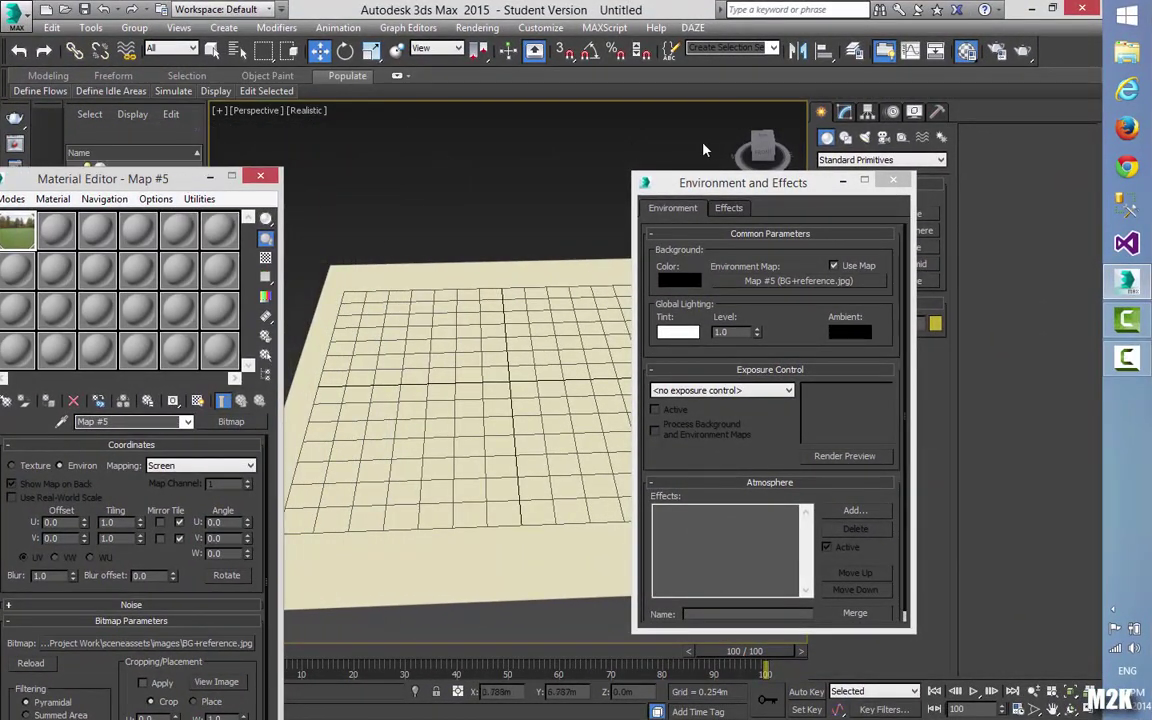
{"action": "left_click_drag", "start_coordinate": [700, 182], "coordinate": [774, 224]}
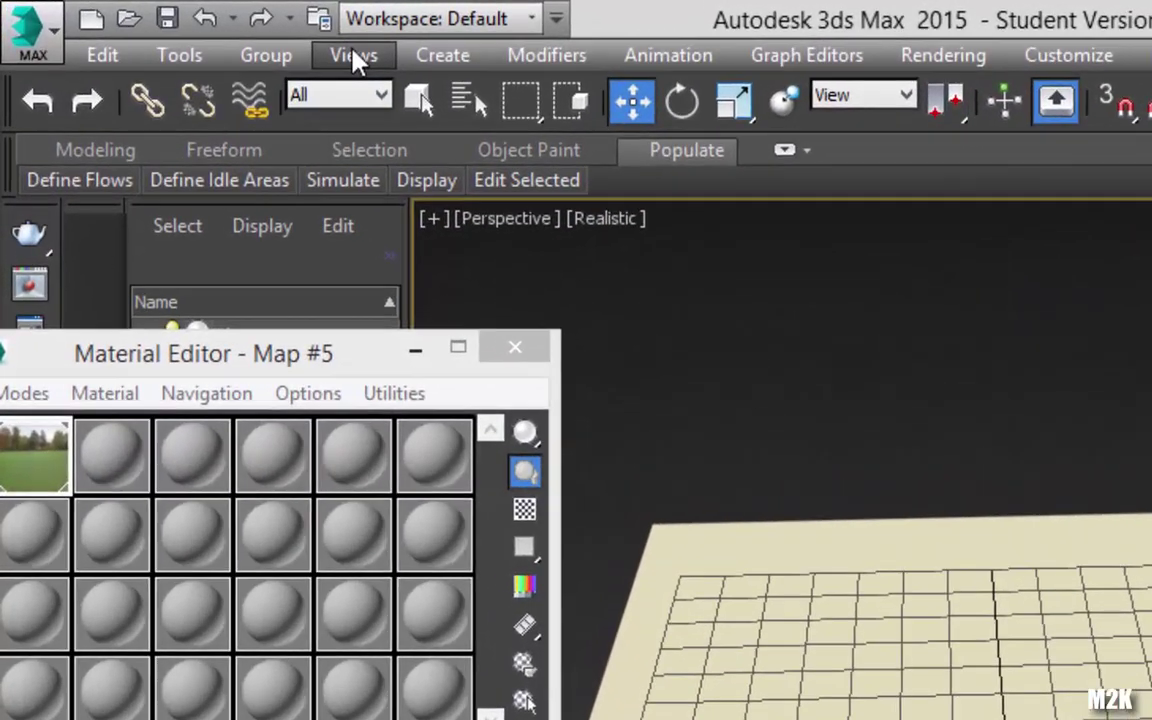
- Show the environment background in the perspective viewport
{"action": "left_click", "coordinate": [179, 27]}
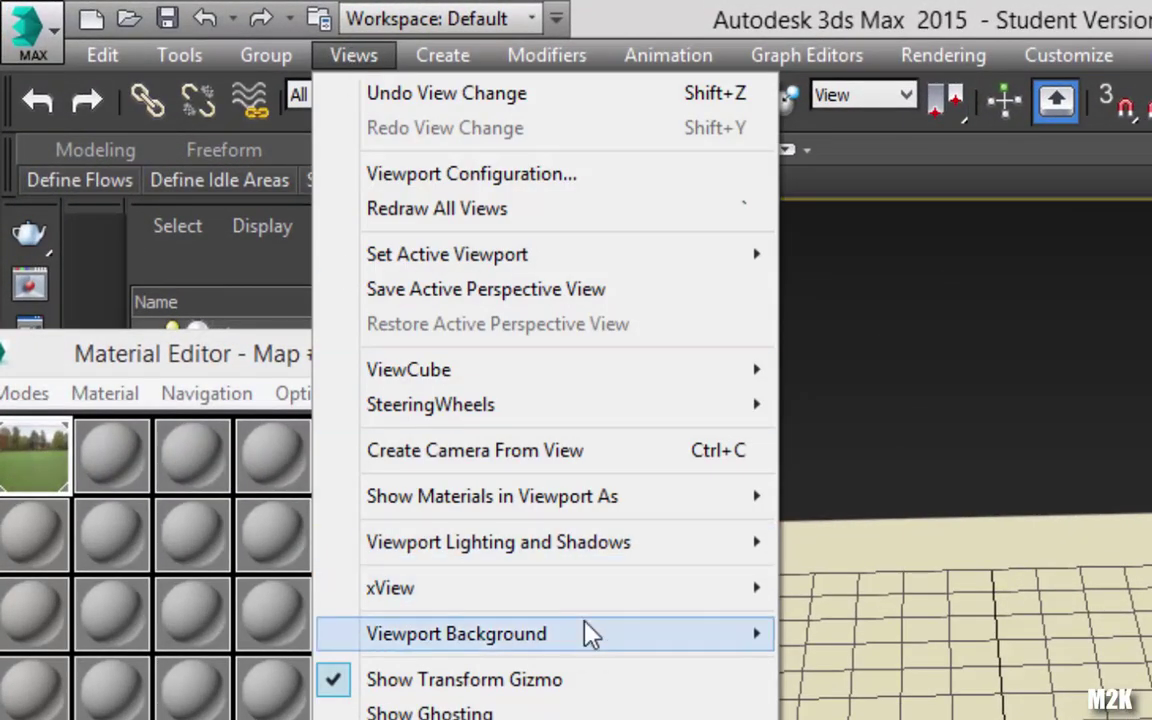
{"action": "mouse_move", "coordinate": [589, 640]}
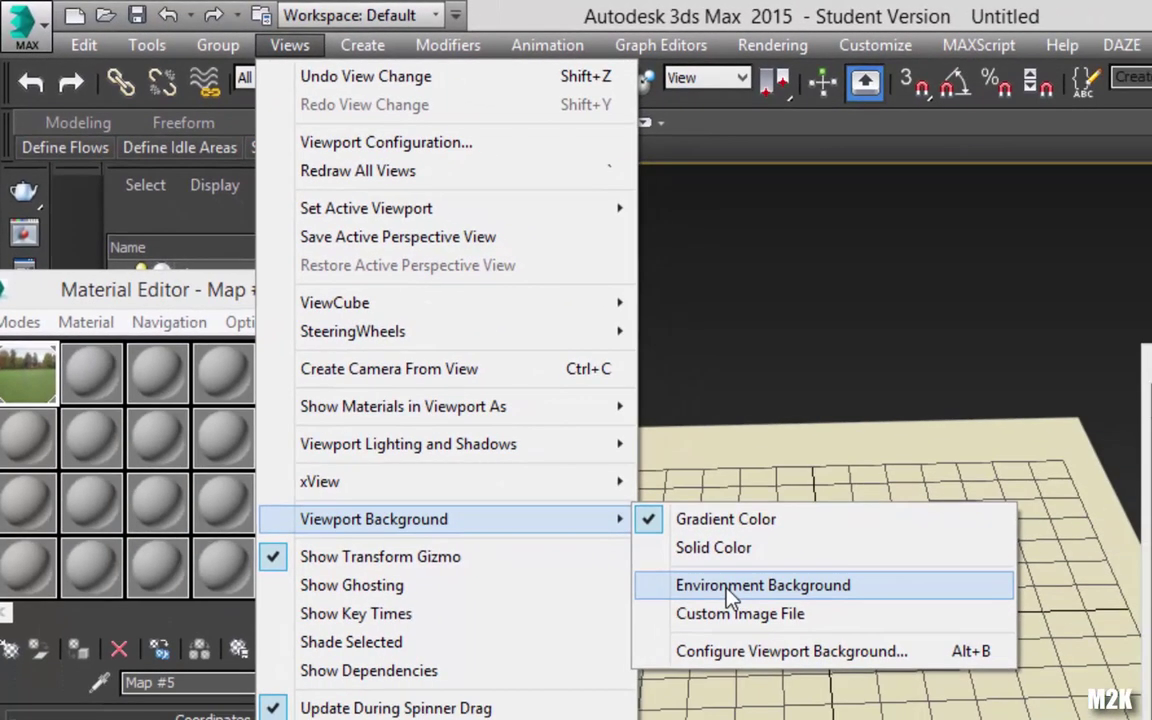
{"action": "left_click", "coordinate": [830, 714]}
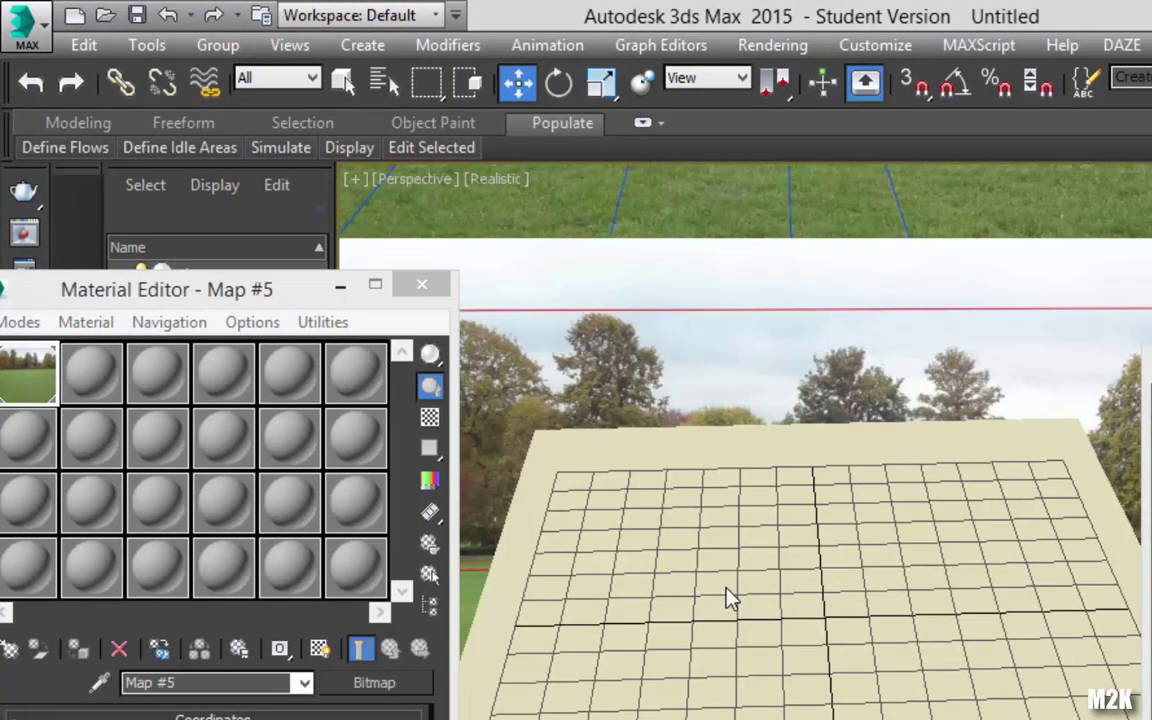
{"action": "key", "text": "8"}
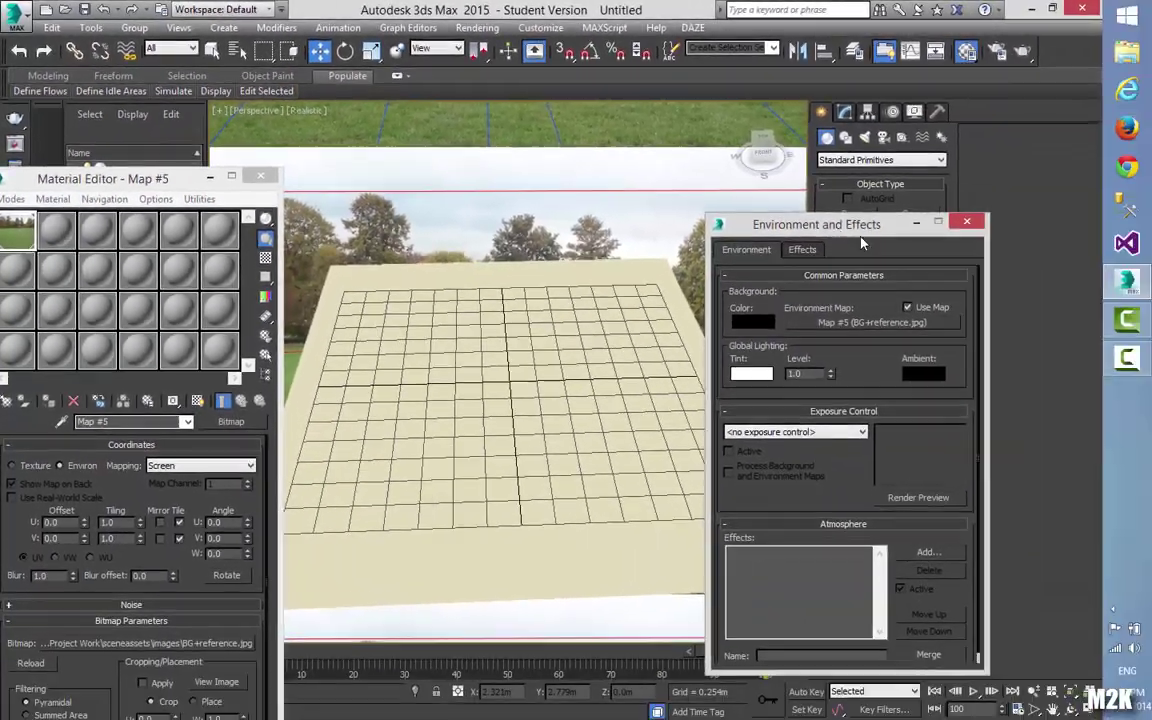
- Close the Environment and Effects dialog and move the Material Editor clear of the viewport
{"action": "left_click_drag", "start_coordinate": [862, 228], "coordinate": [1067, 252]}
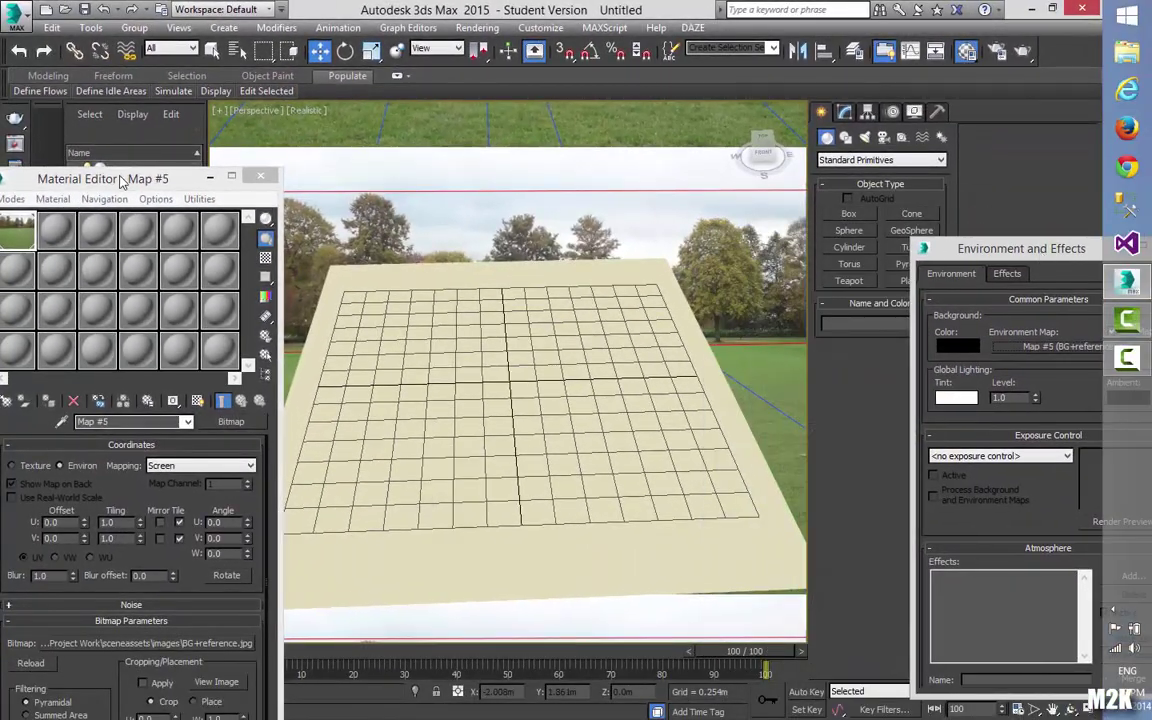
{"action": "left_click_drag", "start_coordinate": [120, 180], "coordinate": [684, 122]}
{"action": "left_click_drag", "start_coordinate": [920, 256], "coordinate": [418, 286]}
{"action": "left_click", "coordinate": [676, 274]}
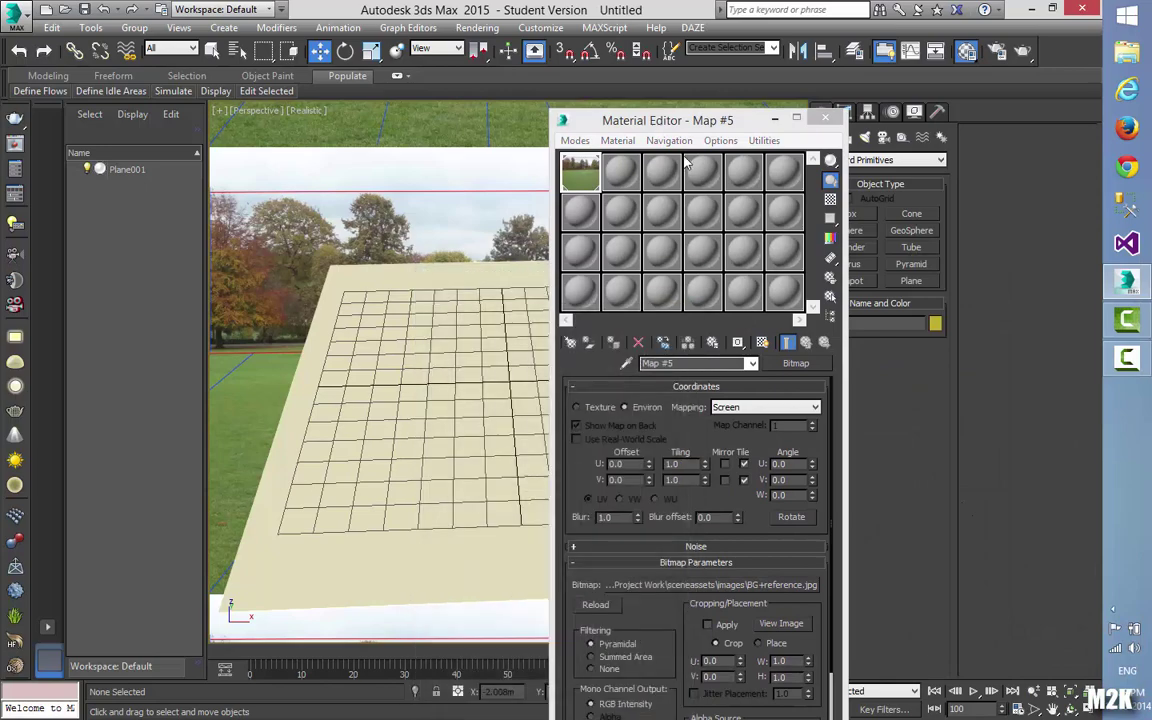
{"action": "left_click_drag", "start_coordinate": [690, 120], "coordinate": [972, 48]}
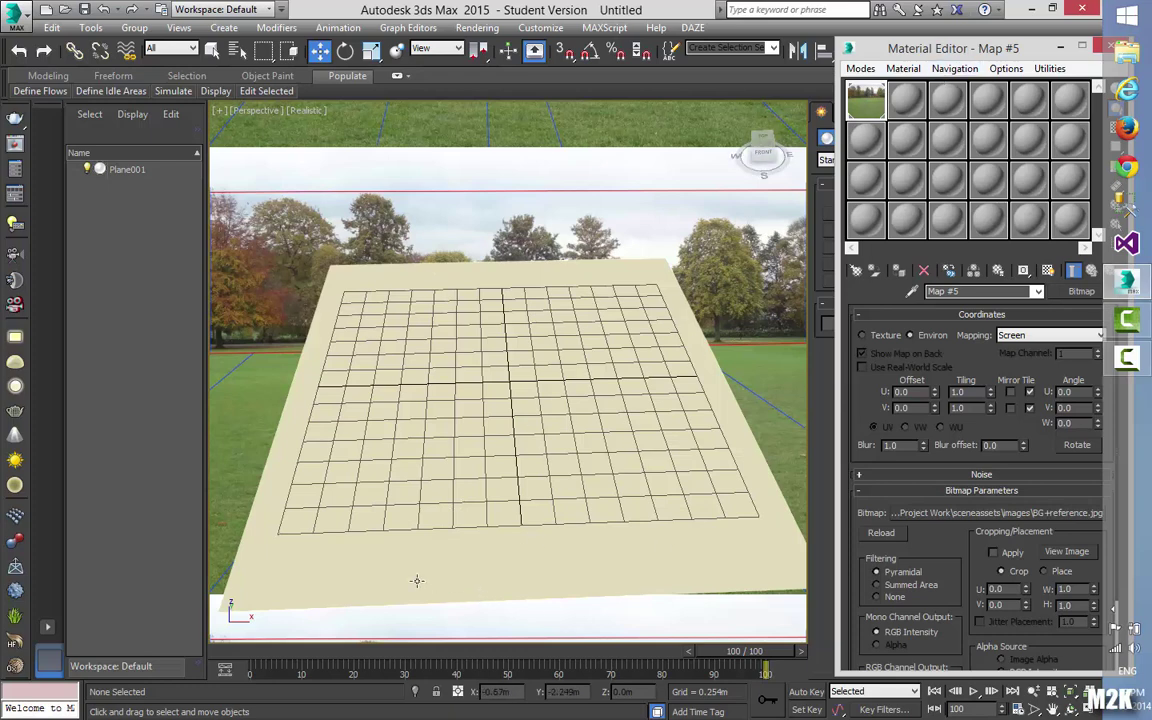
- Select the ground plane and load the Mix_of_Grass_4.jpg image as a Bitmap diffuse map in the second sample material
{"action": "left_click", "coordinate": [394, 557]}
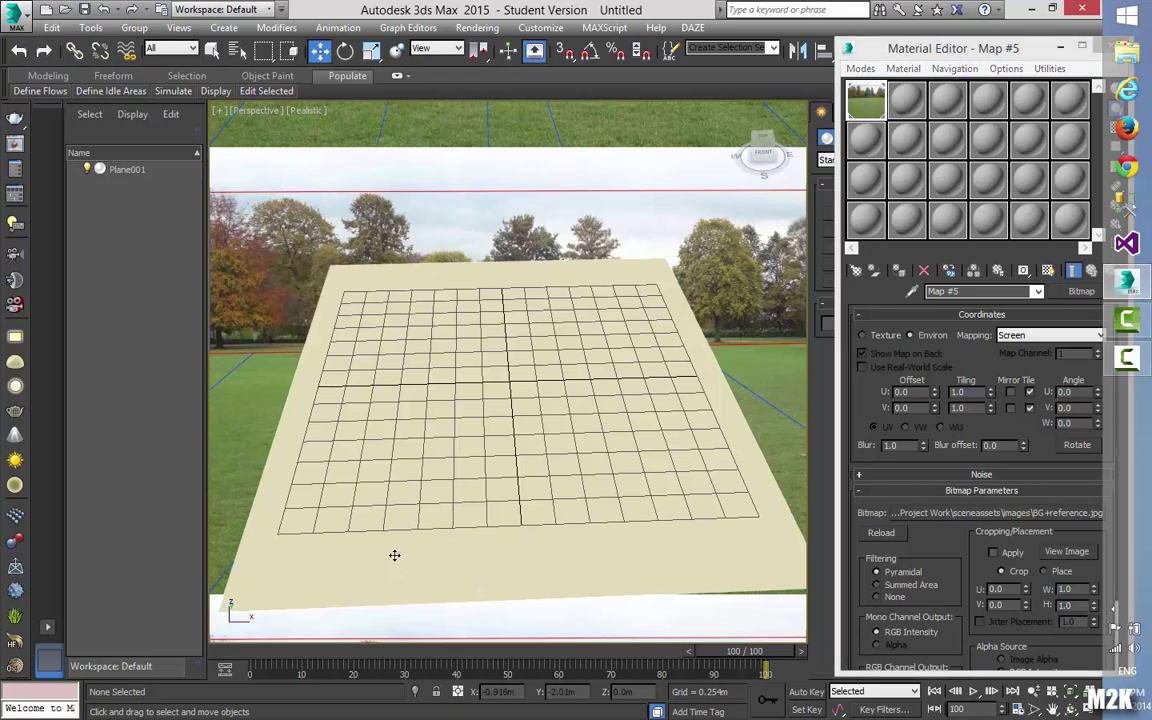
{"action": "left_click", "coordinate": [906, 100]}
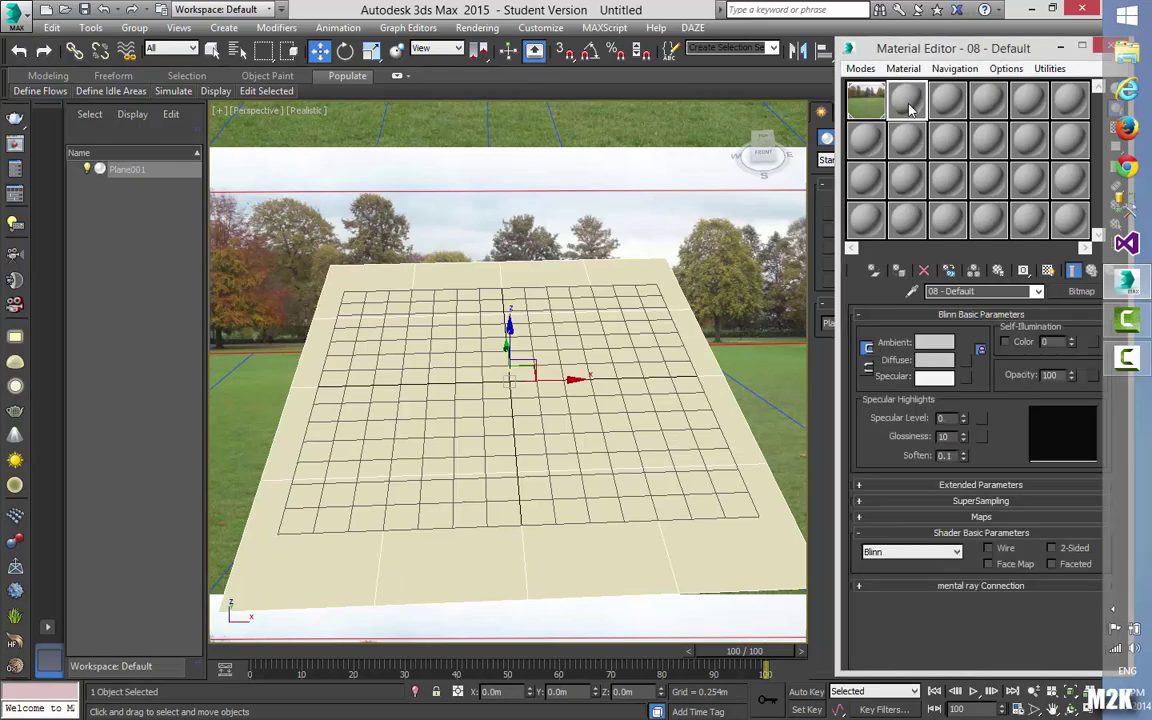
{"action": "left_click_drag", "start_coordinate": [935, 48], "coordinate": [856, 62]}
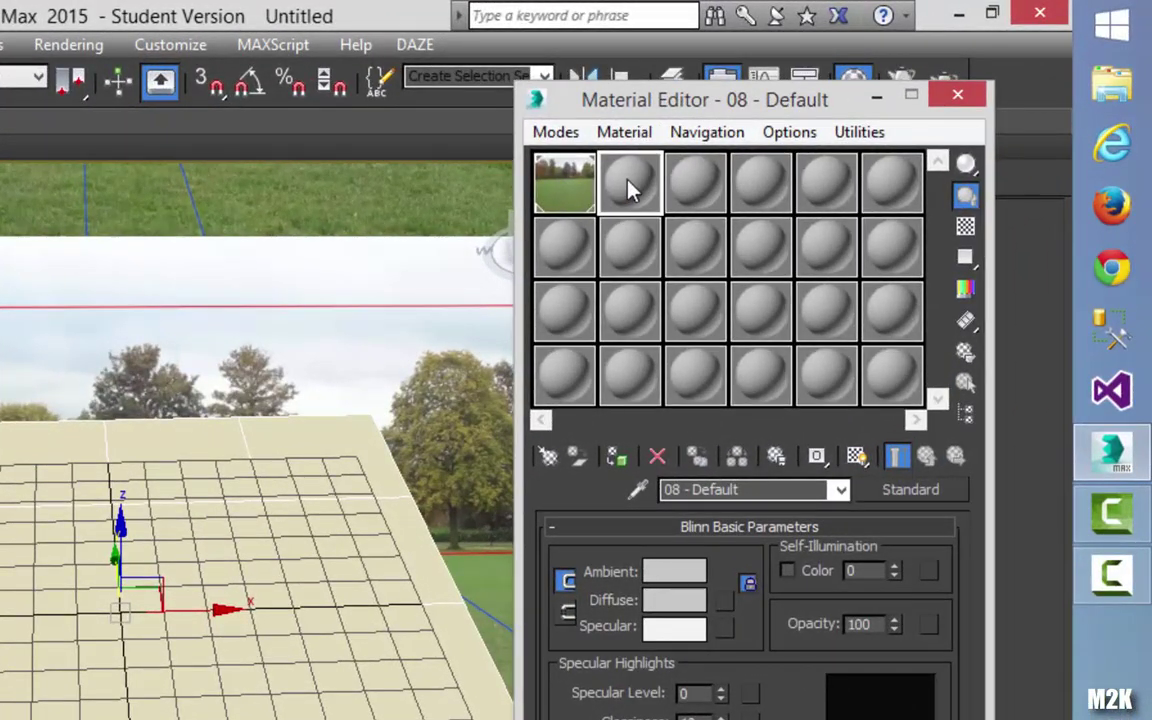
{"action": "left_click", "coordinate": [725, 601]}
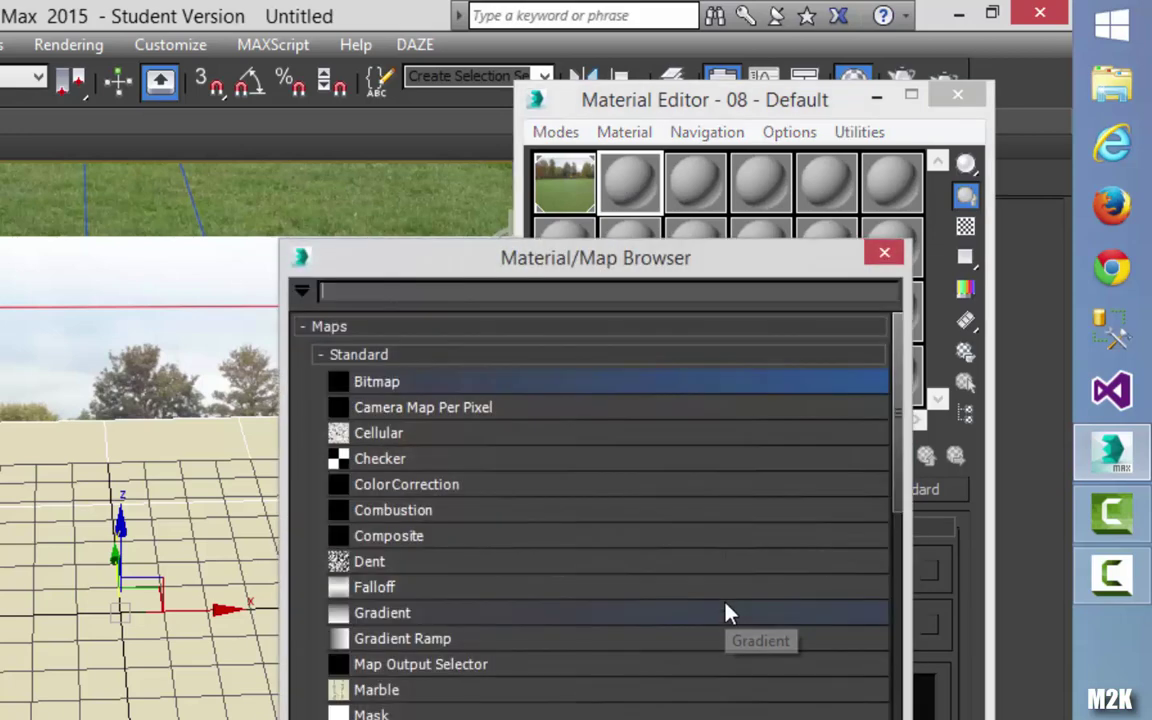
{"action": "left_click", "coordinate": [375, 388]}
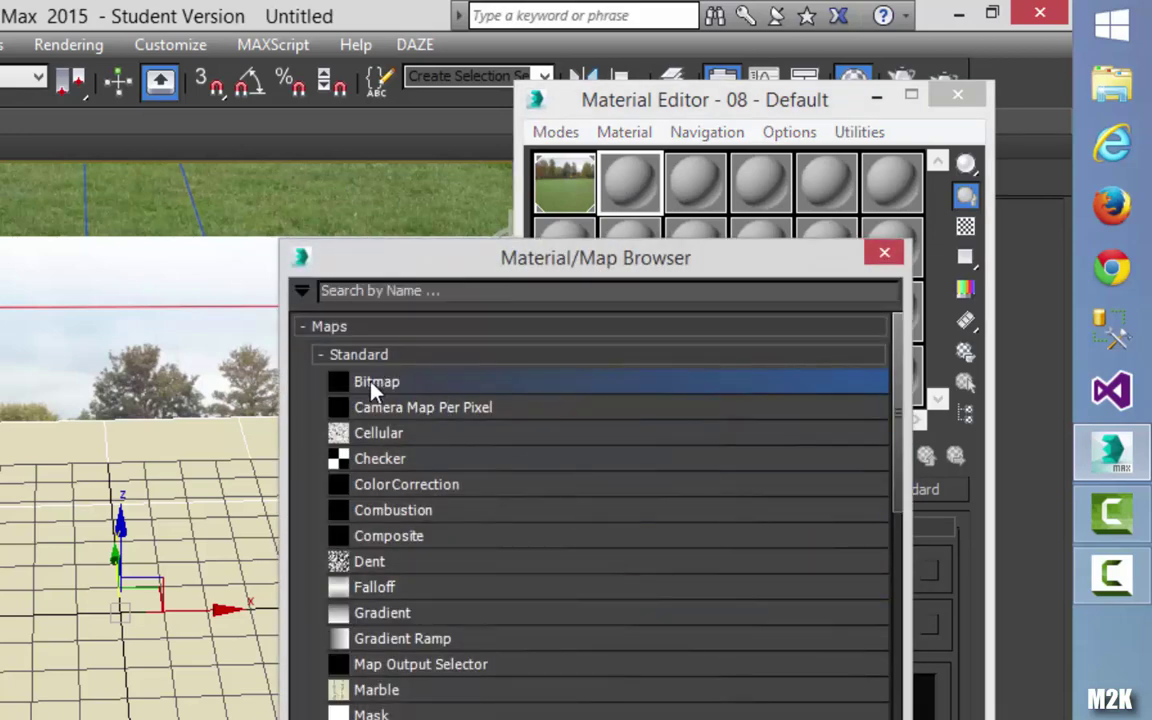
{"action": "double_click", "coordinate": [375, 388]}
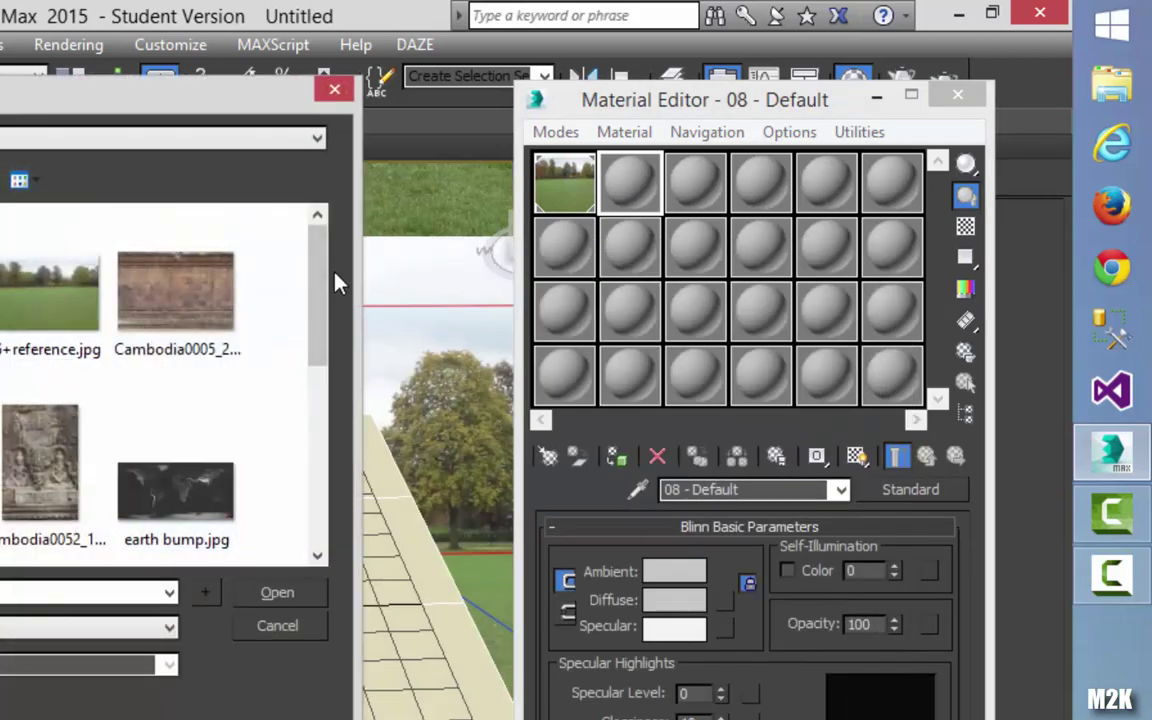
{"action": "scroll", "coordinate": [321, 368], "scroll_direction": "down", "scroll_amount": 5}
{"action": "left_click", "coordinate": [176, 304]}
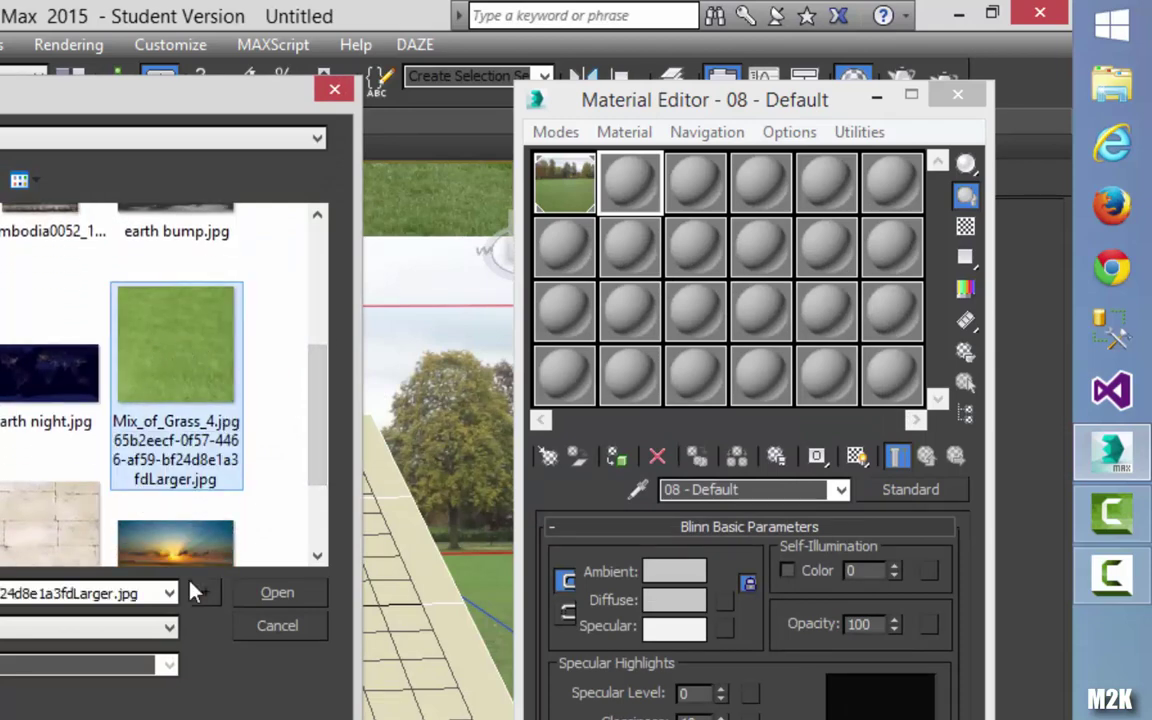
{"action": "left_click", "coordinate": [290, 590]}
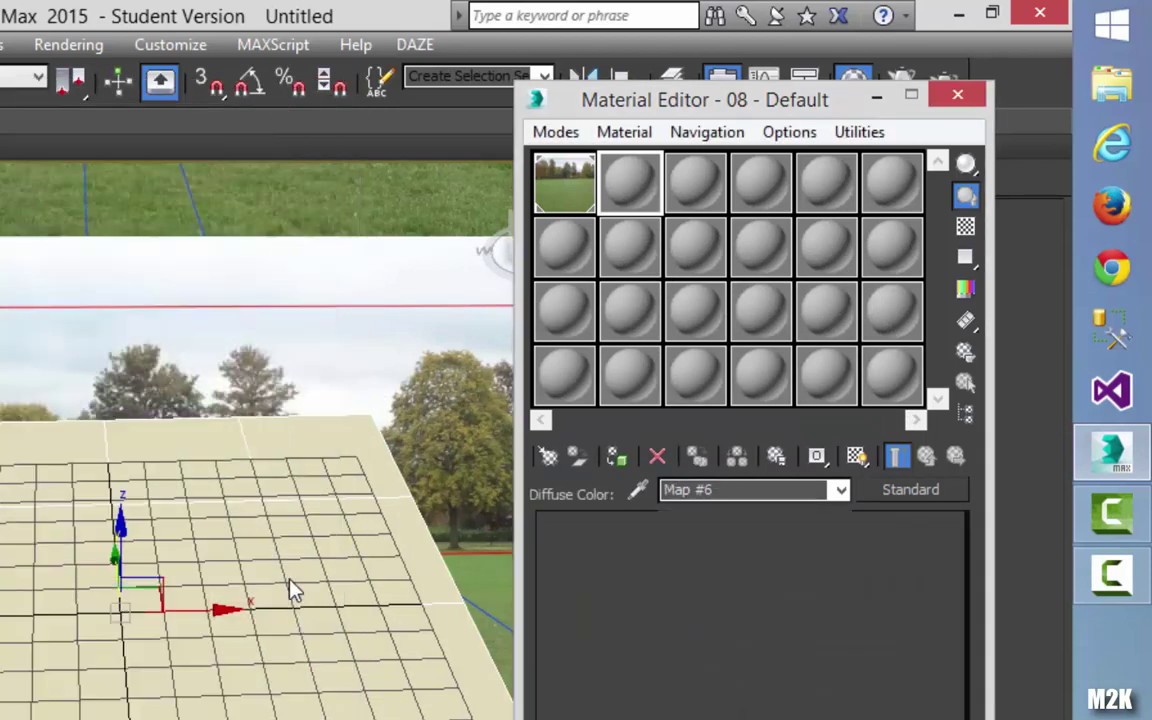
- Assign the grass material to the ground plane and show its map shaded in the viewport
{"action": "mouse_move", "coordinate": [738, 103]}
{"action": "left_mouse_down"}
{"action": "mouse_move", "coordinate": [716, 104]}
{"action": "mouse_move", "coordinate": [738, 103]}
{"action": "left_mouse_up"}
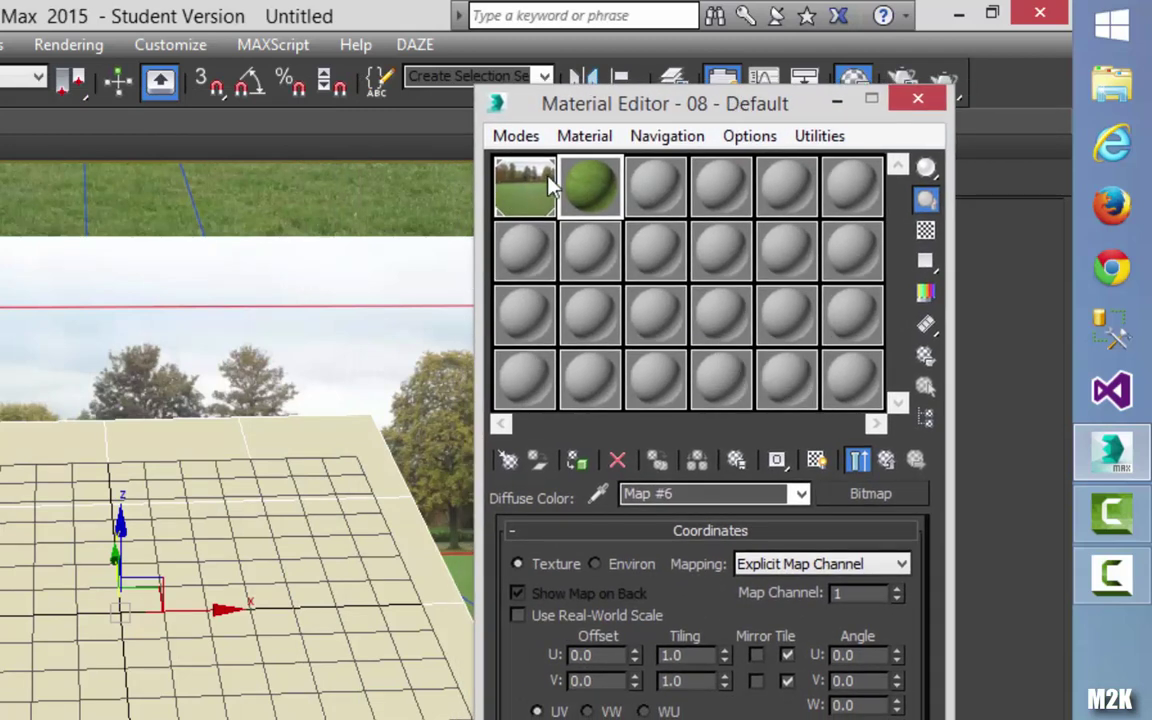
{"action": "left_click_drag", "start_coordinate": [585, 180], "coordinate": [400, 480]}
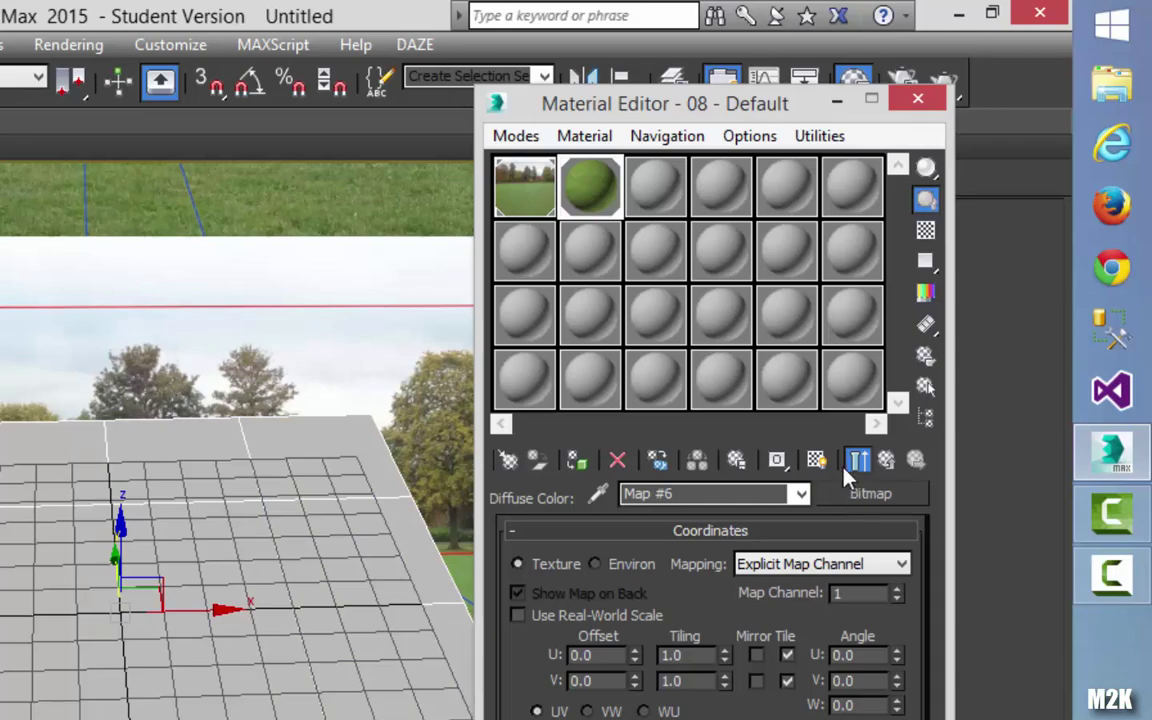
{"action": "left_click", "coordinate": [816, 459]}
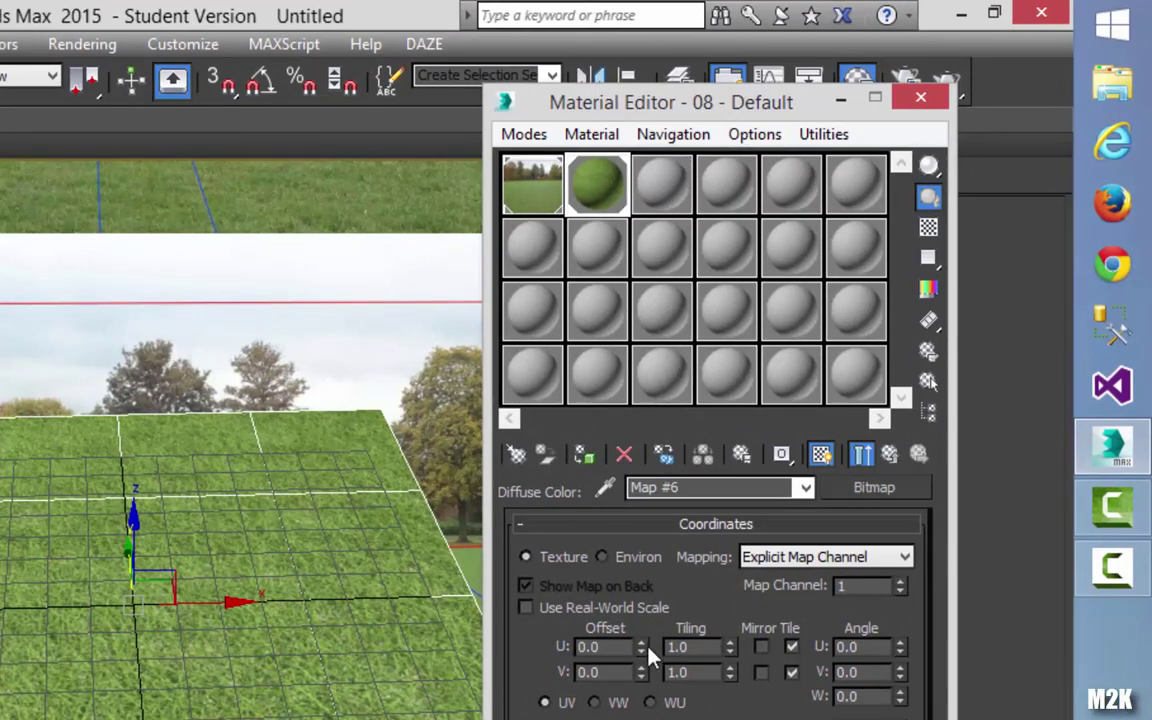
- Set the grass map's tiling to 5.0 in both U and V, keeping the U offset at 0.0
{"action": "left_click_drag", "start_coordinate": [642, 648], "coordinate": [677, 484]}
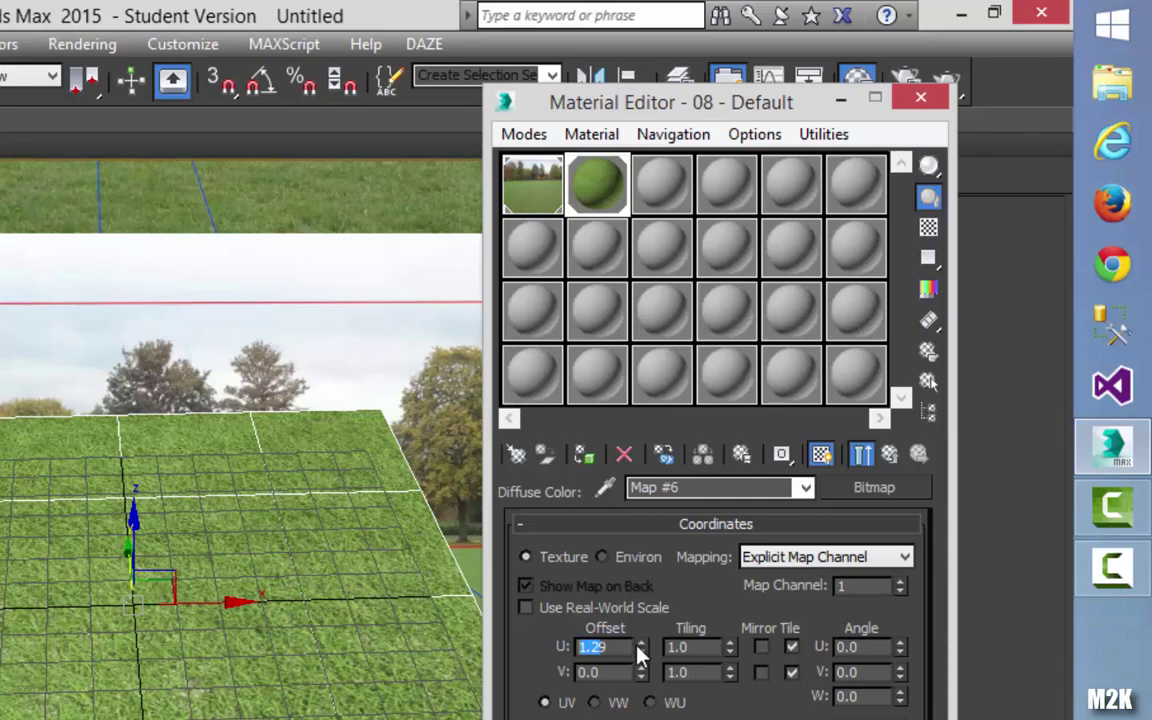
{"action": "right_click", "coordinate": [641, 652]}
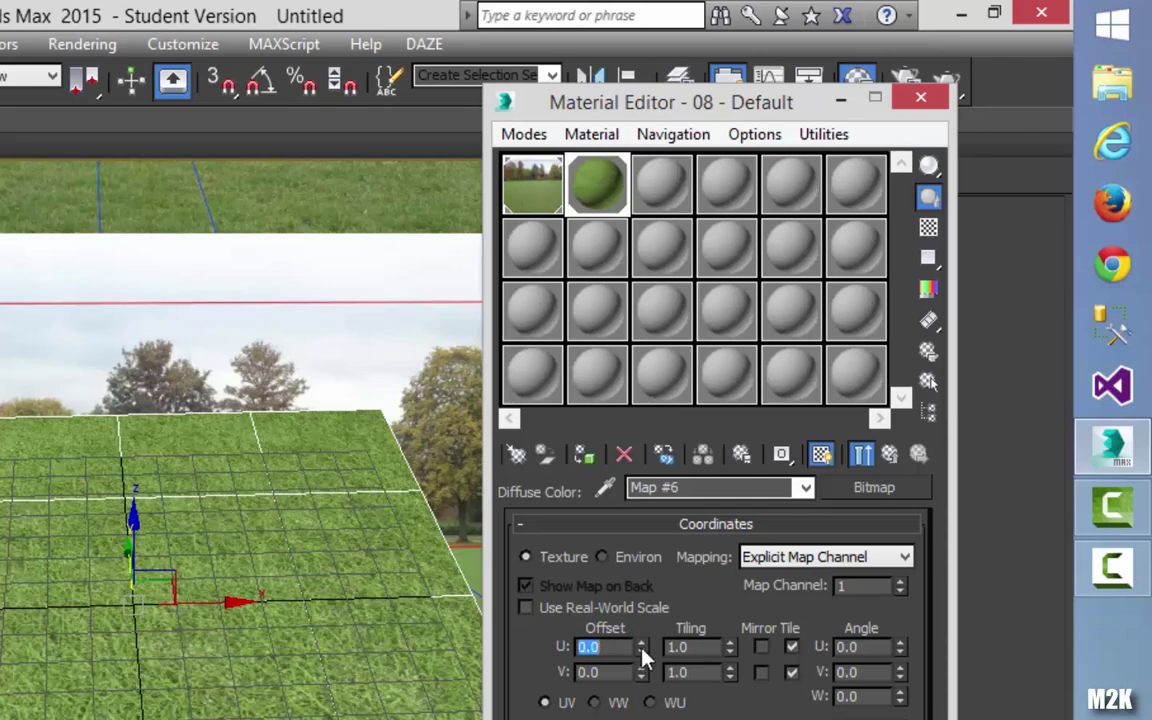
{"action": "left_click", "coordinate": [713, 646]}
{"action": "type", "text": "5"}
{"action": "key", "text": "Tab"}
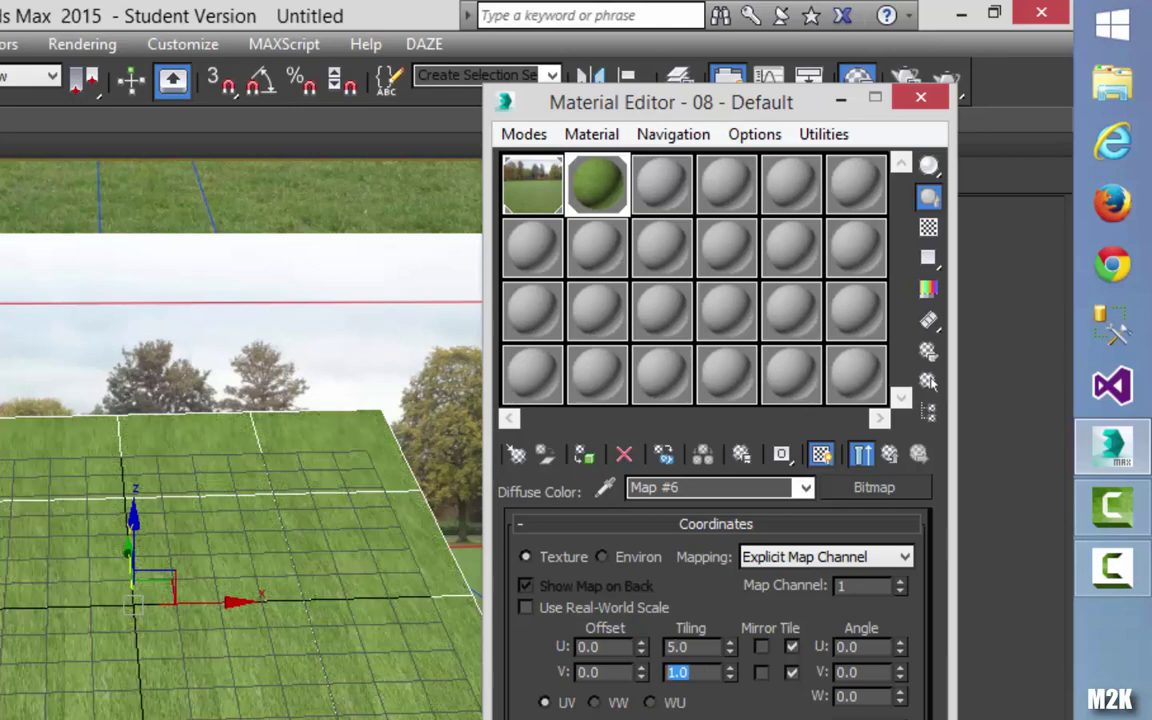
{"action": "type", "text": "5"}
{"action": "key", "text": "Return"}
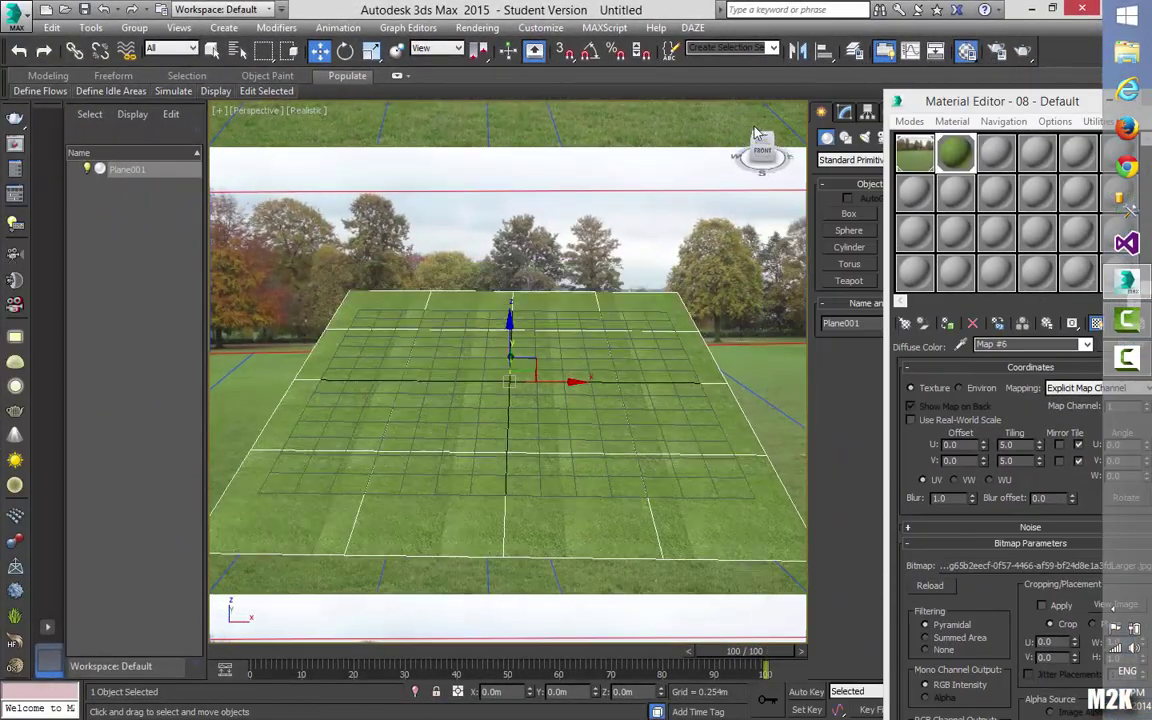
- Minimize the Material Editor and scale the ground plane up uniformly to about 232.5 percent
{"action": "left_click_drag", "start_coordinate": [757, 134], "coordinate": [764, 117]}
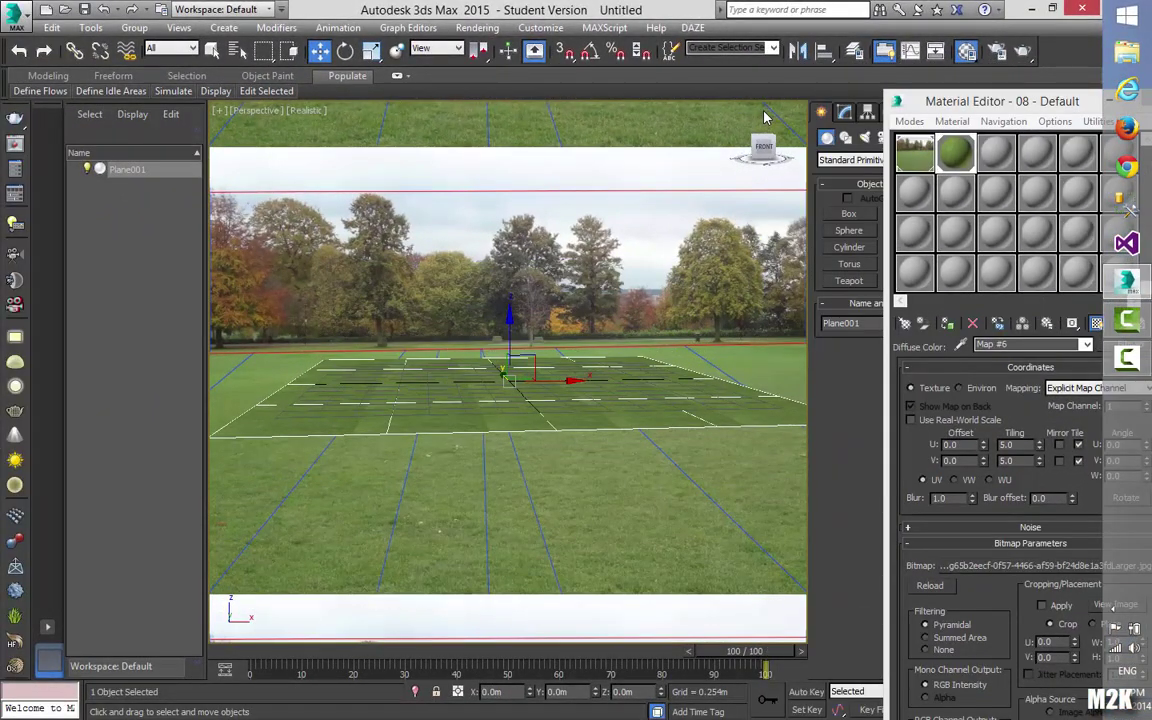
{"action": "key", "text": "ctrl+z"}
{"action": "key", "text": "m"}
{"action": "key", "text": "r"}
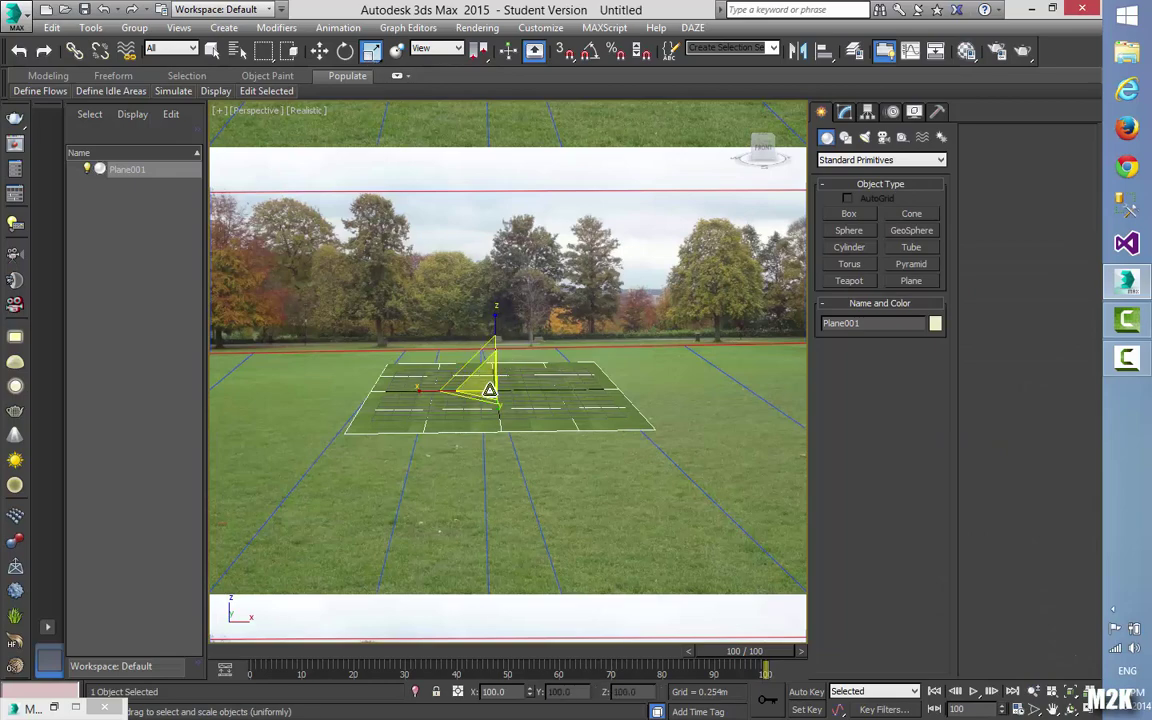
{"action": "left_click_drag", "start_coordinate": [485, 386], "coordinate": [440, 290]}
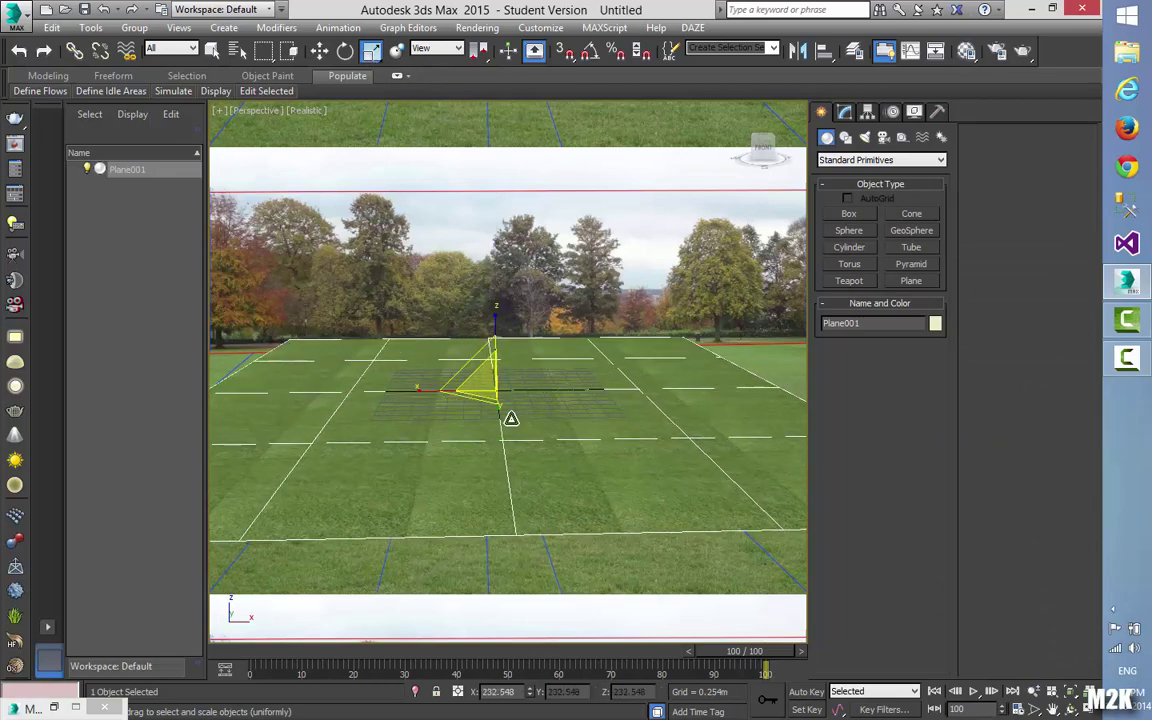
- Align the perspective view so the grass plane covers the photo's lawn up to the tree line, and test-render it
{"action": "middle_click_drag", "start_coordinate": [545, 410], "coordinate": [542, 452]}
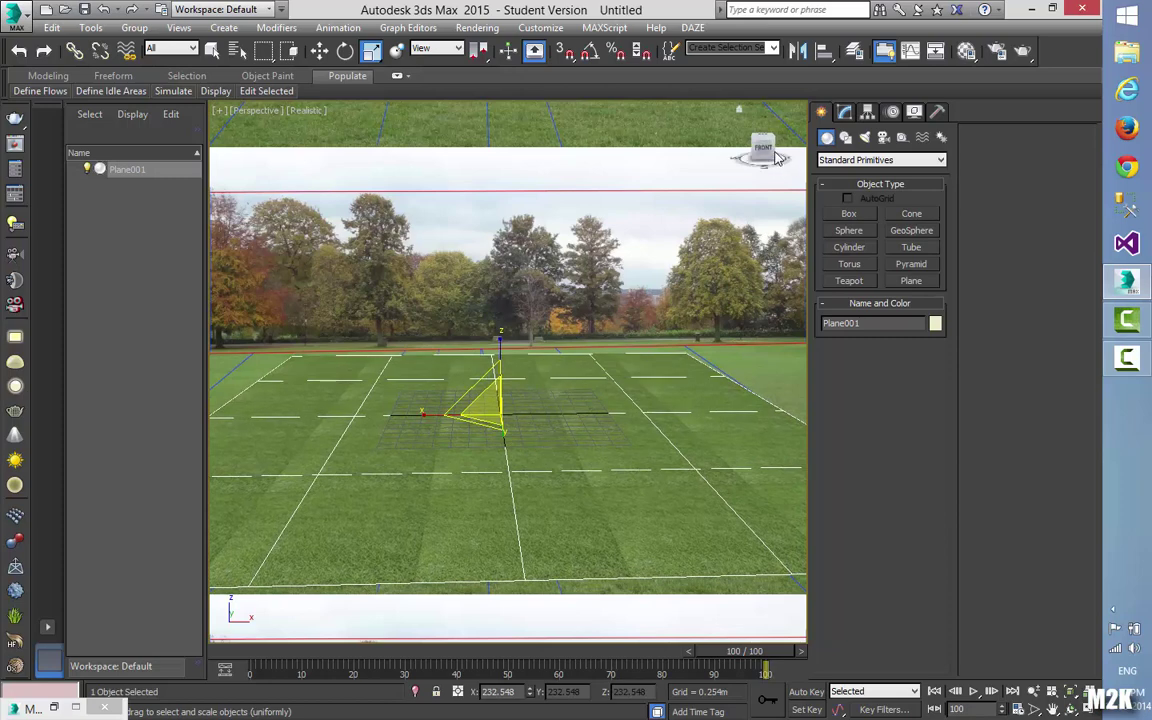
{"action": "key", "text": "ctrl+d"}
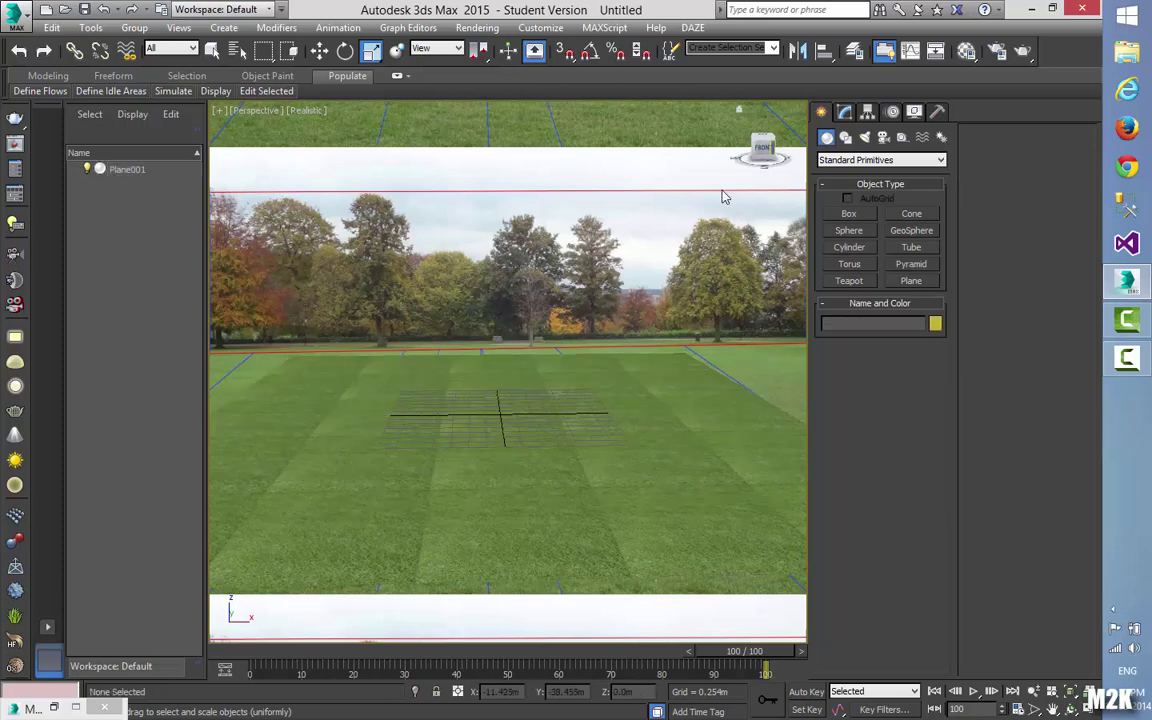
{"action": "left_click", "coordinate": [442, 499]}
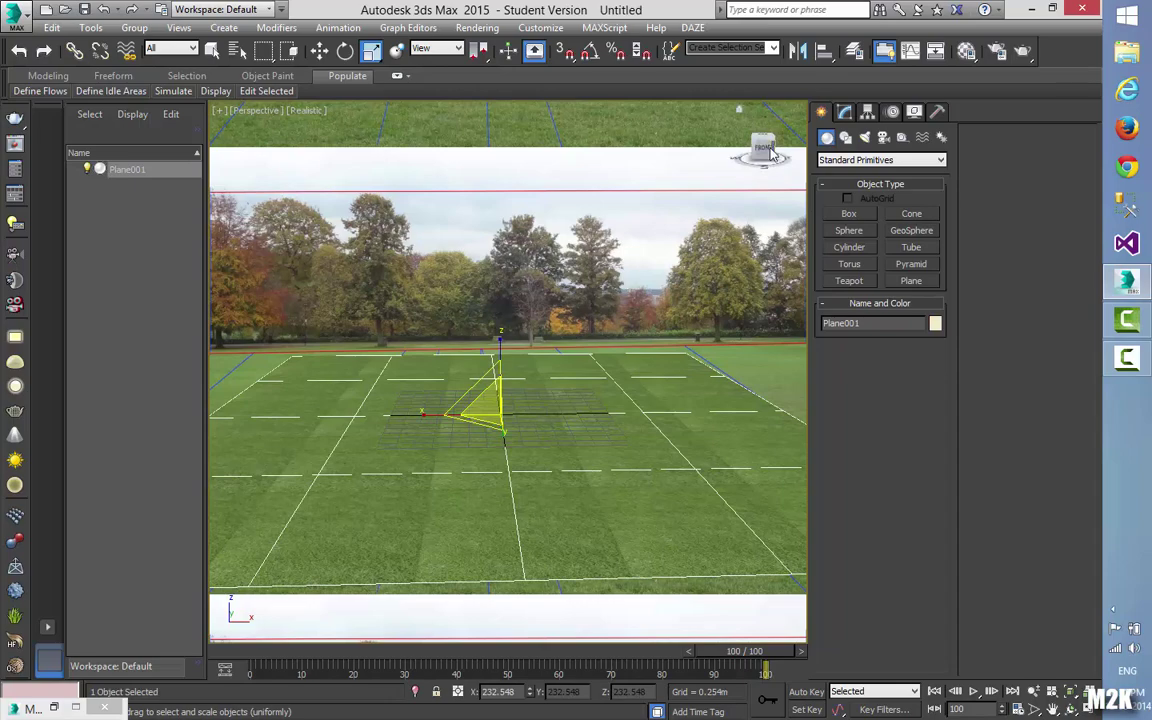
{"action": "left_click_drag", "start_coordinate": [770, 150], "coordinate": [768, 150]}
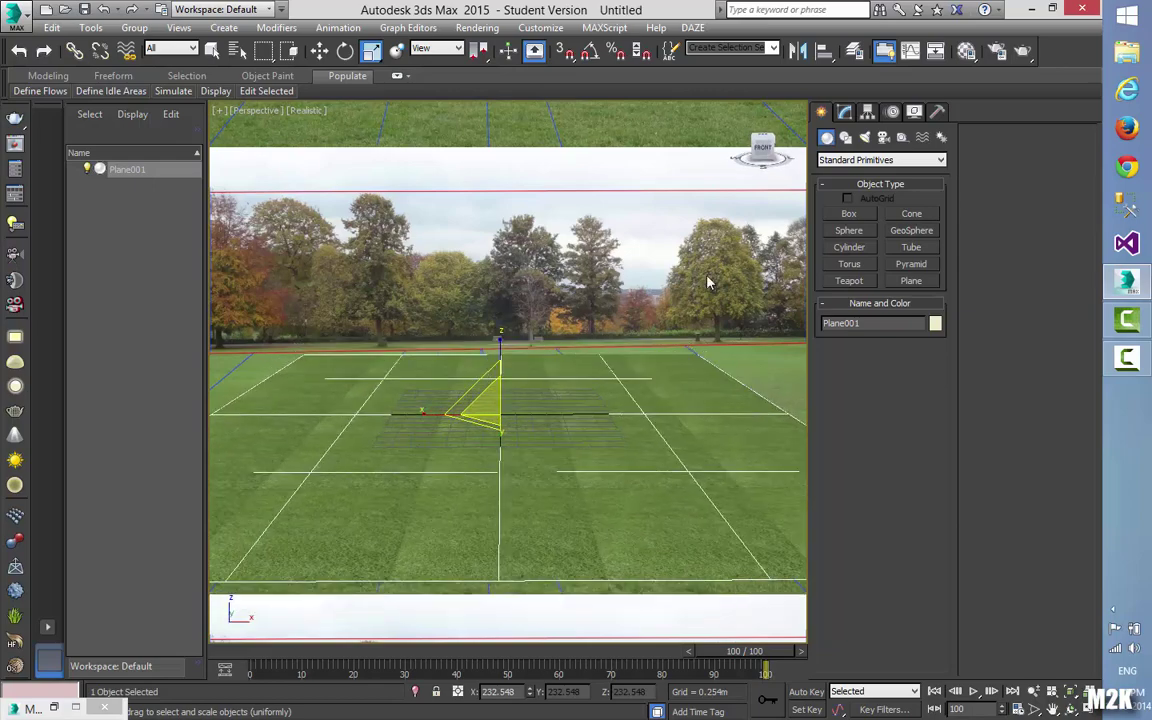
{"action": "middle_click_drag", "start_coordinate": [620, 445], "coordinate": [626, 500]}
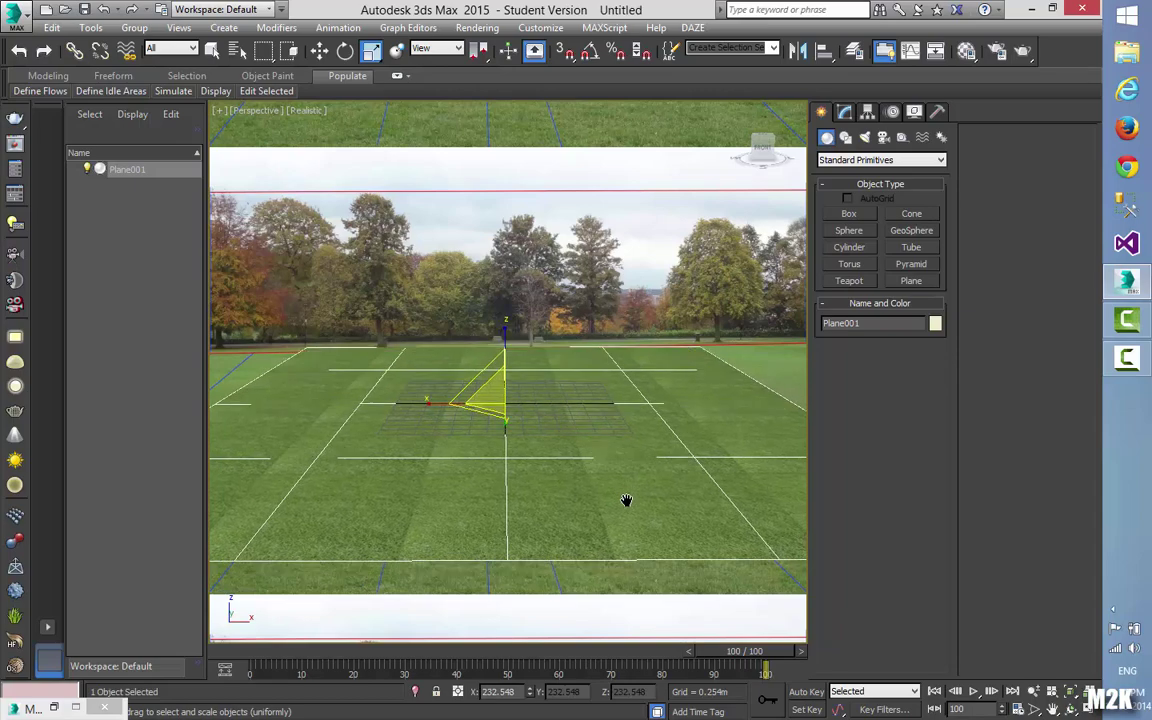
{"action": "key", "text": "alt+z"}
{"action": "left_click_drag", "start_coordinate": [576, 560], "coordinate": [576, 494]}
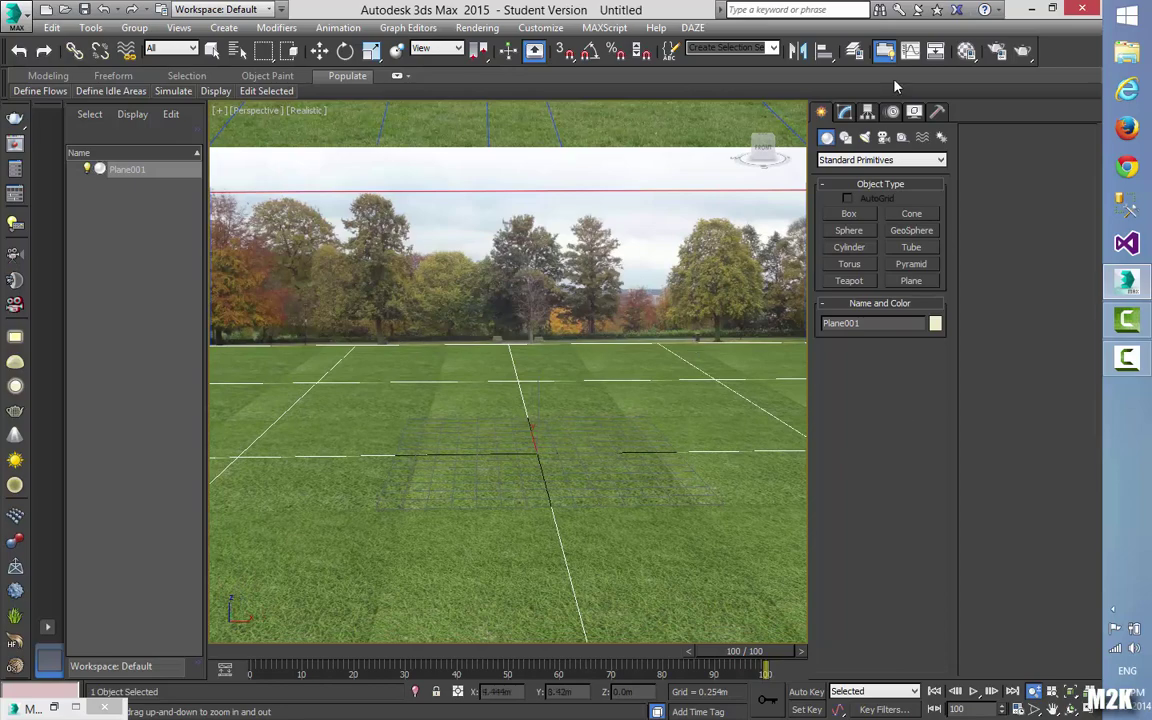
{"action": "left_click", "coordinate": [1023, 51]}
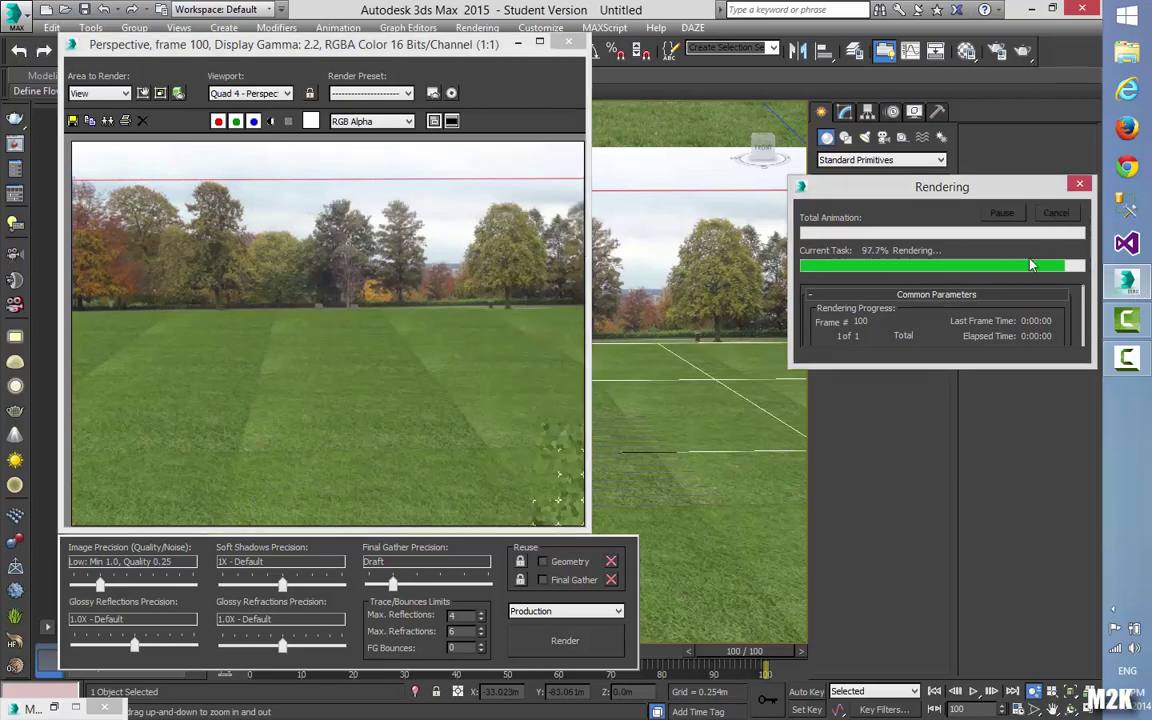
{"action": "left_click", "coordinate": [569, 41]}
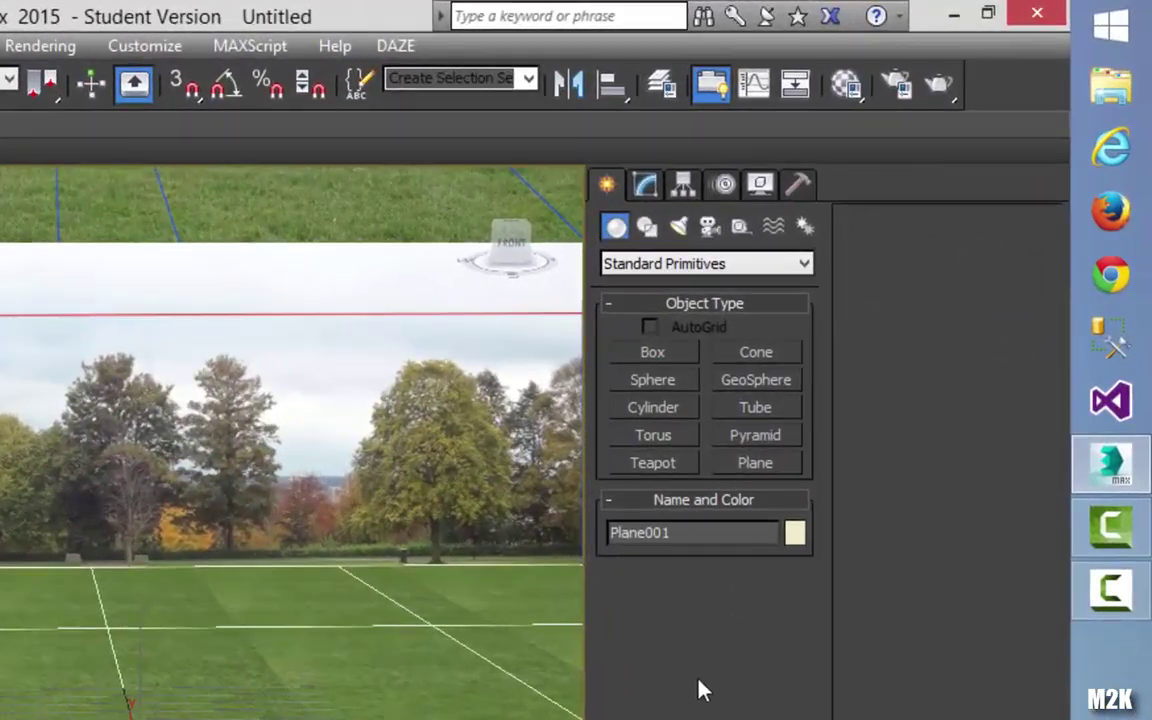
- Create a box on the grass plane about 9 m long, 5 m wide and 0.8 m high
{"action": "left_click", "coordinate": [792, 421]}
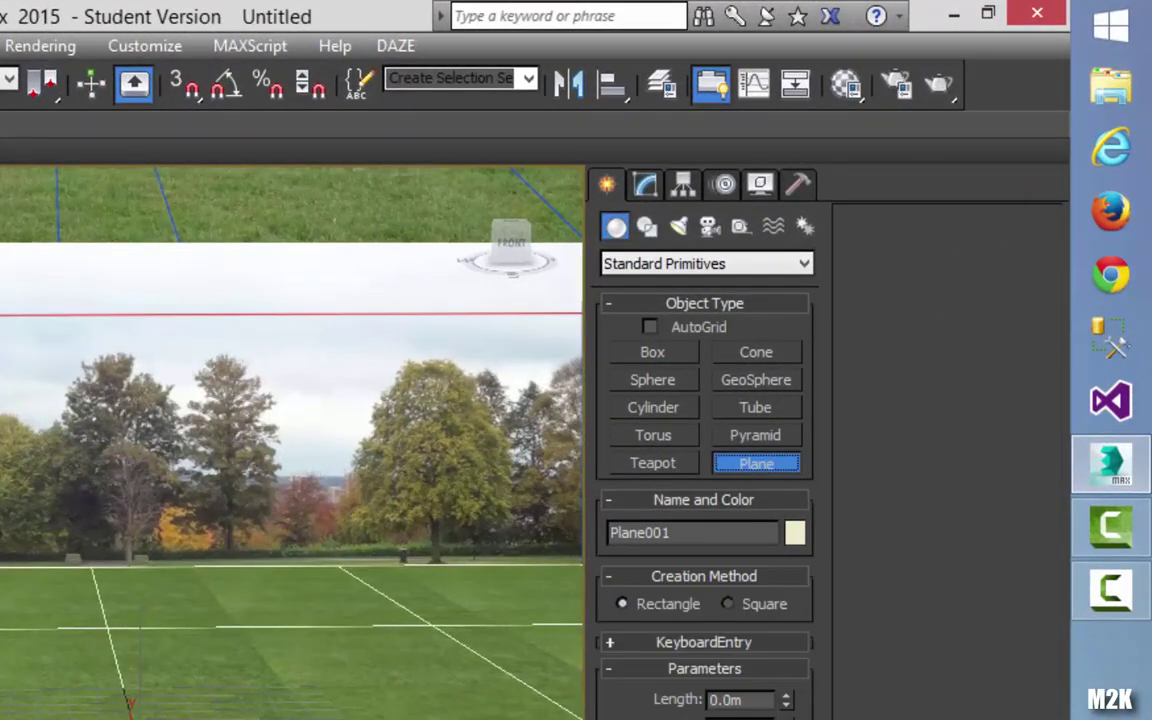
{"action": "left_click", "coordinate": [673, 362]}
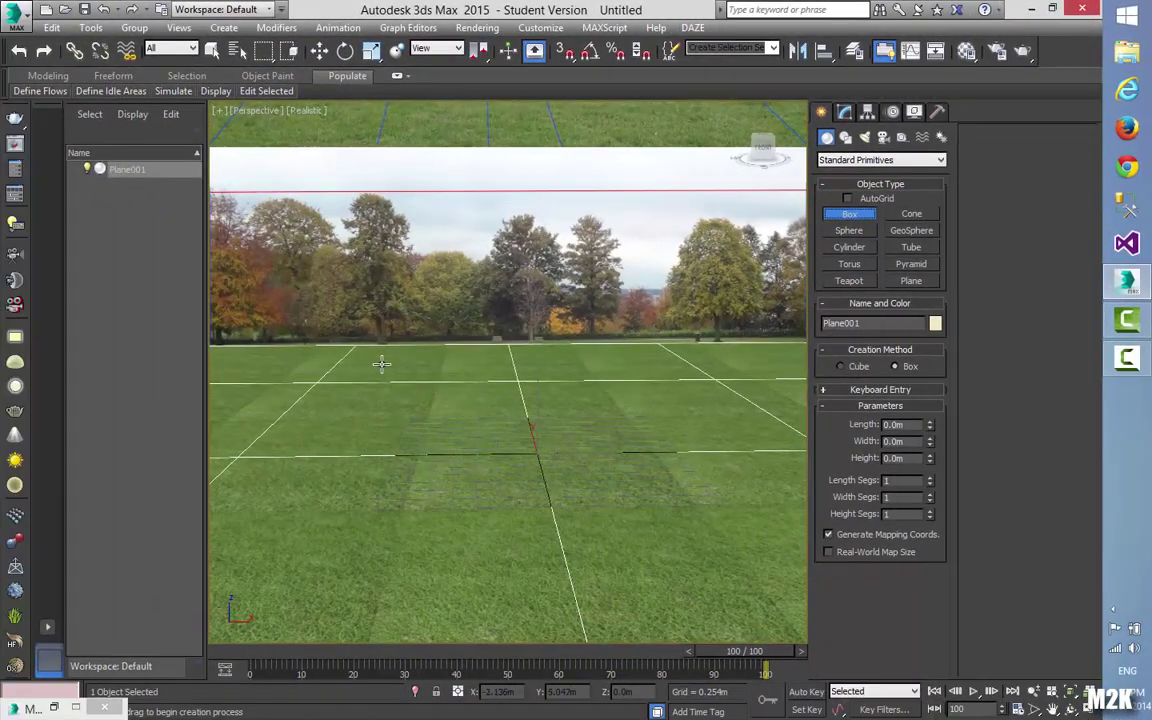
{"action": "left_click_drag", "start_coordinate": [381, 364], "coordinate": [800, 545]}
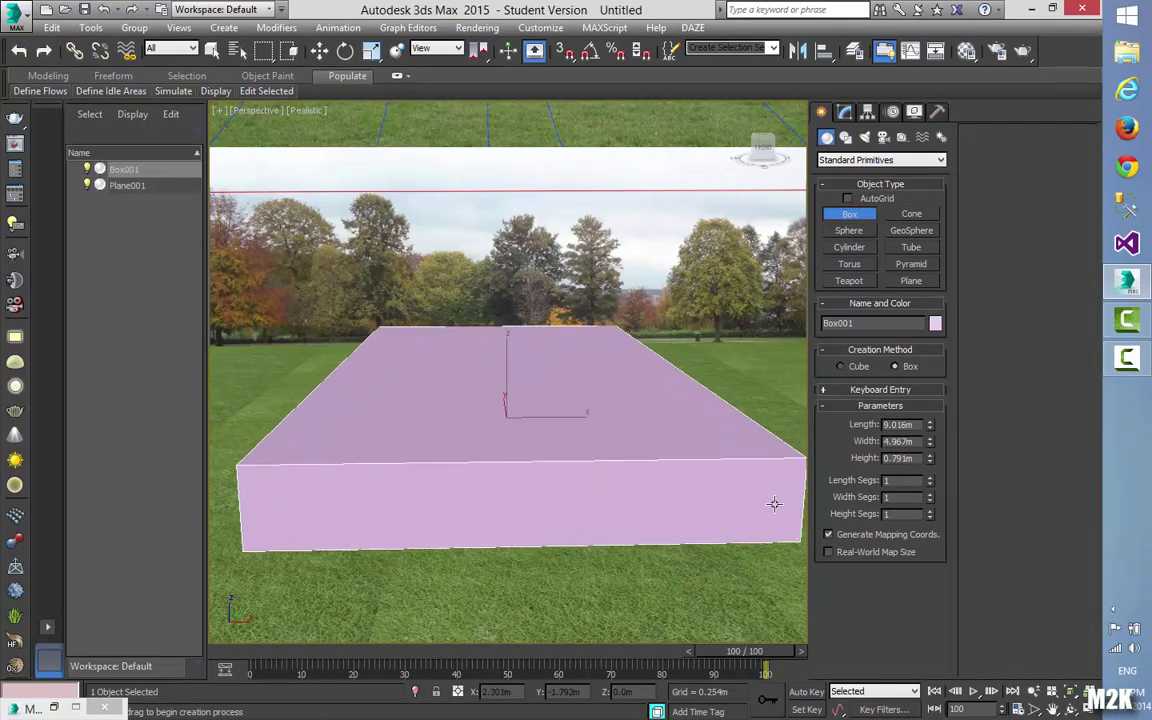
{"action": "left_click", "coordinate": [774, 503]}
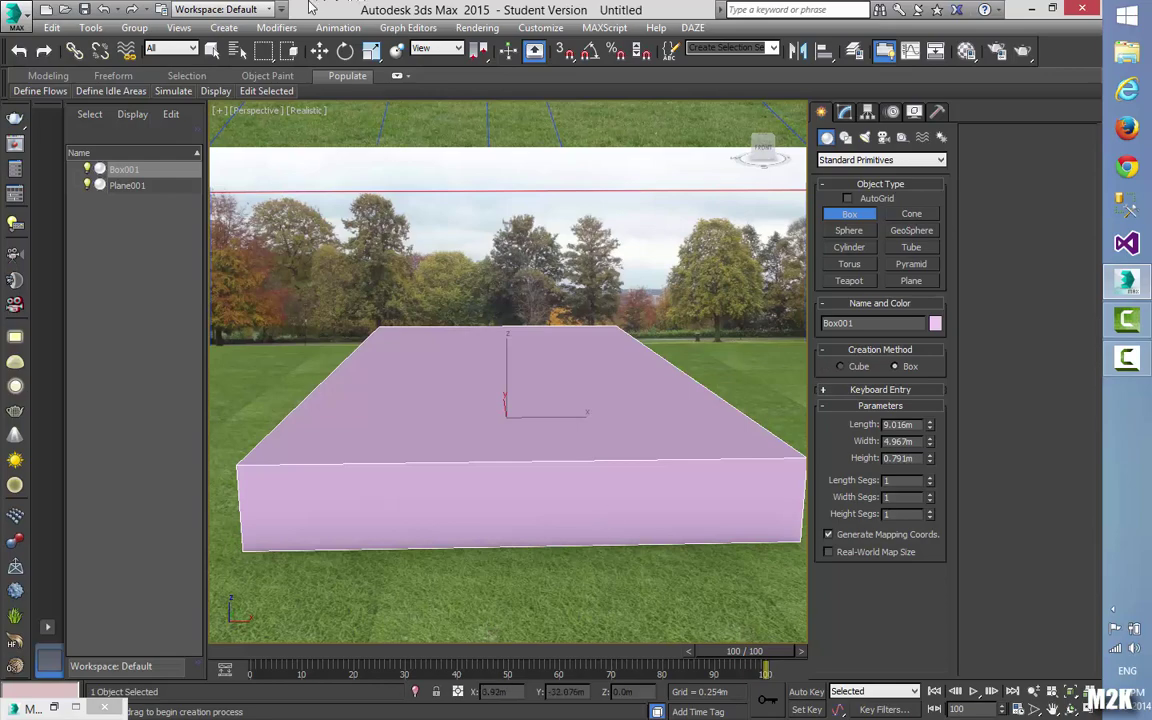
- Set the box's length to 9 m and its width to 5 m
{"action": "left_click", "coordinate": [845, 113]}
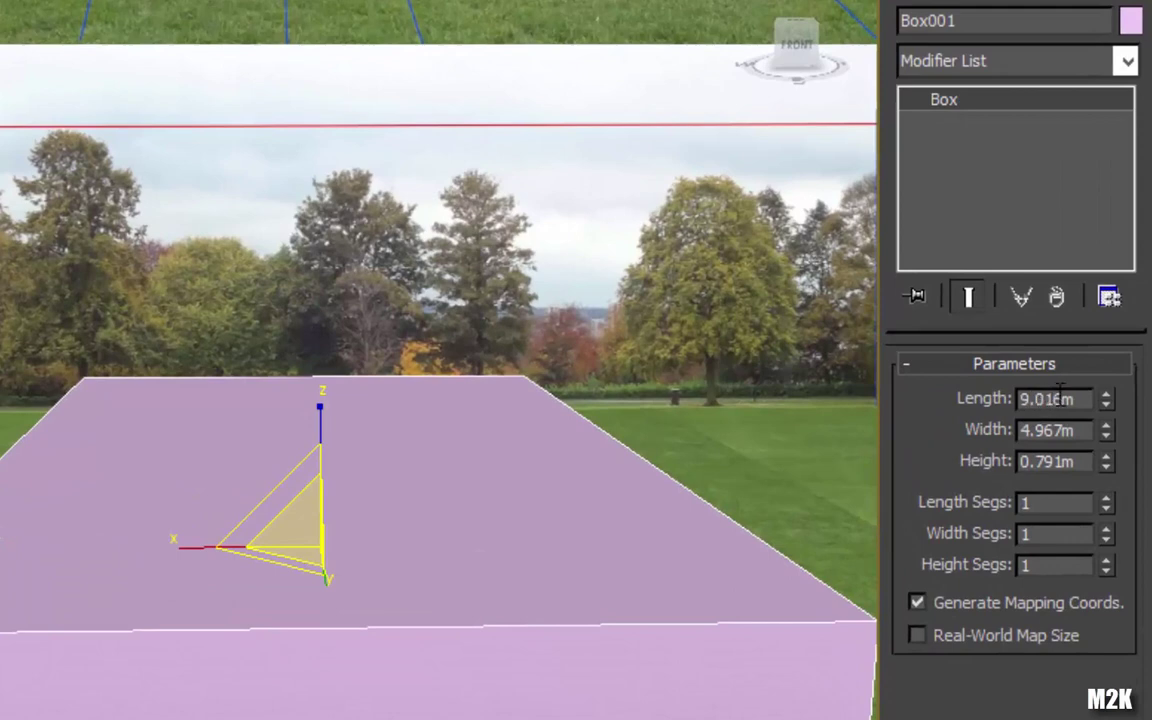
{"action": "left_click_drag", "start_coordinate": [1059, 396], "coordinate": [958, 400]}
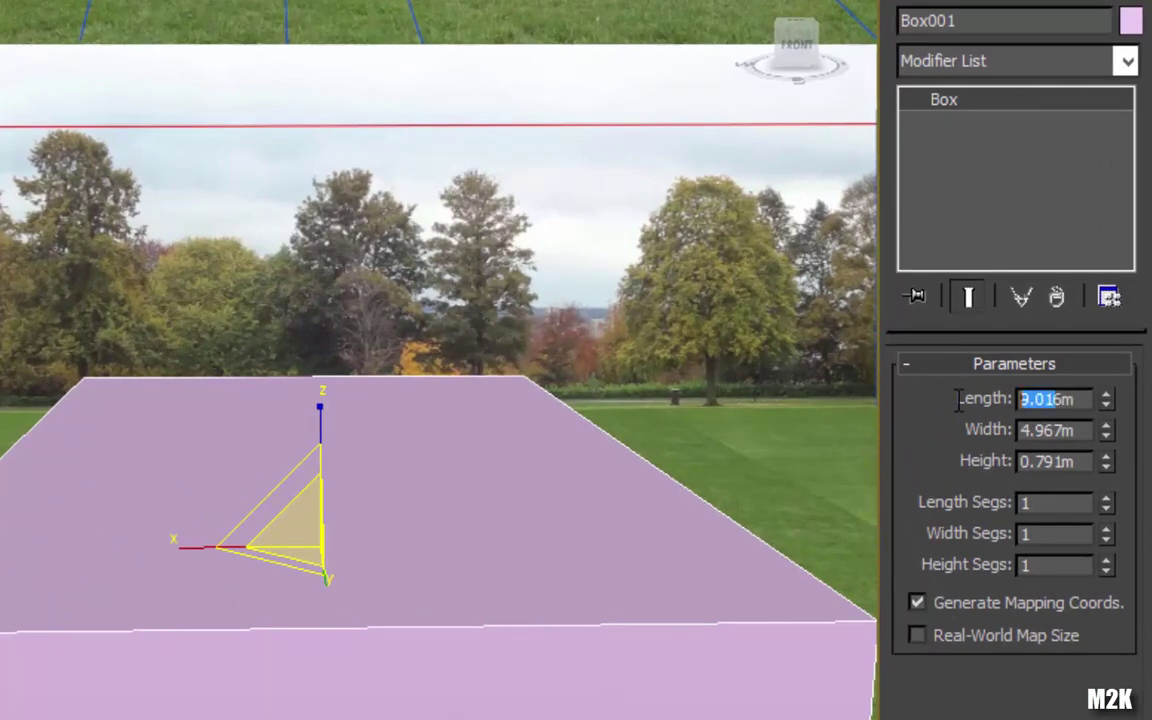
{"action": "key", "text": "BackSpace"}
{"action": "type", "text": "9m"}
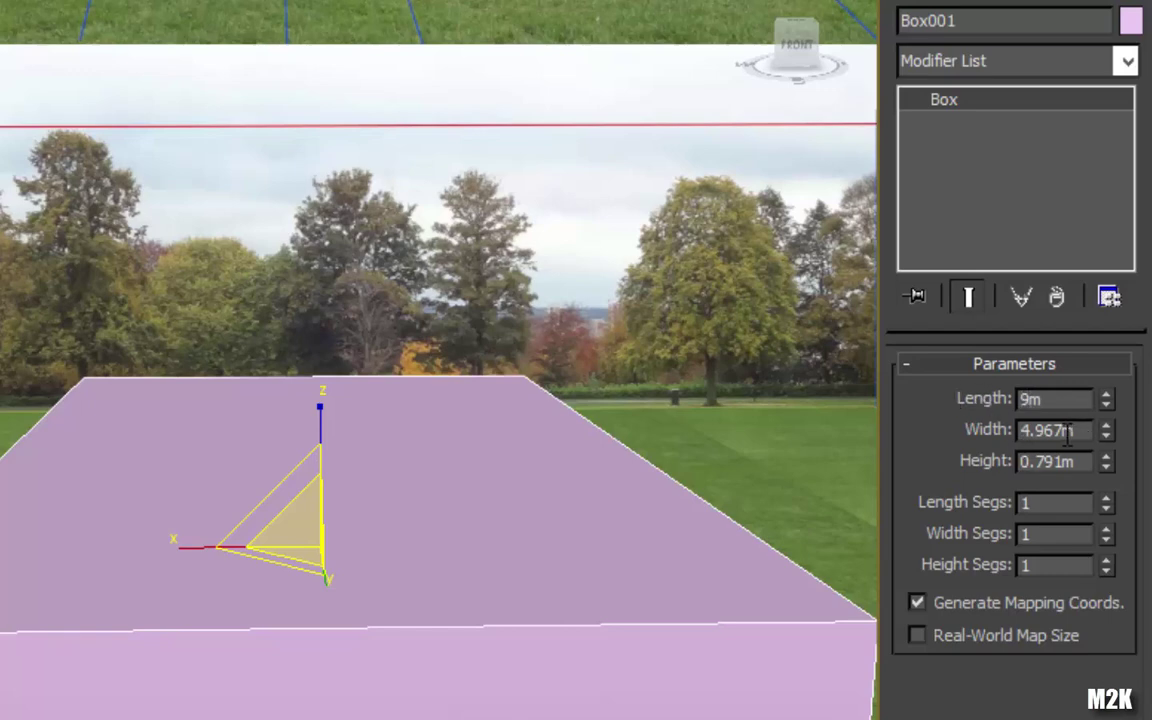
{"action": "left_click_drag", "start_coordinate": [1068, 430], "coordinate": [1020, 431]}
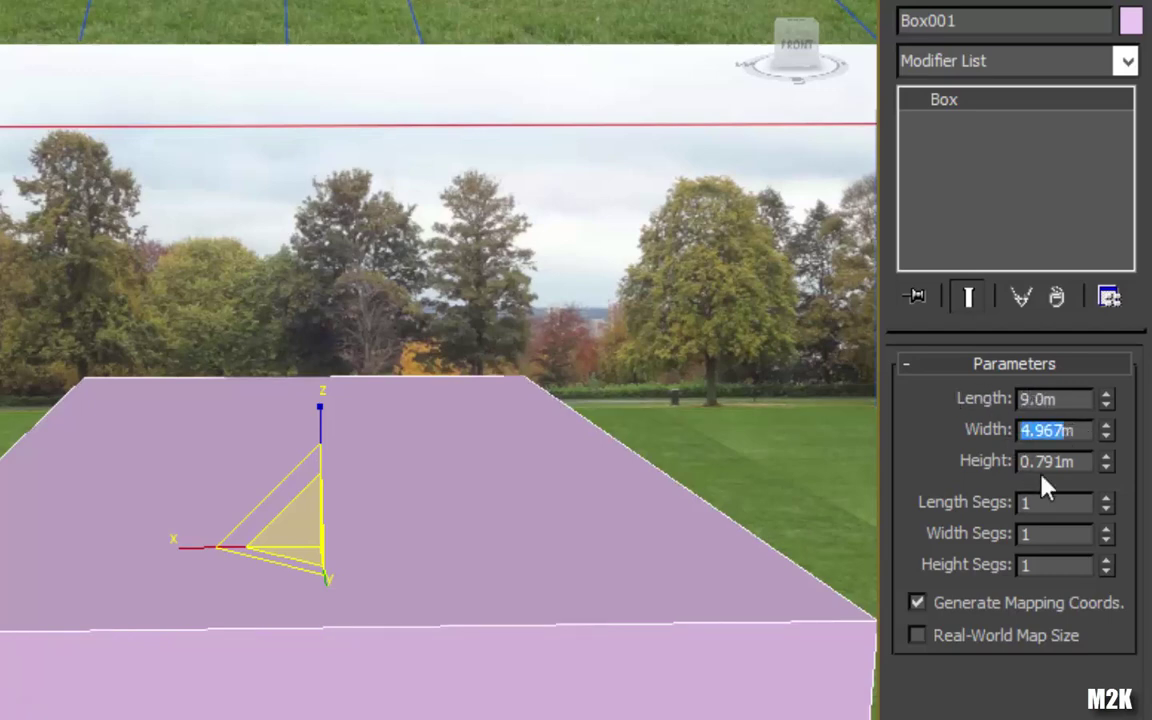
{"action": "type", "text": "5m"}
{"action": "key", "text": "Return"}
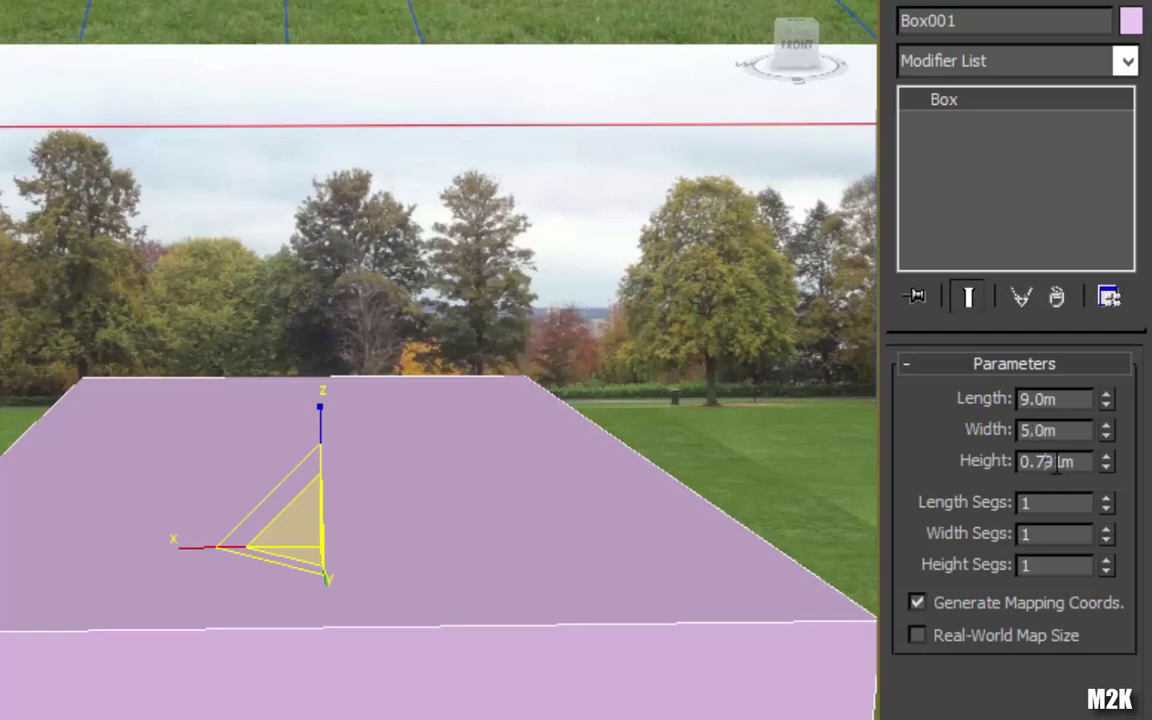
- Set the box's height to 0.8 m
{"action": "left_click_drag", "start_coordinate": [1062, 462], "coordinate": [973, 463]}
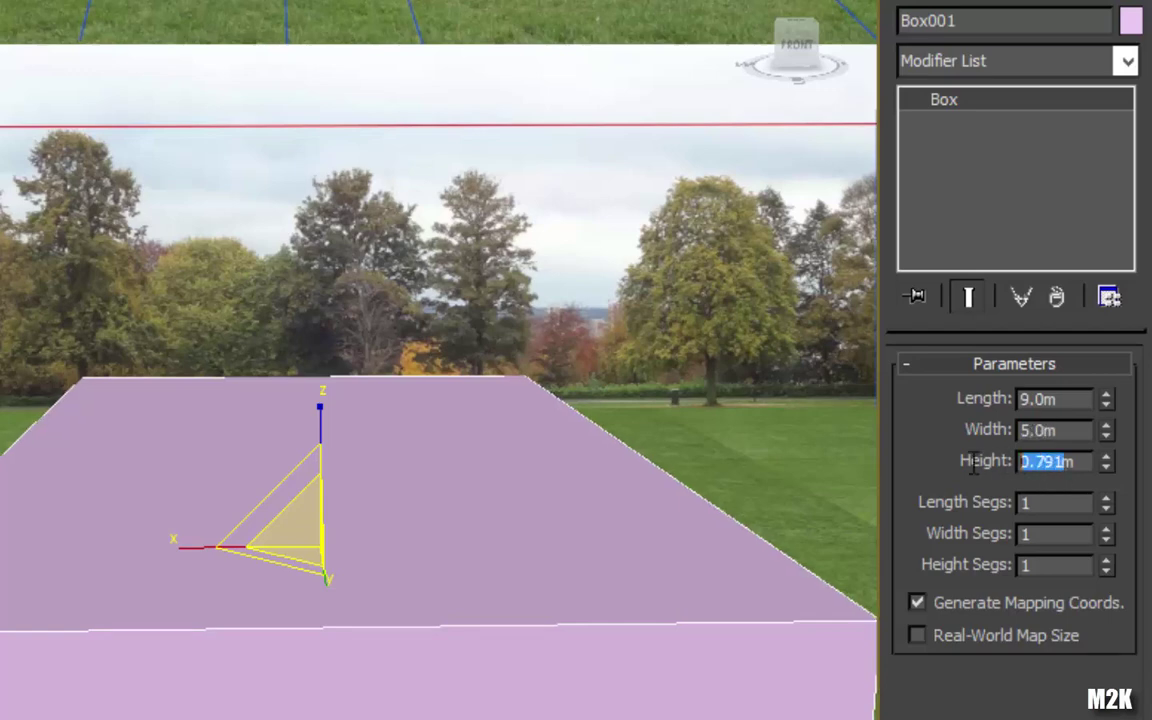
{"action": "type", "text": "0.5"}
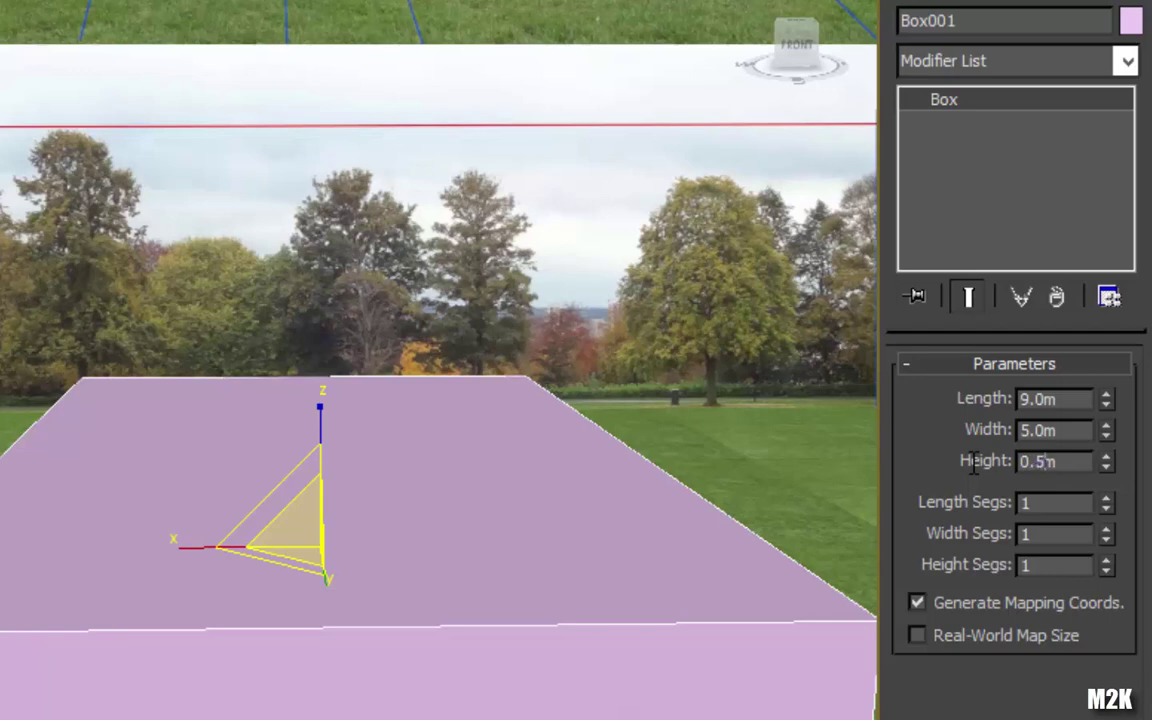
{"action": "key", "text": "BackSpace"}
{"action": "type", "text": "8"}
{"action": "key", "text": "Return"}
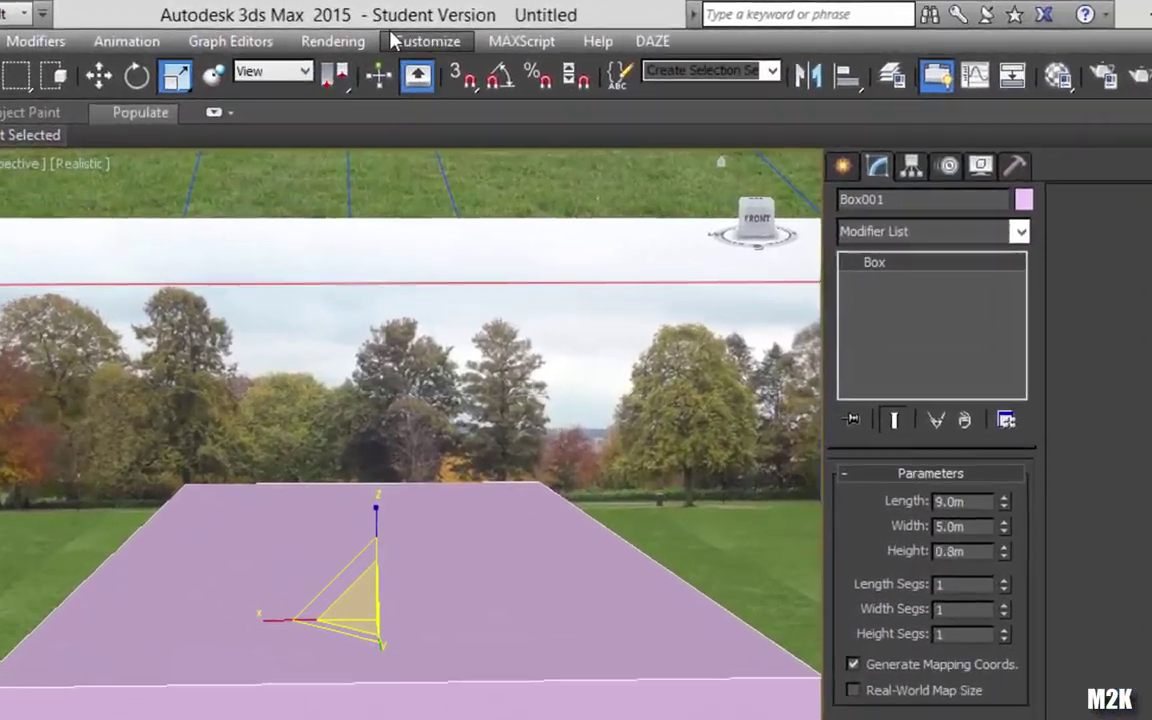
- Check the display unit scale in the units setup and accept metric meters
{"action": "left_click", "coordinate": [533, 28]}
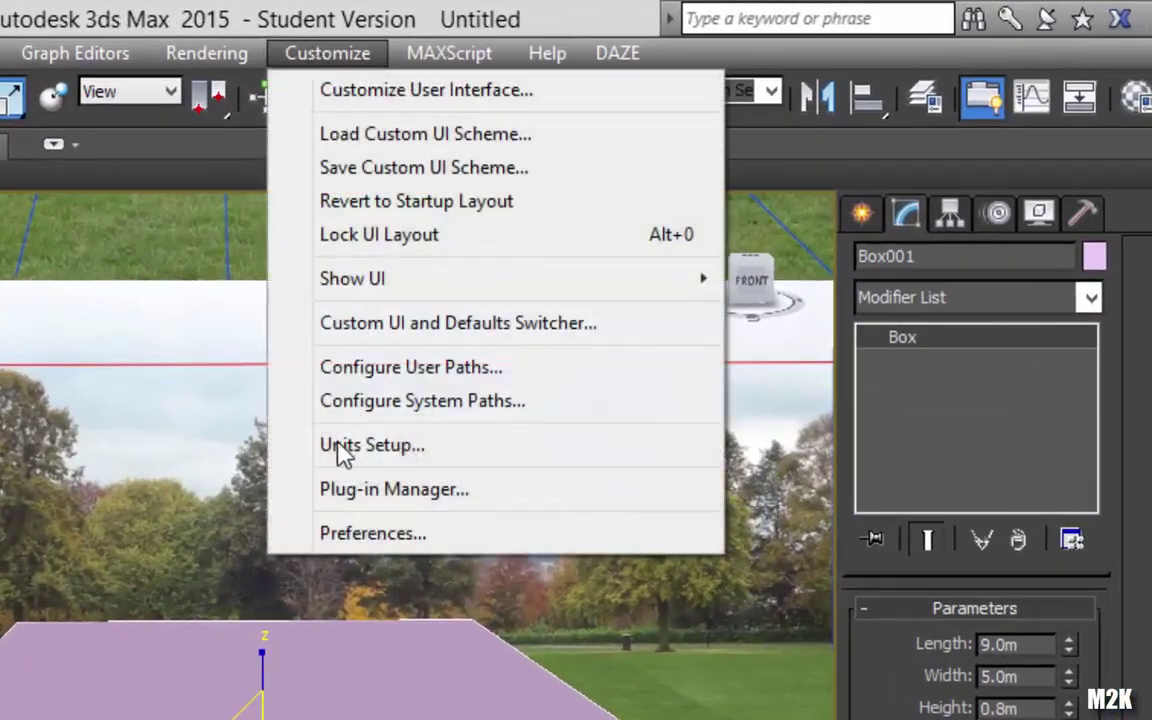
{"action": "left_click", "coordinate": [416, 456]}
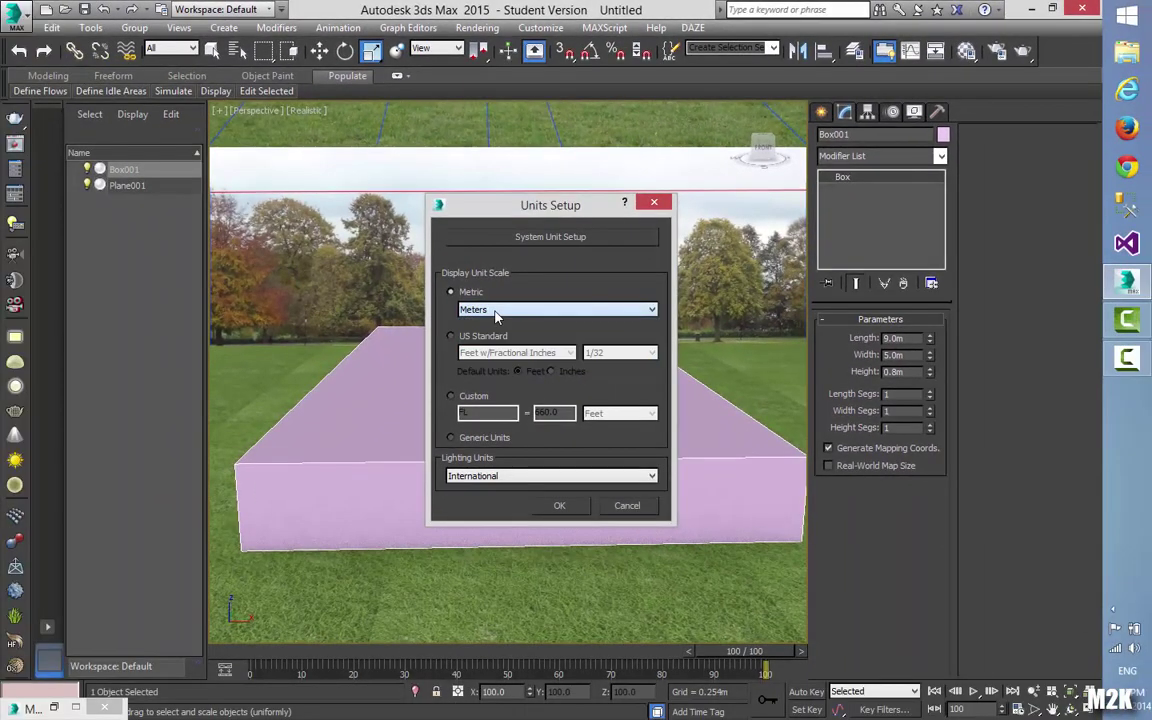
{"action": "left_click", "coordinate": [570, 508]}
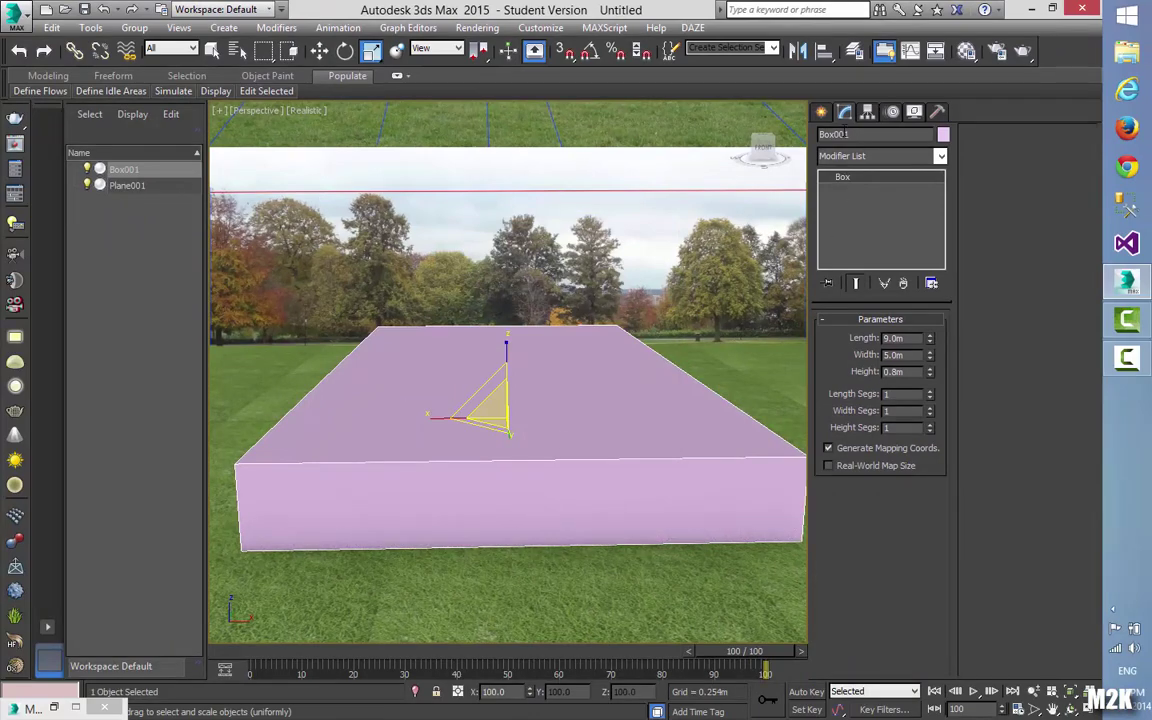
- Create a second box over the first one, about 10.8 m long, 4.5 m wide and 1.6 m high
{"action": "left_click", "coordinate": [820, 111]}
{"action": "left_click", "coordinate": [858, 221]}
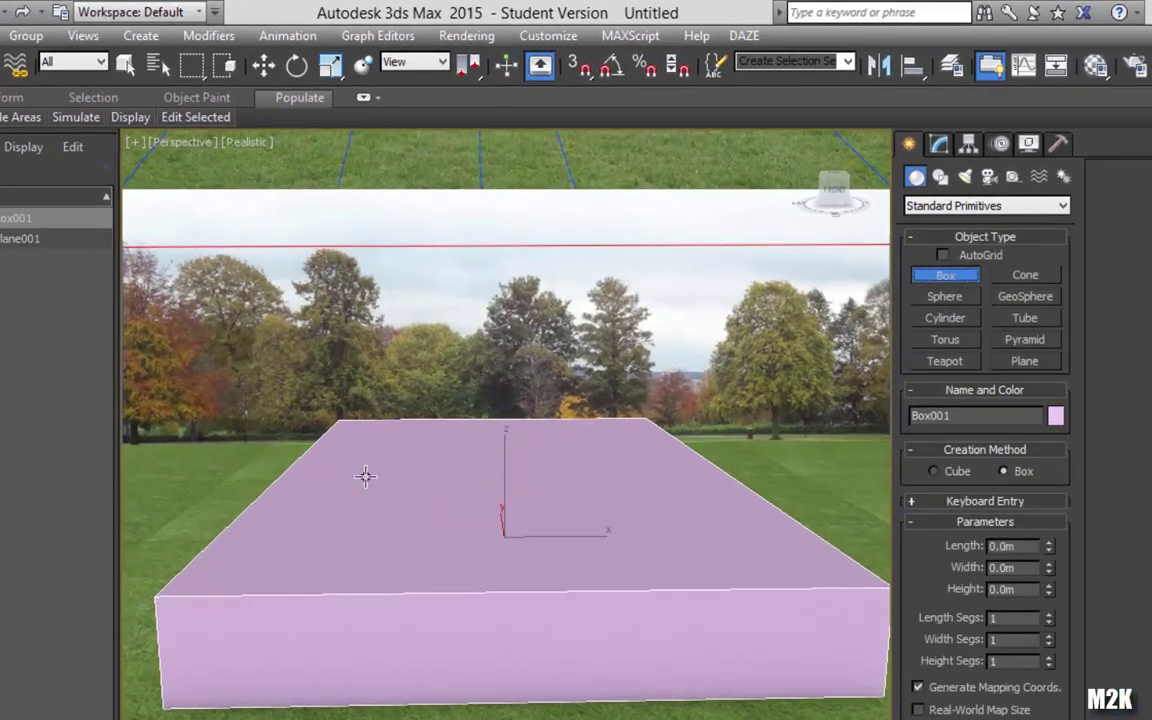
{"action": "left_click_drag", "start_coordinate": [355, 505], "coordinate": [357, 583]}
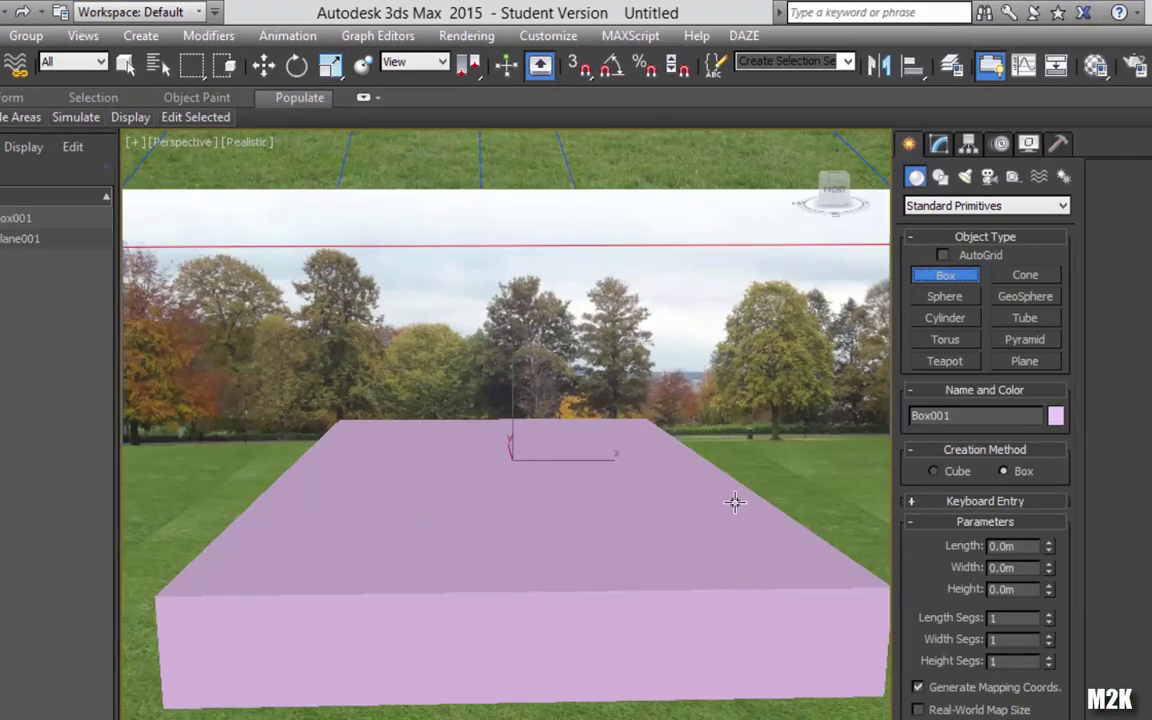
{"action": "left_click_drag", "start_coordinate": [721, 591], "coordinate": [720, 594]}
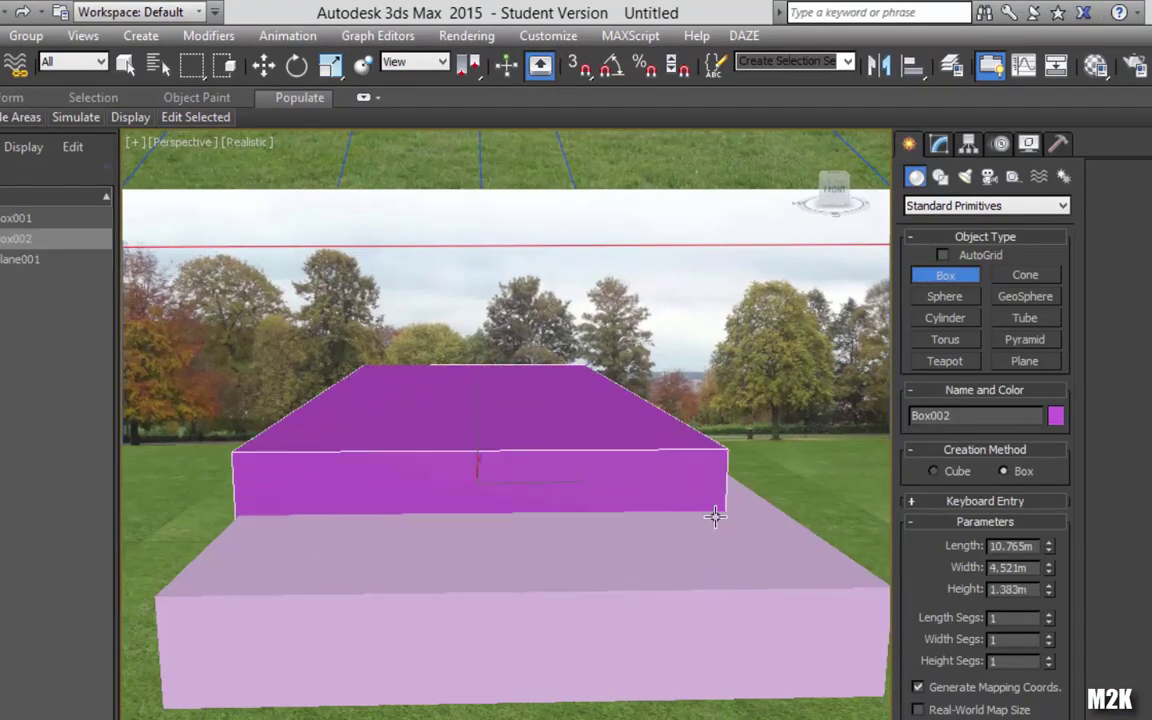
{"action": "left_click", "coordinate": [714, 515]}
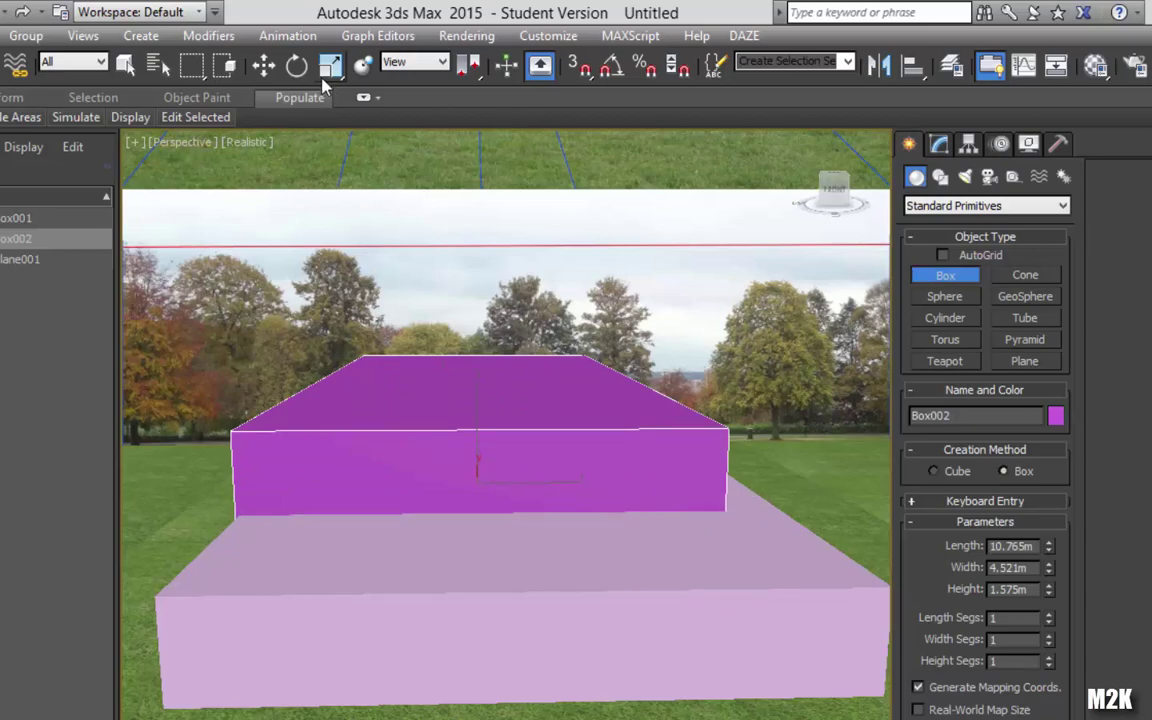
- Center both boxes on the origin by resetting their X and Y positions to 0
{"action": "left_click", "coordinate": [265, 66]}
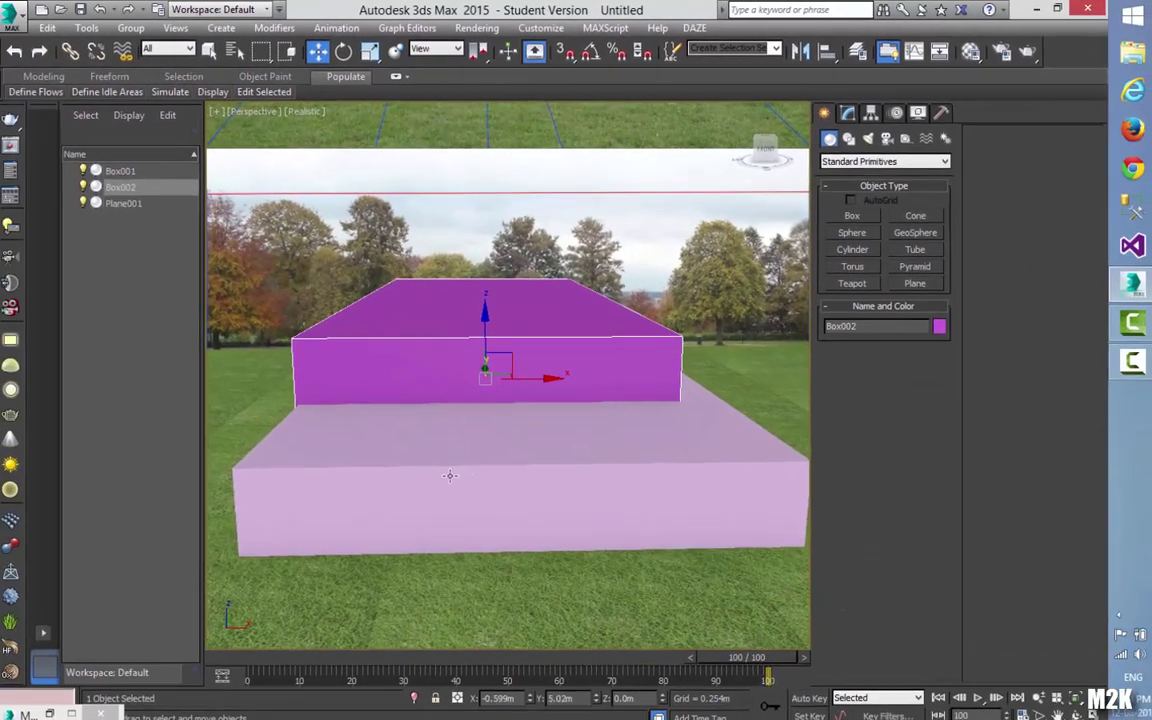
{"action": "left_click", "coordinate": [431, 618]}
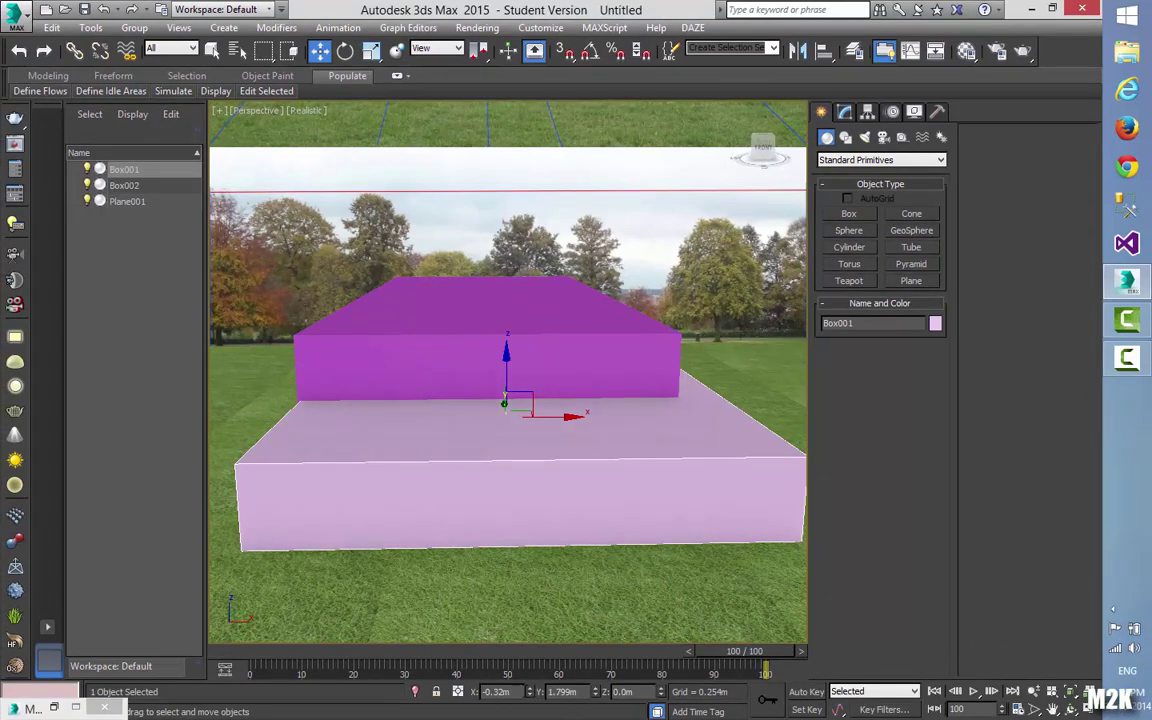
{"action": "right_click", "coordinate": [531, 694]}
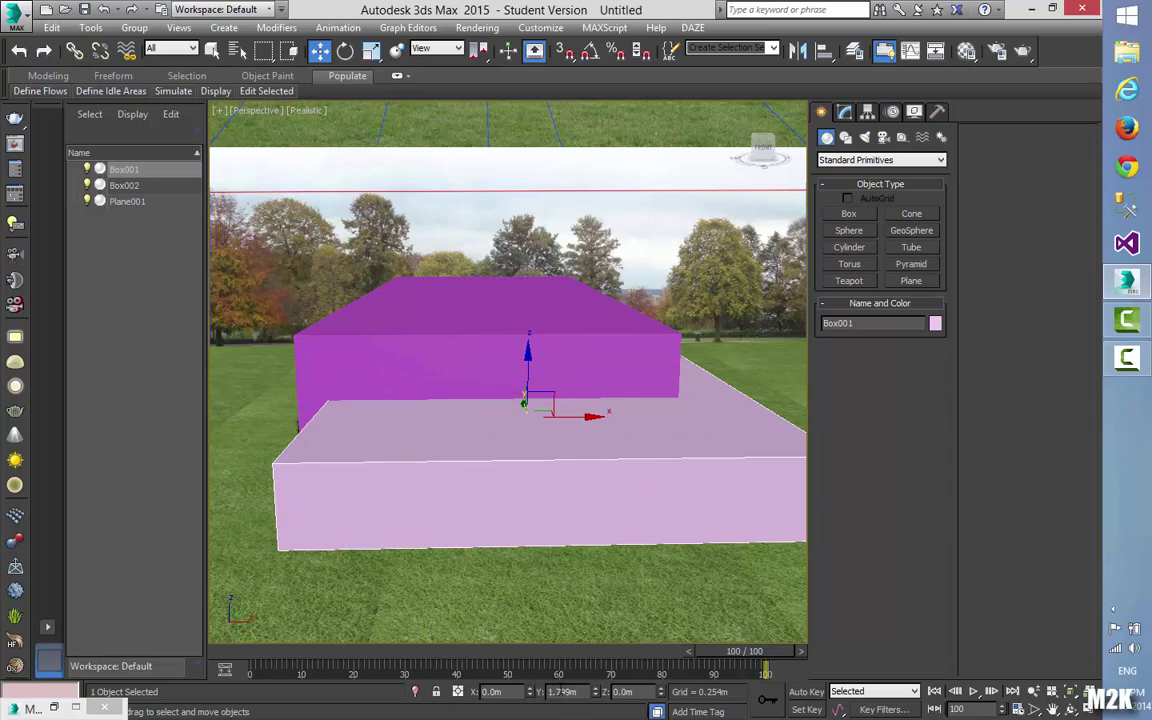
{"action": "right_click", "coordinate": [598, 693]}
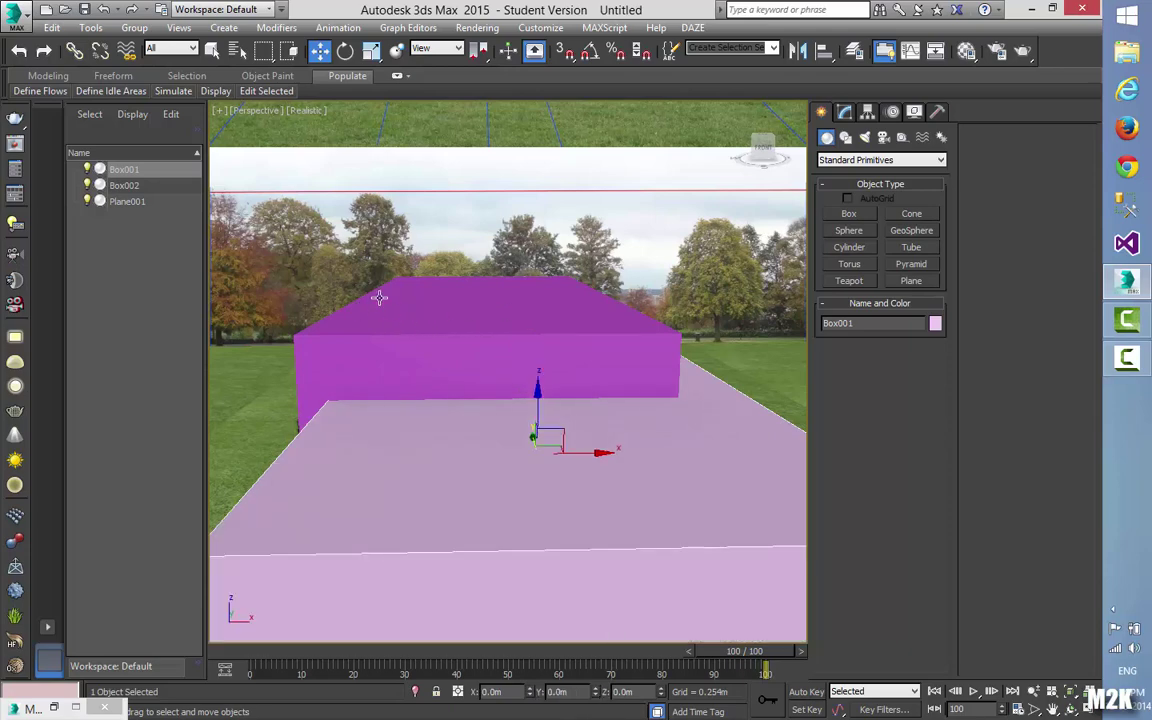
{"action": "left_click", "coordinate": [379, 297]}
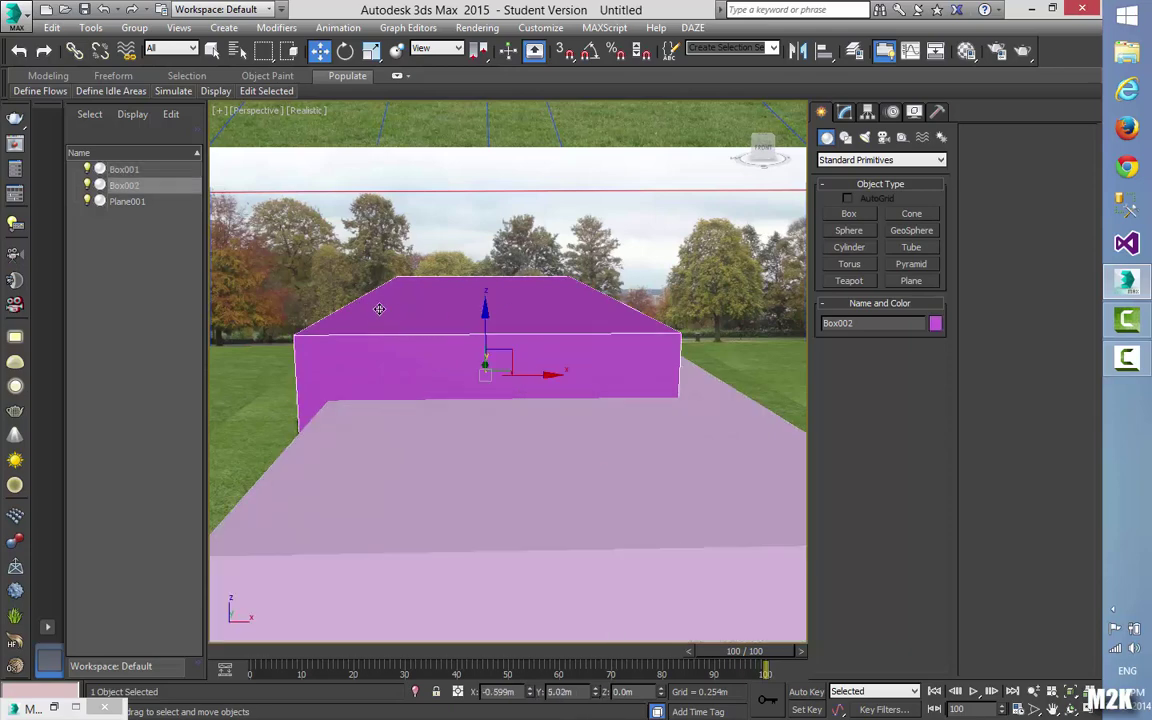
{"action": "right_click", "coordinate": [530, 693]}
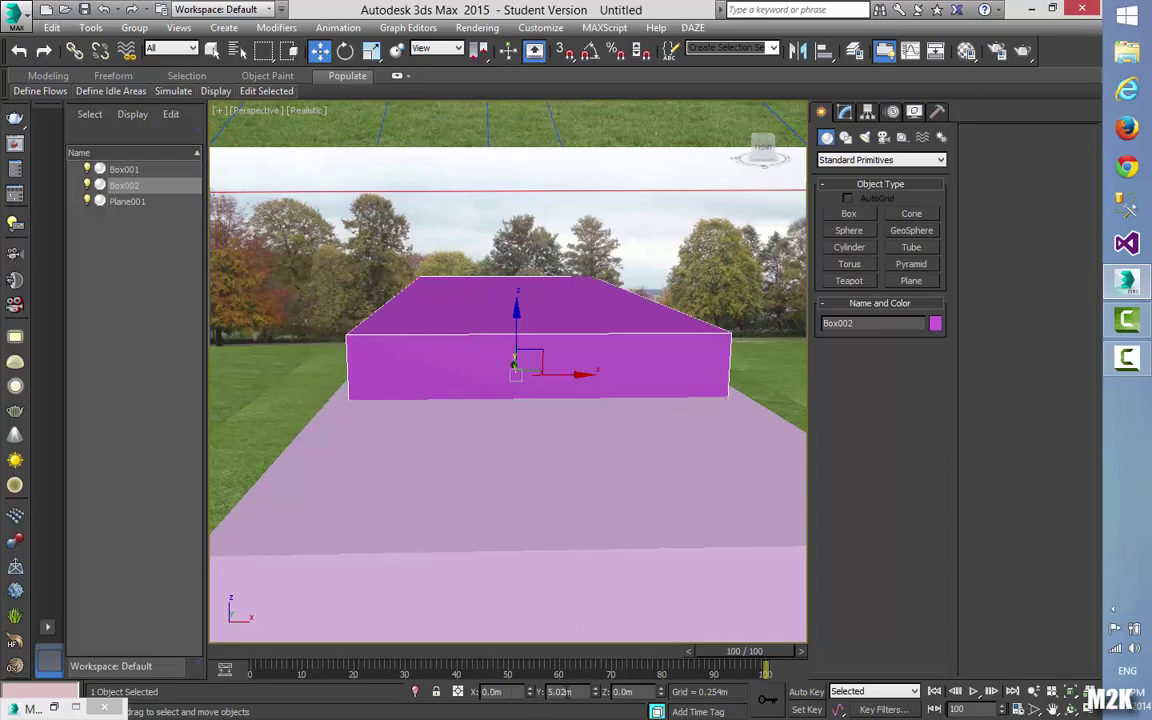
{"action": "right_click", "coordinate": [594, 694]}
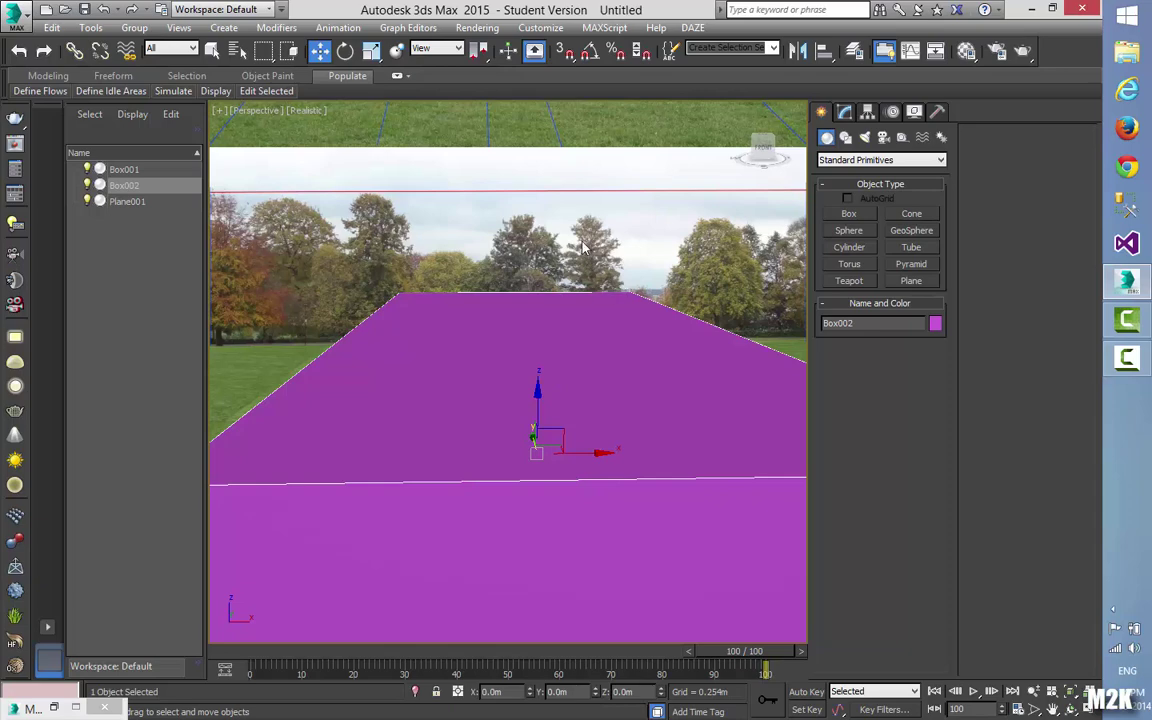
- Show all four viewports and raise the second box about 0.25 m above the ground in the front view
{"action": "left_click", "coordinate": [223, 113]}
{"action": "left_click", "coordinate": [270, 123]}
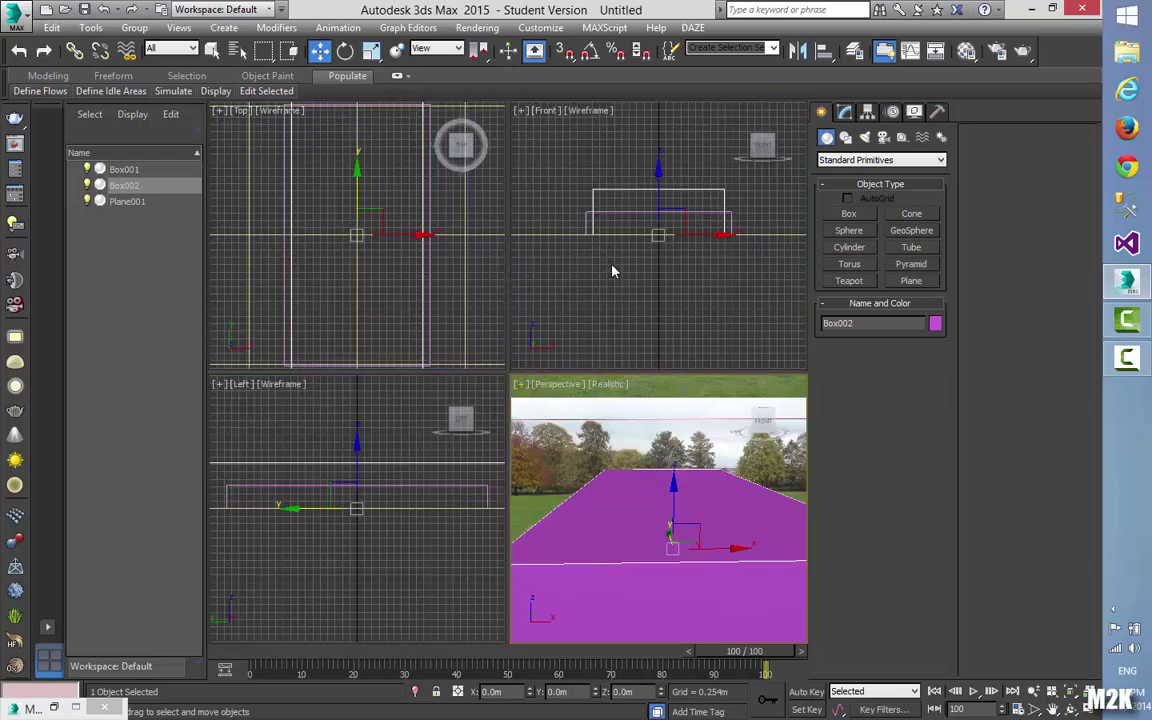
{"action": "left_click", "coordinate": [640, 201]}
{"action": "left_click", "coordinate": [593, 205]}
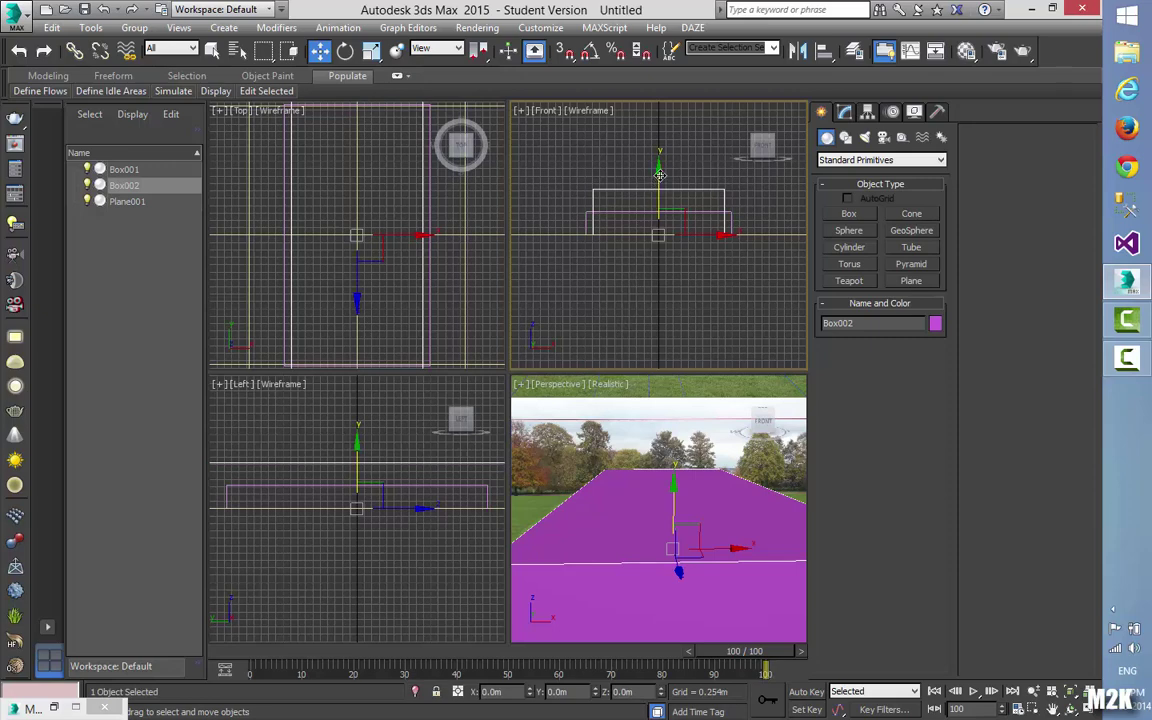
{"action": "left_click_drag", "start_coordinate": [660, 175], "coordinate": [661, 168]}
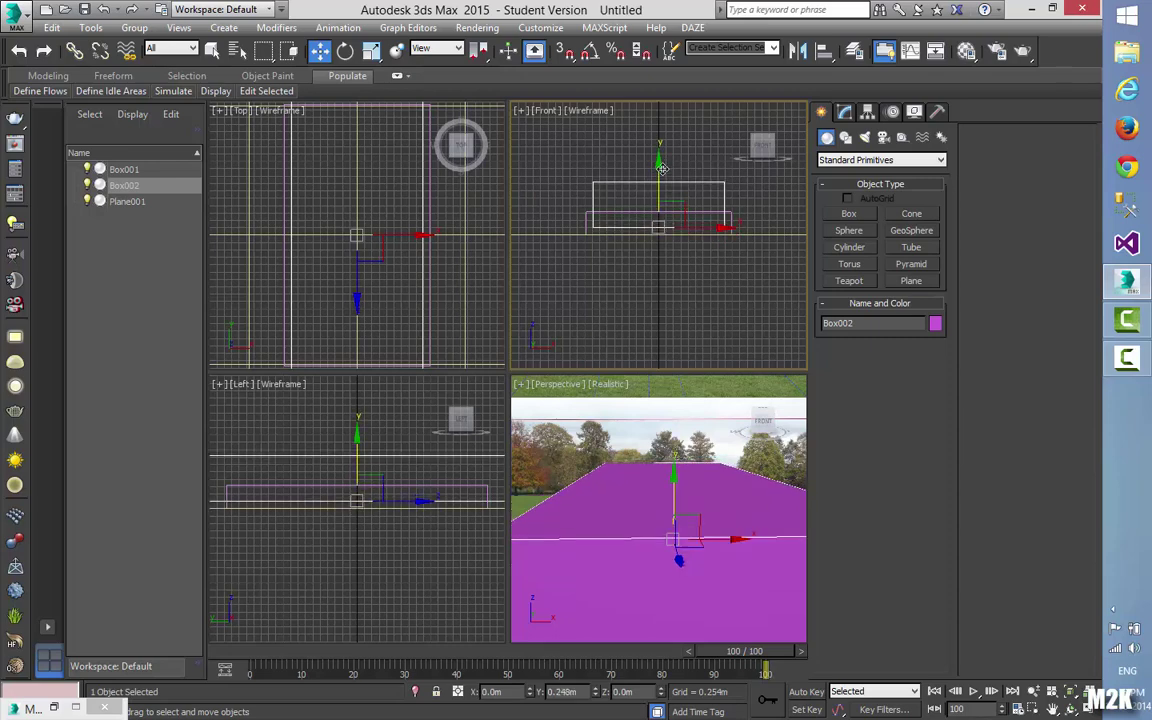
- Compare the two boxes' dimensions and set the upper box's length to 8 m
{"action": "left_click", "coordinate": [844, 113]}
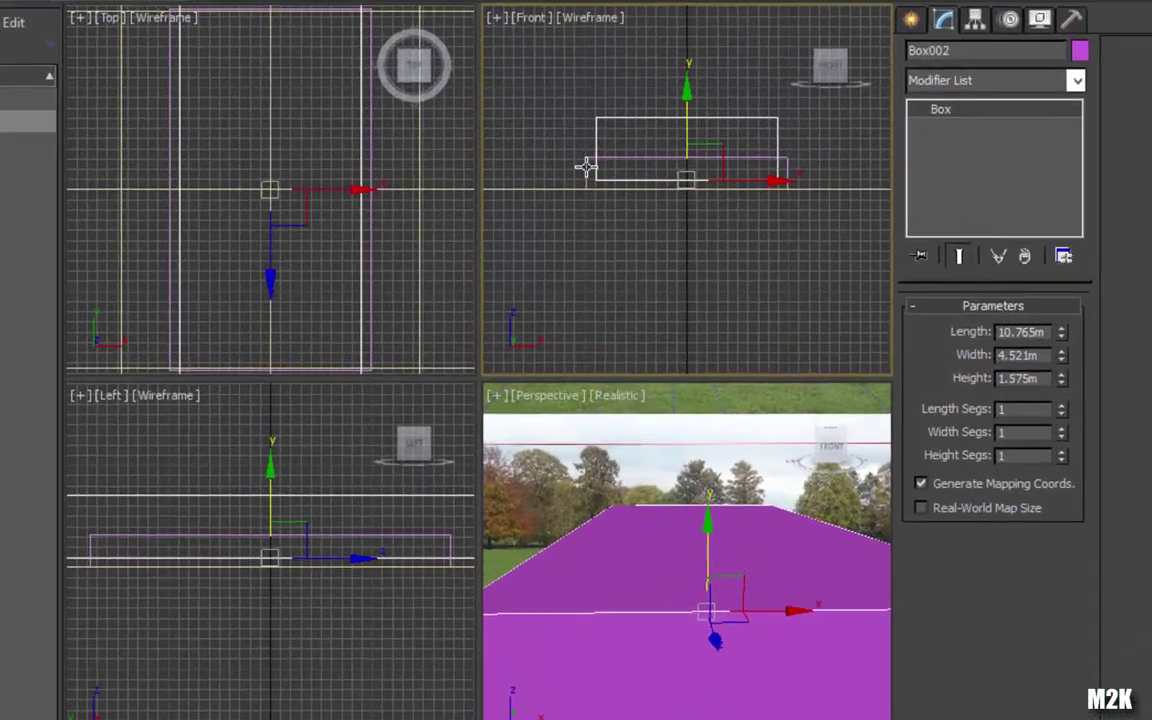
{"action": "left_click", "coordinate": [587, 219]}
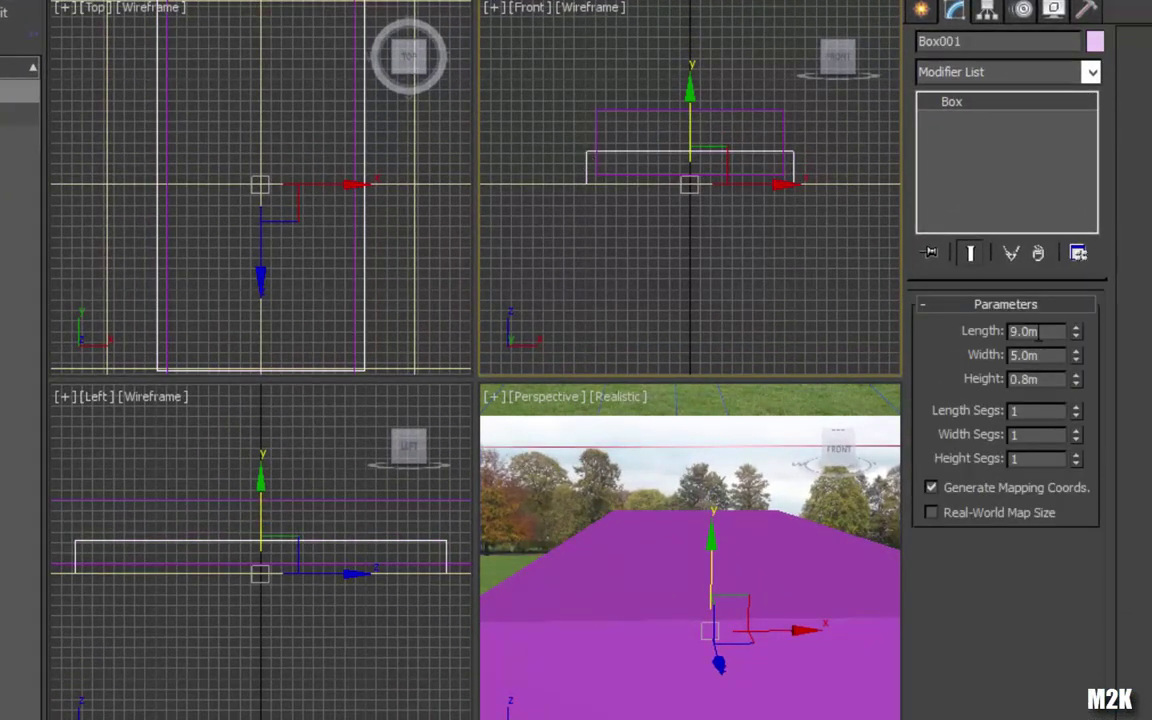
{"action": "left_click", "coordinate": [614, 110]}
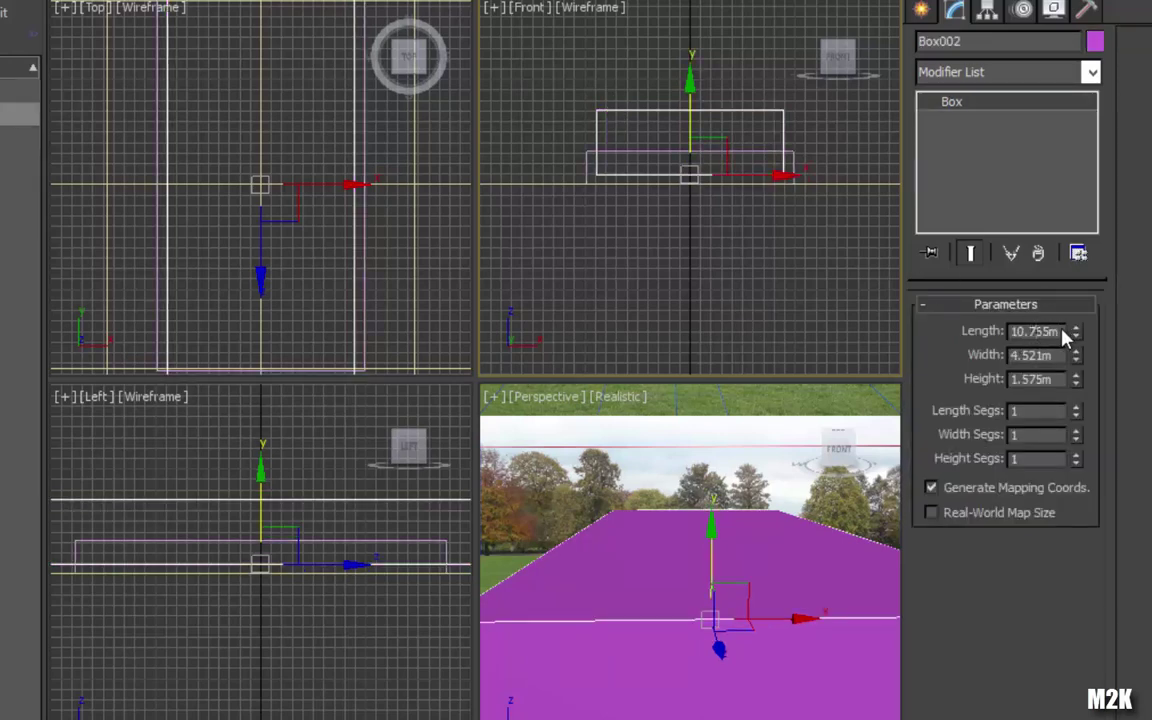
{"action": "double_click", "coordinate": [1052, 332]}
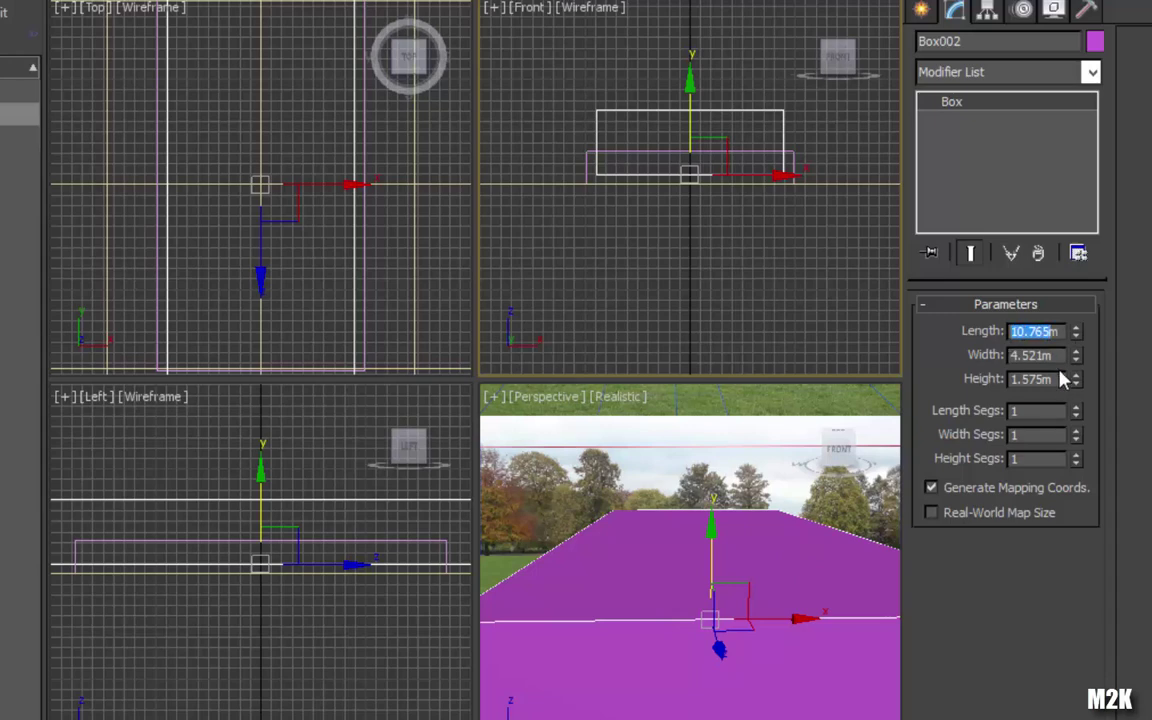
{"action": "type", "text": "8m"}
{"action": "left_click", "coordinate": [1053, 357]}
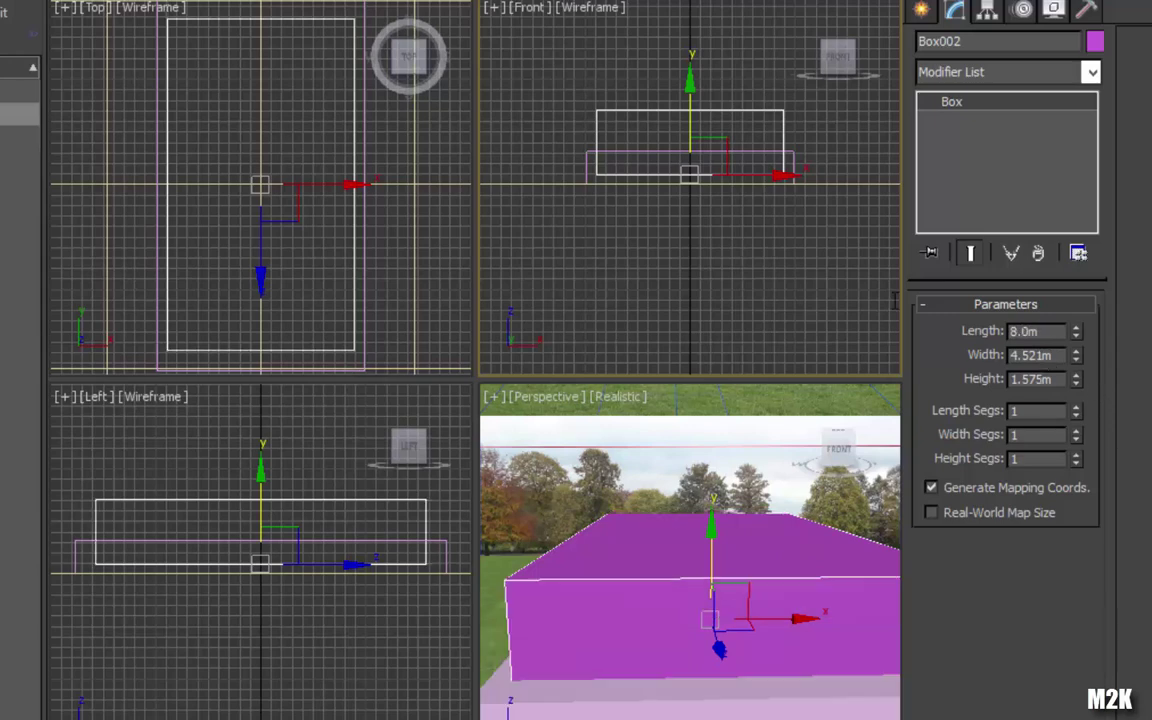
- Check the lower box's width and set the upper box's width to 4 m
{"action": "left_click", "coordinate": [585, 158]}
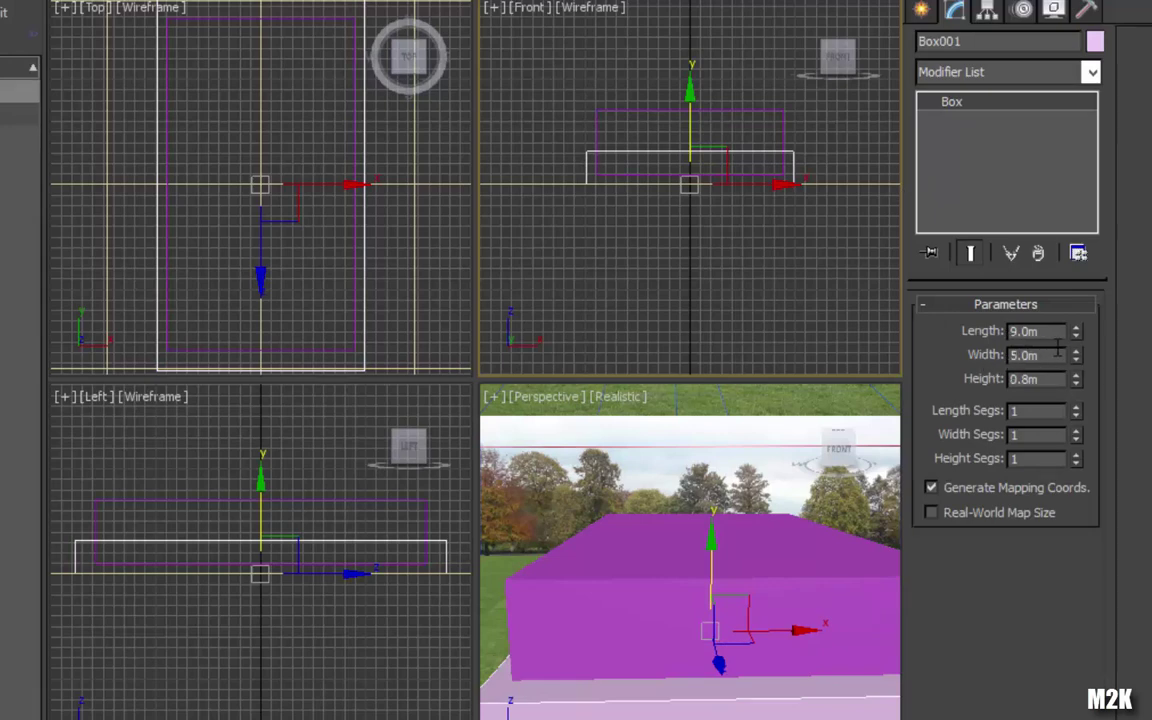
{"action": "left_click", "coordinate": [632, 110]}
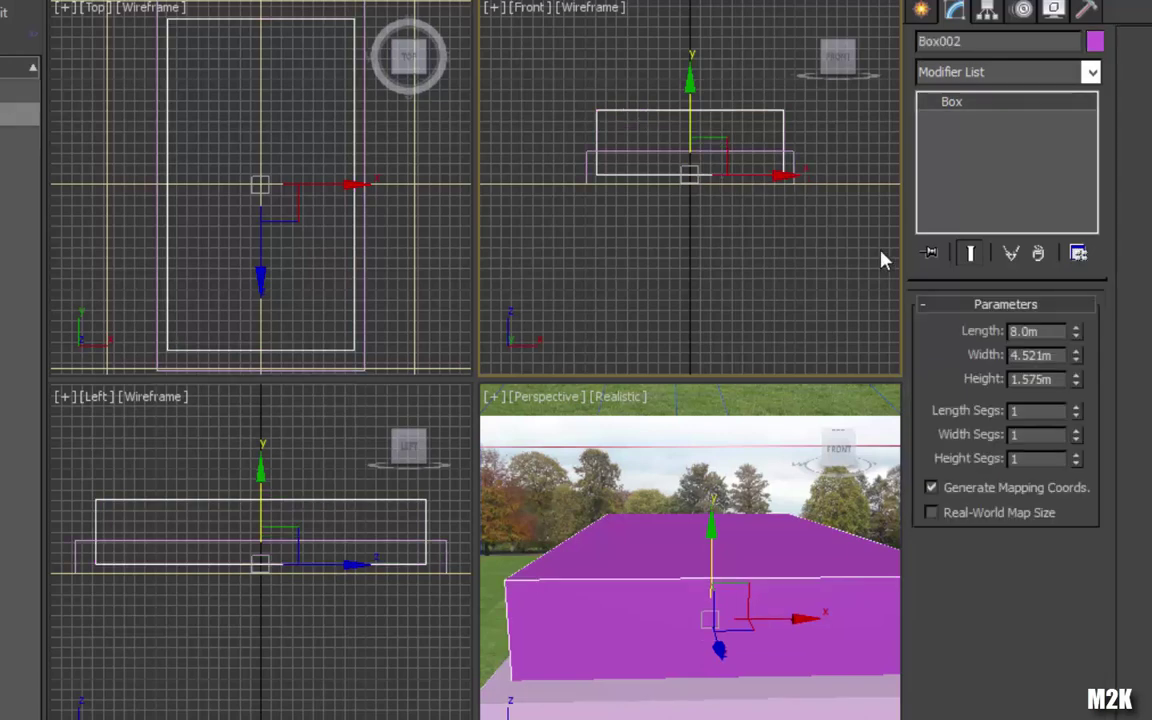
{"action": "double_click", "coordinate": [1038, 355]}
{"action": "type", "text": "4m"}
{"action": "key", "text": "Return"}
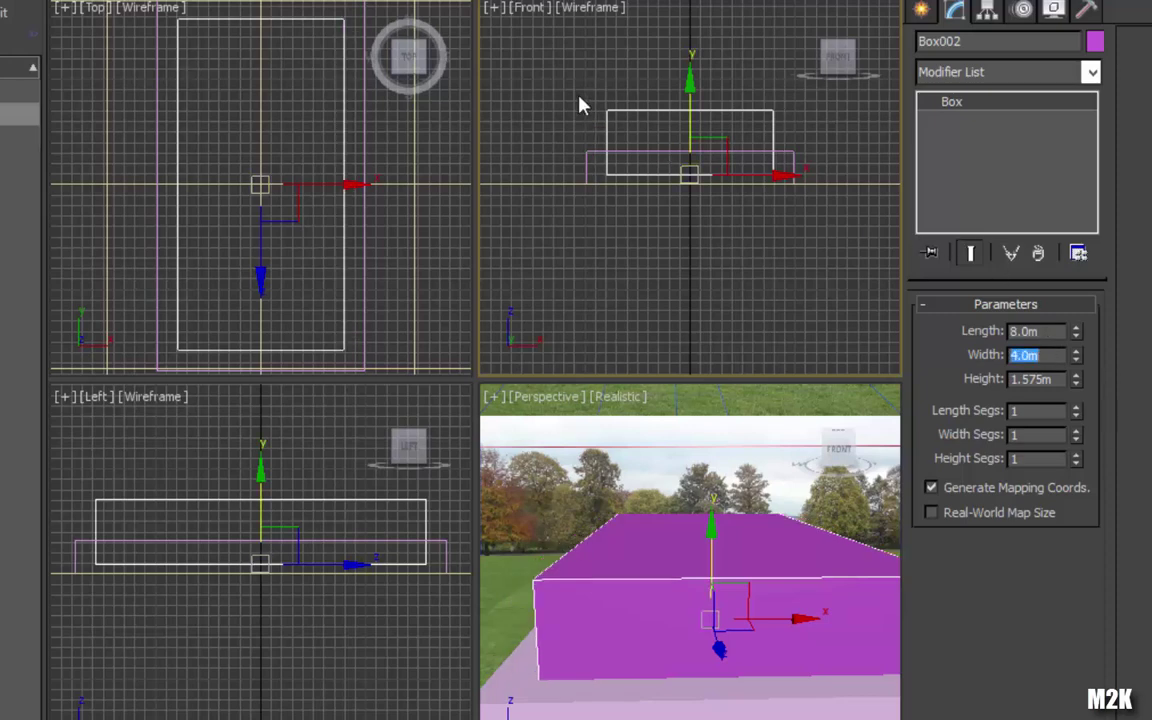
- Reselect the upper box and maximize the perspective viewport
{"action": "left_click", "coordinate": [585, 143]}
{"action": "left_click", "coordinate": [681, 110]}
{"action": "left_click", "coordinate": [497, 400]}
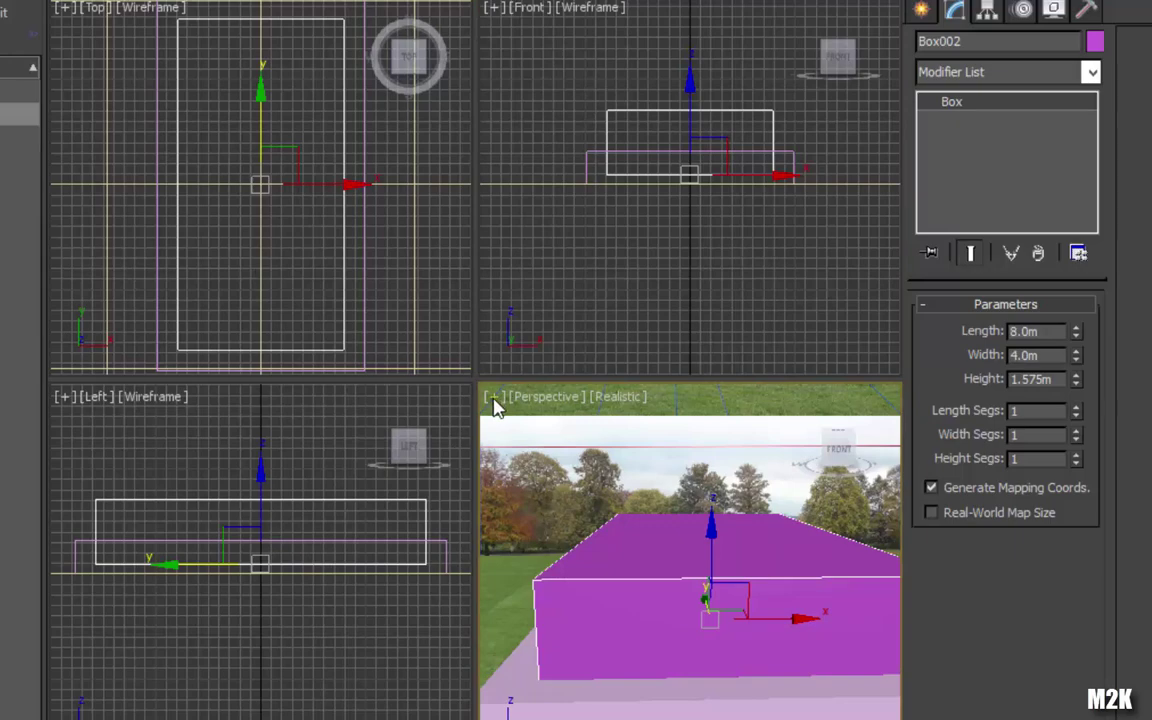
{"action": "left_click", "coordinate": [494, 397]}
{"action": "left_click", "coordinate": [540, 423]}
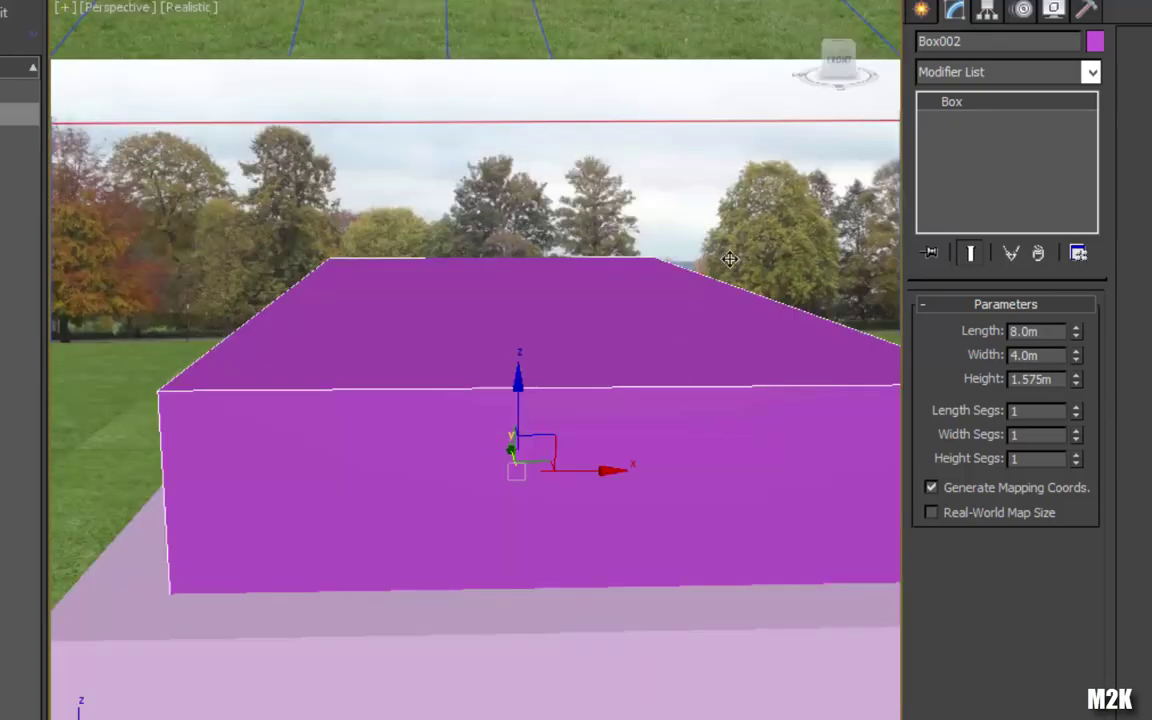
- Subtract the upper box from the lower box with a Boolean compound object, using Subtraction (A-B)
{"action": "left_click", "coordinate": [921, 12]}
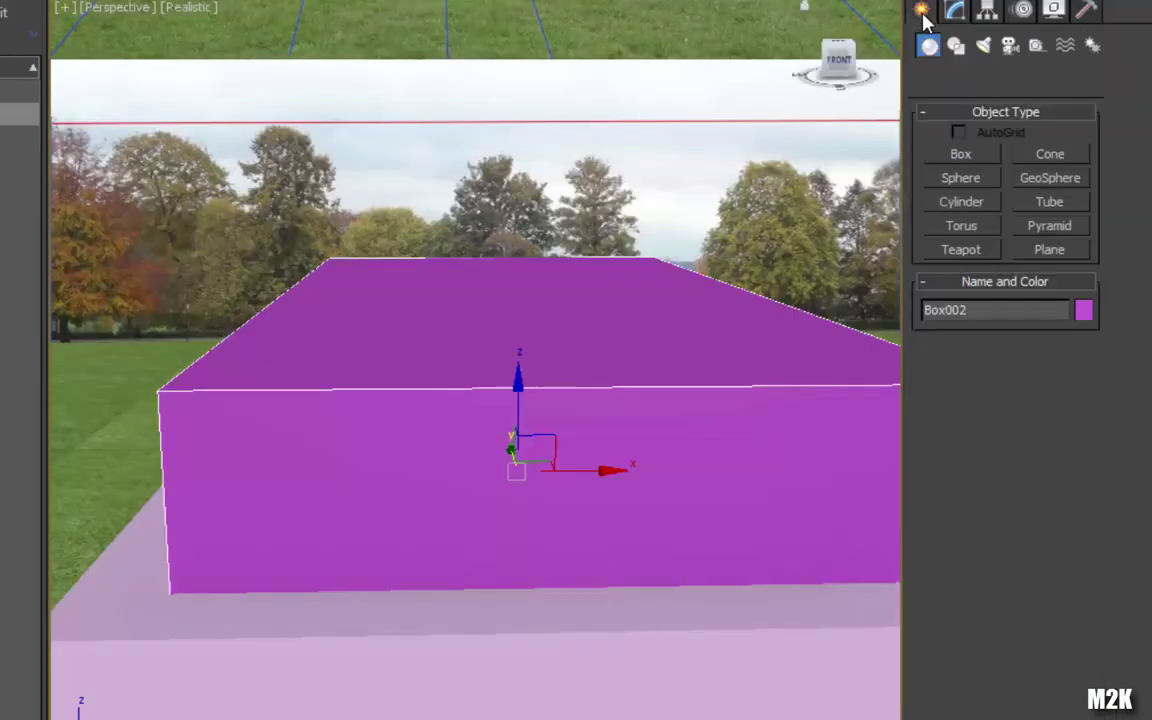
{"action": "left_click", "coordinate": [100, 654]}
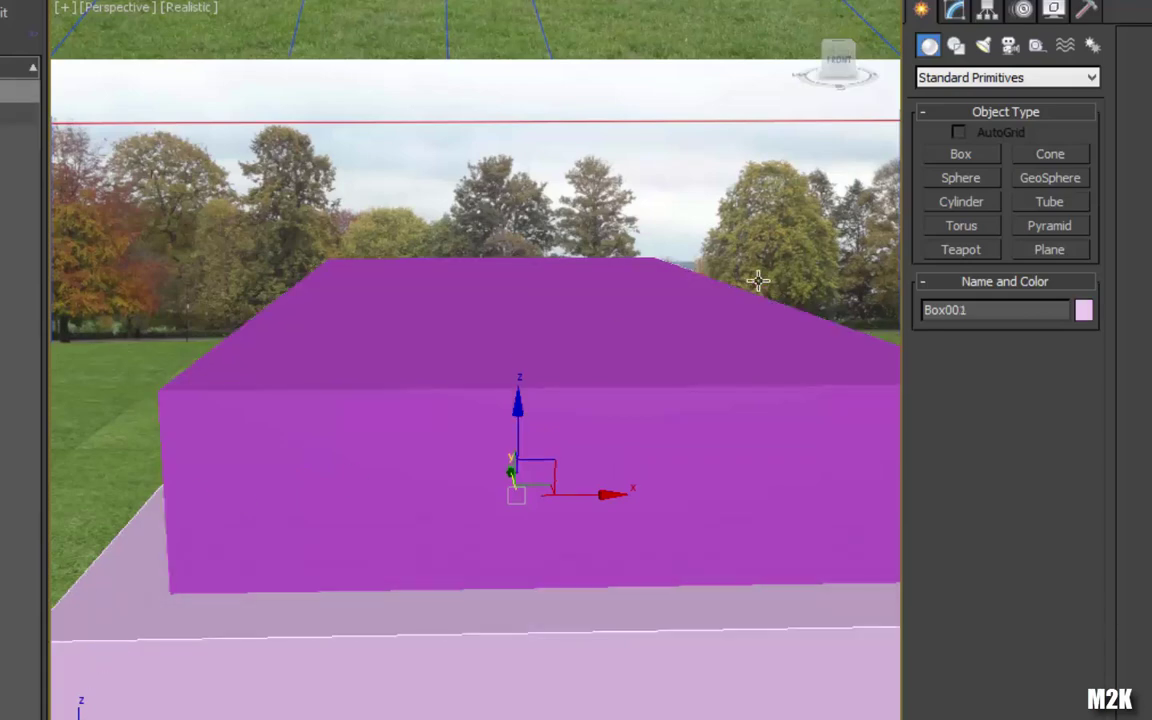
{"action": "left_click", "coordinate": [977, 80]}
{"action": "left_click", "coordinate": [945, 126]}
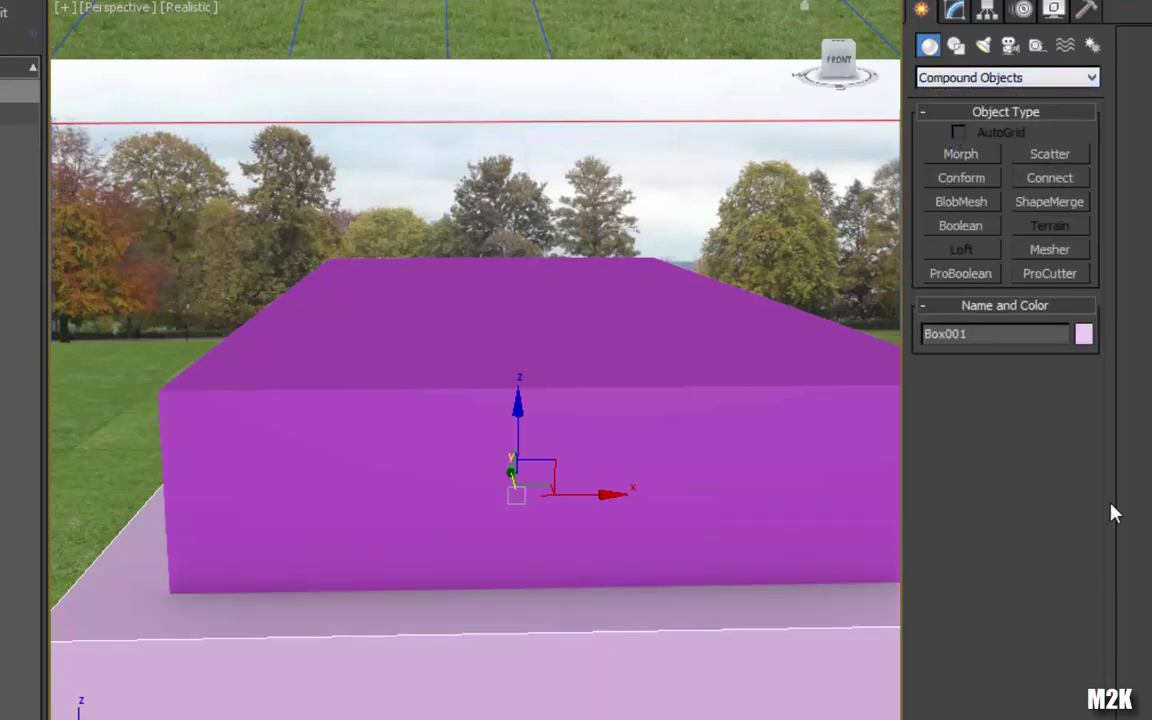
{"action": "left_click", "coordinate": [953, 228]}
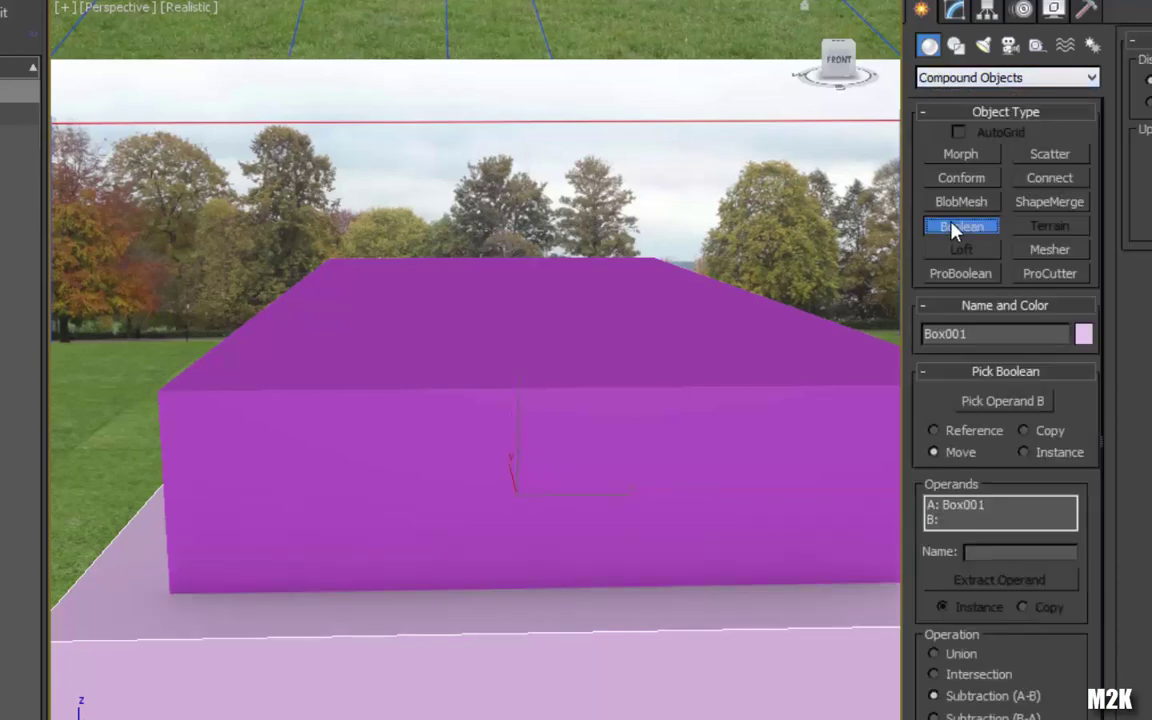
{"action": "left_click", "coordinate": [984, 404]}
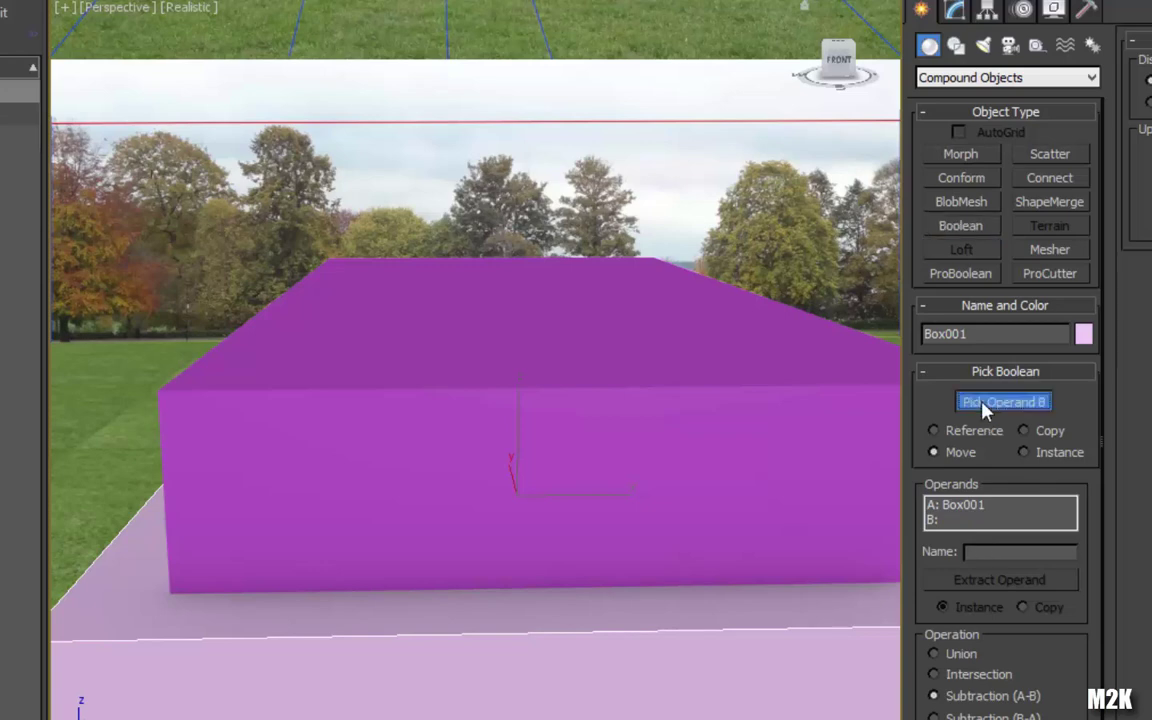
{"action": "left_click", "coordinate": [455, 328]}
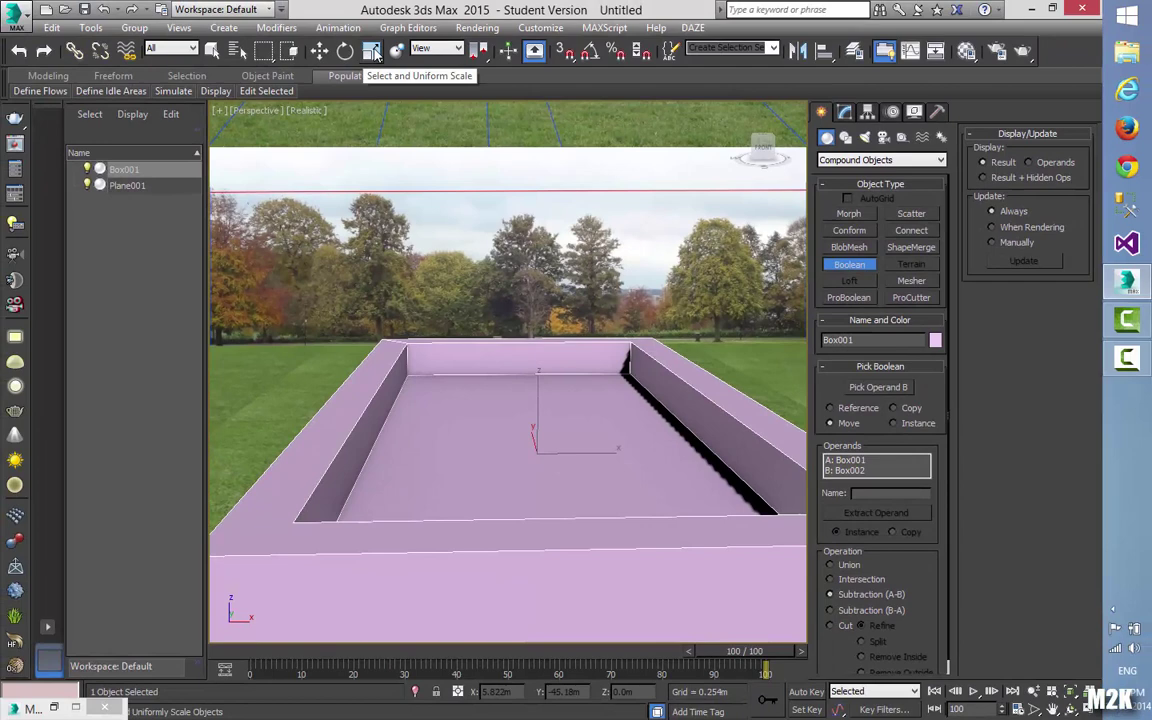
{"action": "key", "text": "w"}
- Draw a standard plane over the hollowed box, about 12.7 m long and 5.4 m wide
{"action": "left_click", "coordinate": [821, 111]}
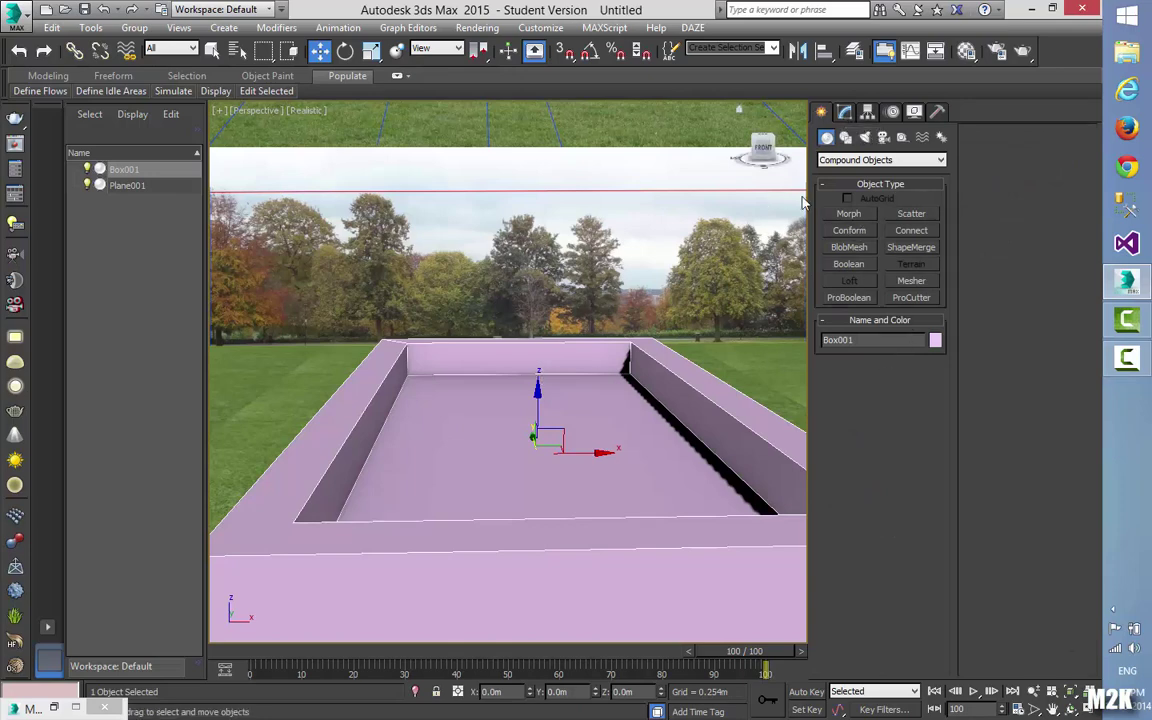
{"action": "left_click", "coordinate": [841, 161]}
{"action": "left_click", "coordinate": [851, 176]}
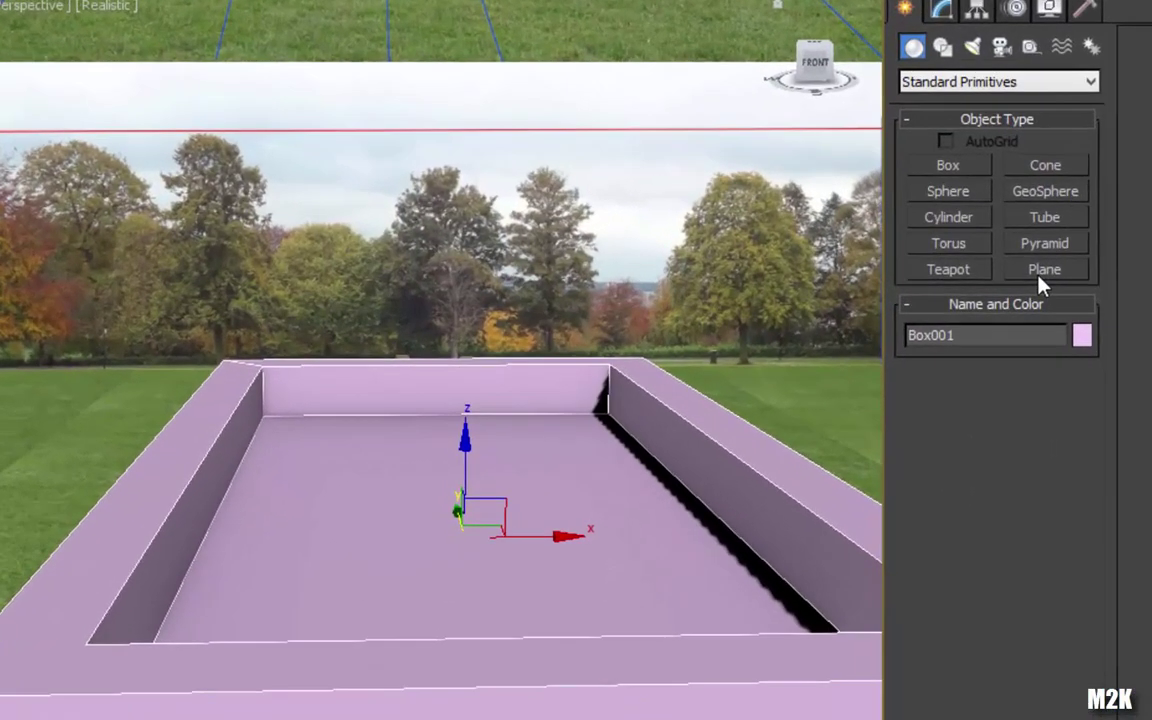
{"action": "left_click", "coordinate": [1045, 269]}
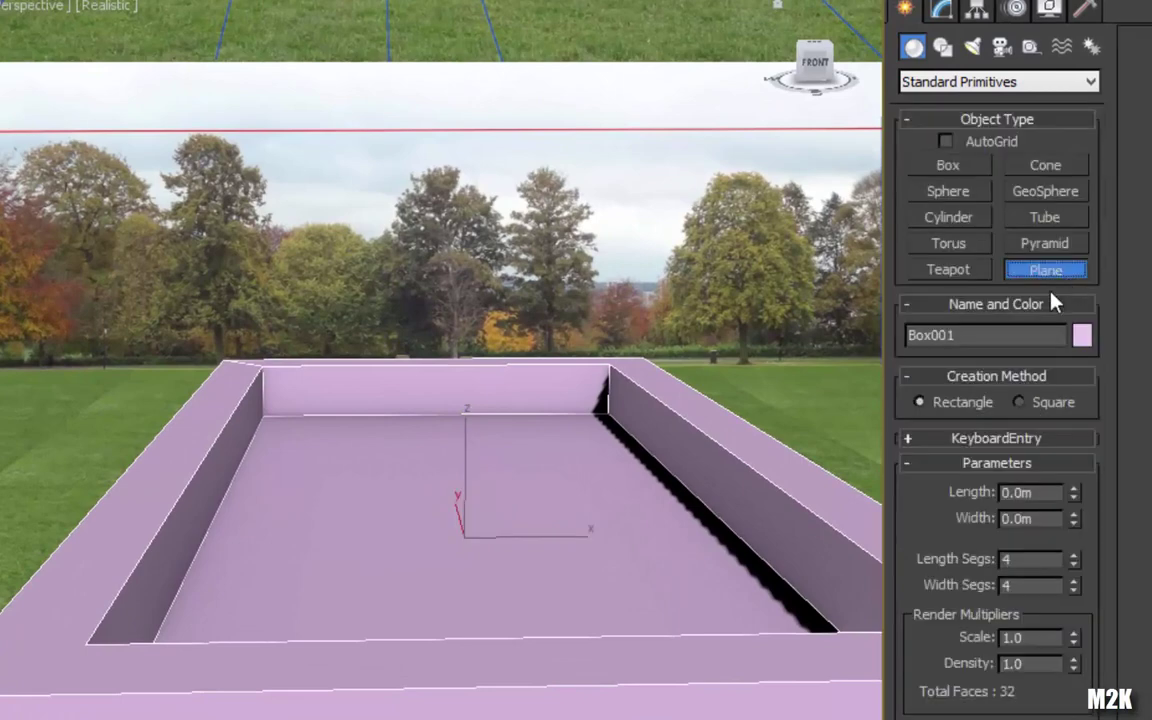
{"action": "left_click", "coordinate": [234, 368]}
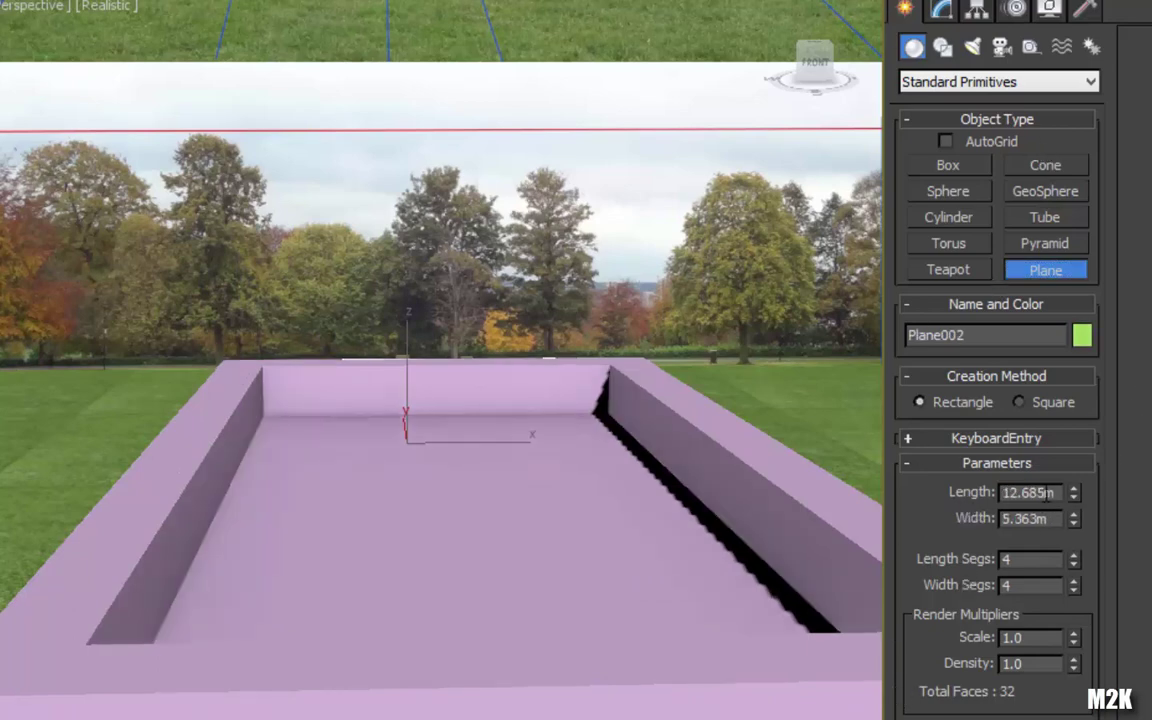
- Set the new plane's length to 9 m and its width to 5 m
{"action": "left_click_drag", "start_coordinate": [1056, 494], "coordinate": [973, 498]}
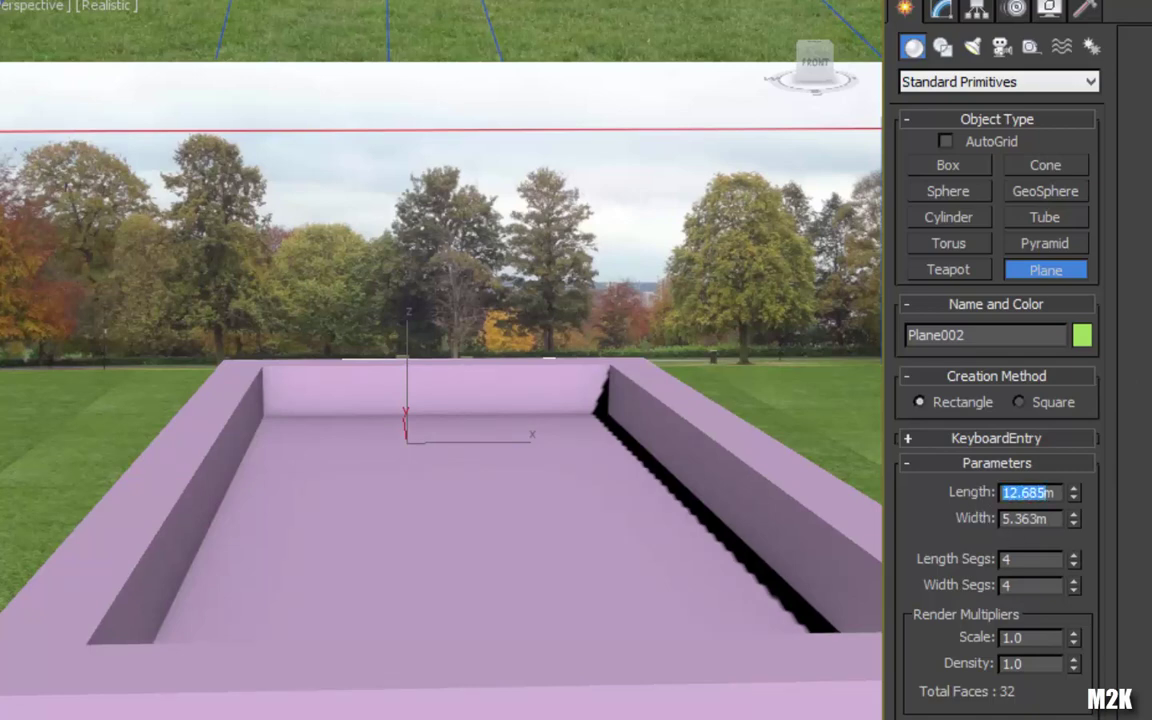
{"action": "type", "text": "9m"}
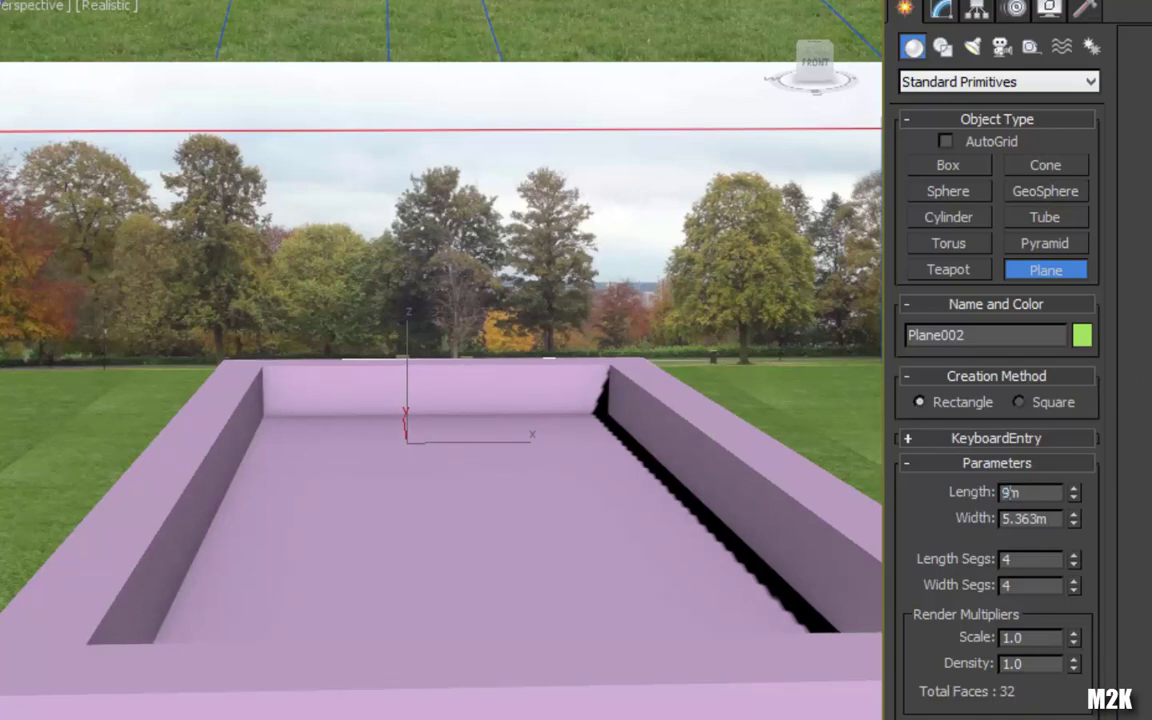
{"action": "left_click", "coordinate": [1040, 523]}
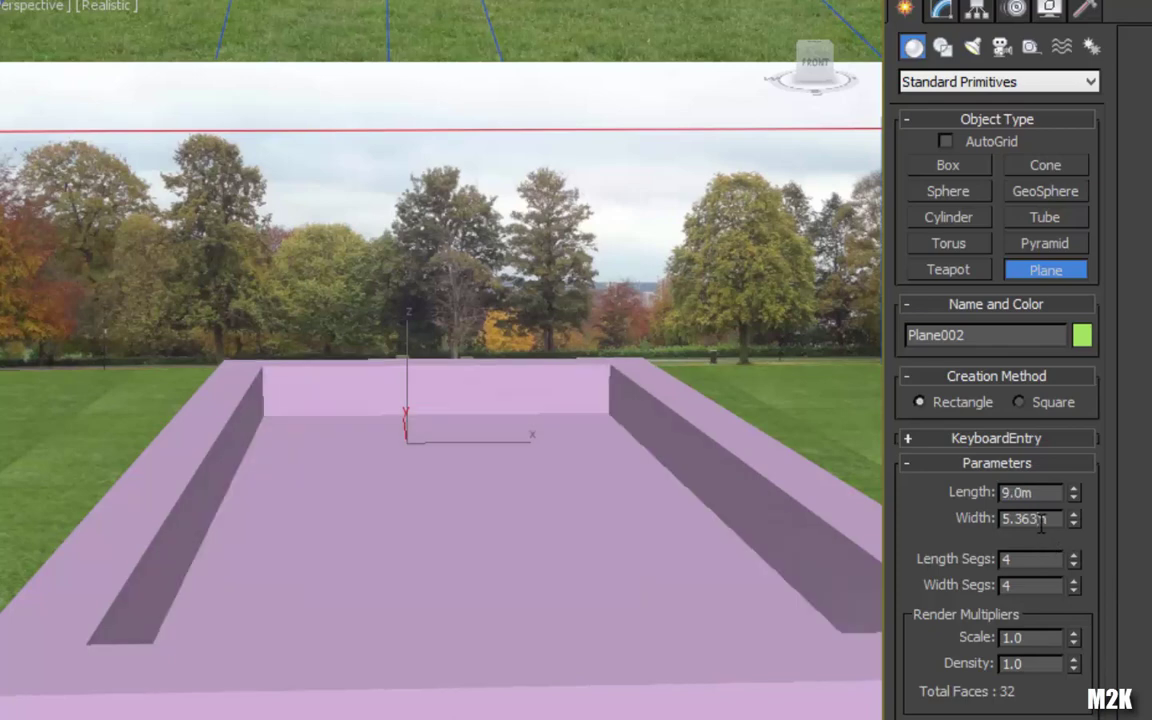
{"action": "left_click_drag", "start_coordinate": [1040, 518], "coordinate": [992, 522]}
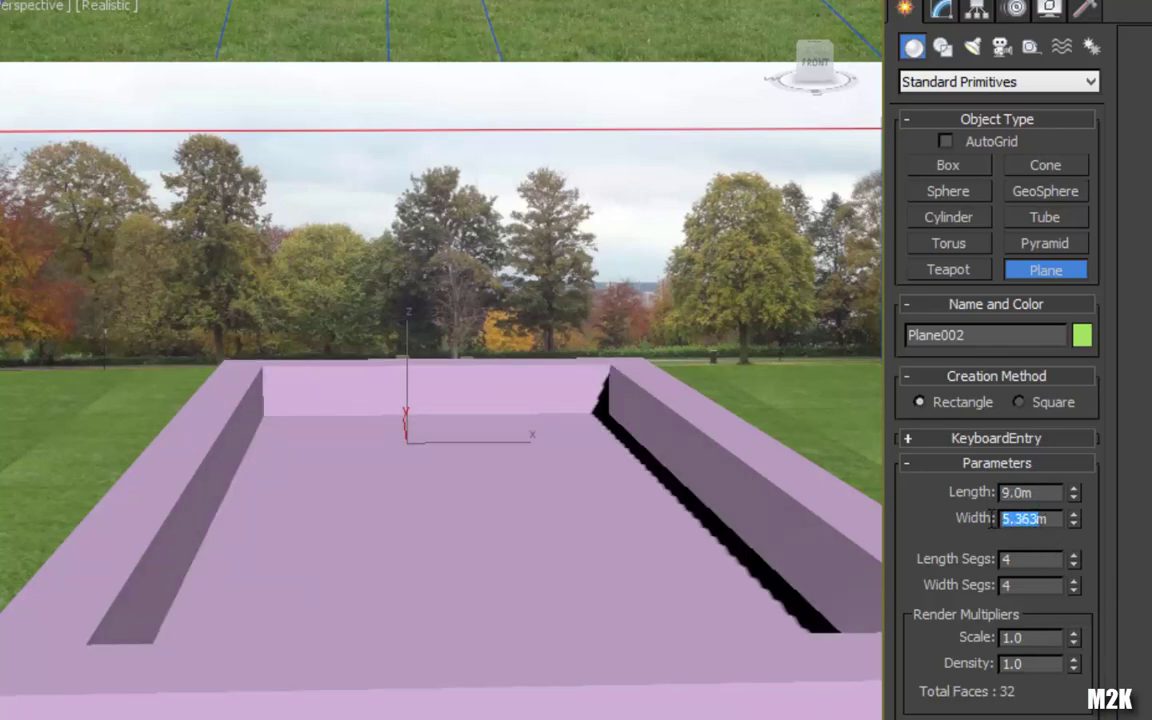
{"action": "type", "text": "5m"}
{"action": "key", "text": "Return"}
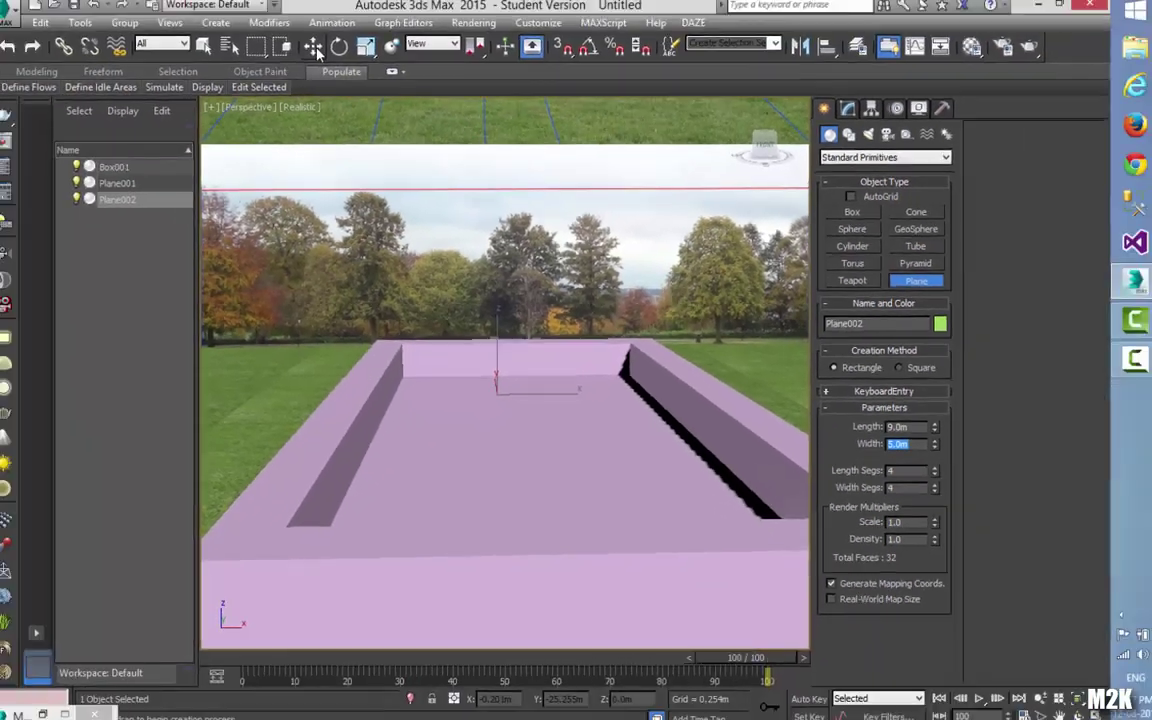
- Raise the plane to about 0.8 m above the ground and centre it at X 0 and Y 0
{"action": "left_click", "coordinate": [313, 46]}
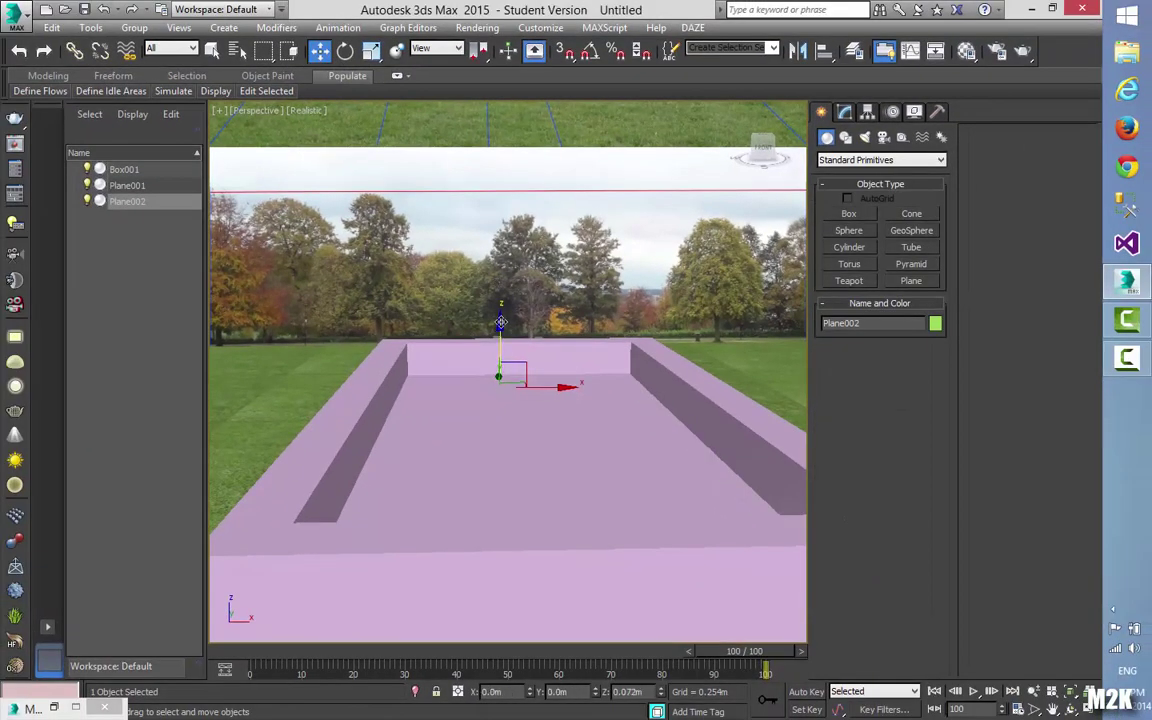
{"action": "left_click_drag", "start_coordinate": [499, 325], "coordinate": [500, 260]}
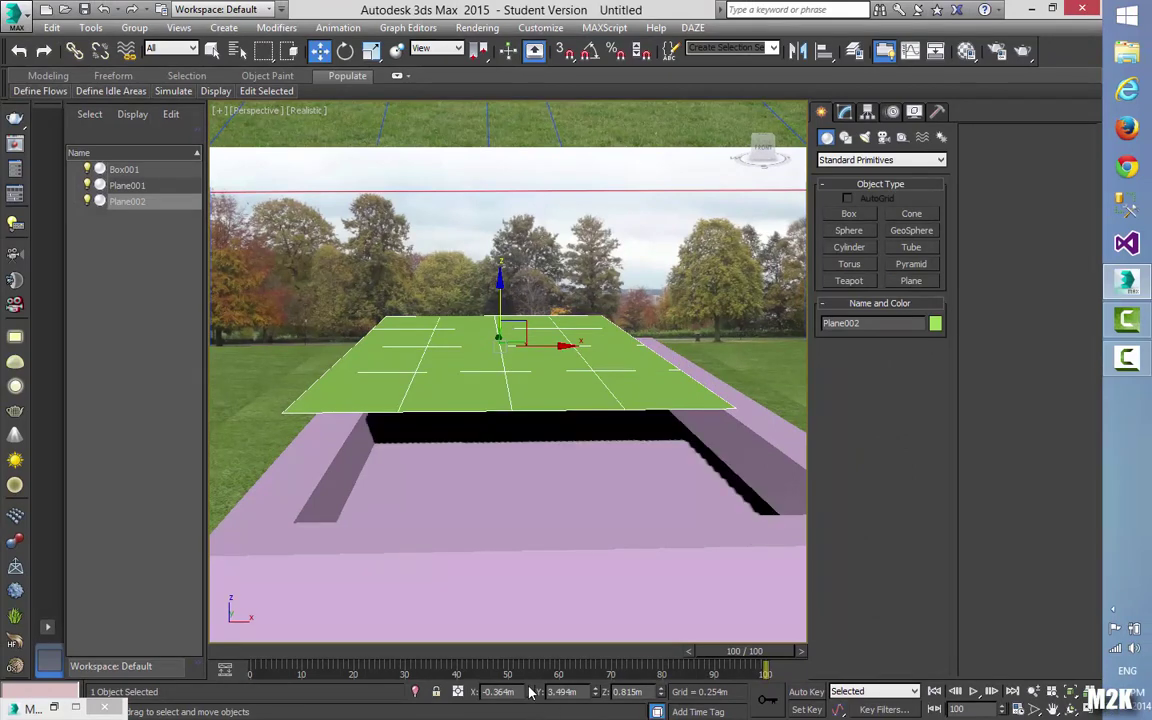
{"action": "right_click", "coordinate": [530, 694]}
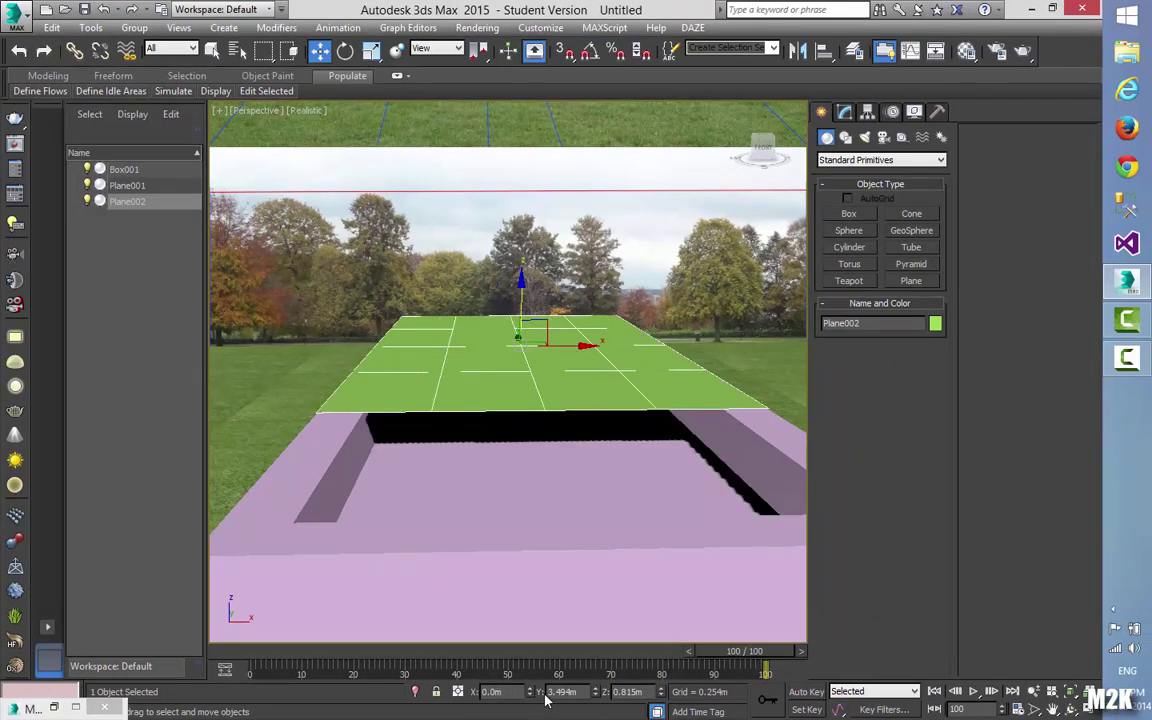
{"action": "right_click", "coordinate": [596, 693]}
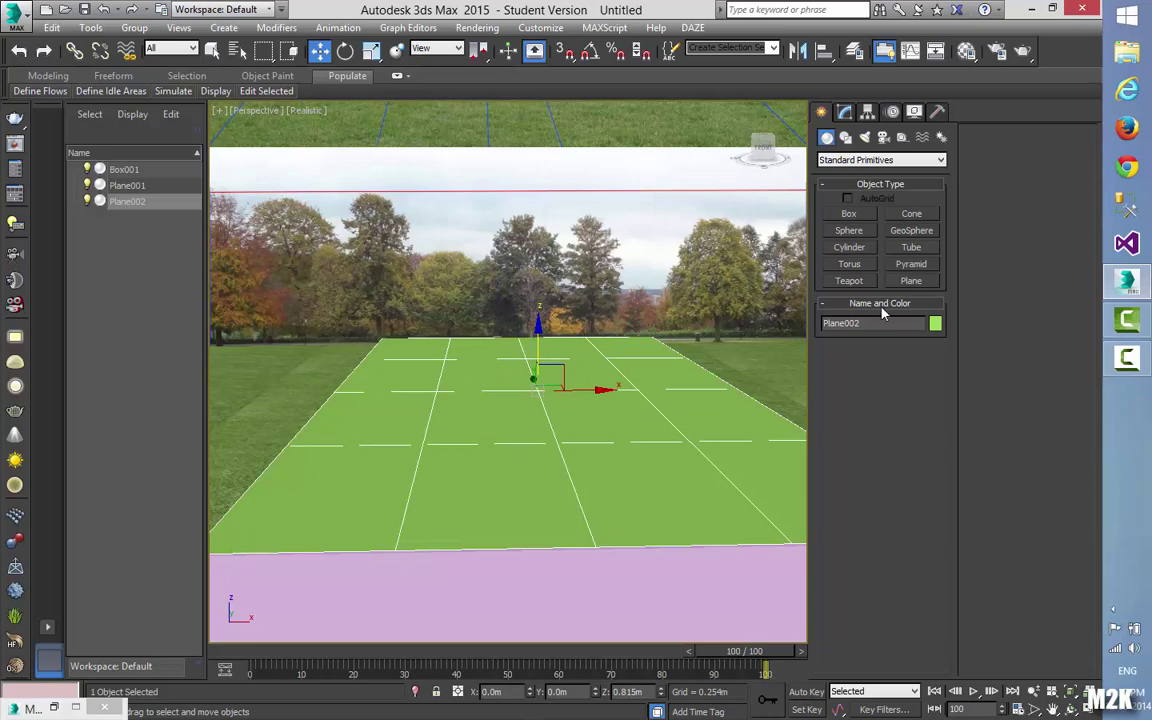
- Resize the plane to 8 m long and 4 m wide and lower it into the hollow to about 0.7 m
{"action": "left_click", "coordinate": [845, 114]}
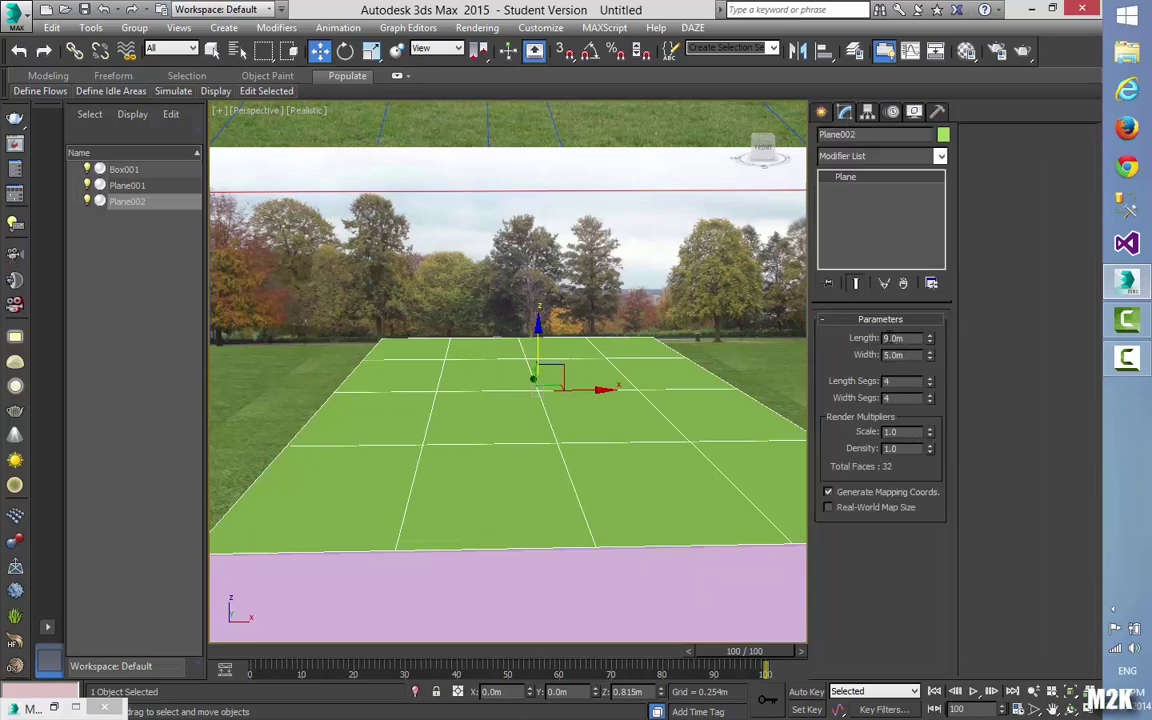
{"action": "type", "text": "8"}
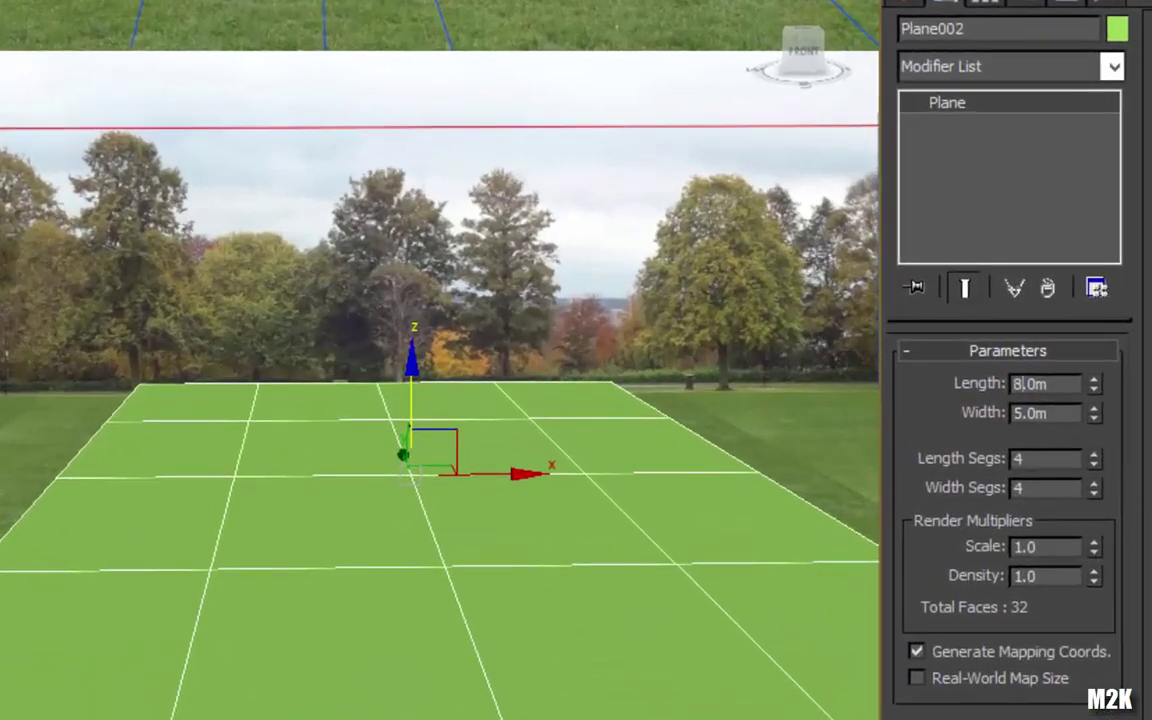
{"action": "key", "text": "Tab"}
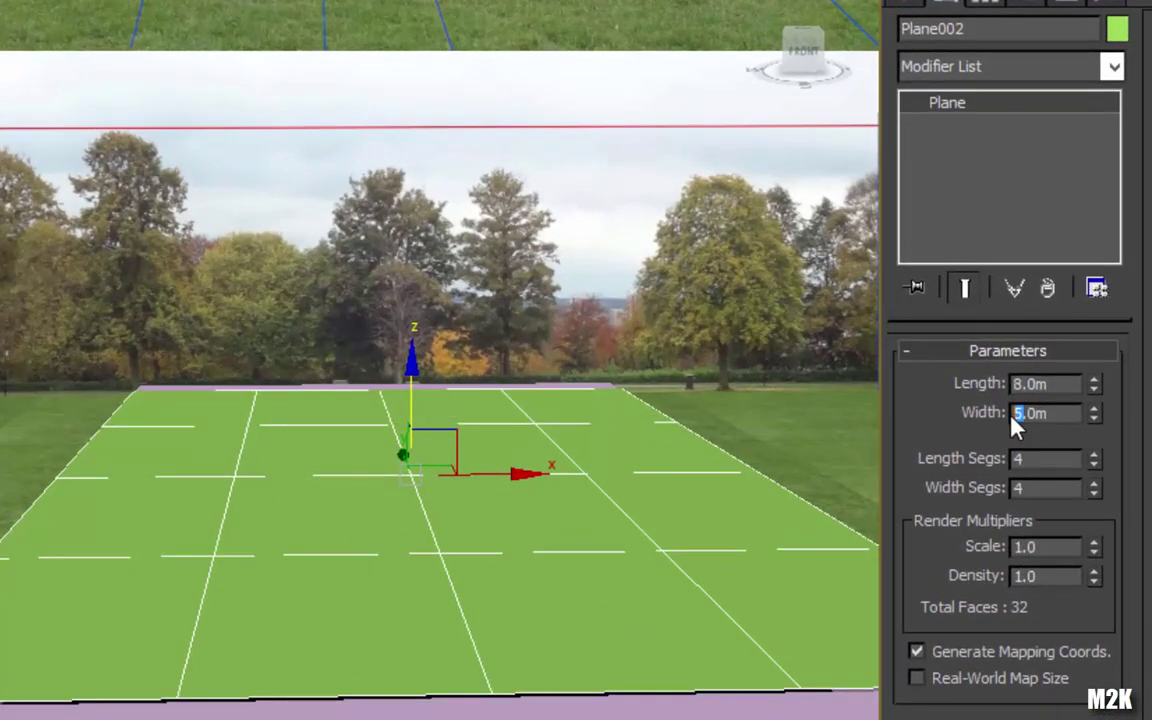
{"action": "type", "text": "4"}
{"action": "key", "text": "Return"}
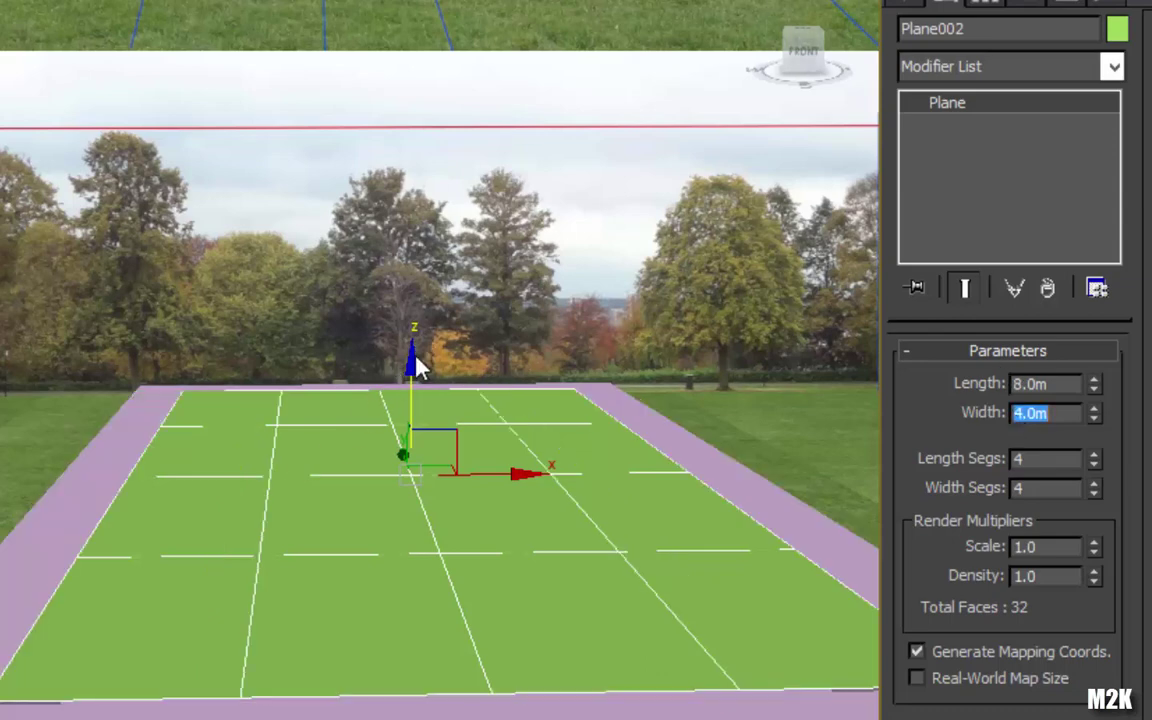
{"action": "mouse_move", "coordinate": [413, 360]}
{"action": "left_mouse_down"}
{"action": "mouse_move", "coordinate": [412, 397]}
{"action": "mouse_move", "coordinate": [409, 376]}
{"action": "left_mouse_up"}
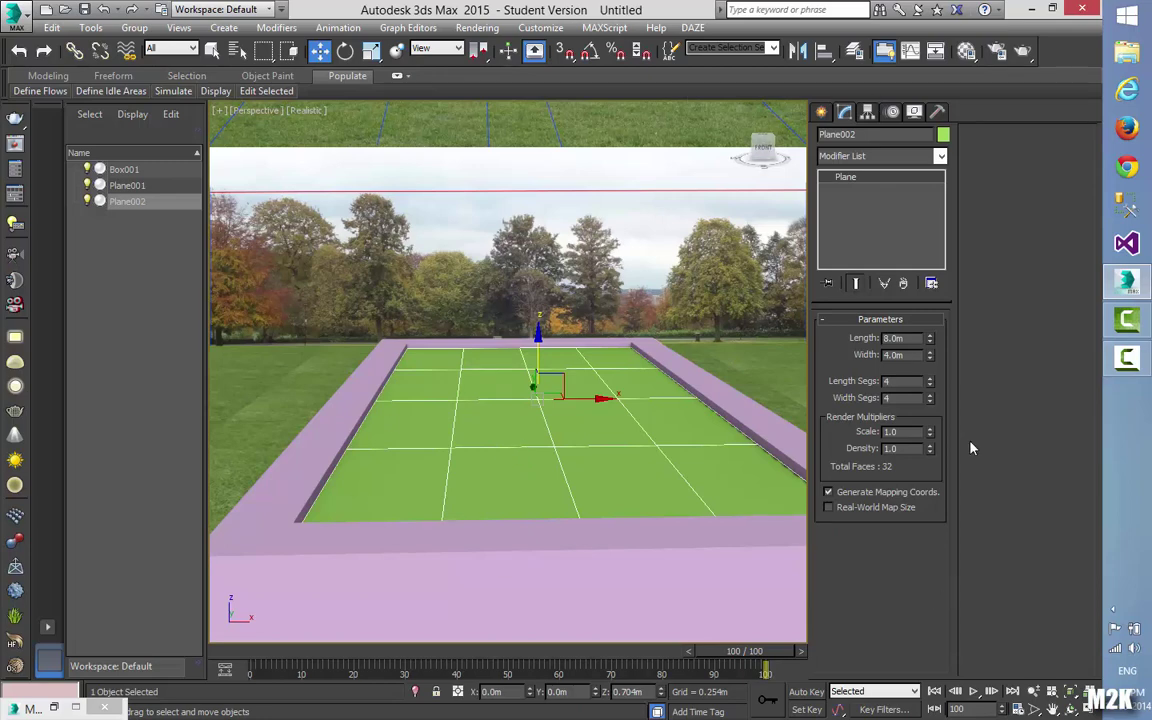
- Load Wall1.jpg as the diffuse bitmap of the unused material 09 - Default in the Material Editor
{"action": "left_click", "coordinate": [968, 52]}
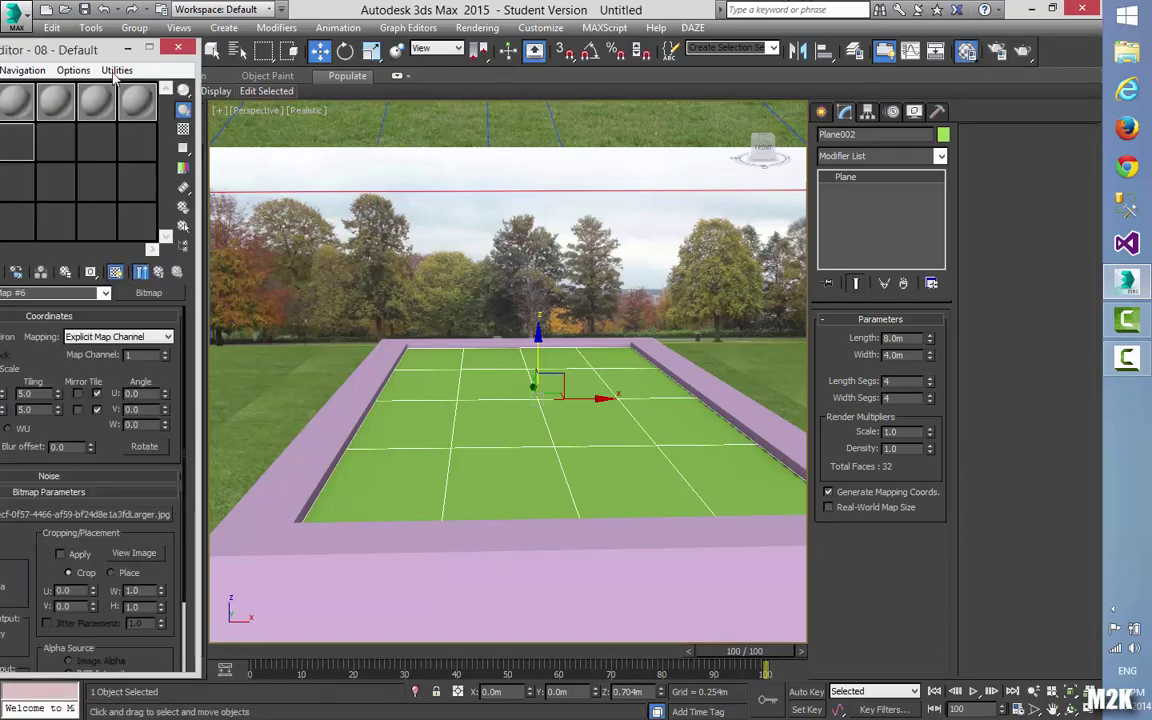
{"action": "left_click_drag", "start_coordinate": [87, 57], "coordinate": [881, 62]}
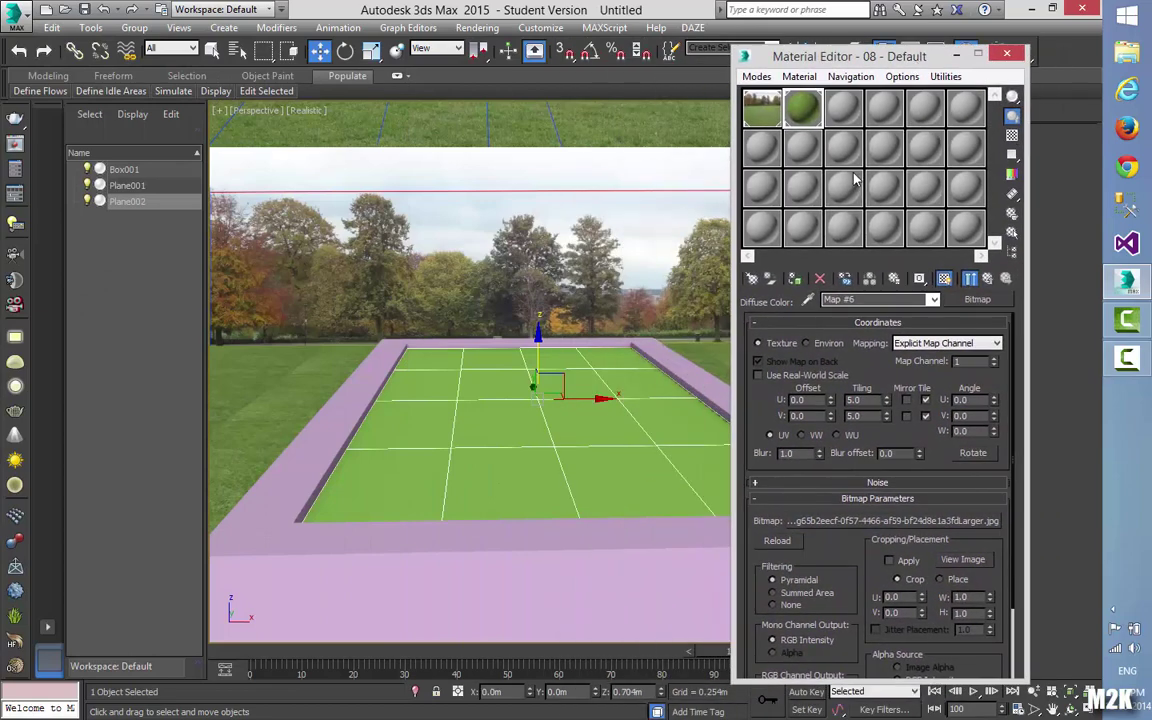
{"action": "left_click", "coordinate": [843, 108]}
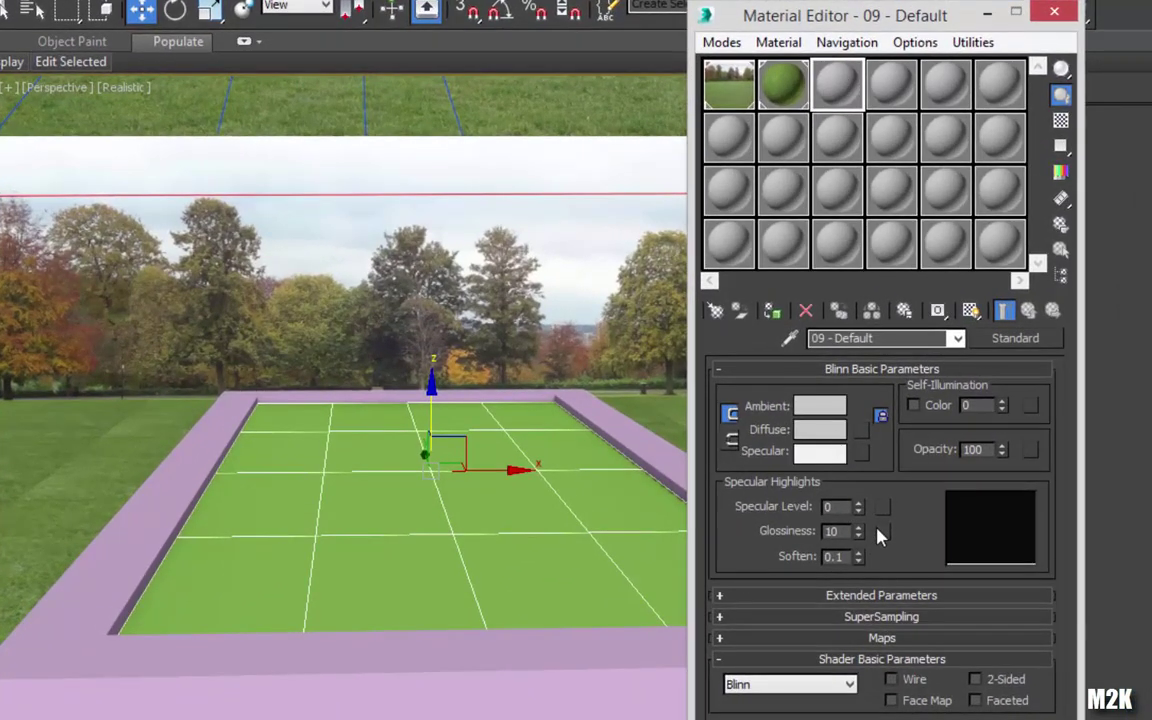
{"action": "left_click", "coordinate": [862, 432]}
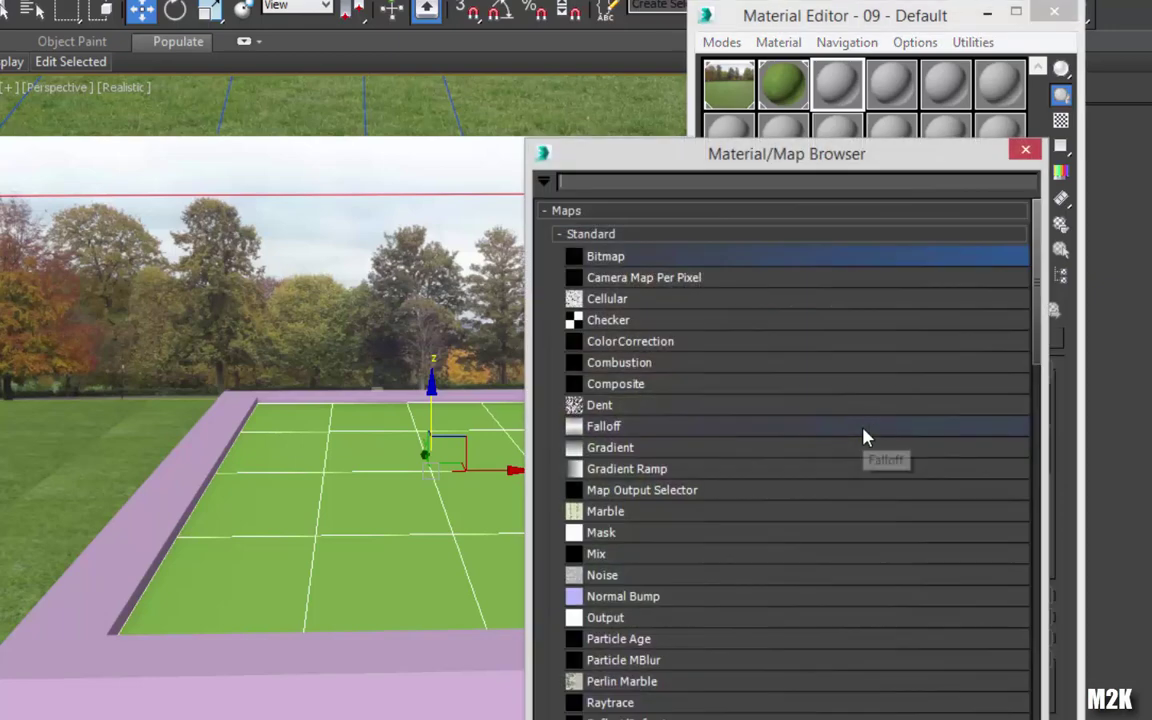
{"action": "double_click", "coordinate": [606, 257]}
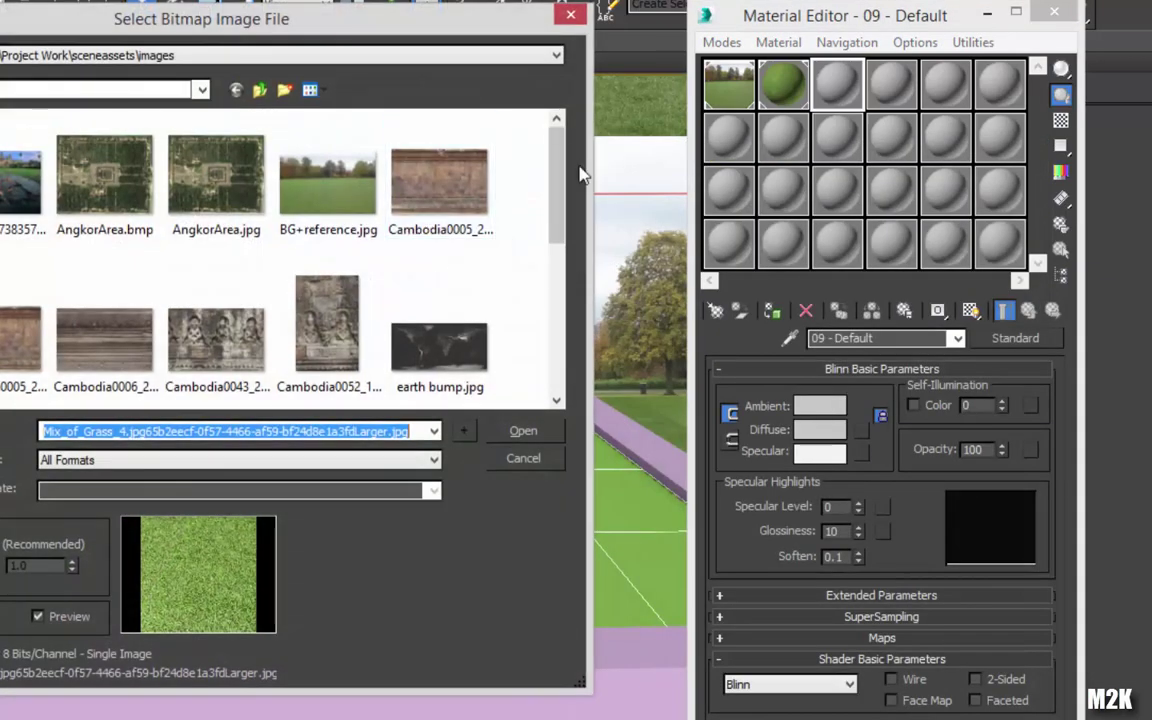
{"action": "left_click_drag", "start_coordinate": [558, 170], "coordinate": [558, 282]}
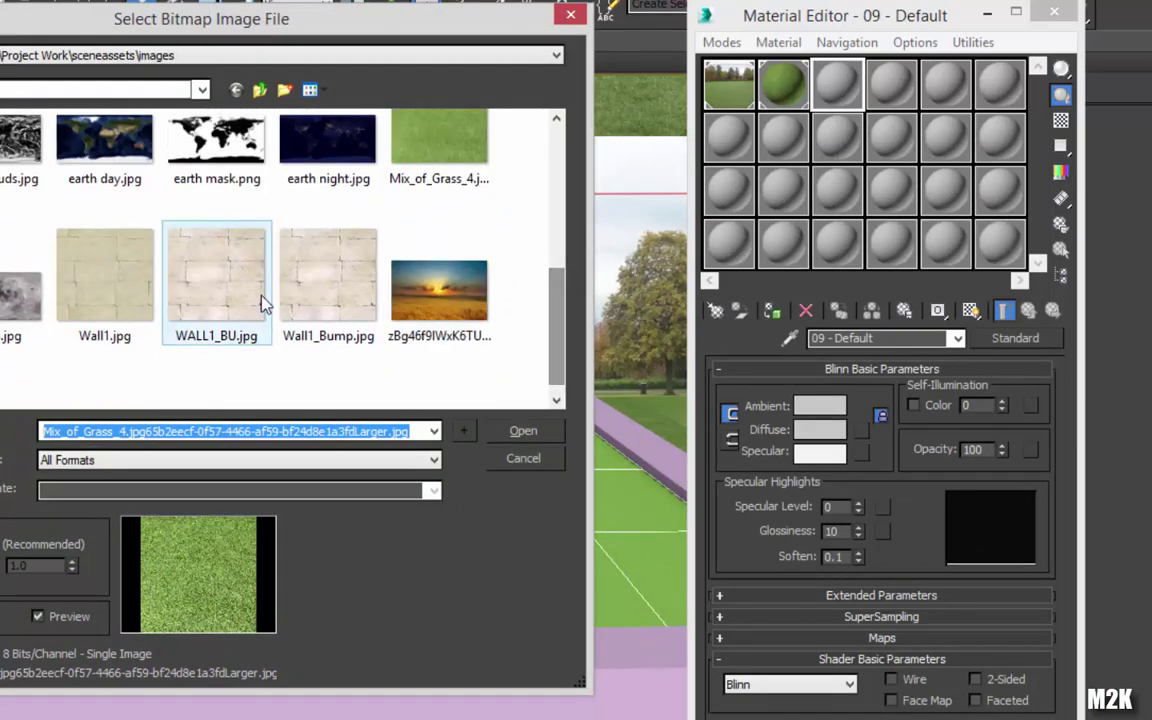
{"action": "left_click", "coordinate": [224, 292]}
{"action": "left_click", "coordinate": [93, 264]}
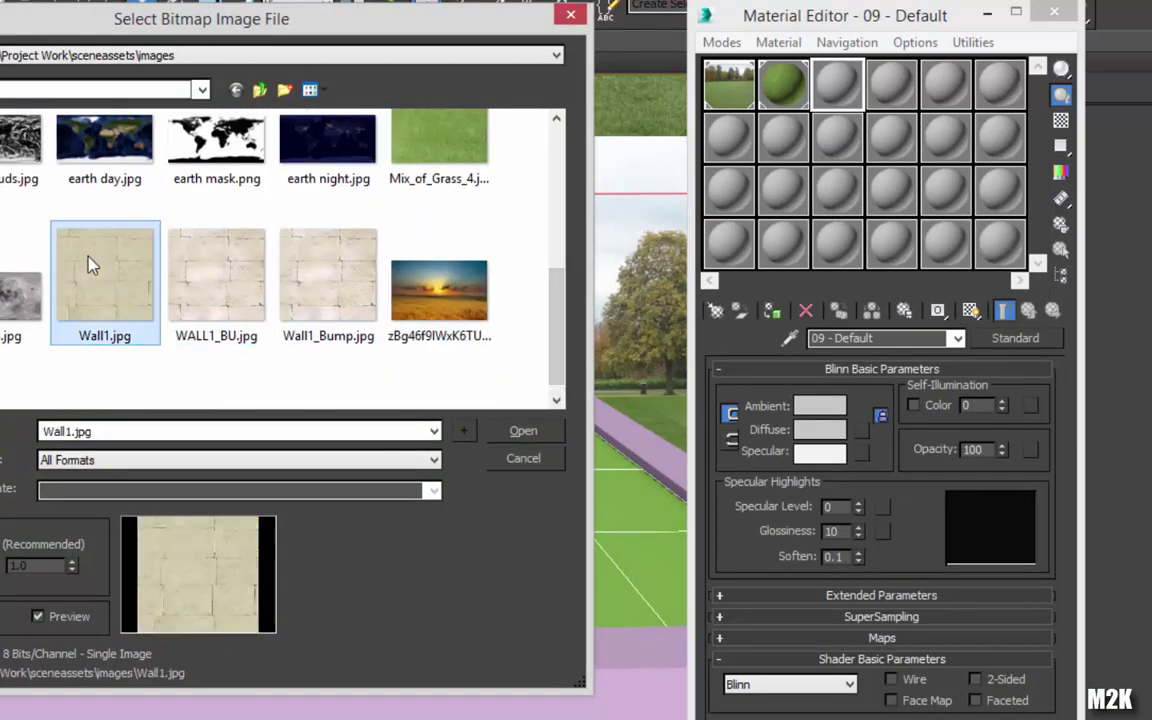
{"action": "left_click", "coordinate": [521, 432]}
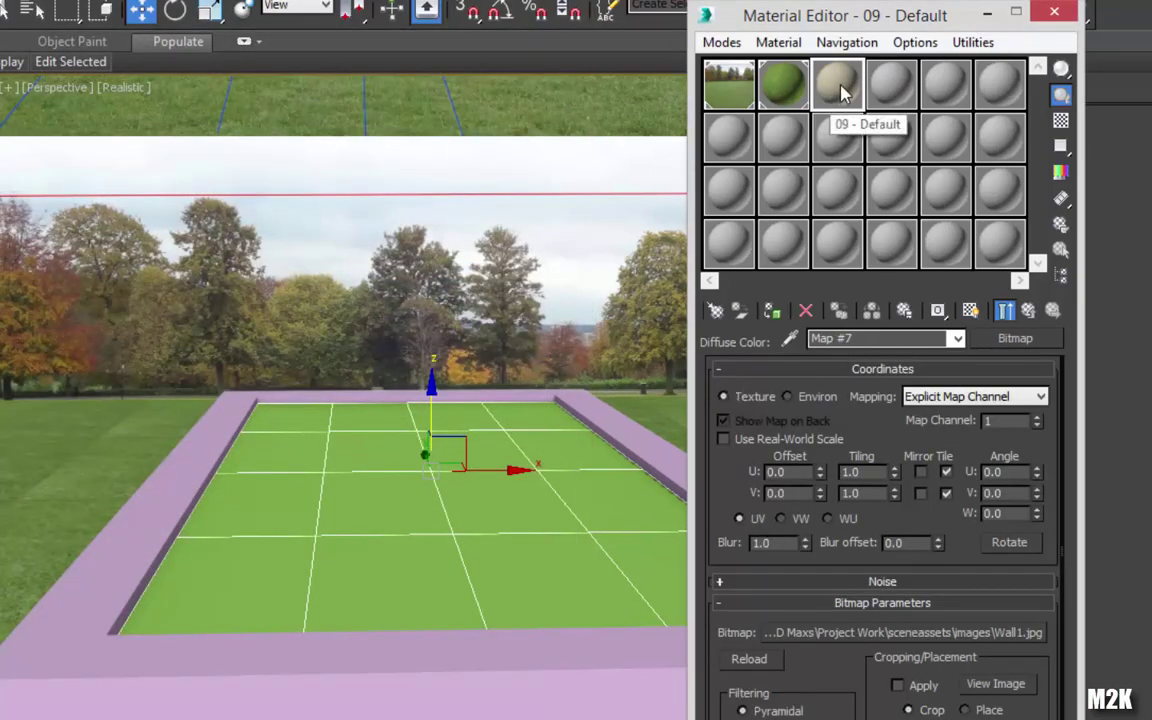
- Assign the Wall1 material to the hollowed box
{"action": "left_click_drag", "start_coordinate": [840, 92], "coordinate": [80, 658]}
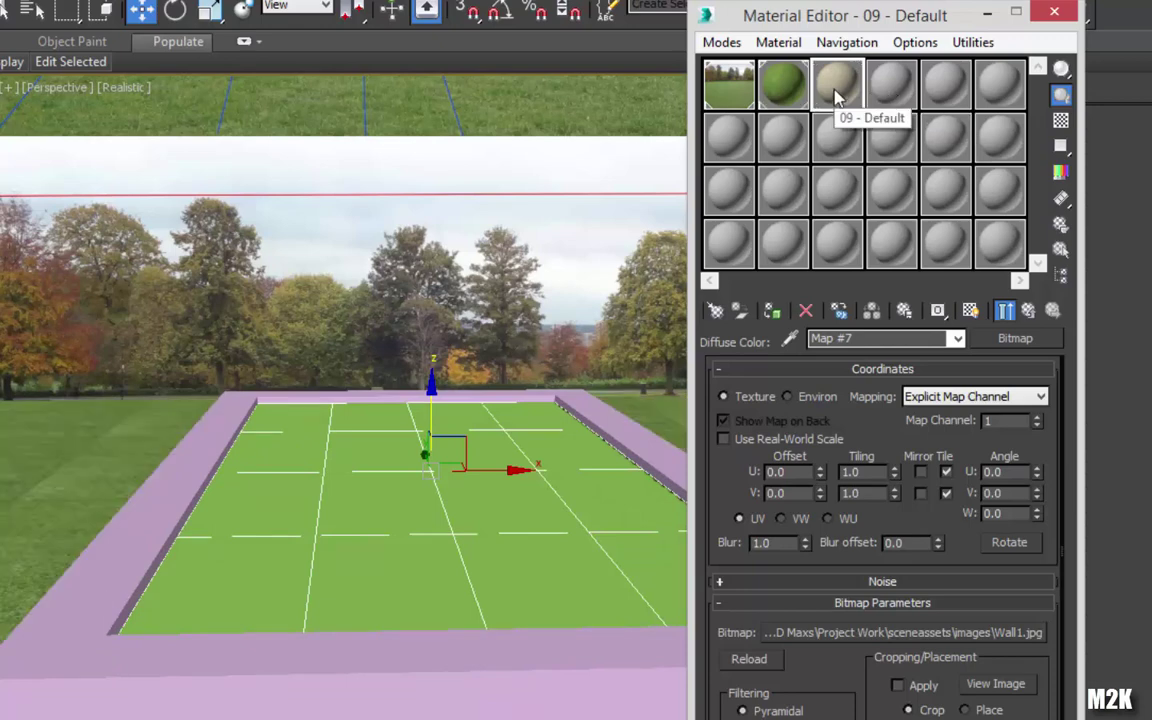
{"action": "left_click_drag", "start_coordinate": [835, 95], "coordinate": [46, 690]}
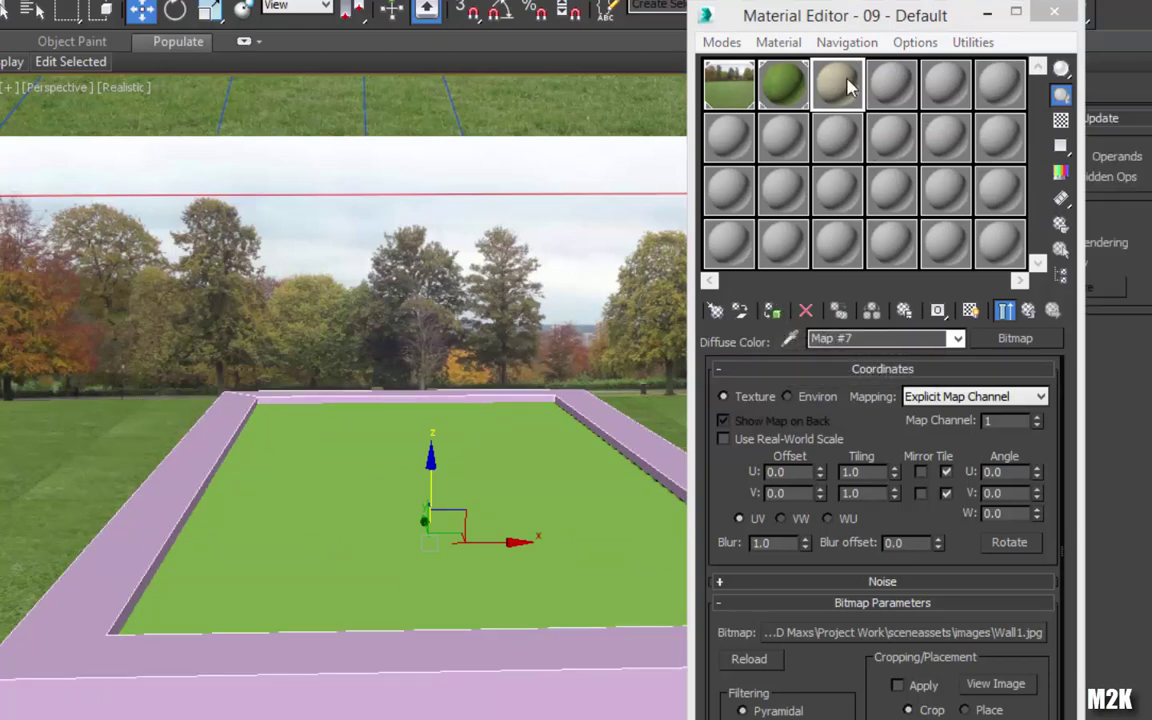
{"action": "left_click", "coordinate": [773, 318]}
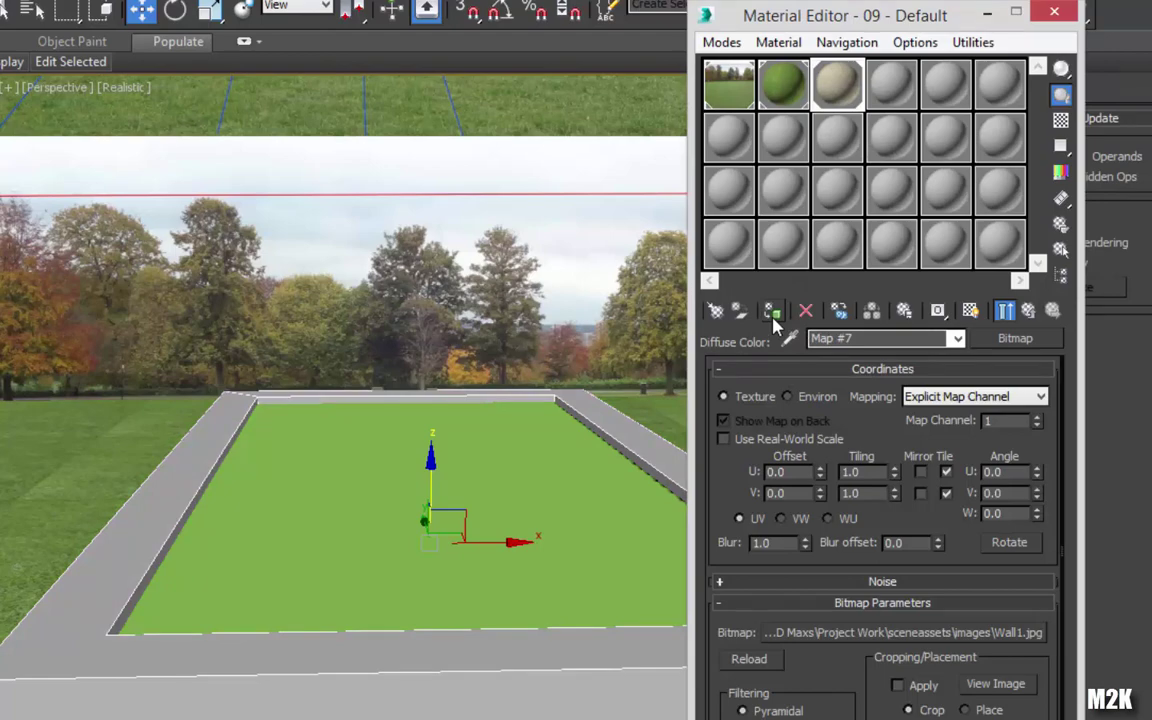
- Show the Wall1 texture on the box in the viewport and move the Material Editor clear of the modifier settings
{"action": "left_click", "coordinate": [970, 310]}
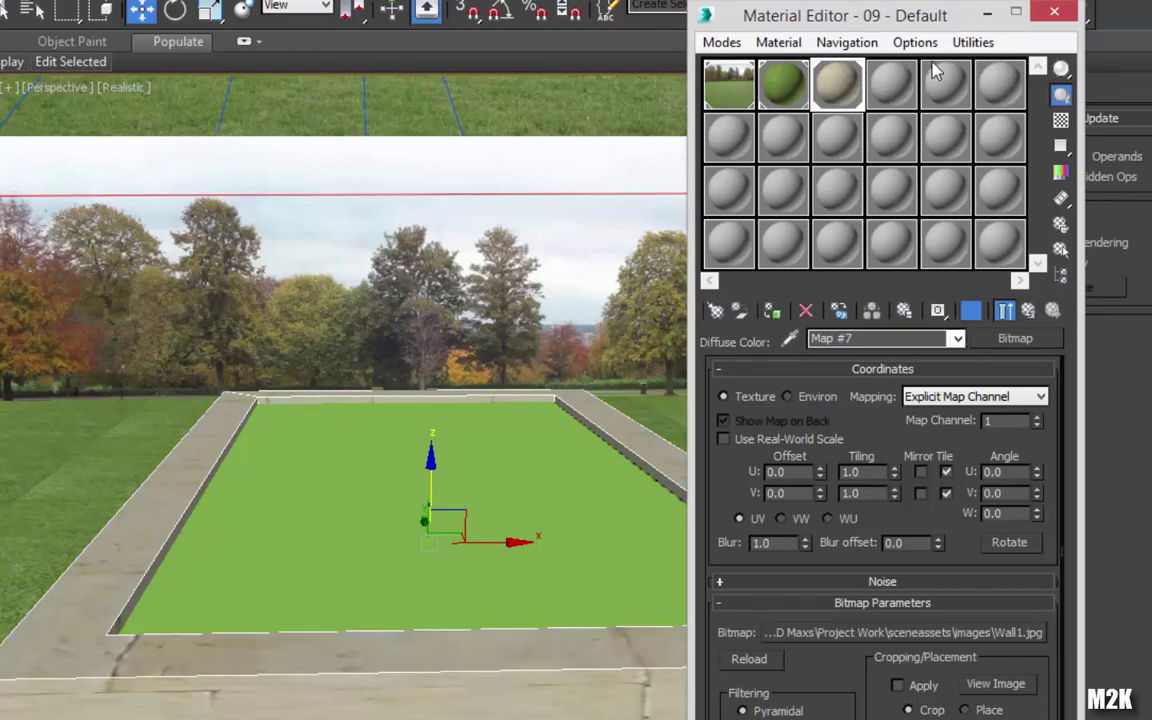
{"action": "left_click_drag", "start_coordinate": [840, 12], "coordinate": [905, 93]}
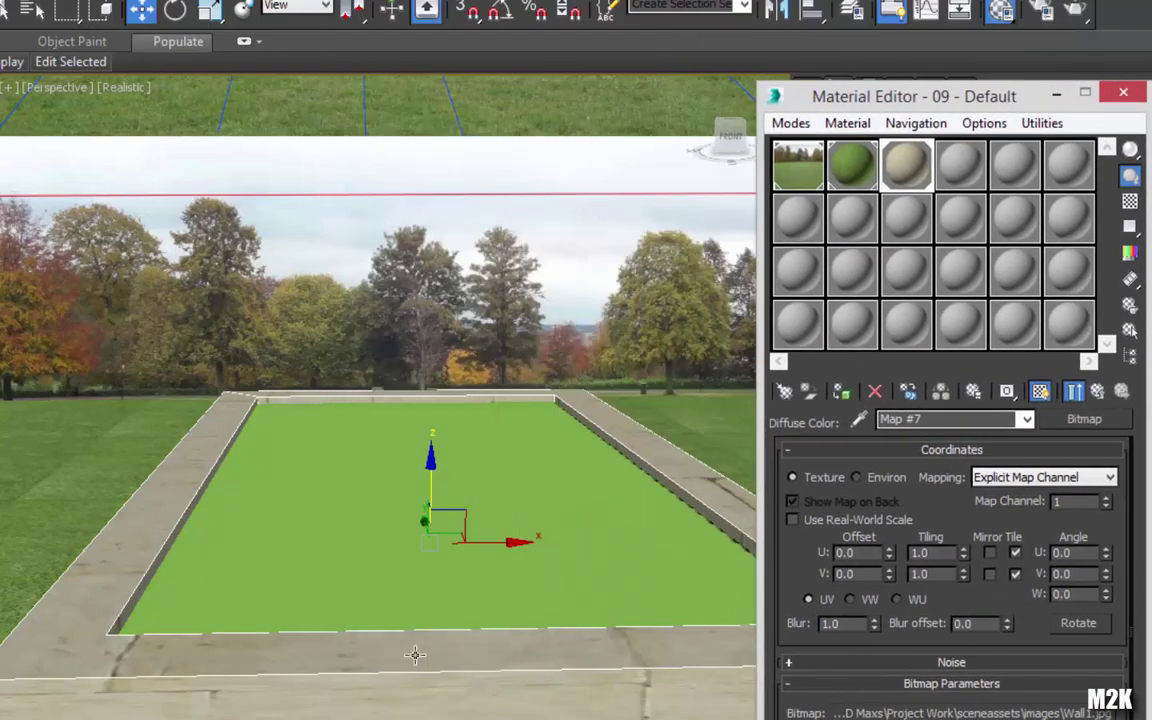
{"action": "left_click_drag", "start_coordinate": [812, 98], "coordinate": [0, 150]}
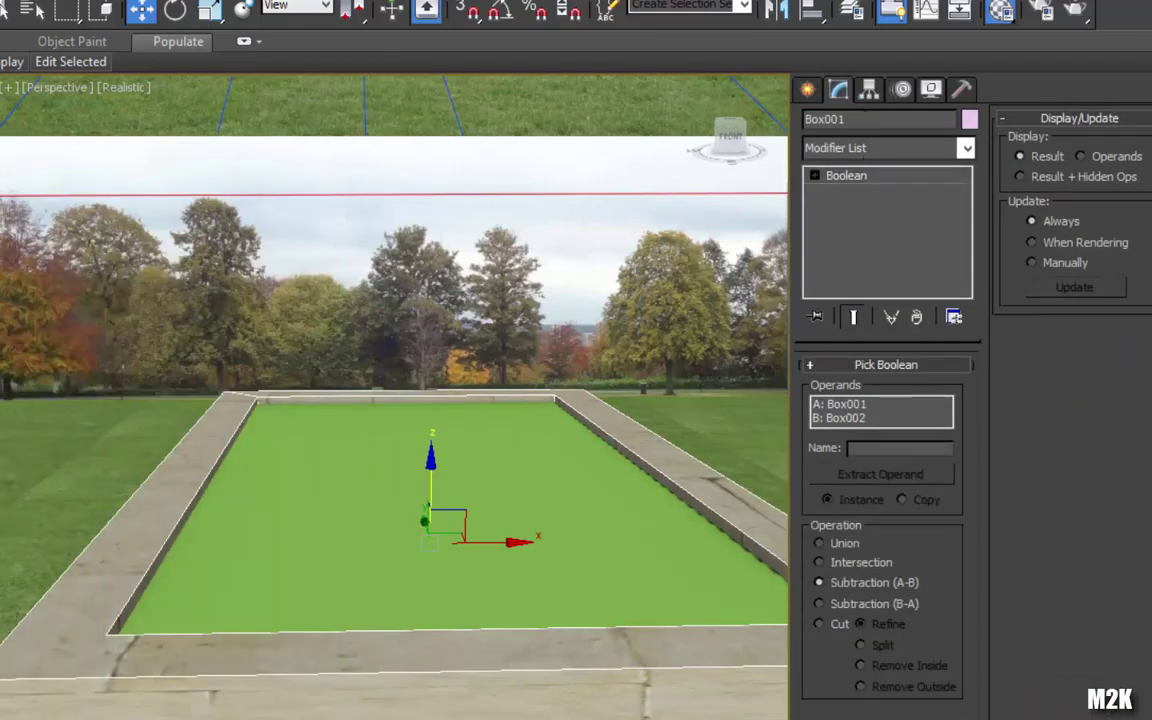
- Add a UVW Map modifier to the hollowed box and set its mapping type to Box
{"action": "left_click", "coordinate": [966, 148]}
{"action": "scroll", "coordinate": [822, 700], "scroll_direction": "down", "scroll_amount": 15}
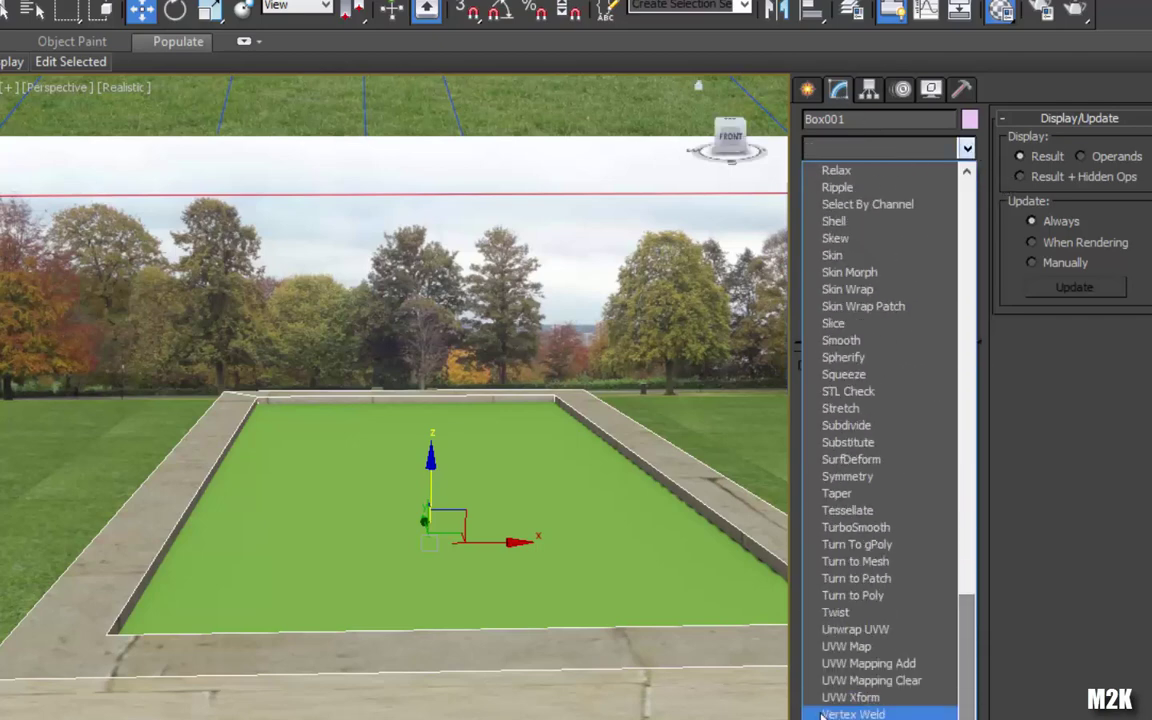
{"action": "left_click", "coordinate": [840, 646]}
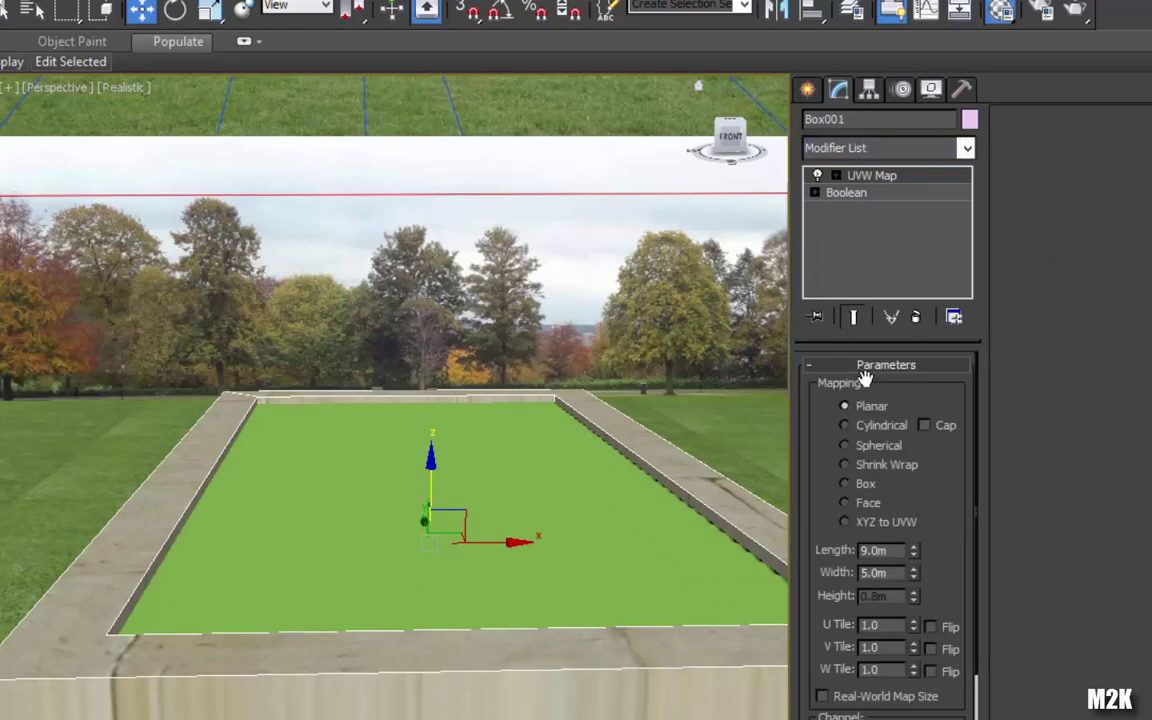
{"action": "left_click", "coordinate": [872, 176]}
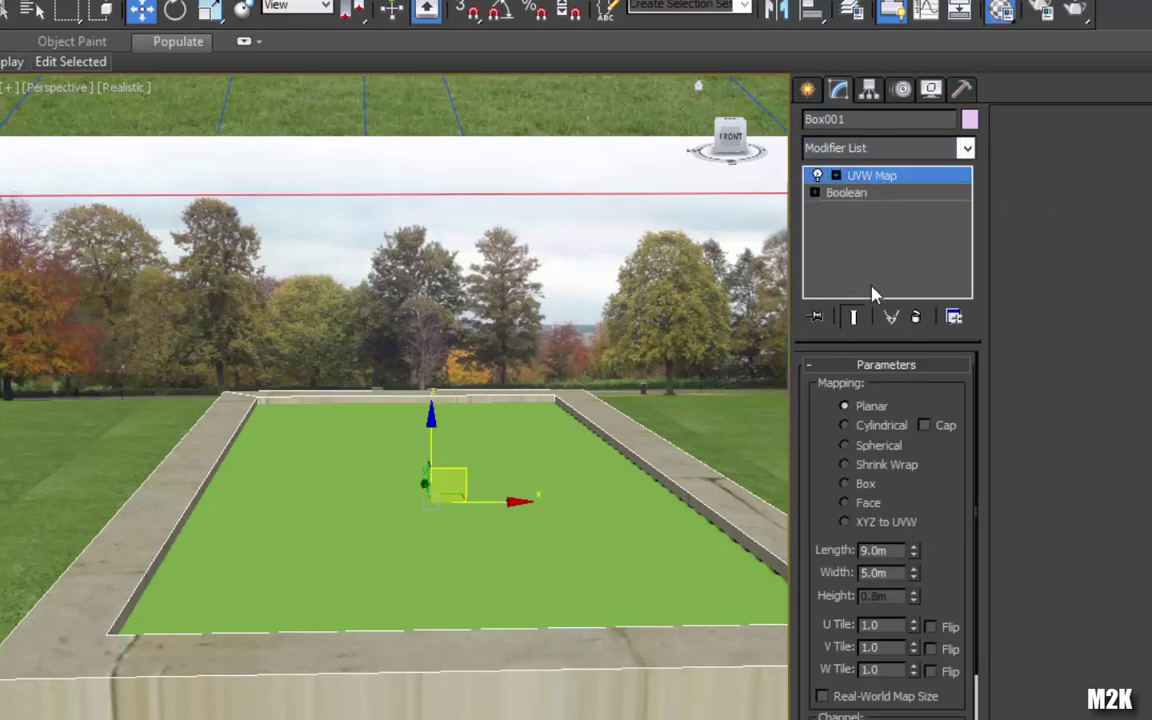
{"action": "left_click", "coordinate": [864, 484]}
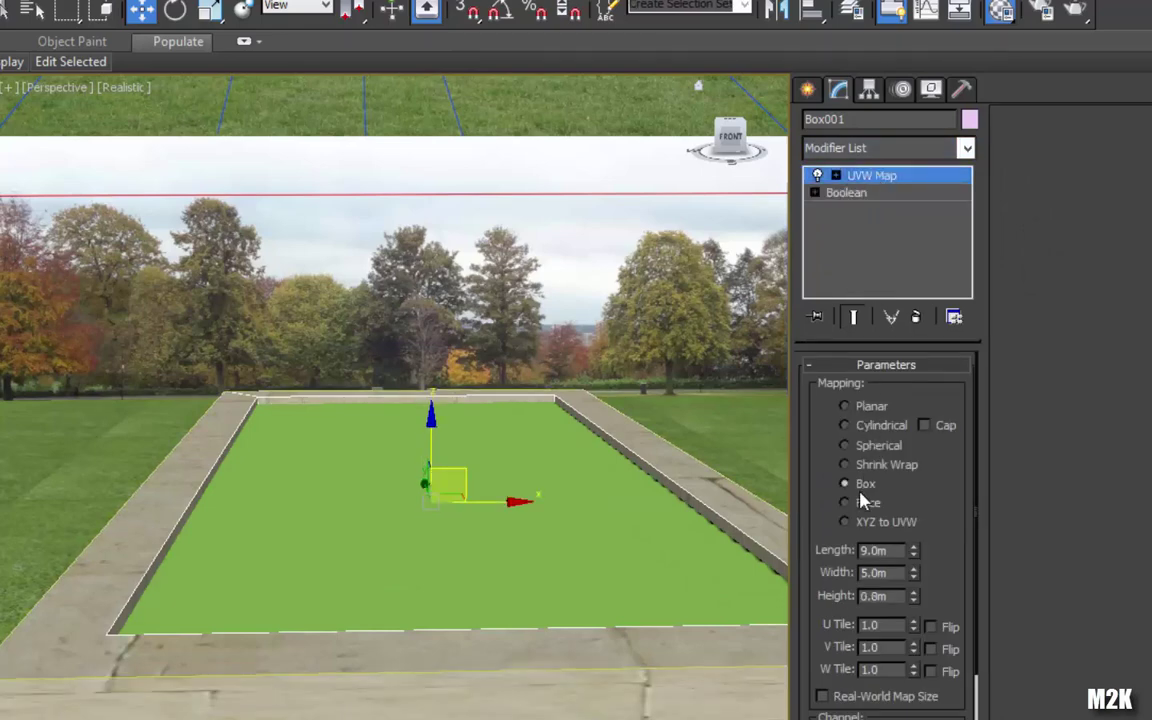
- Set the length, width and height of the UVW box mapping to 1 m each
{"action": "double_click", "coordinate": [878, 550]}
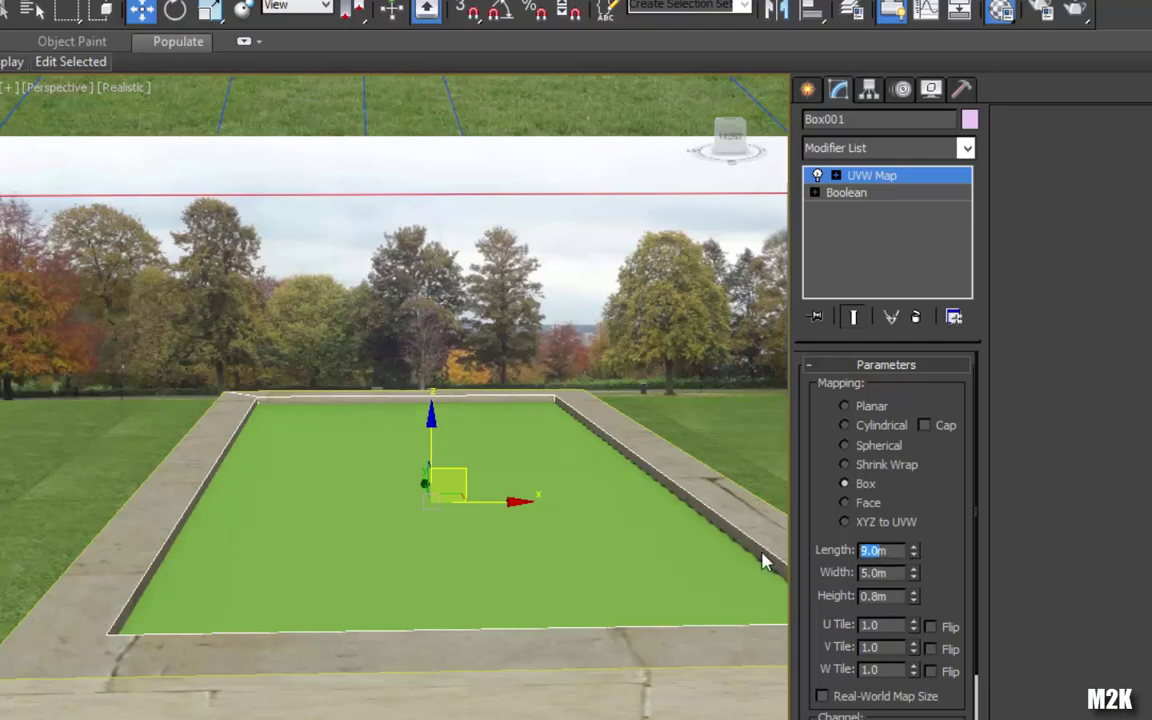
{"action": "type", "text": "1"}
{"action": "key", "text": "Tab"}
{"action": "type", "text": "1"}
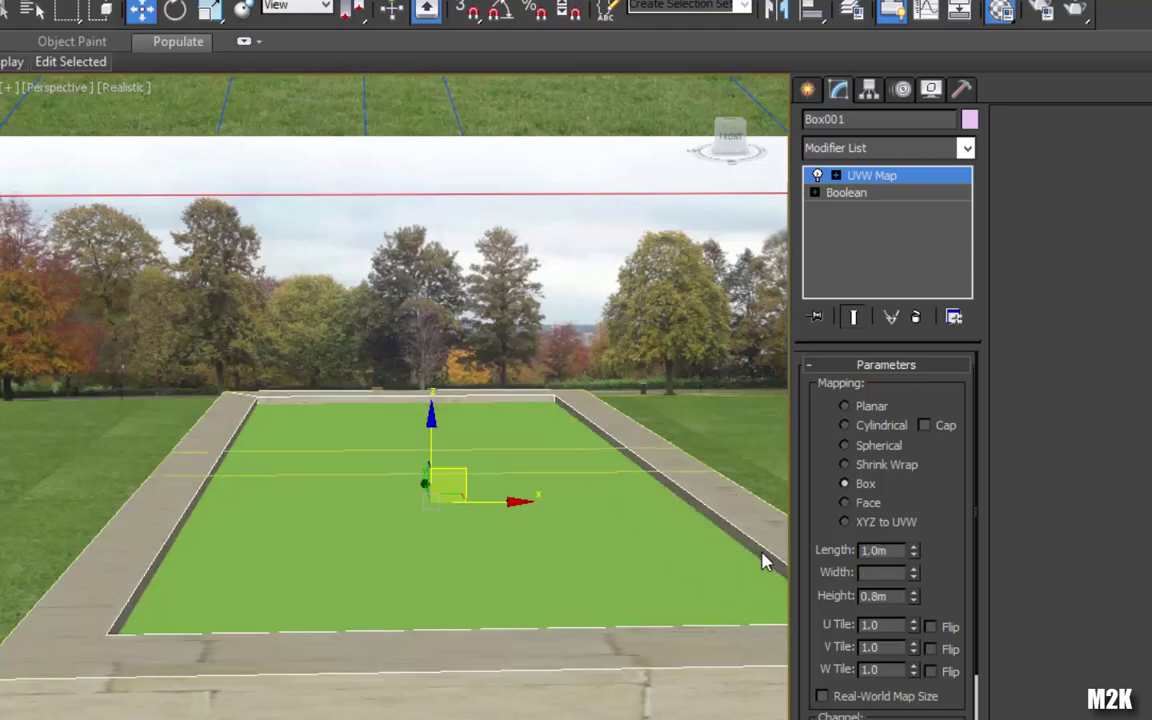
{"action": "key", "text": "Tab"}
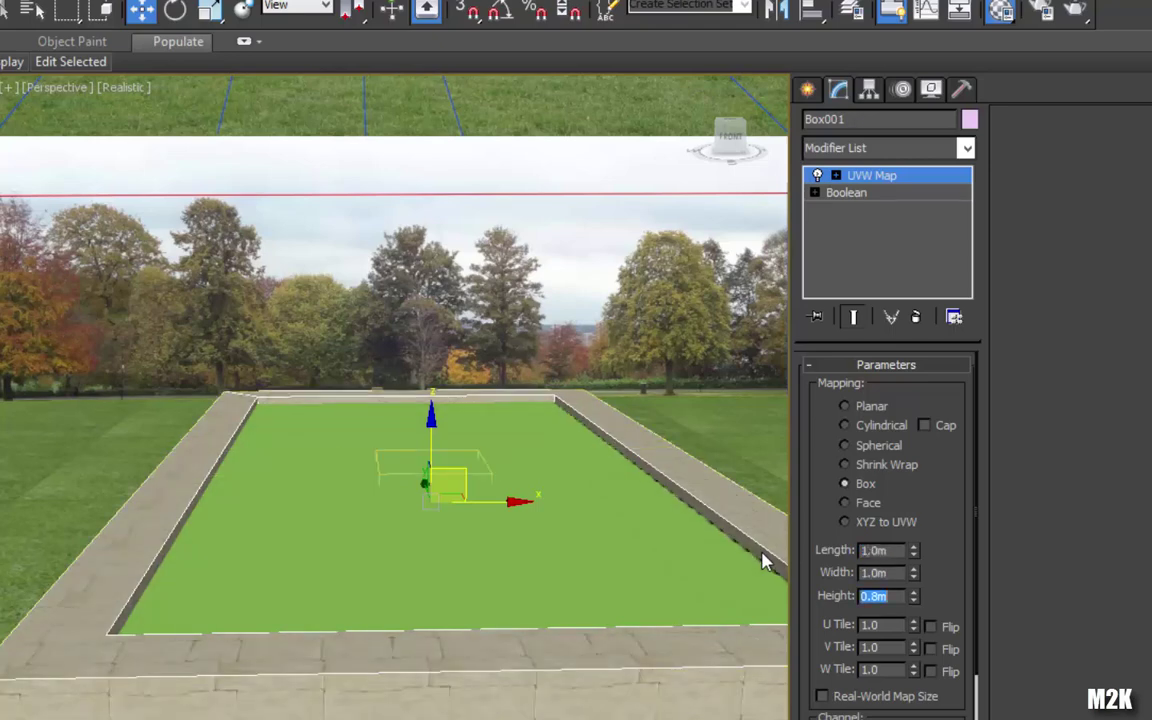
{"action": "type", "text": "1"}
{"action": "key", "text": "Tab"}
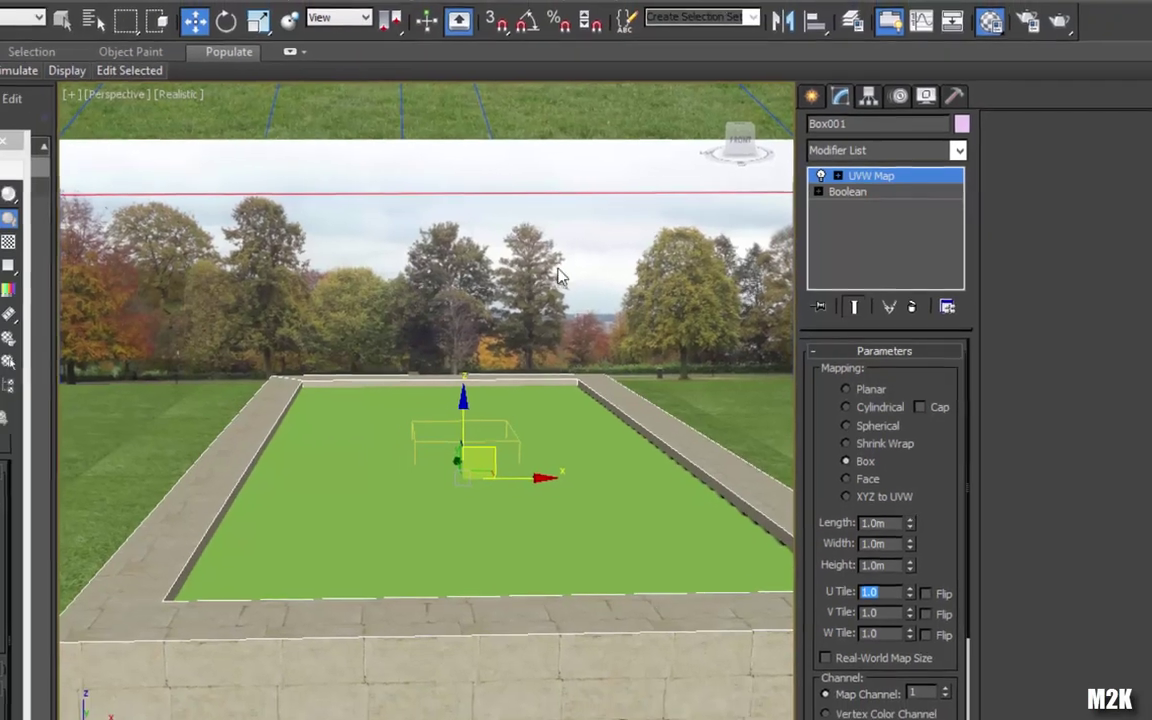
- Bring back the Material Editor, select the inner plane Plane002 and activate the unused material 10 - Default
{"action": "left_click_drag", "start_coordinate": [130, 152], "coordinate": [1030, 88]}
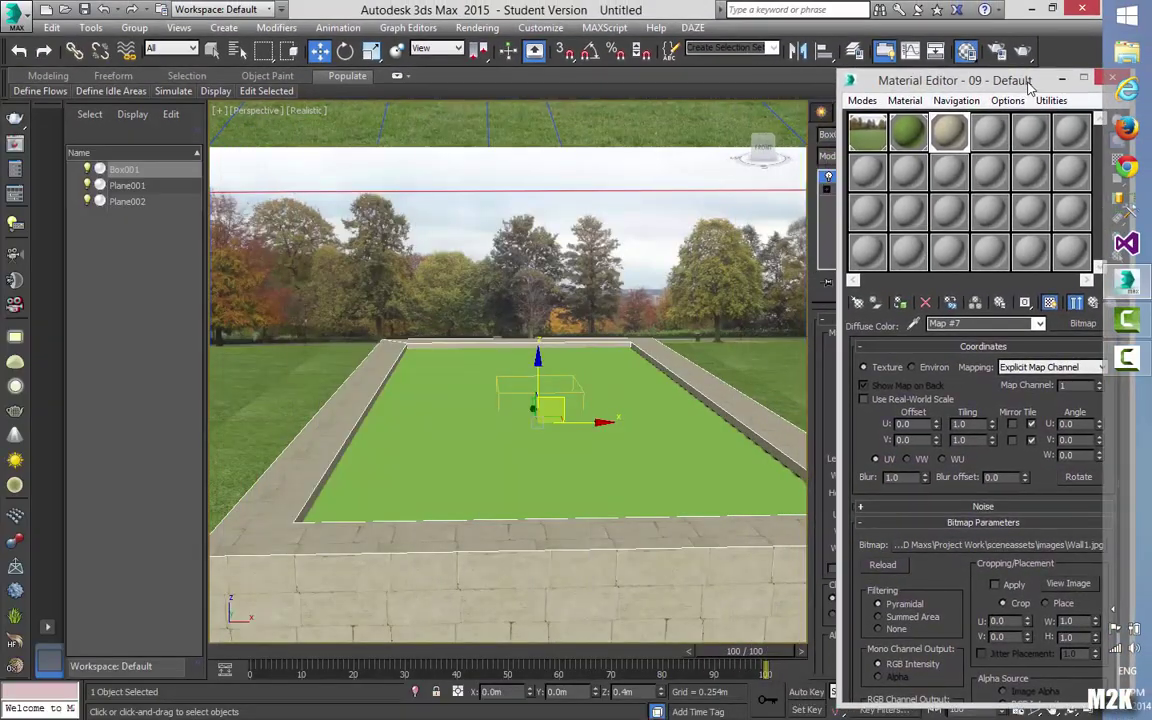
{"action": "left_click", "coordinate": [989, 132]}
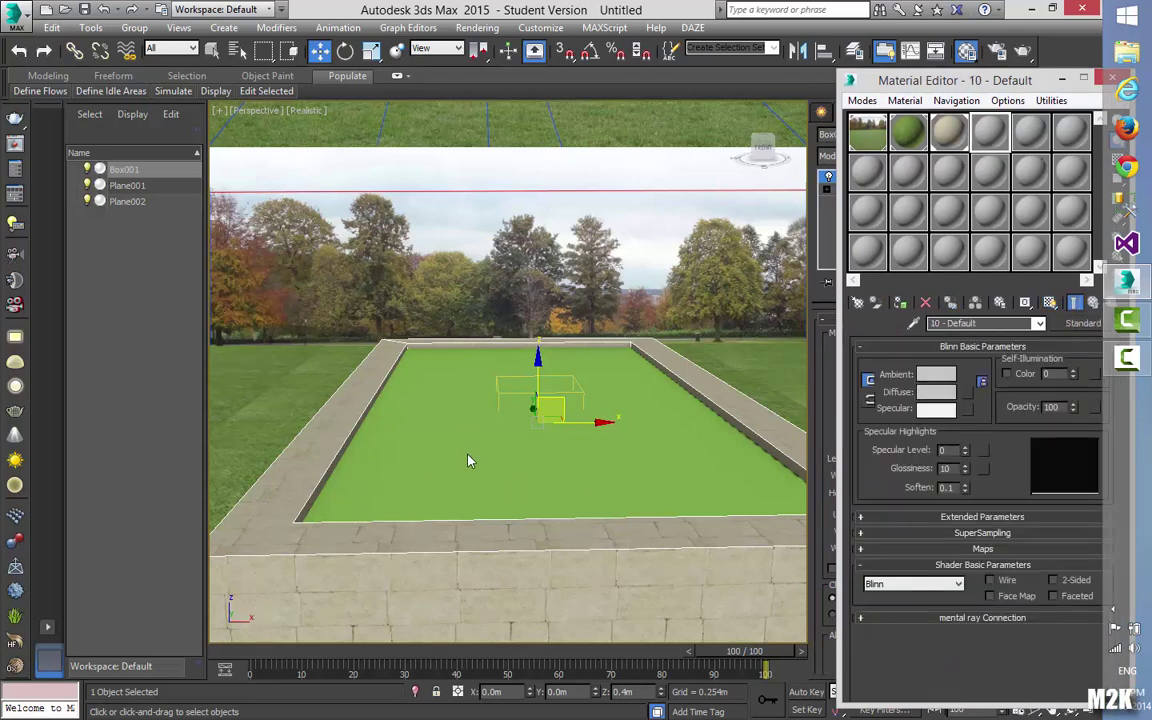
{"action": "left_click_drag", "start_coordinate": [1000, 84], "coordinate": [946, 86]}
{"action": "left_click", "coordinate": [127, 201]}
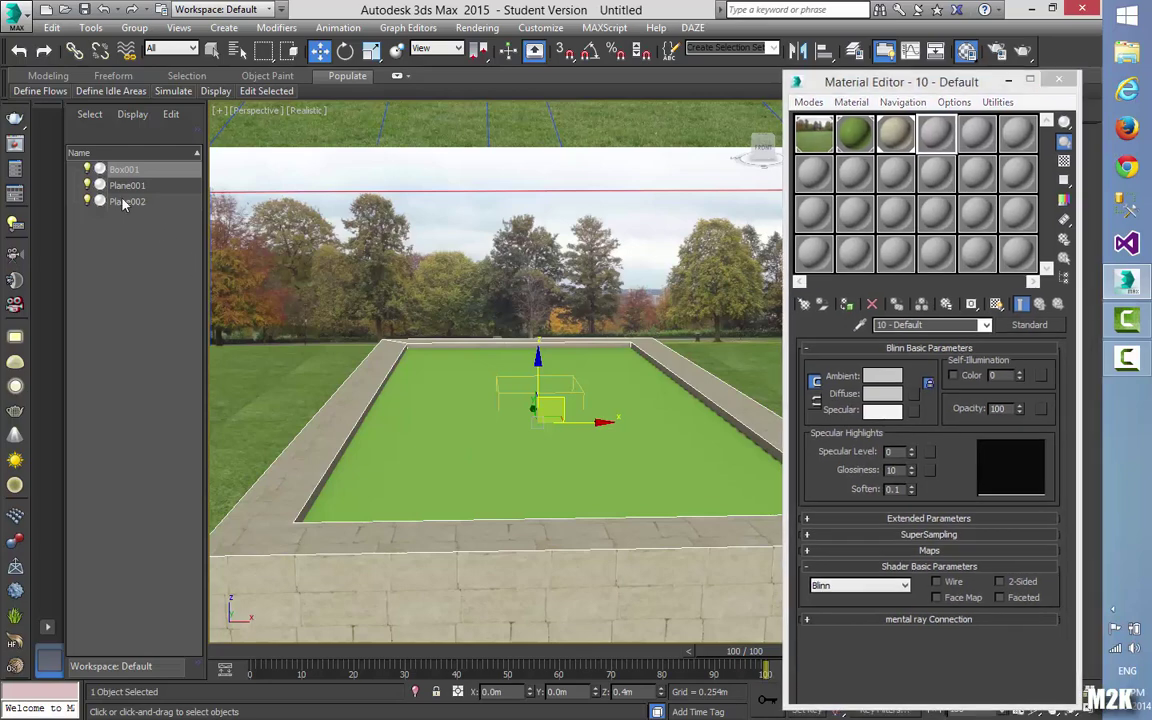
{"action": "left_click", "coordinate": [943, 136]}
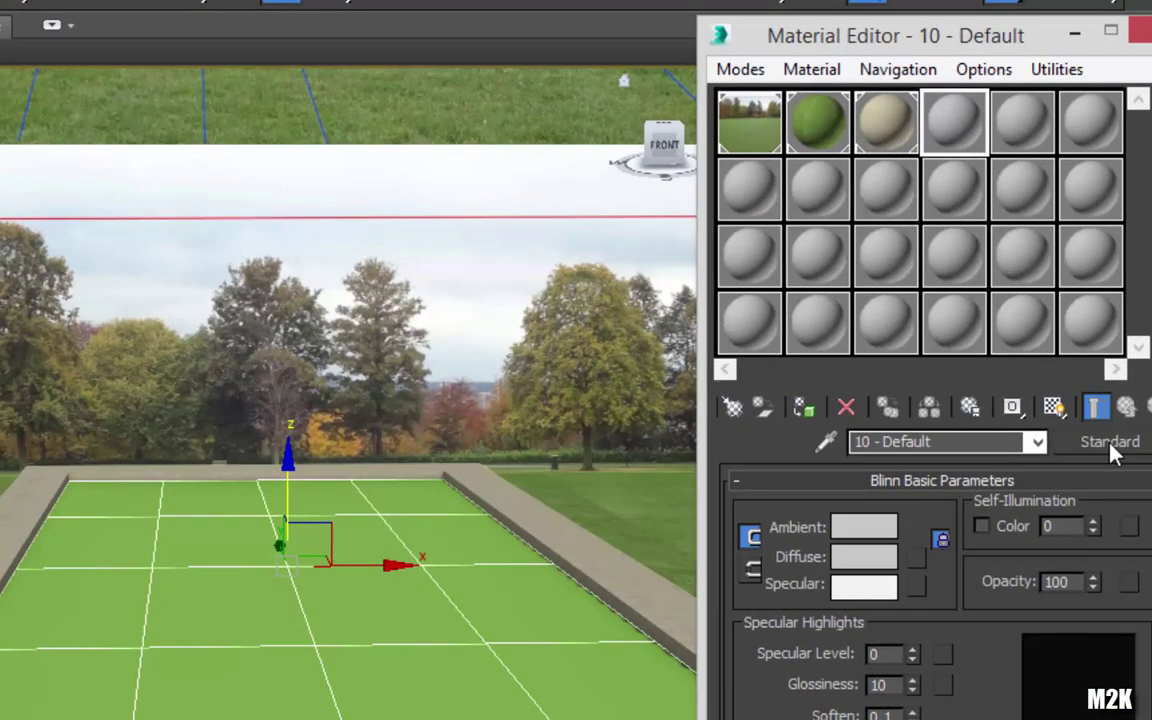
{"action": "left_click", "coordinate": [1112, 443]}
{"action": "key", "text": "Escape"}
{"action": "left_click", "coordinate": [1087, 441]}
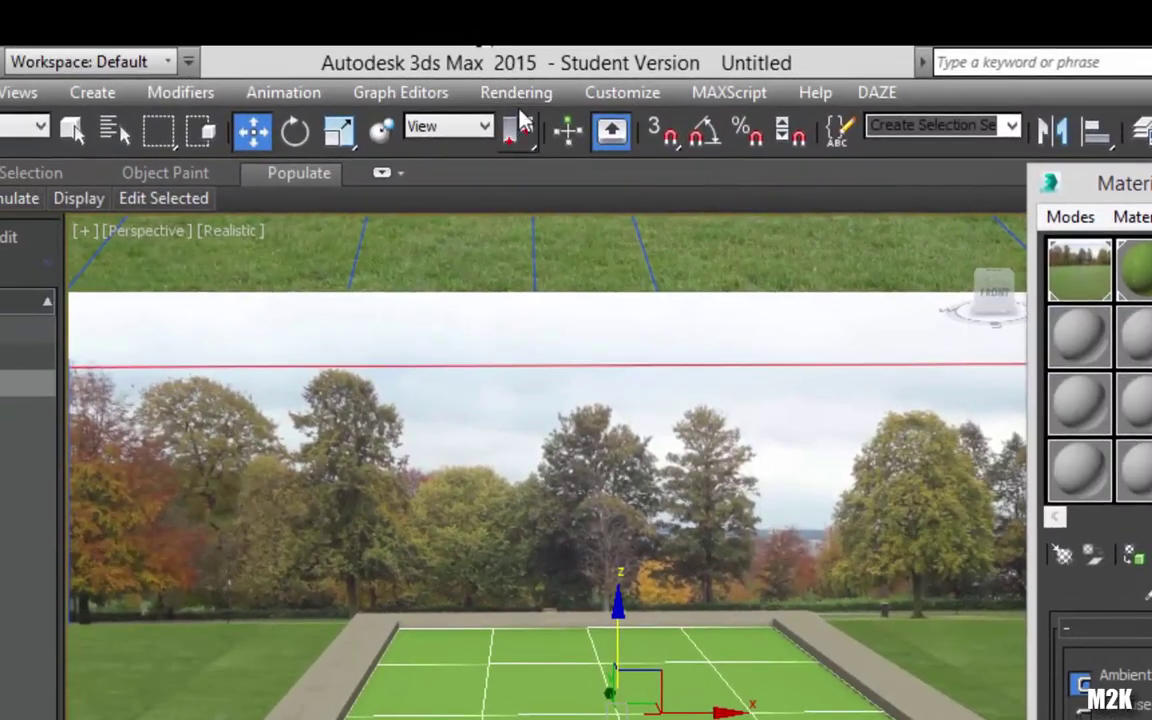
- Assign the Default Scanline Renderer as the production renderer in Render Setup
{"action": "left_click", "coordinate": [516, 92]}
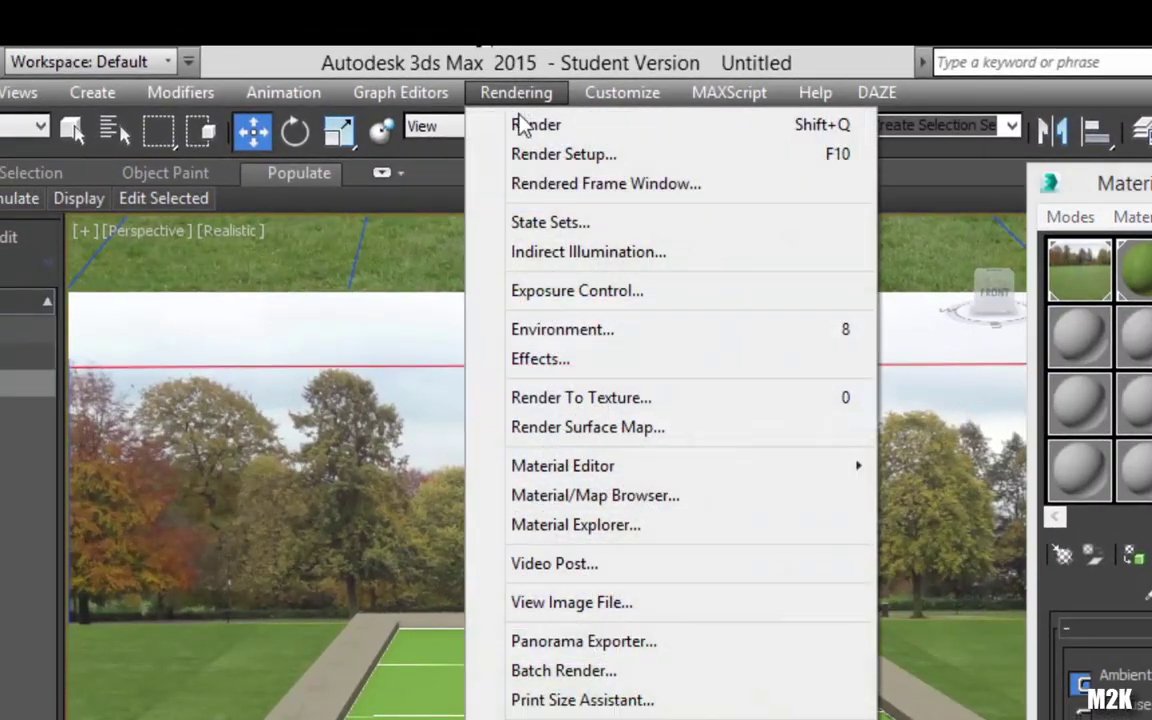
{"action": "left_click", "coordinate": [588, 156]}
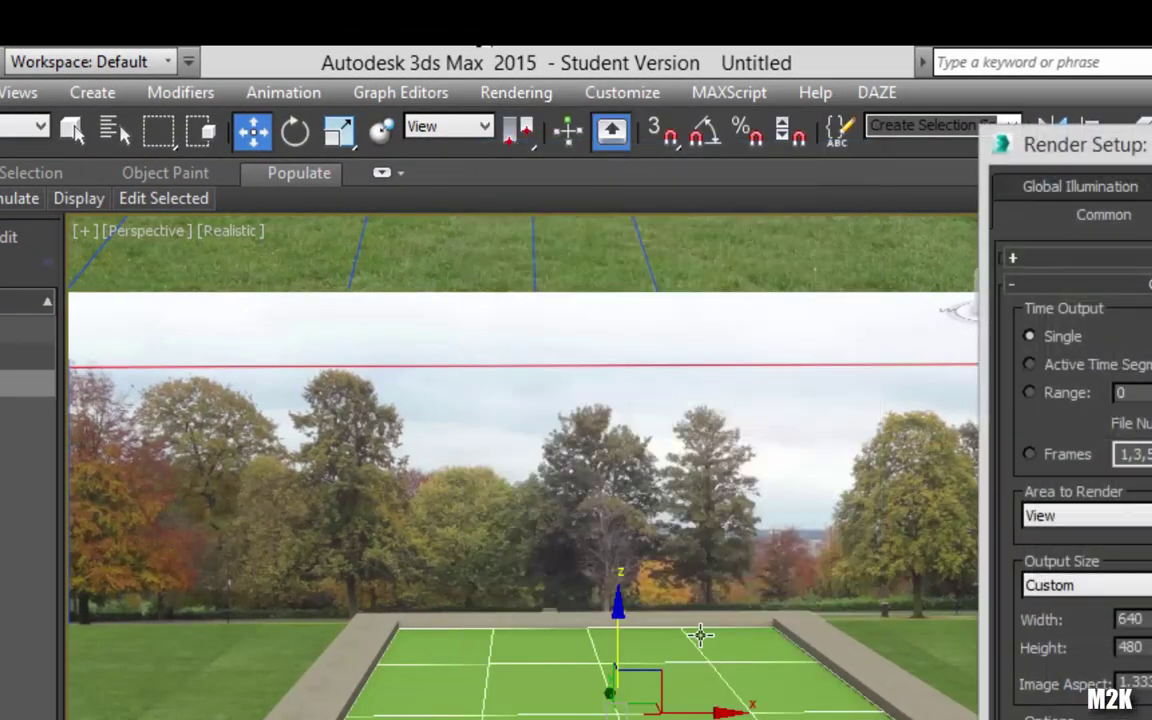
{"action": "left_click_drag", "start_coordinate": [1090, 145], "coordinate": [470, 174]}
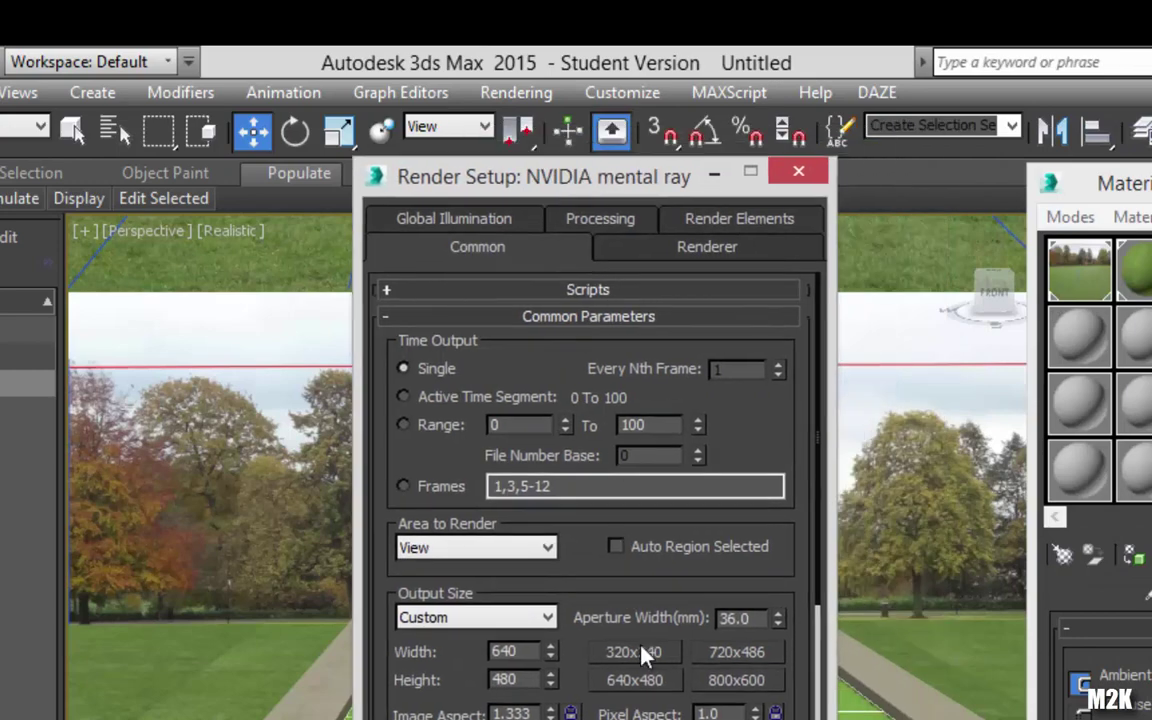
{"action": "scroll", "coordinate": [817, 553], "scroll_direction": "down", "scroll_amount": 10}
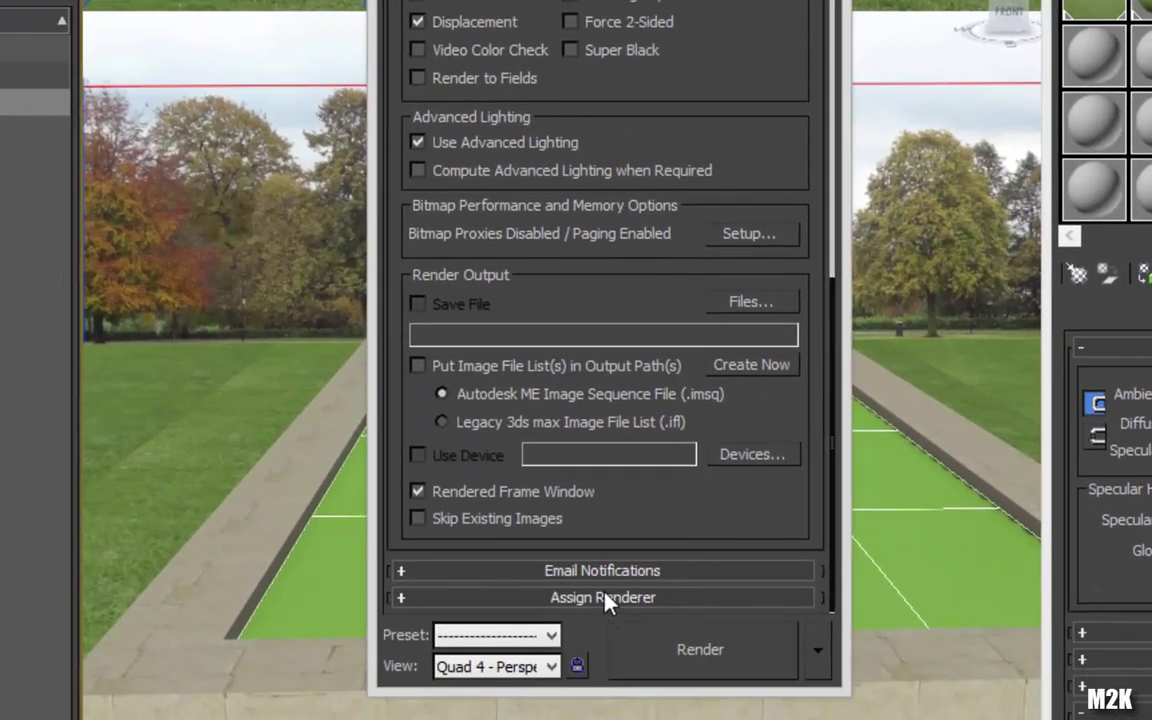
{"action": "left_click", "coordinate": [604, 597]}
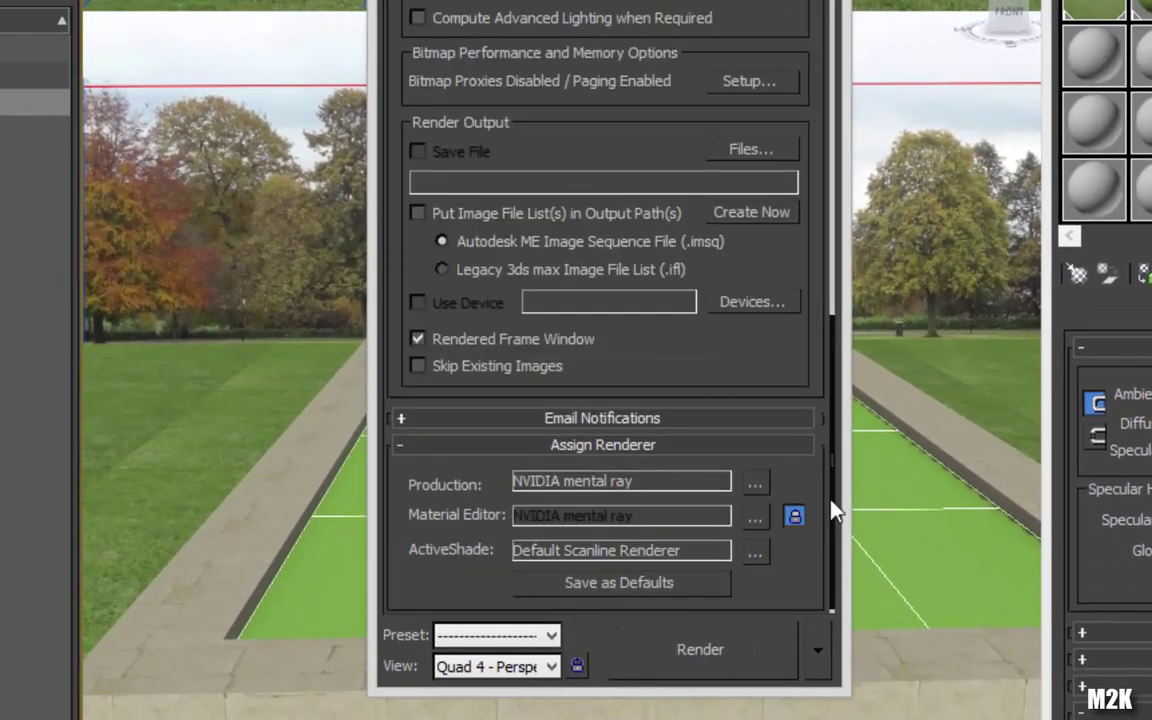
{"action": "left_click", "coordinate": [755, 486]}
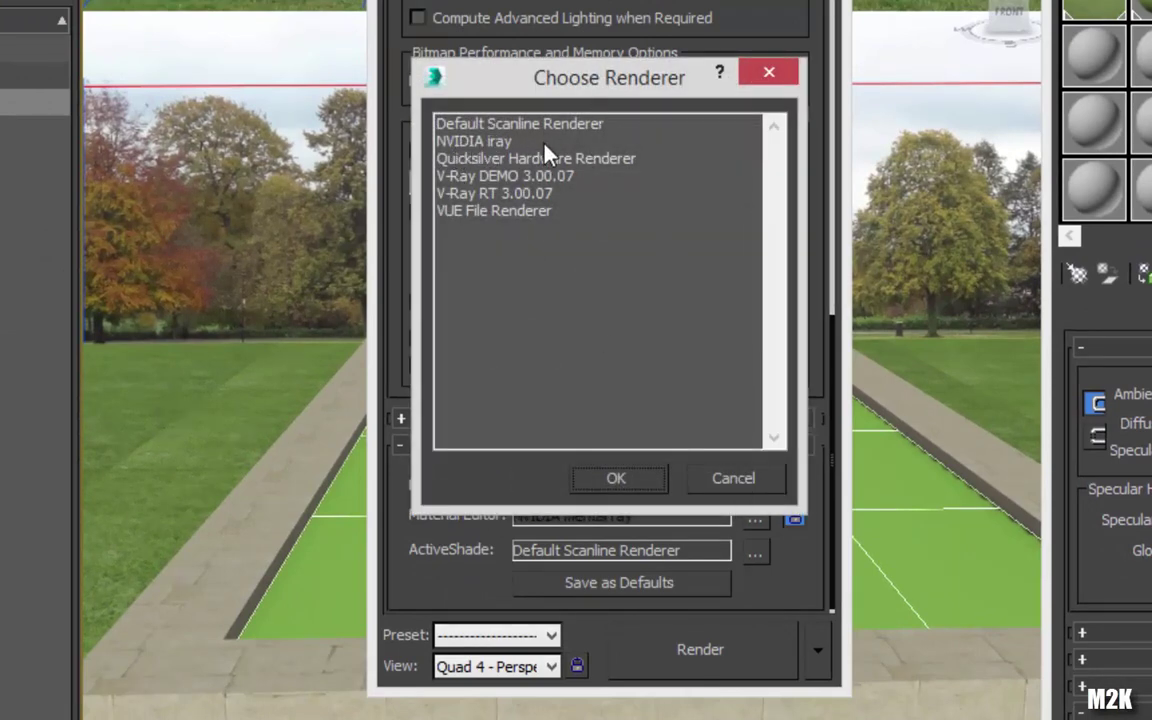
{"action": "left_click", "coordinate": [640, 486]}
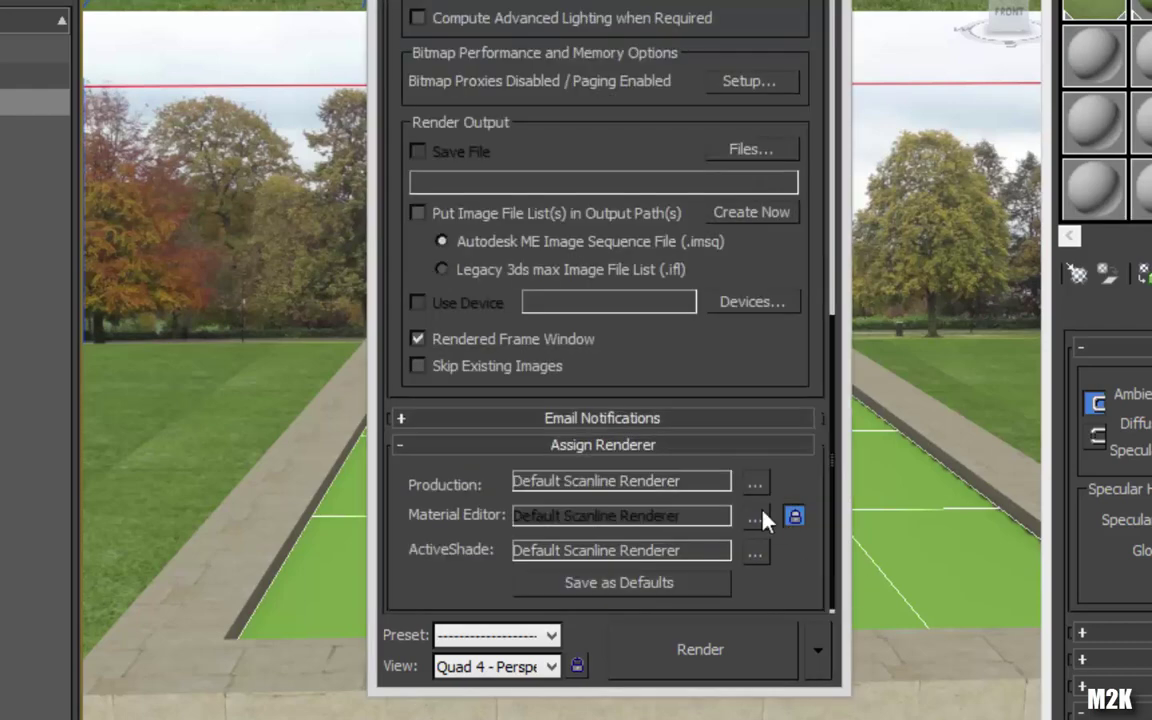
- Assign NVIDIA mental ray as the production renderer and close Render Setup
{"action": "left_click", "coordinate": [756, 484]}
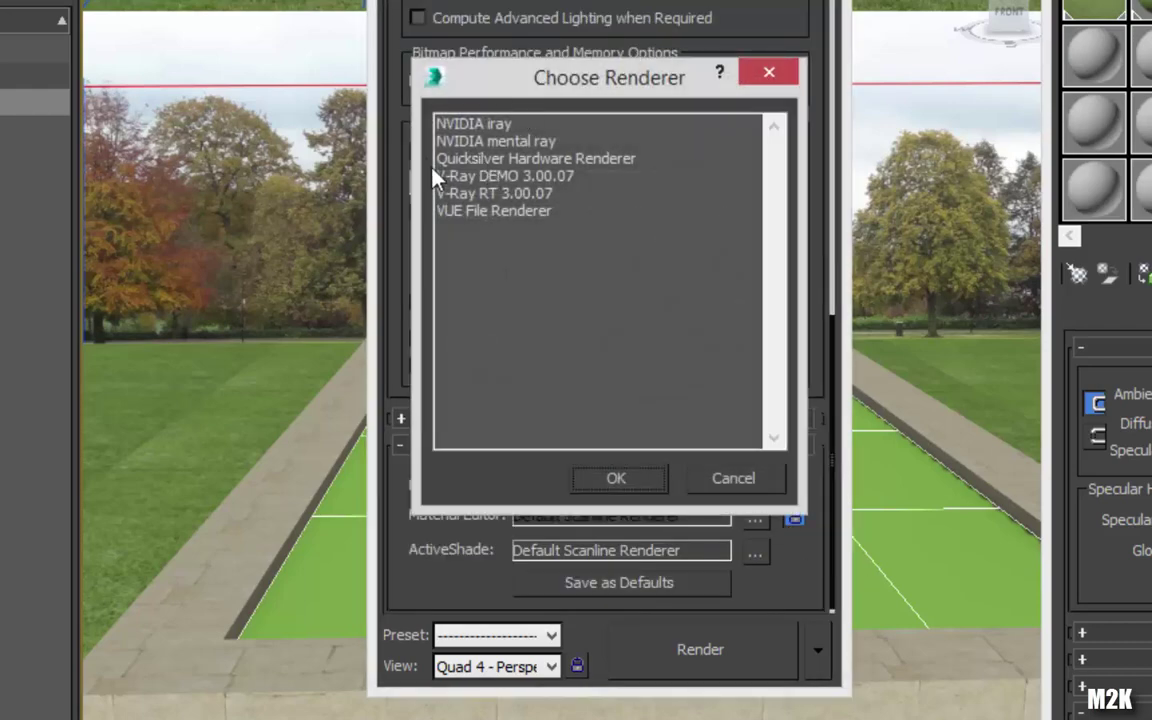
{"action": "left_click", "coordinate": [535, 142]}
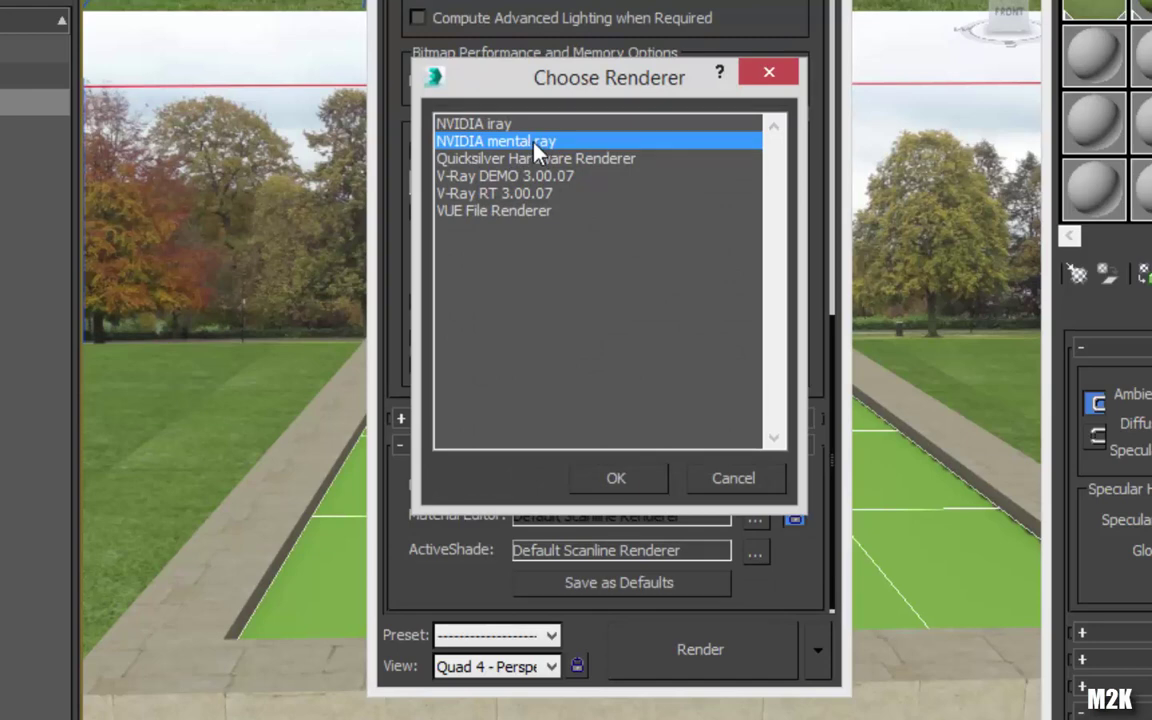
{"action": "left_click", "coordinate": [617, 486]}
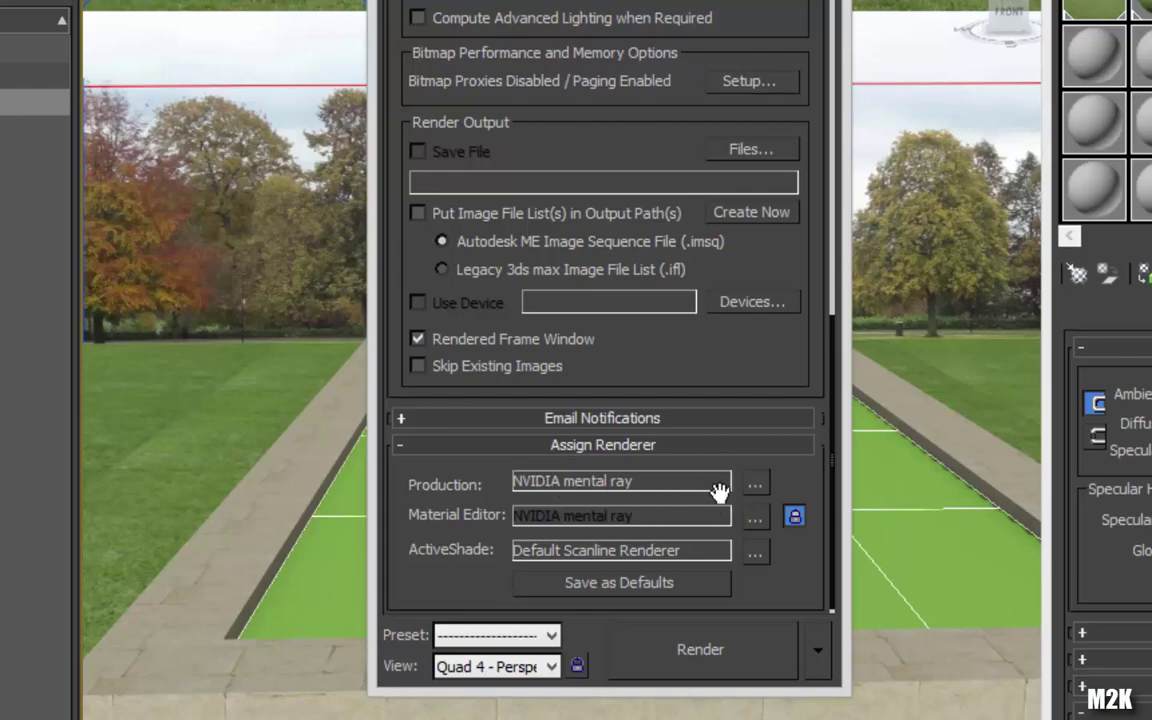
{"action": "key", "text": "Escape"}
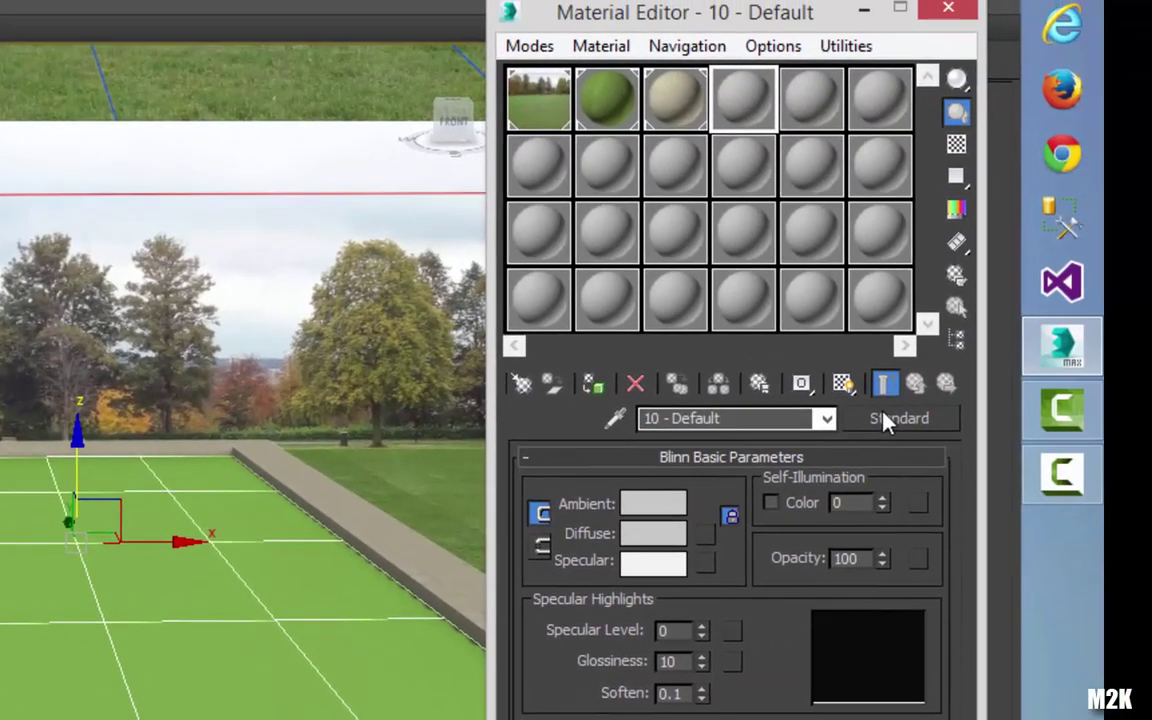
- Change the material 10 - Default from Standard to the mental ray Arch & Design type
{"action": "left_click", "coordinate": [885, 420]}
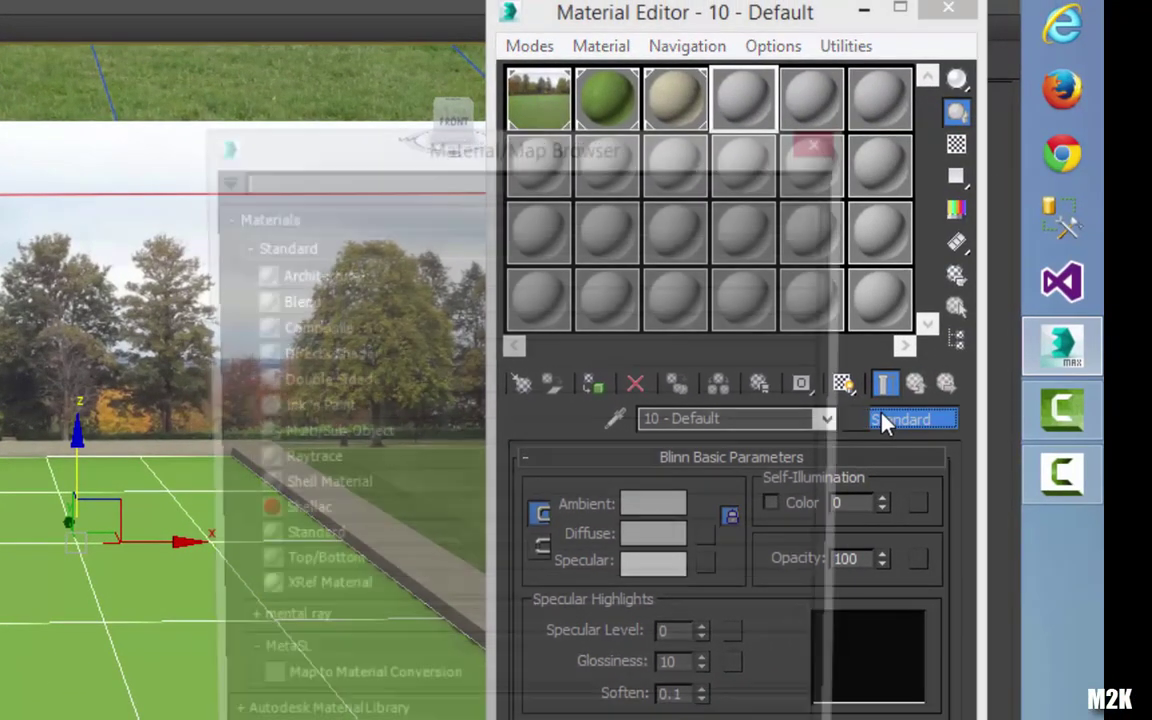
{"action": "left_click", "coordinate": [237, 630]}
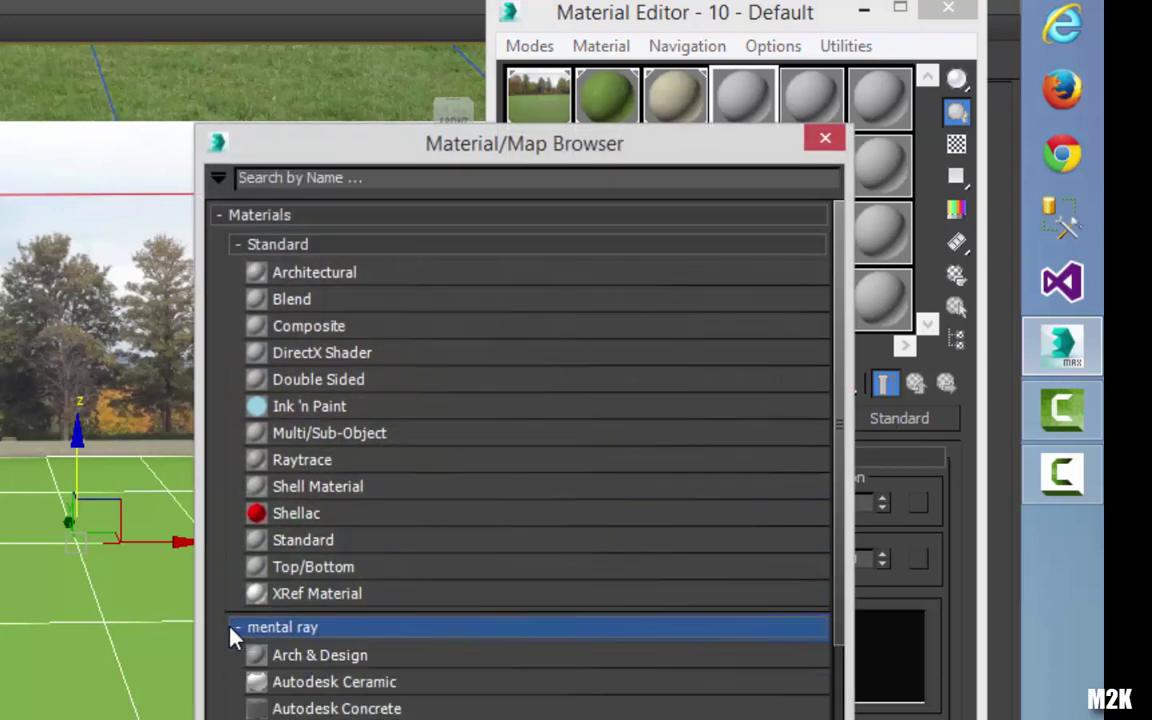
{"action": "left_click", "coordinate": [316, 656]}
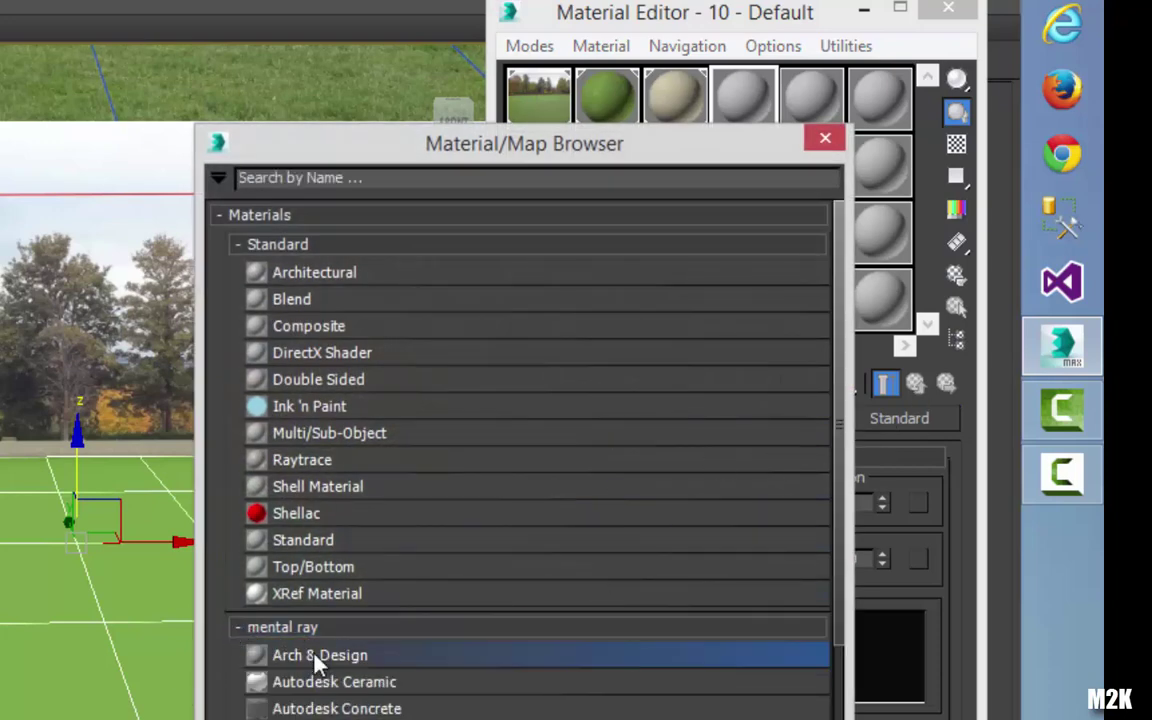
{"action": "double_click", "coordinate": [307, 659]}
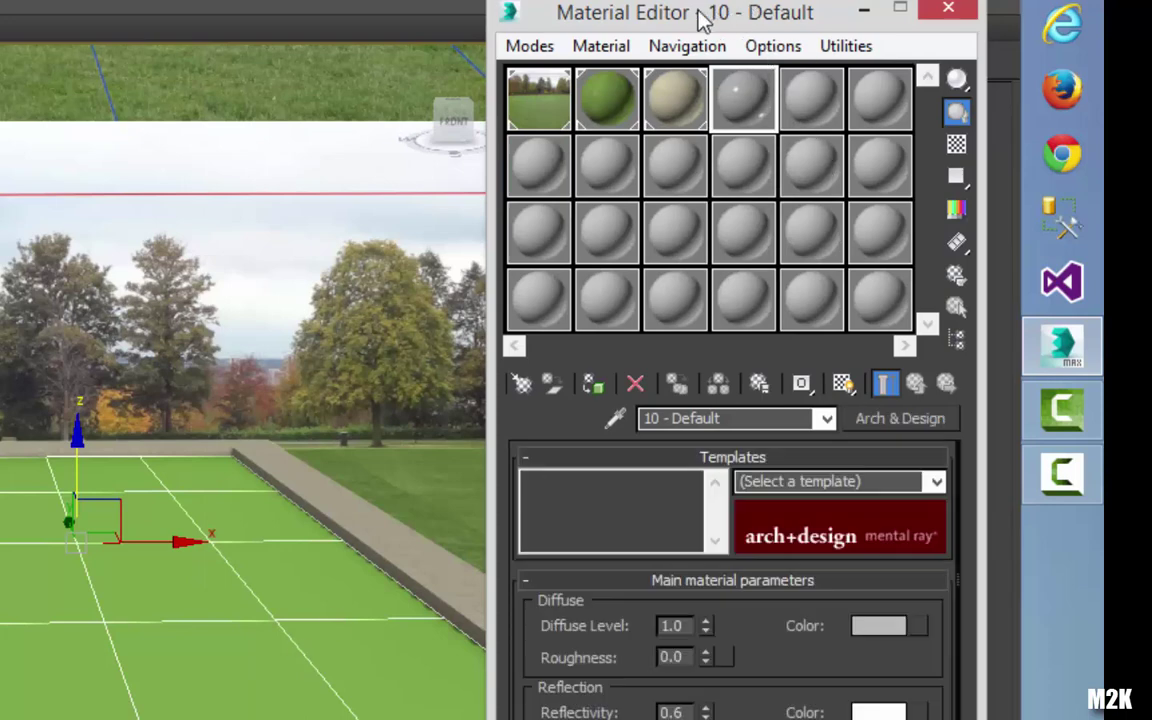
- Open an enlarged sample preview of the Arch & Design material and place it beside the Material Editor
{"action": "left_click_drag", "start_coordinate": [759, 17], "coordinate": [713, 12]}
{"action": "double_click", "coordinate": [699, 86]}
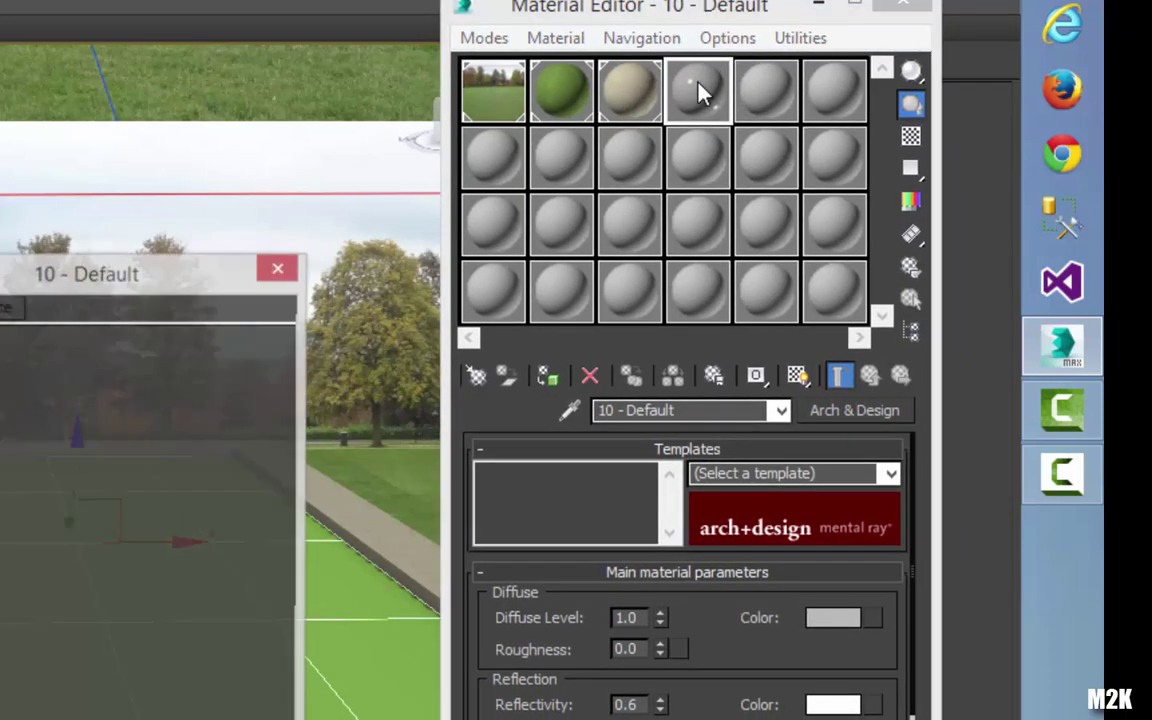
{"action": "left_click_drag", "start_coordinate": [185, 288], "coordinate": [208, 228]}
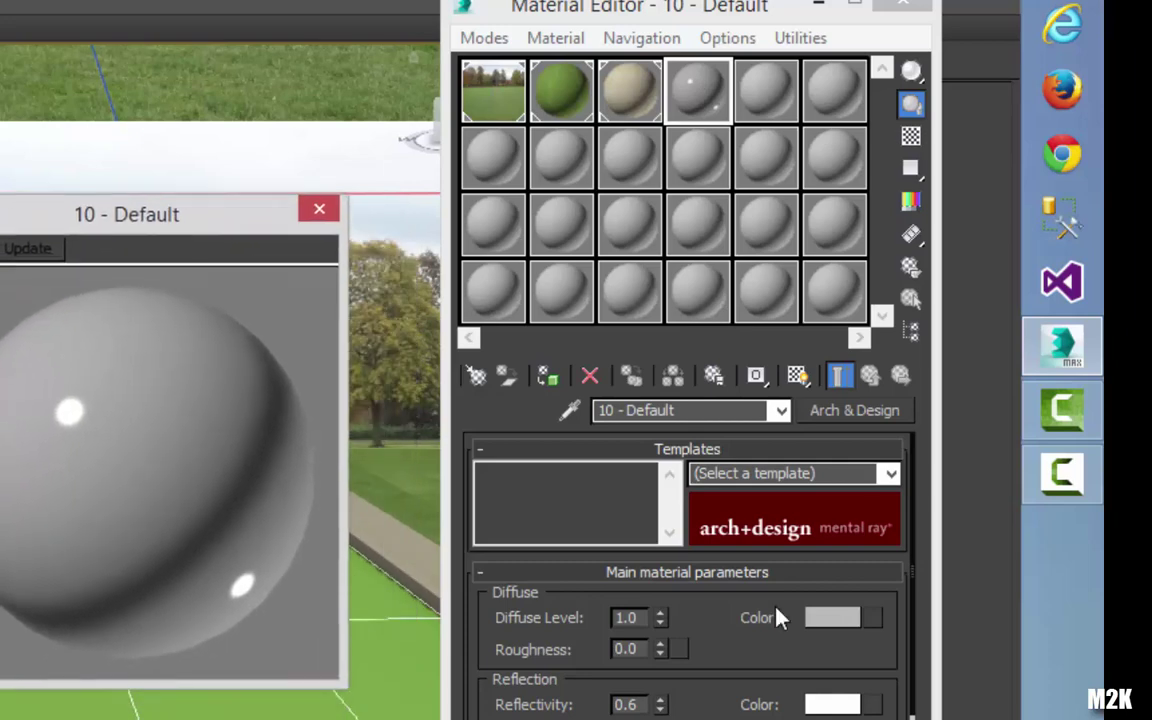
- Set the Arch & Design material's diffuse colour to a near-white grey with RGB values of 0.867
{"action": "left_click", "coordinate": [826, 618]}
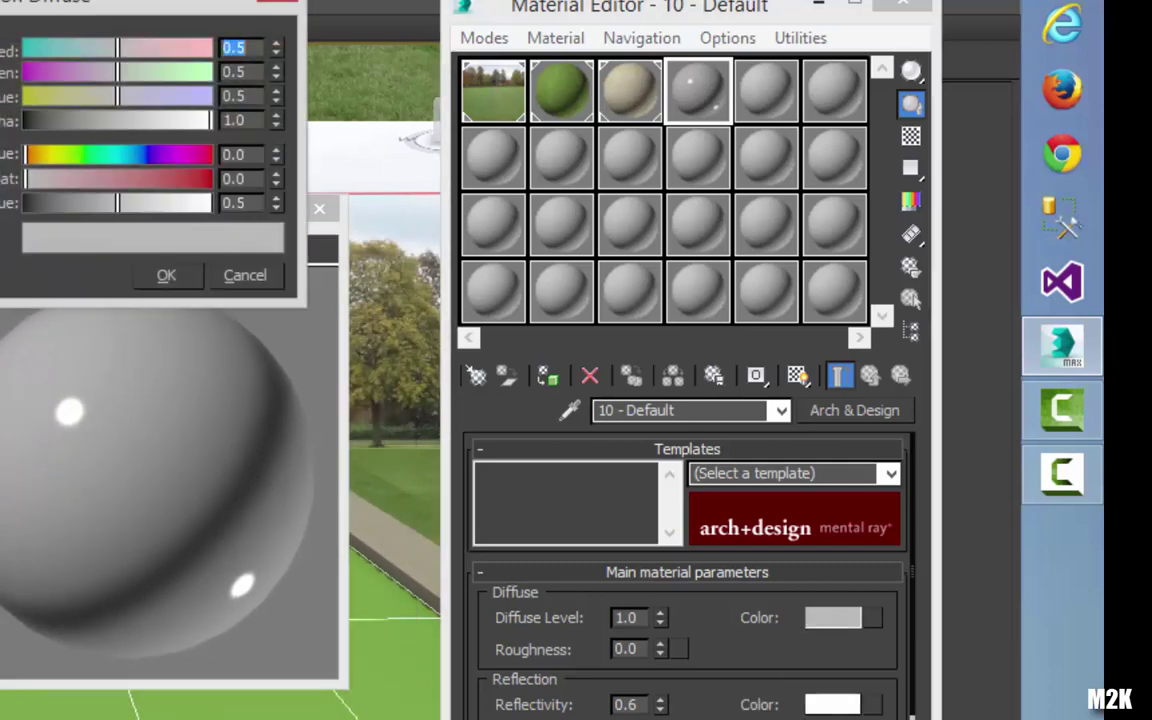
{"action": "left_click_drag", "start_coordinate": [3, 2], "coordinate": [425, 118]}
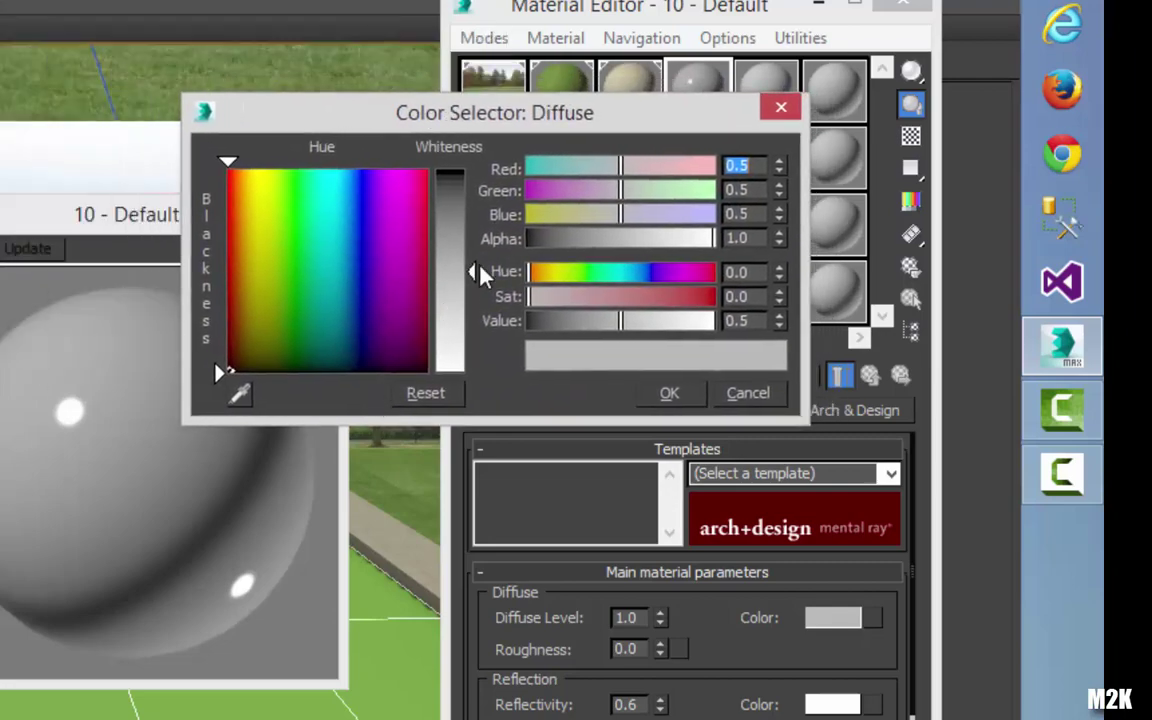
{"action": "left_click_drag", "start_coordinate": [480, 270], "coordinate": [476, 352]}
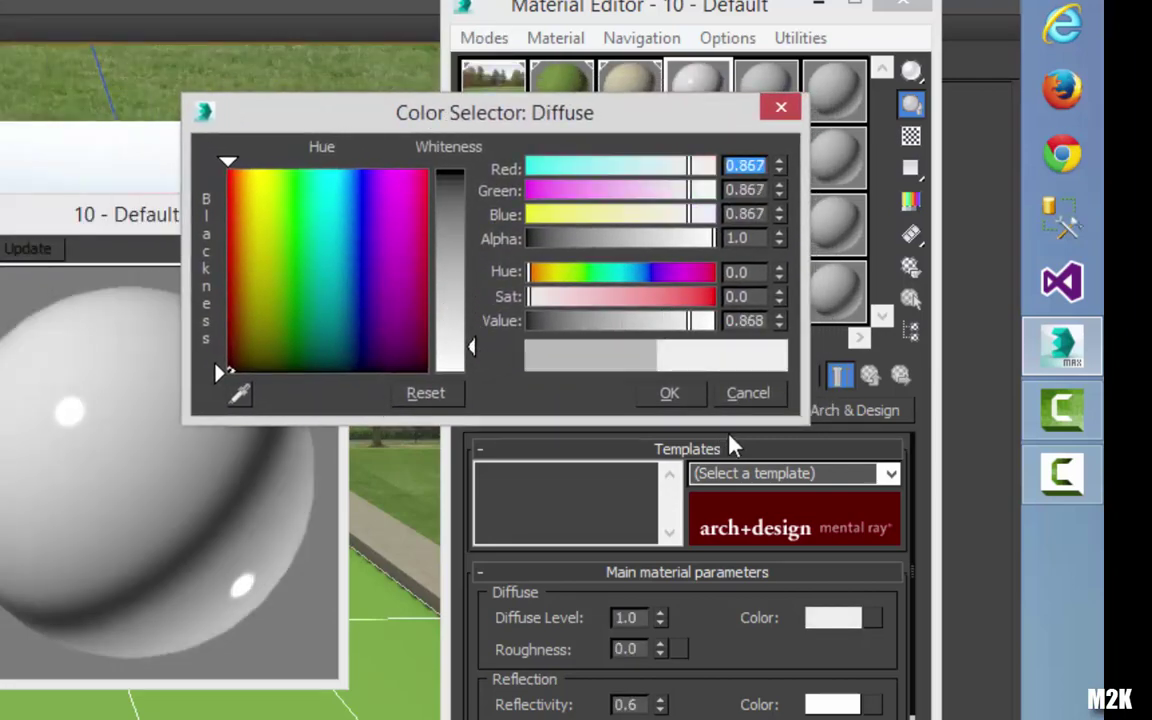
{"action": "left_click", "coordinate": [669, 392]}
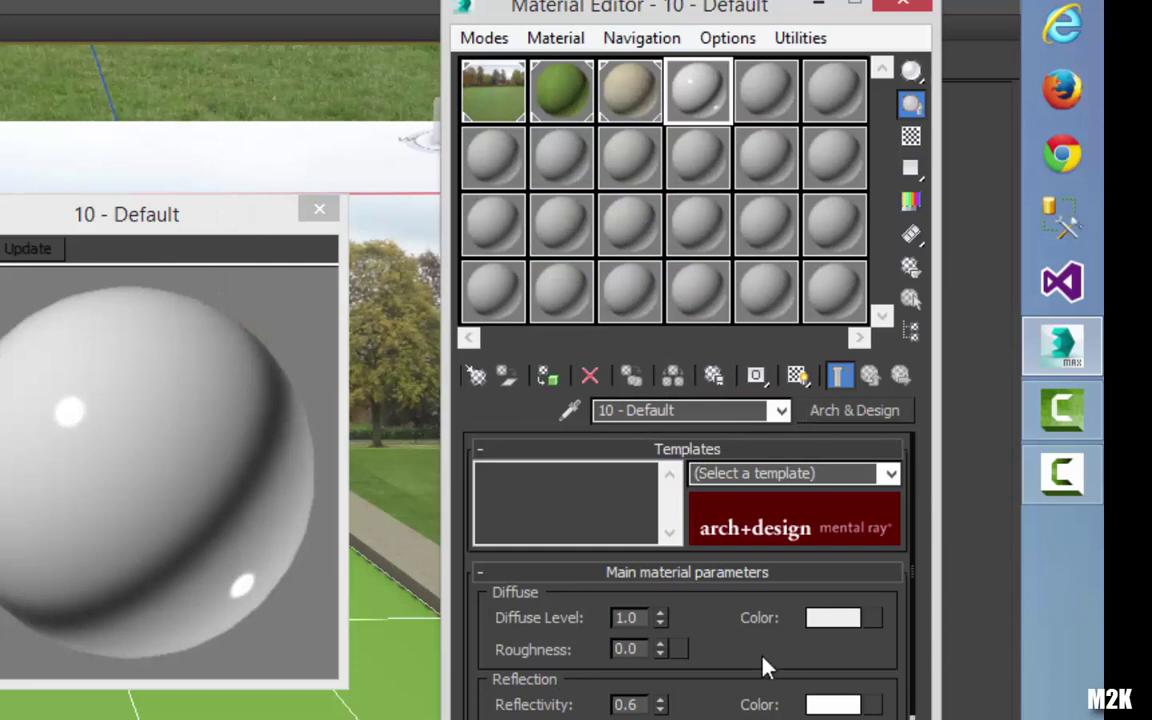
- Assign the mental ray Ocean map to the material's Bump slot in Special Purpose Maps
{"action": "left_click_drag", "start_coordinate": [753, 678], "coordinate": [775, 378]}
{"action": "left_click_drag", "start_coordinate": [738, 694], "coordinate": [737, 473]}
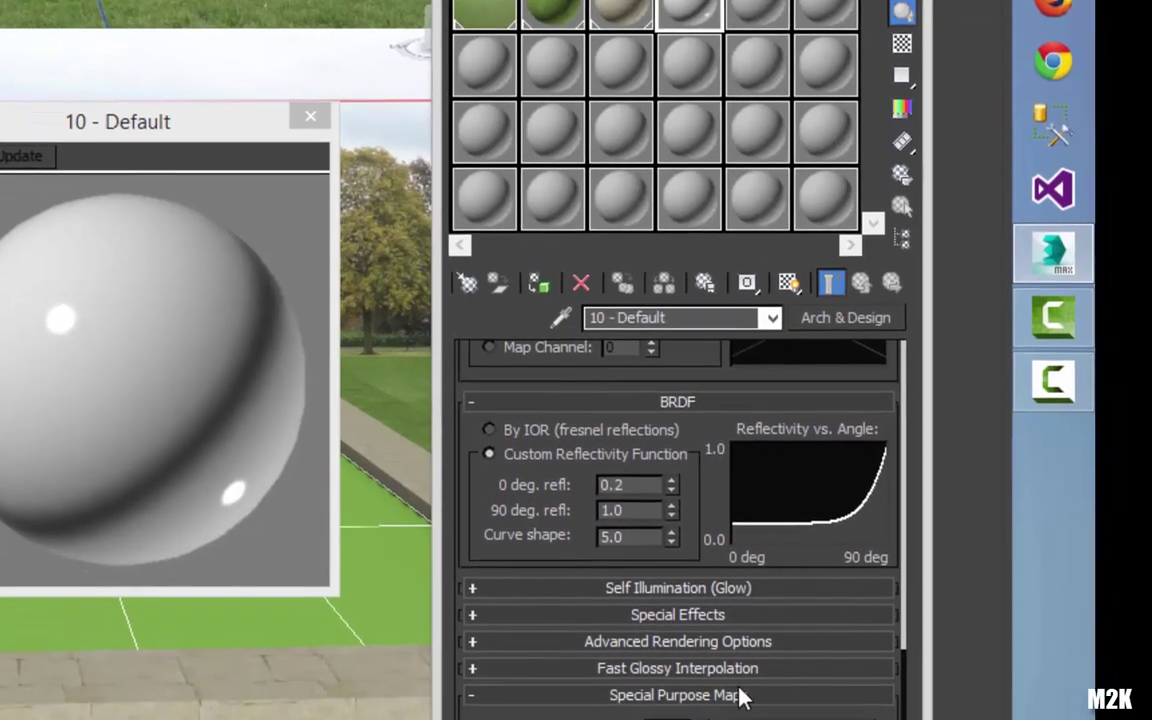
{"action": "left_click", "coordinate": [738, 694]}
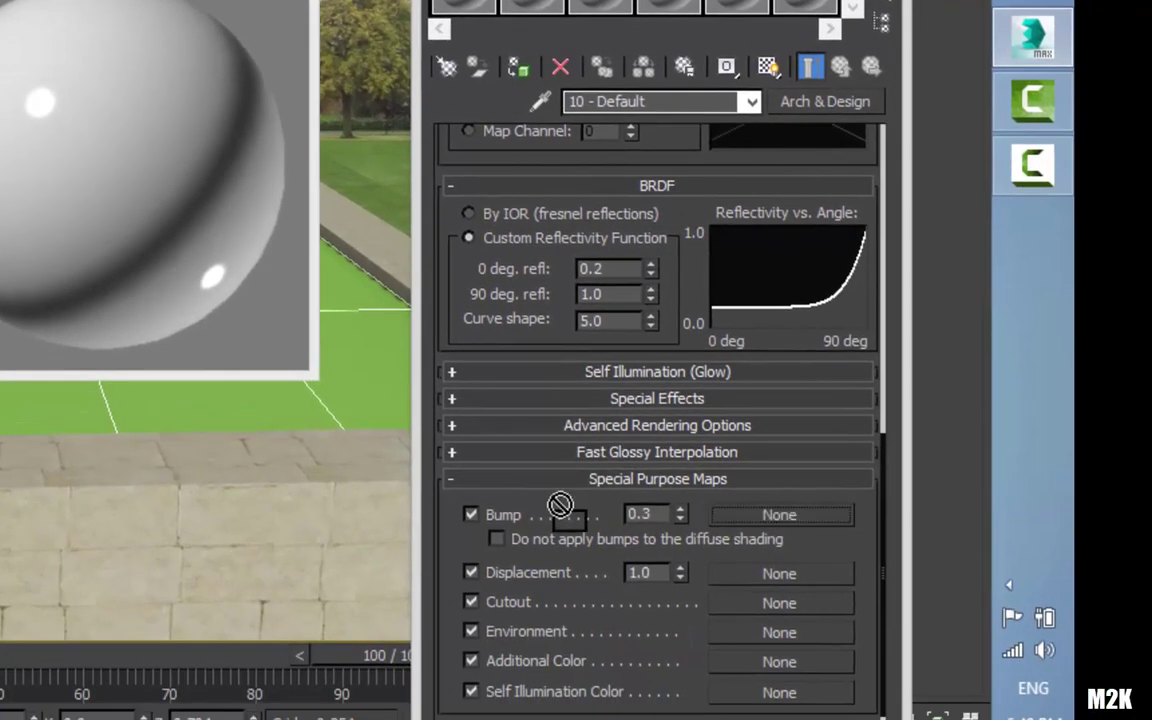
{"action": "left_click", "coordinate": [762, 518]}
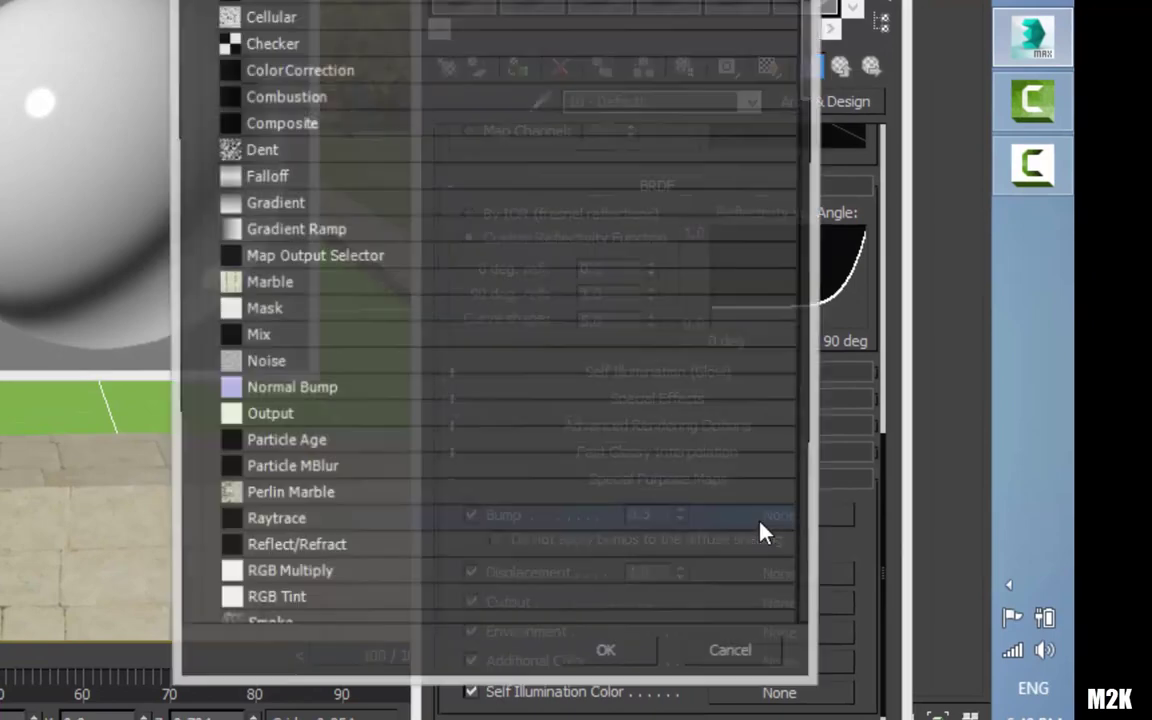
{"action": "scroll", "coordinate": [806, 278], "scroll_direction": "down", "scroll_amount": 20}
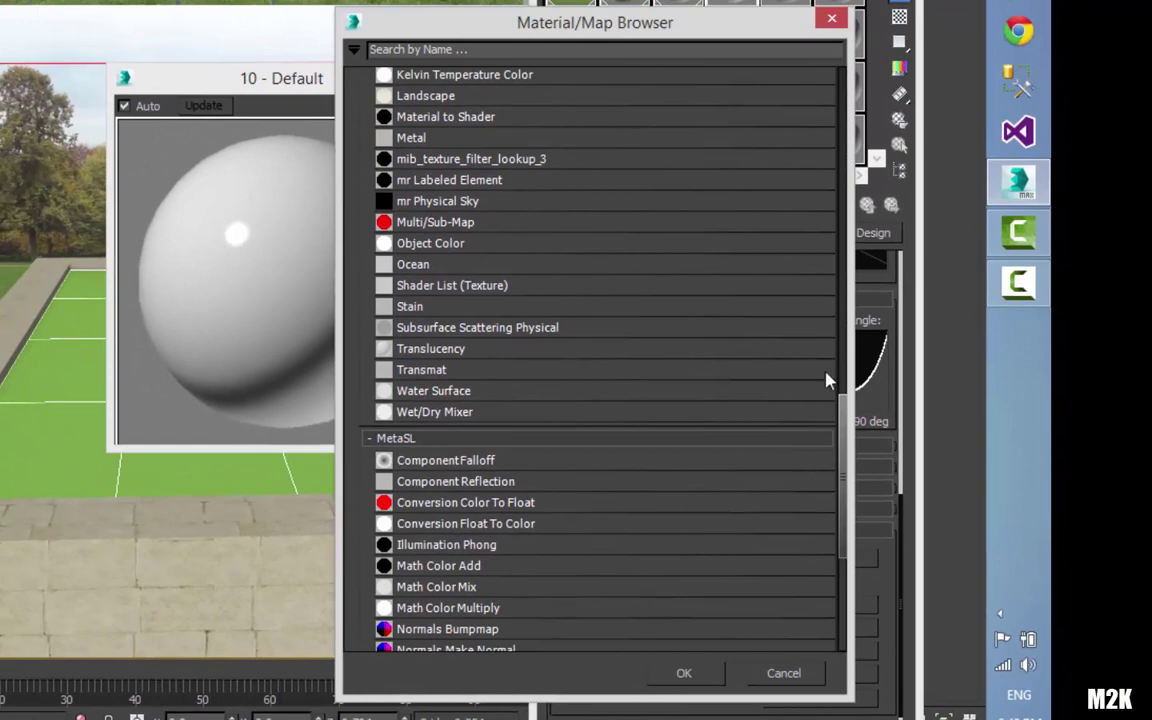
{"action": "scroll", "coordinate": [828, 381], "scroll_direction": "up", "scroll_amount": 10}
{"action": "left_click", "coordinate": [389, 376]}
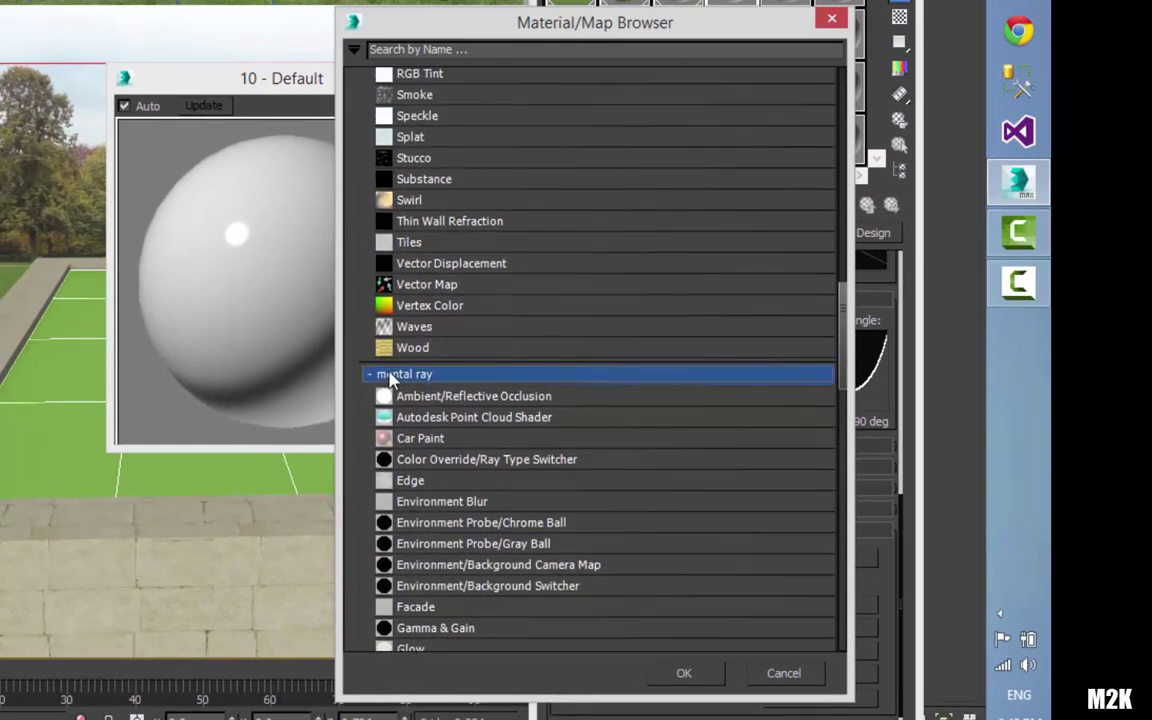
{"action": "left_click", "coordinate": [378, 376]}
{"action": "left_click_drag", "start_coordinate": [840, 289], "coordinate": [850, 430]}
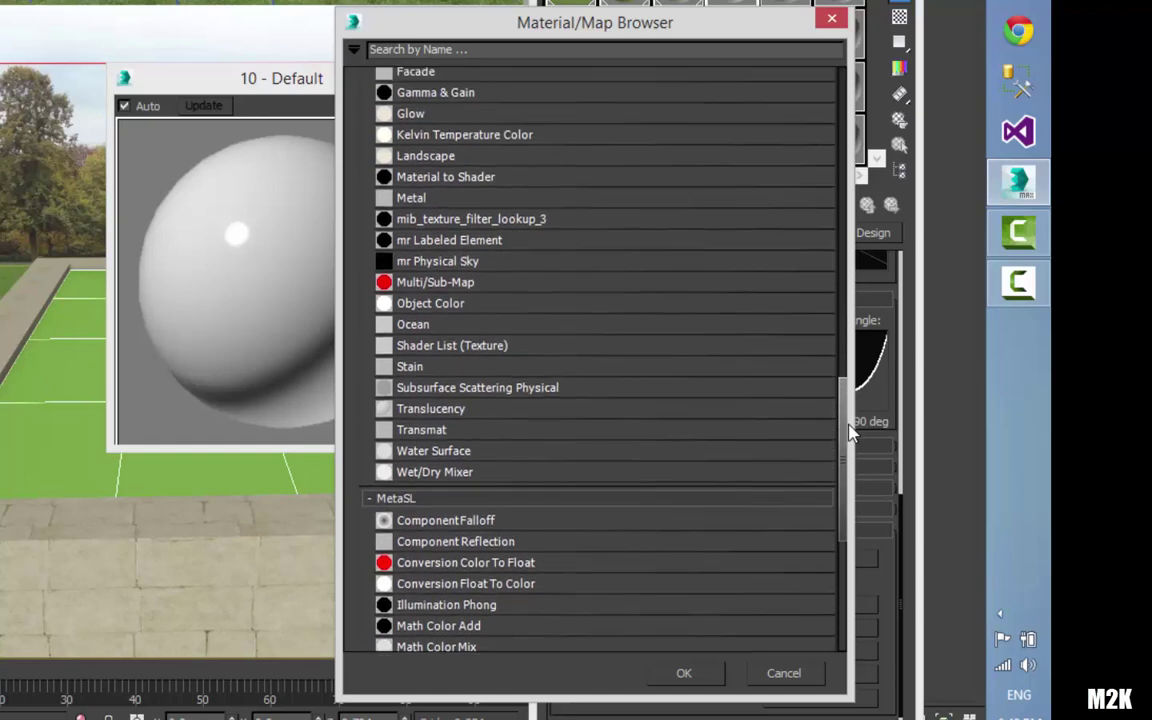
{"action": "double_click", "coordinate": [430, 324]}
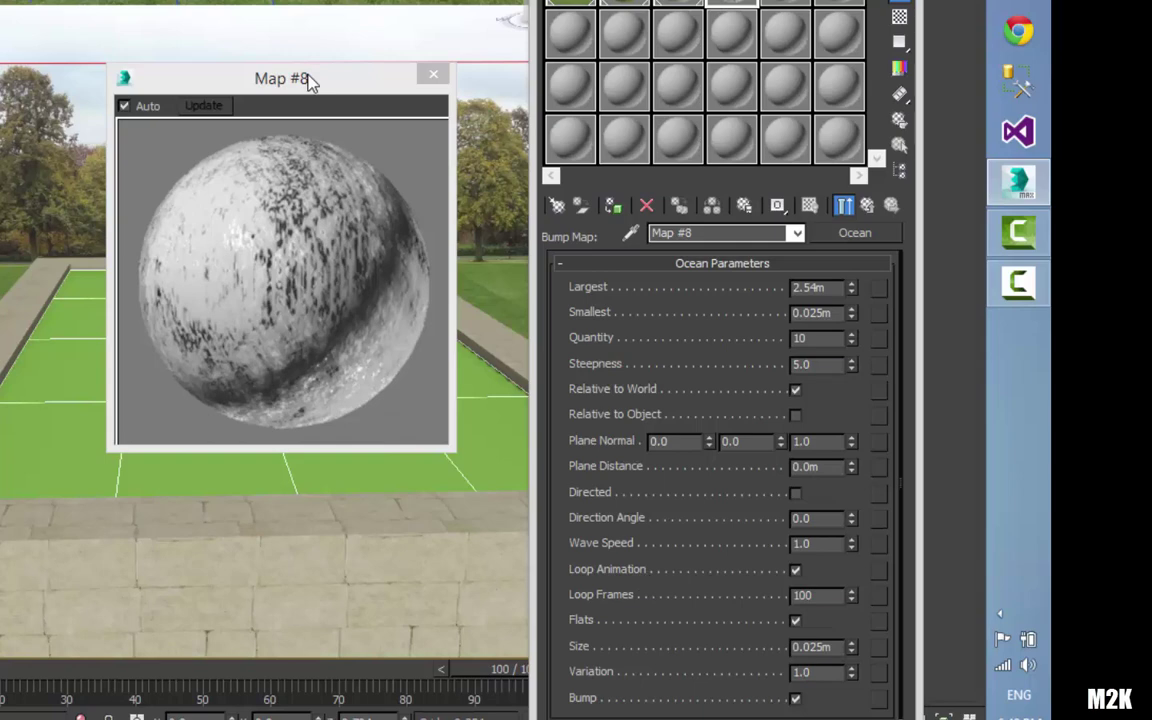
- Assign the Ocean-bumped material to the selected inner plane and test-render the perspective view
{"action": "left_click_drag", "start_coordinate": [309, 82], "coordinate": [421, 48]}
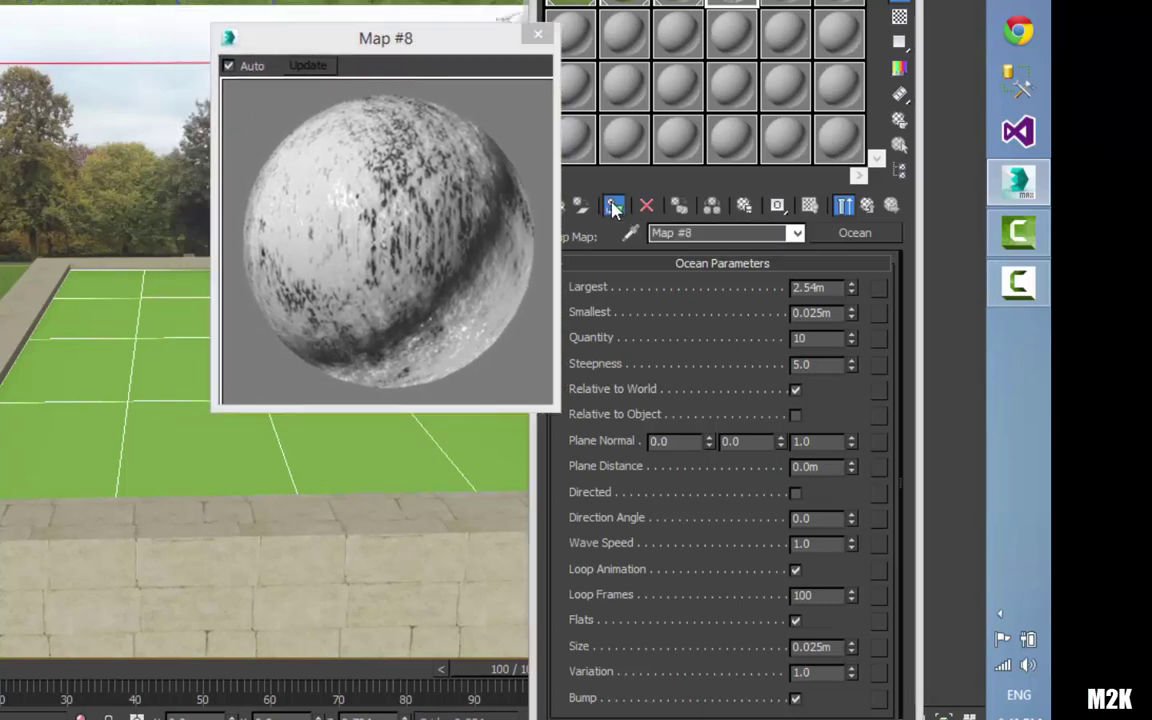
{"action": "left_click", "coordinate": [614, 205]}
{"action": "left_click_drag", "start_coordinate": [370, 40], "coordinate": [740, 137]}
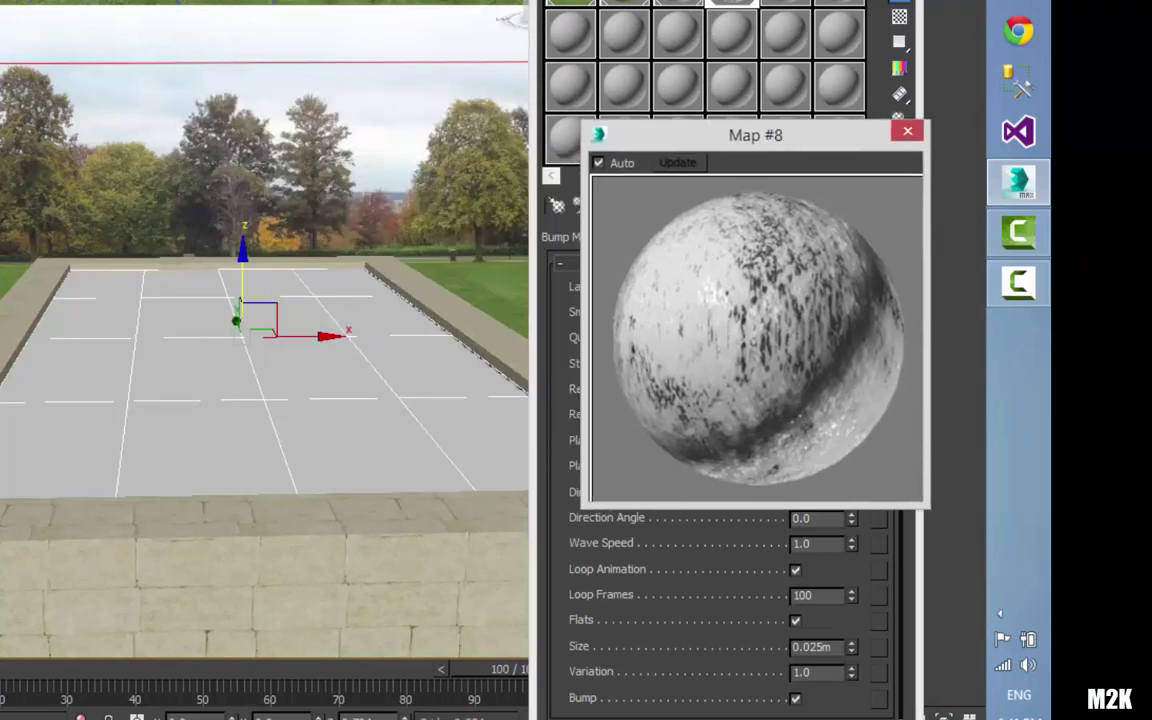
{"action": "key", "text": "shift+q"}
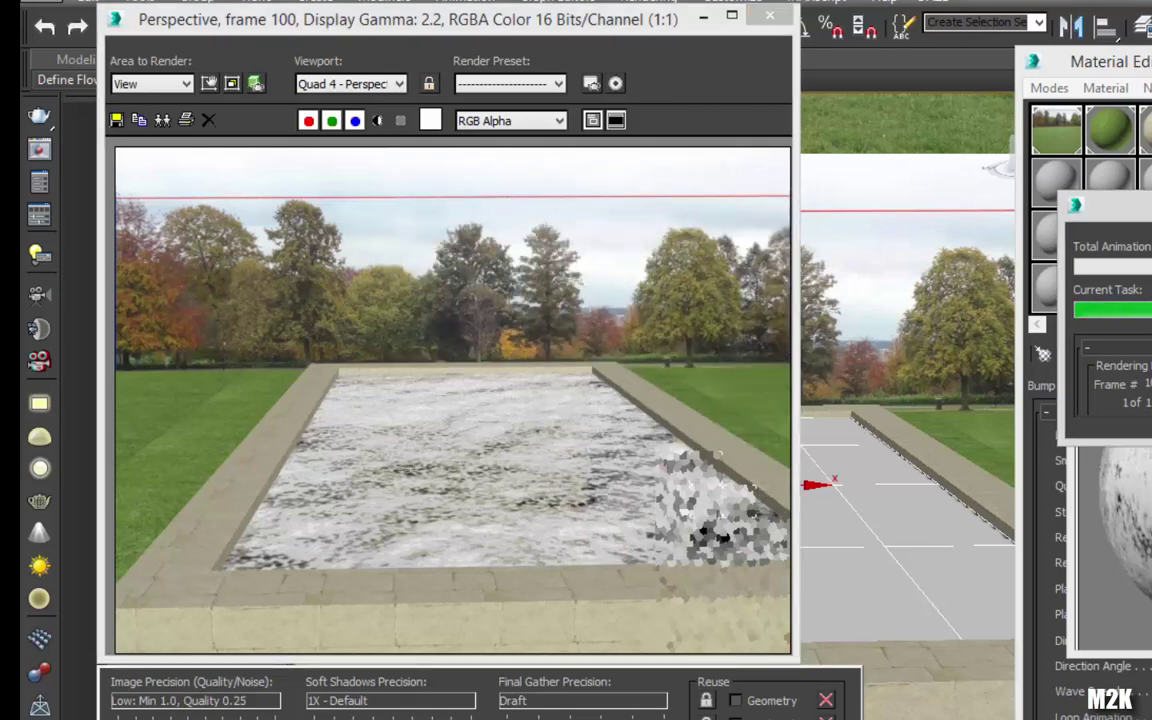
{"action": "left_click", "coordinate": [767, 22]}
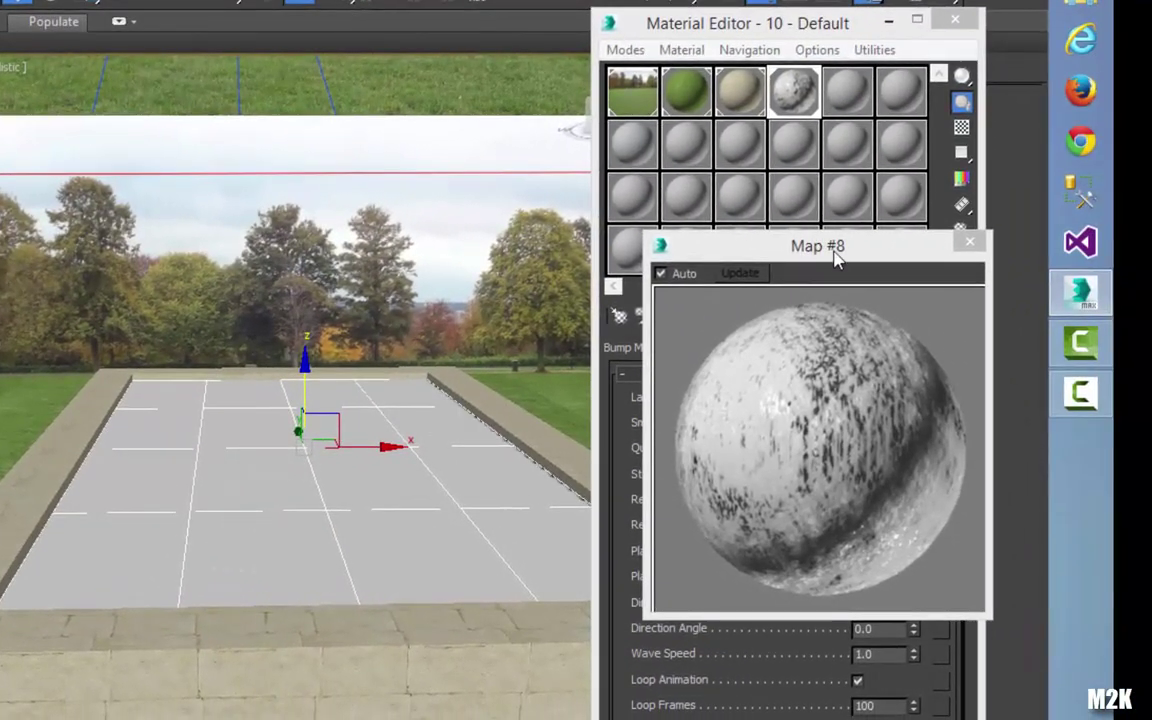
- Place the enlarged map preview beside the Material Editor and set the Ocean map's Largest value to 0.5 m
{"action": "left_click_drag", "start_coordinate": [835, 258], "coordinate": [306, 248]}
{"action": "left_click", "coordinate": [789, 494]}
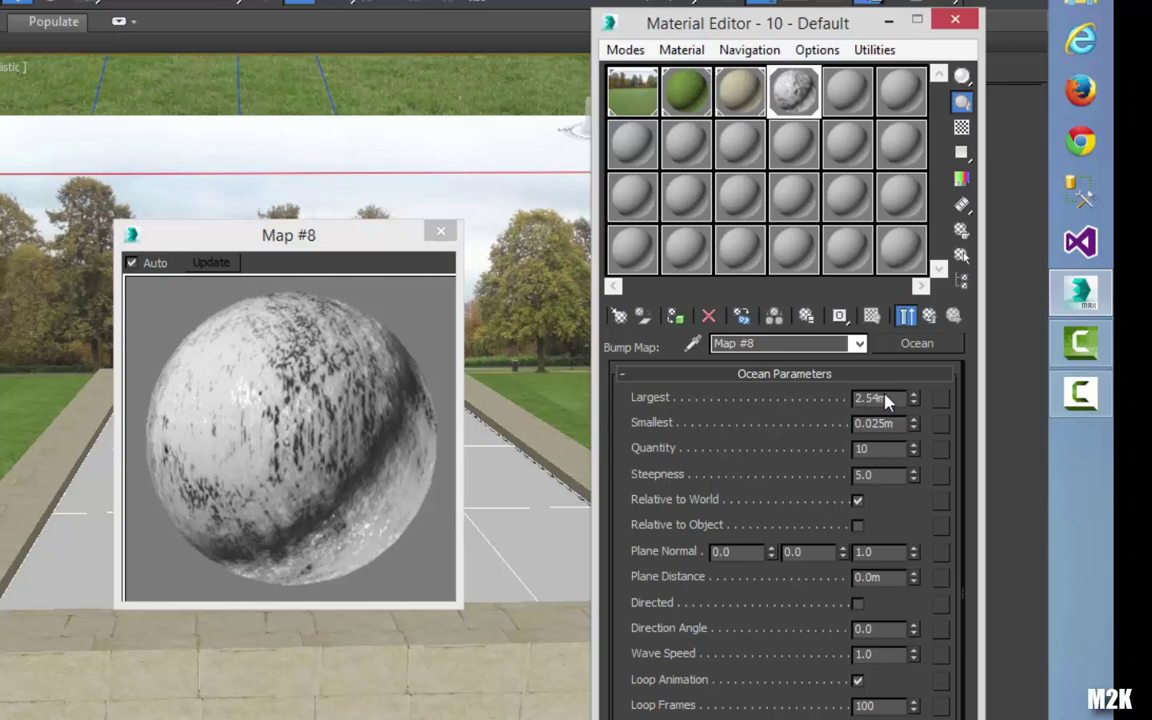
{"action": "double_click", "coordinate": [855, 397]}
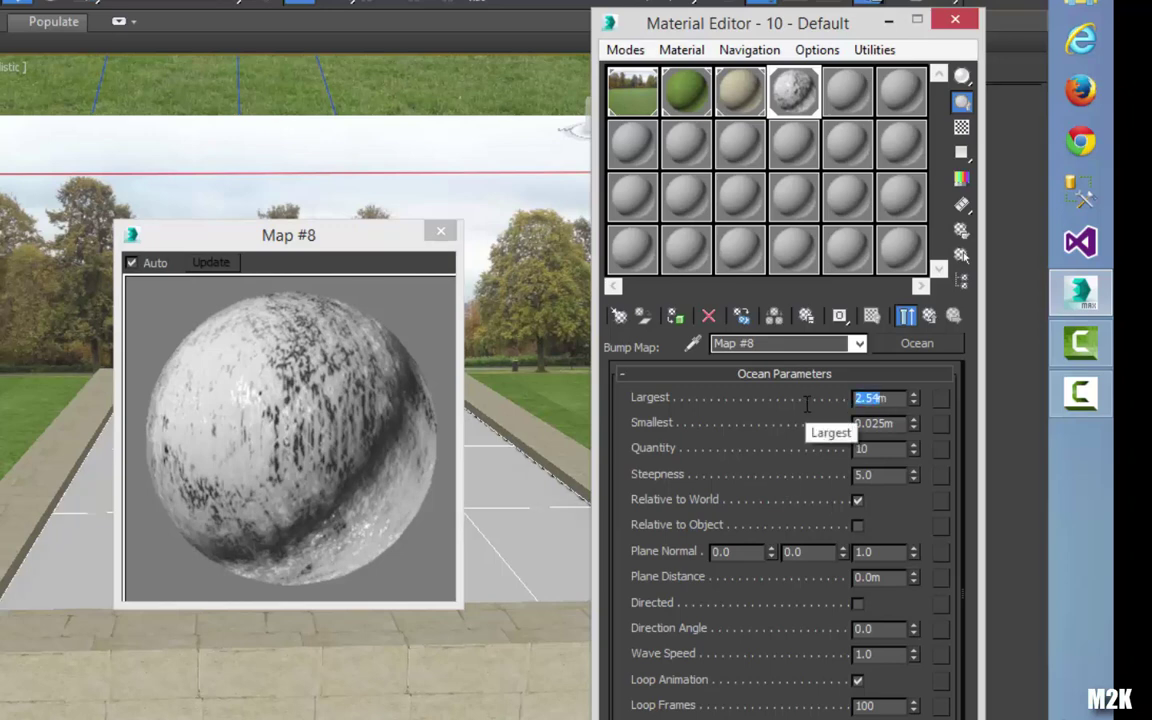
{"action": "type", "text": "0."}
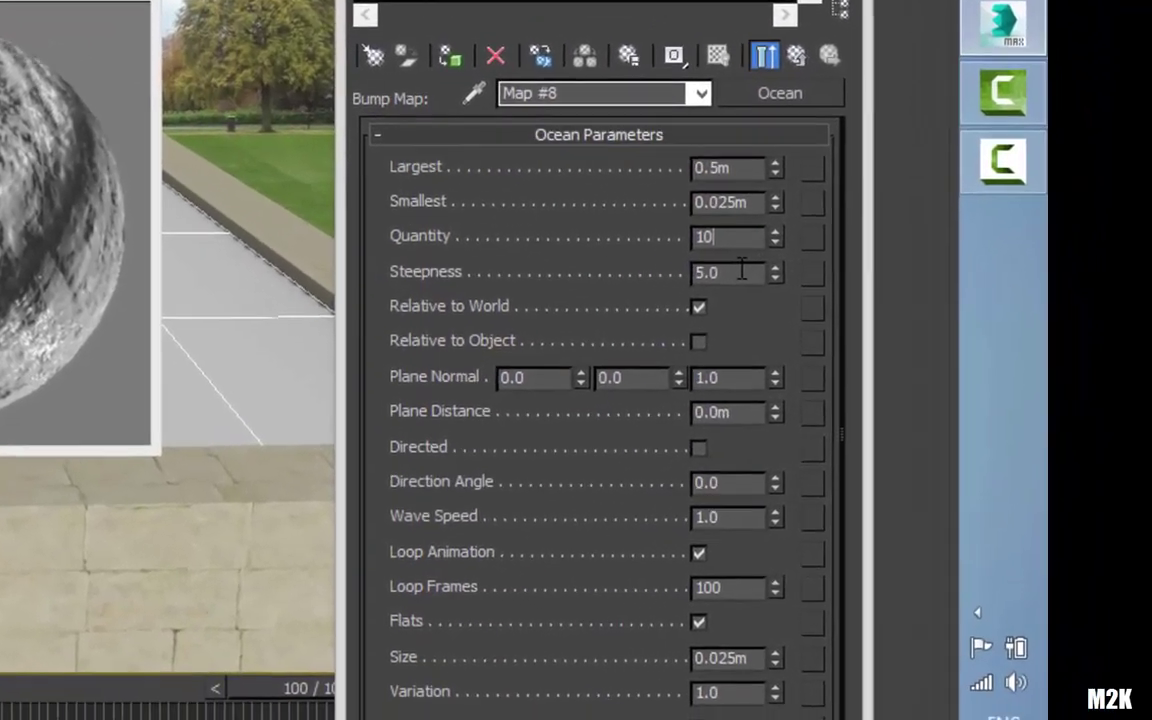
- Set the Ocean map's Plane Distance to 25 m and turn off Flats
{"action": "left_click", "coordinate": [735, 416]}
{"action": "left_click_drag", "start_coordinate": [626, 416], "coordinate": [596, 436]}
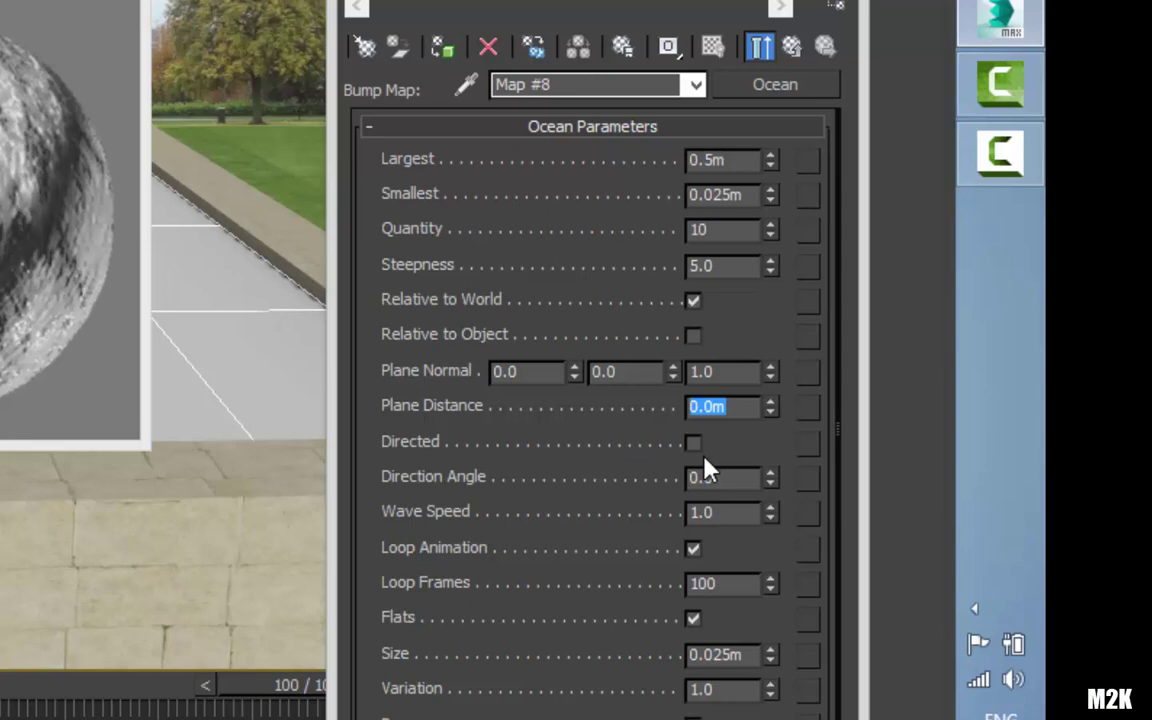
{"action": "type", "text": "25"}
{"action": "key", "text": "Return"}
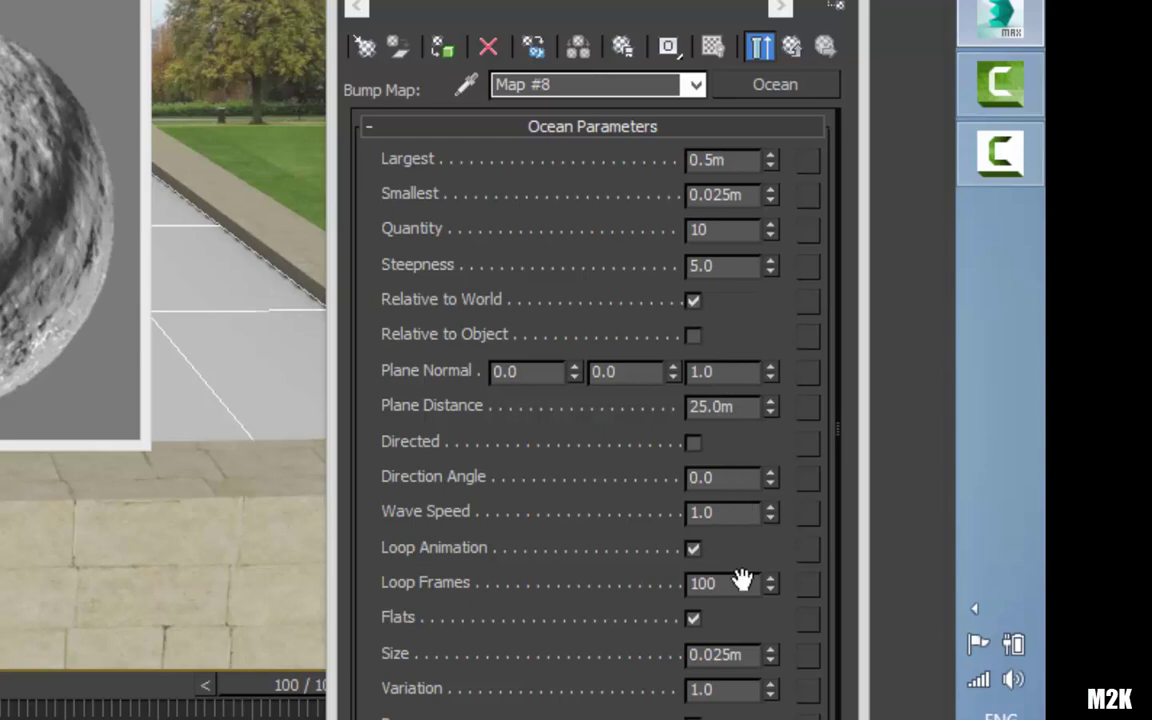
{"action": "scroll", "coordinate": [760, 427], "scroll_direction": "down", "scroll_amount": 1}
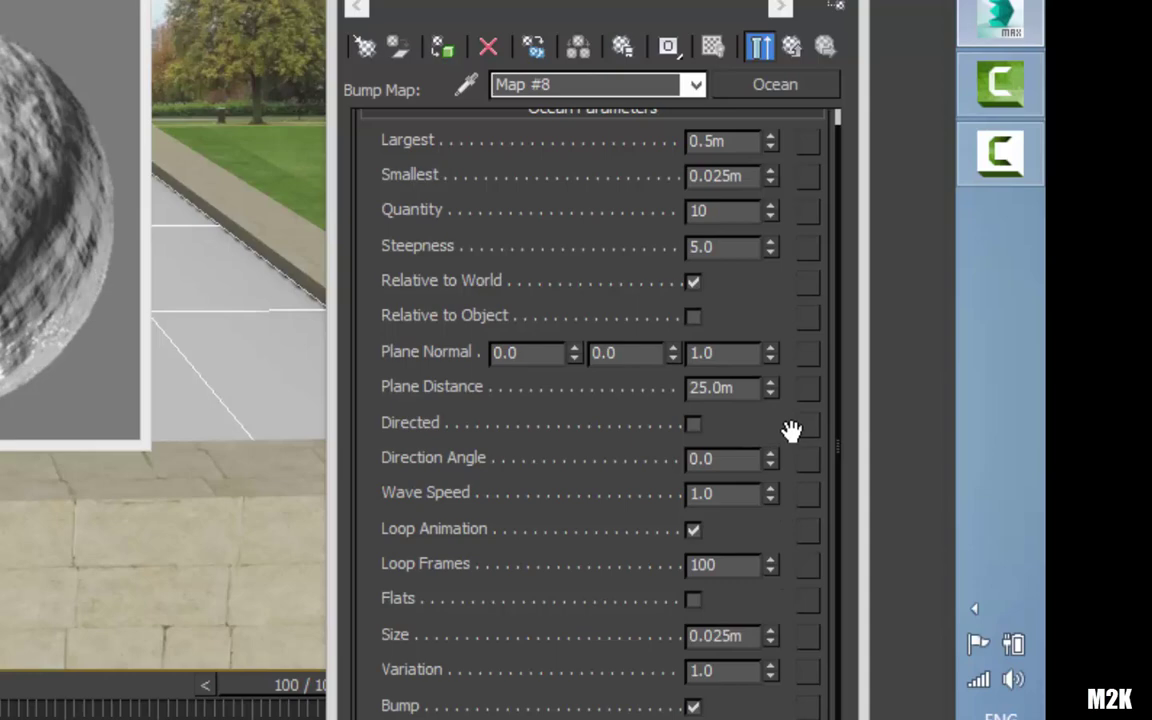
{"action": "scroll", "coordinate": [791, 432], "scroll_direction": "up", "scroll_amount": 1}
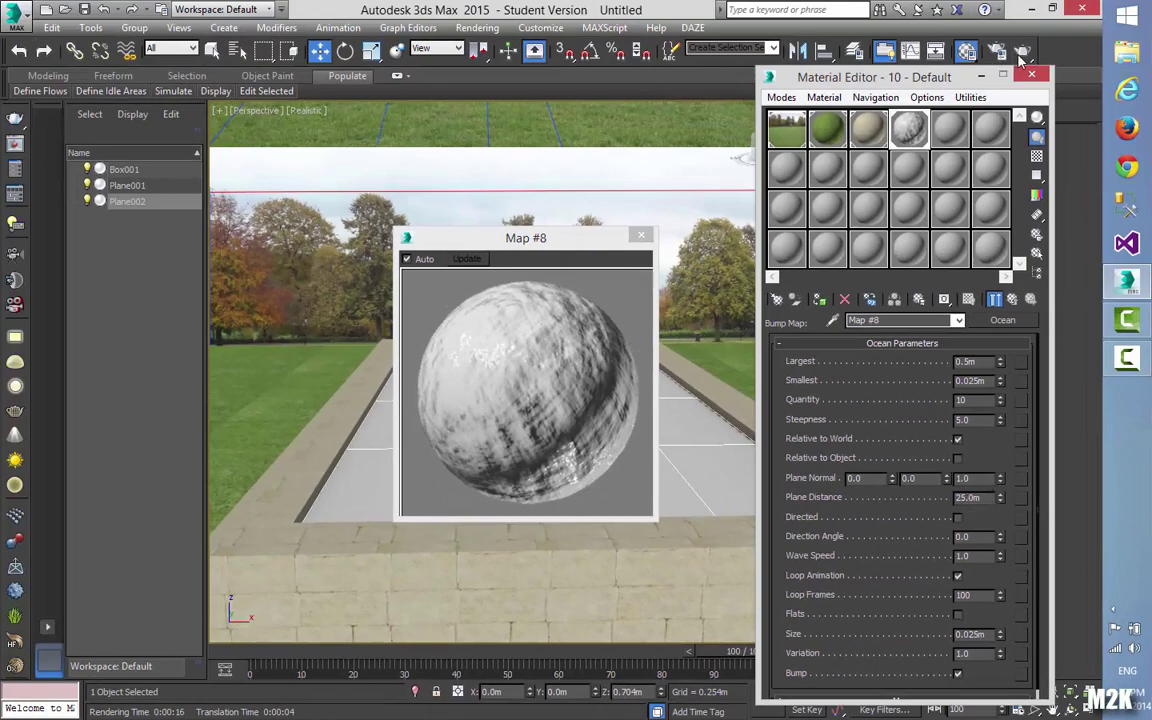
- Test-render the perspective view to examine the wave pattern, stop the render early and close its window
{"action": "left_click", "coordinate": [1020, 56]}
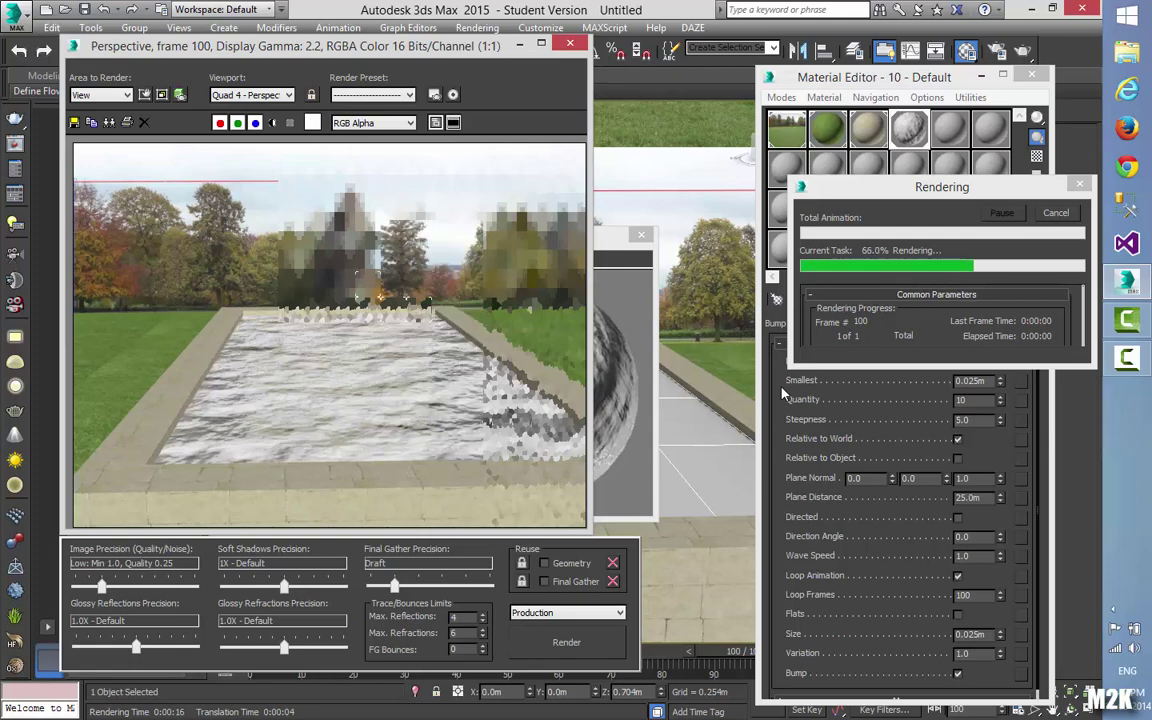
{"action": "left_click", "coordinate": [1056, 214]}
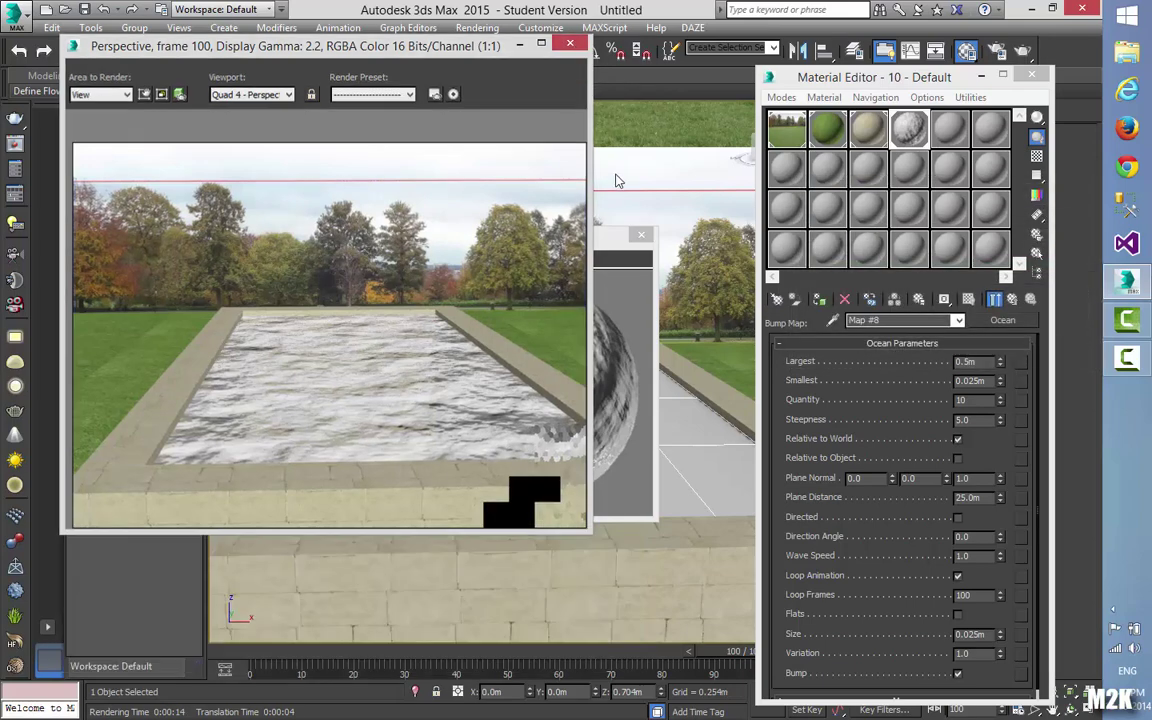
{"action": "left_click", "coordinate": [570, 43]}
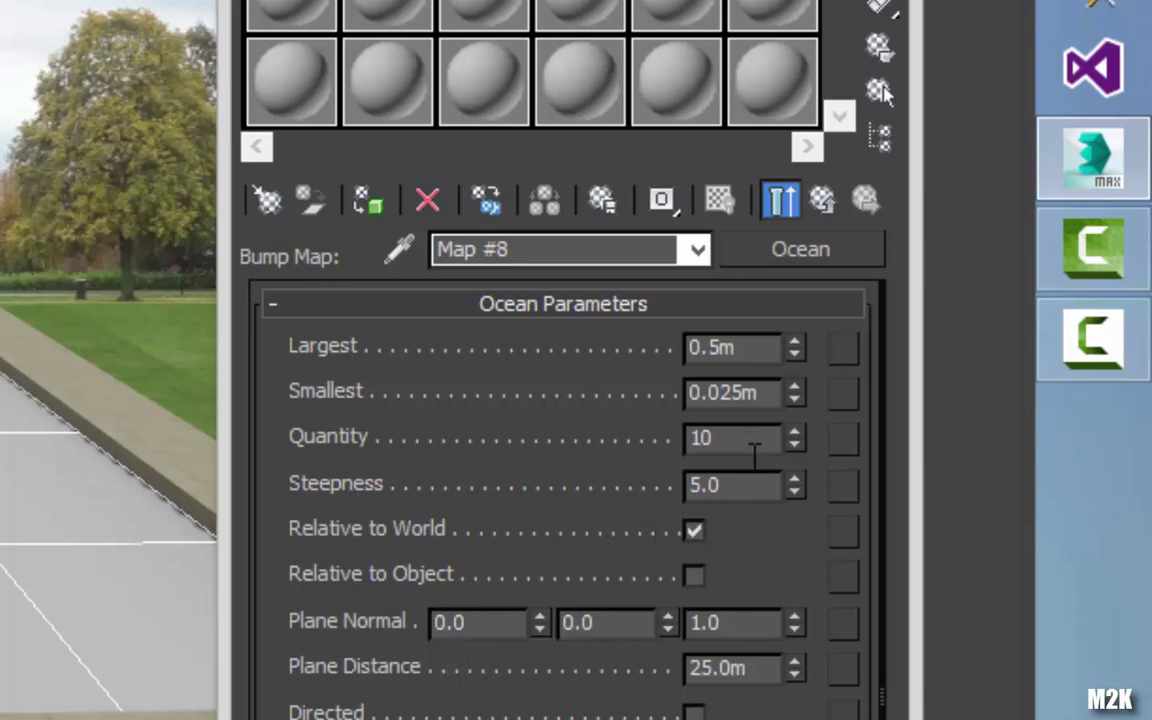
- Try Ocean wave sizes of 0.1 m for Largest and 0.05 m for Smallest in a test render
{"action": "left_click_drag", "start_coordinate": [721, 344], "coordinate": [714, 347]}
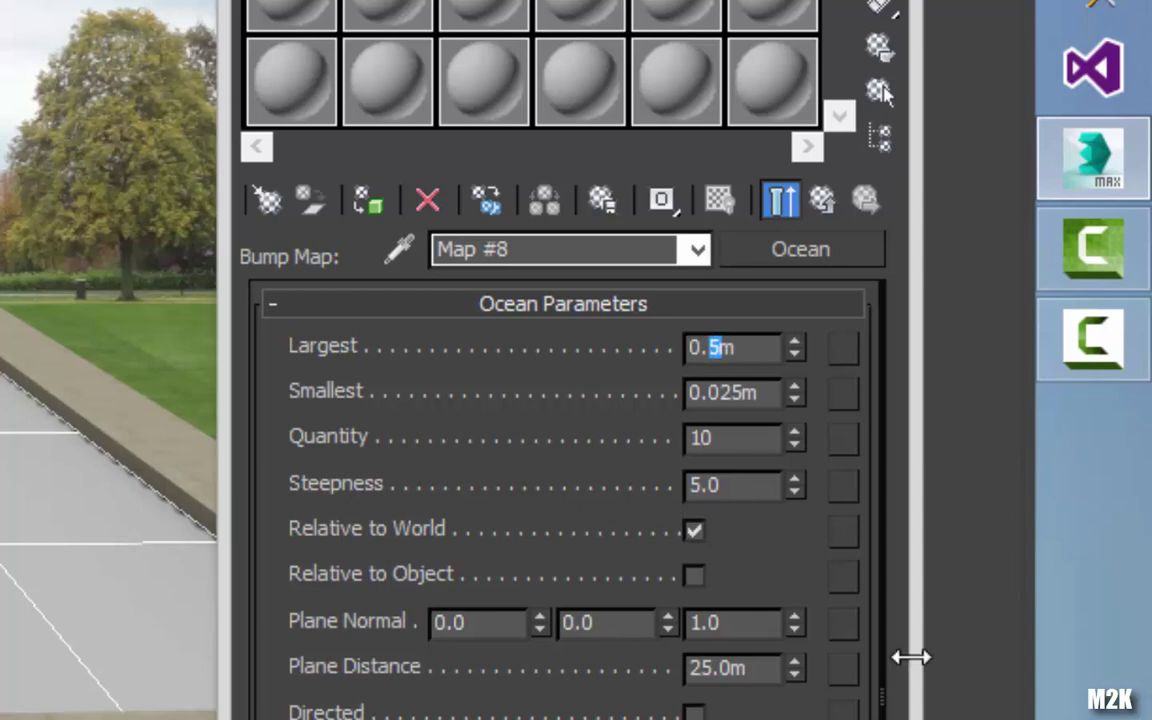
{"action": "type", "text": "1"}
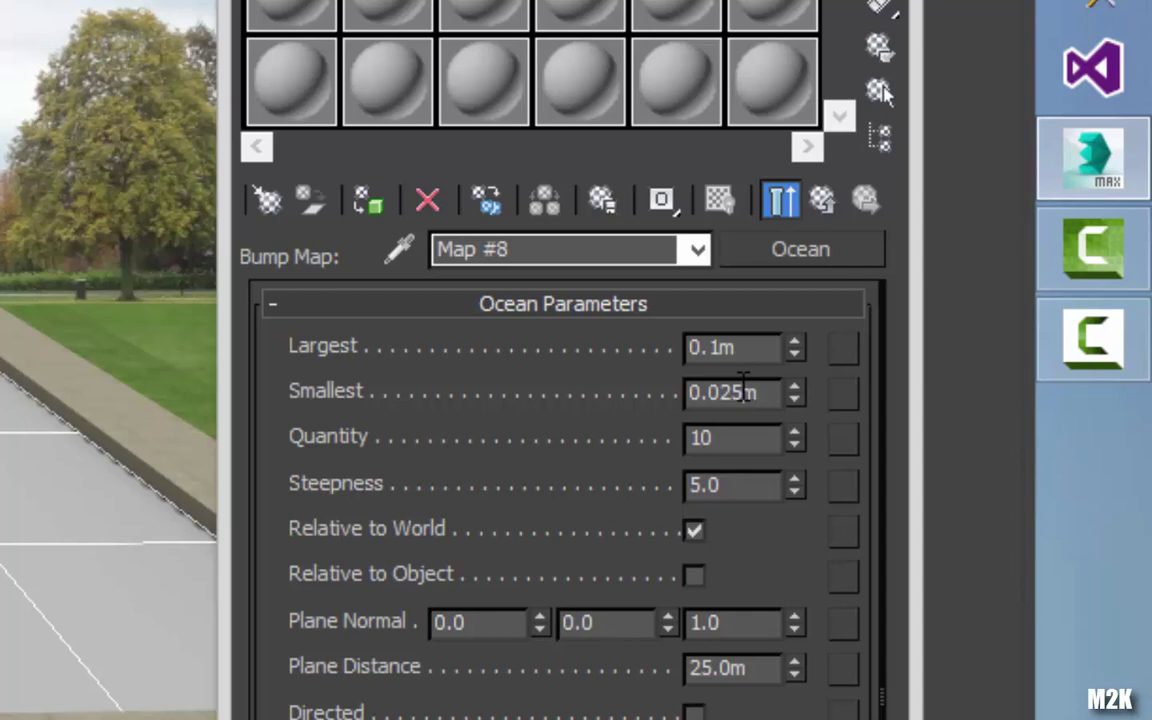
{"action": "left_click_drag", "start_coordinate": [720, 391], "coordinate": [751, 397]}
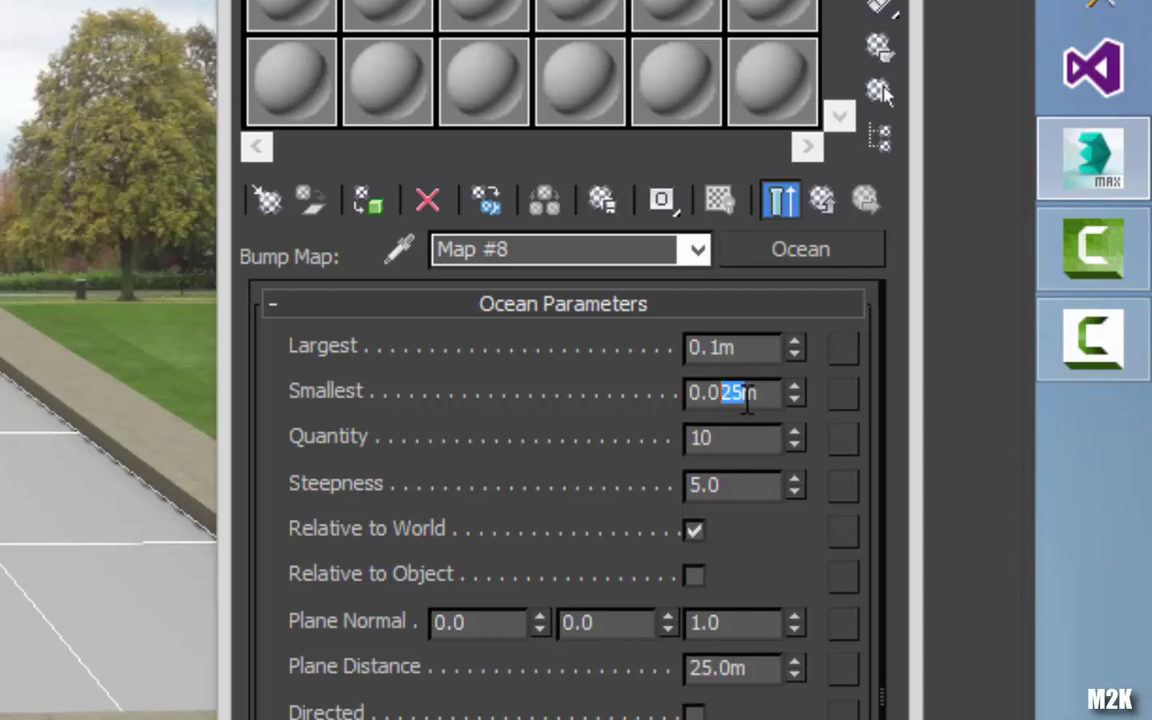
{"action": "left_click", "coordinate": [742, 393]}
{"action": "type", "text": "5"}
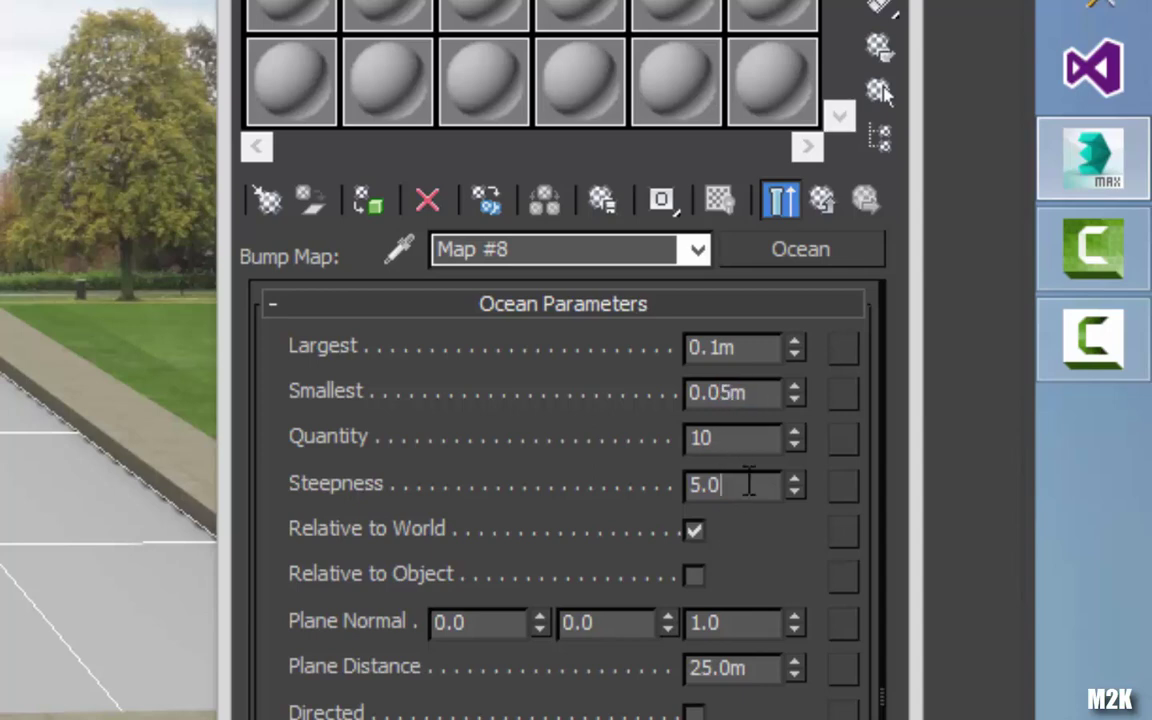
{"action": "key", "text": "shift+q"}
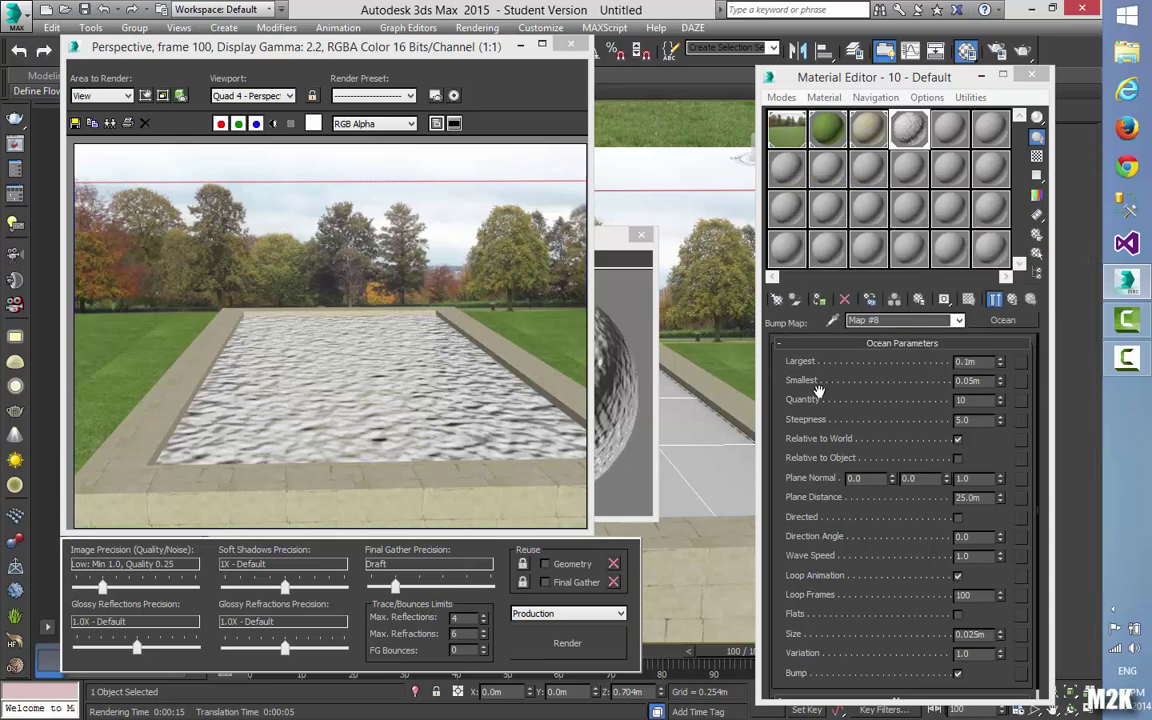
{"action": "left_click", "coordinate": [520, 47]}
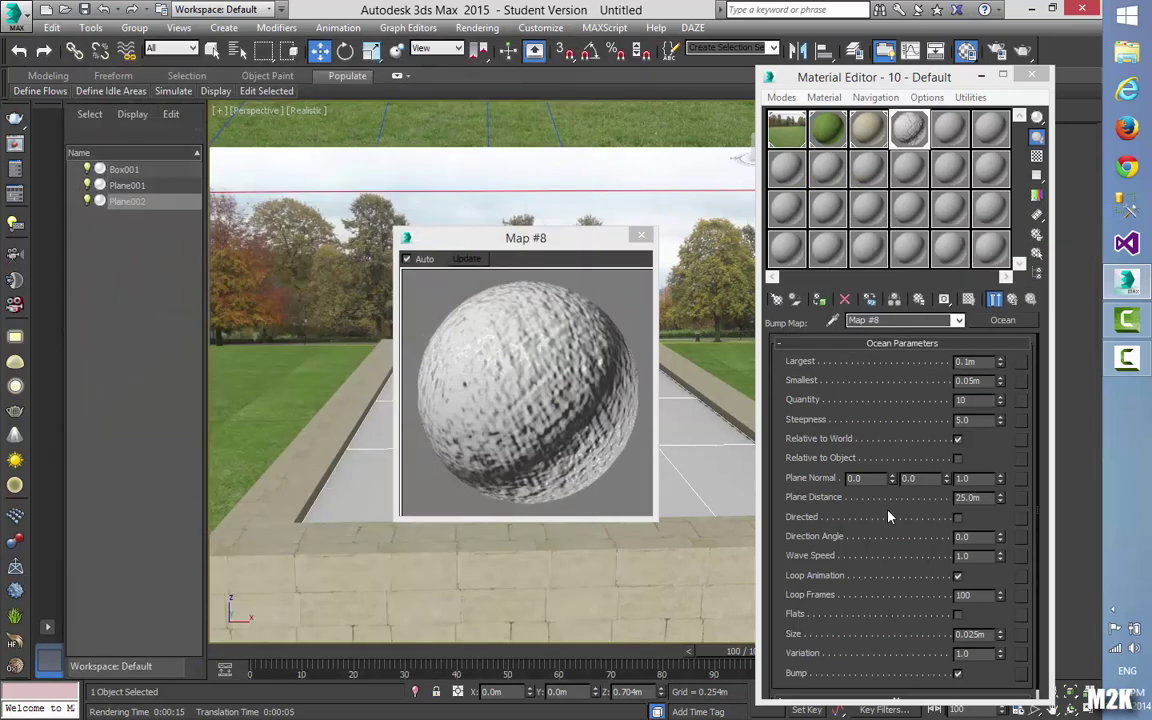
- Set the Ocean map's Largest to 1.0 m and Smallest to 0.2 m, and render the perspective view
{"action": "left_click", "coordinate": [966, 361]}
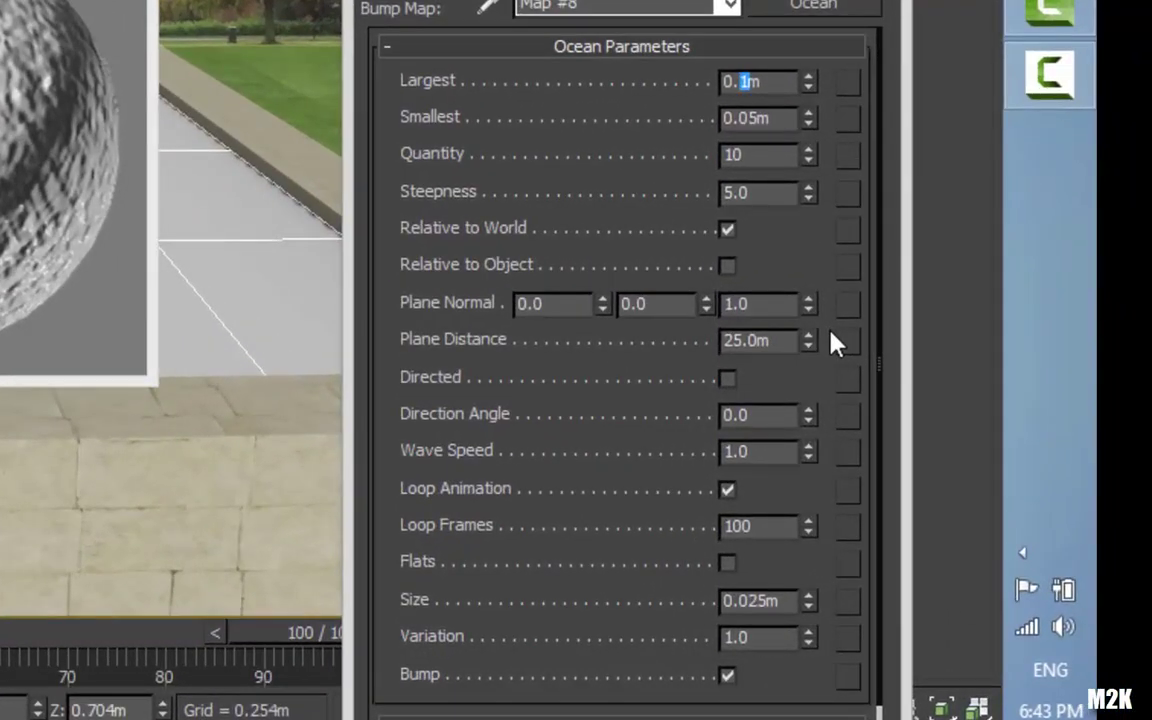
{"action": "type", "text": "5"}
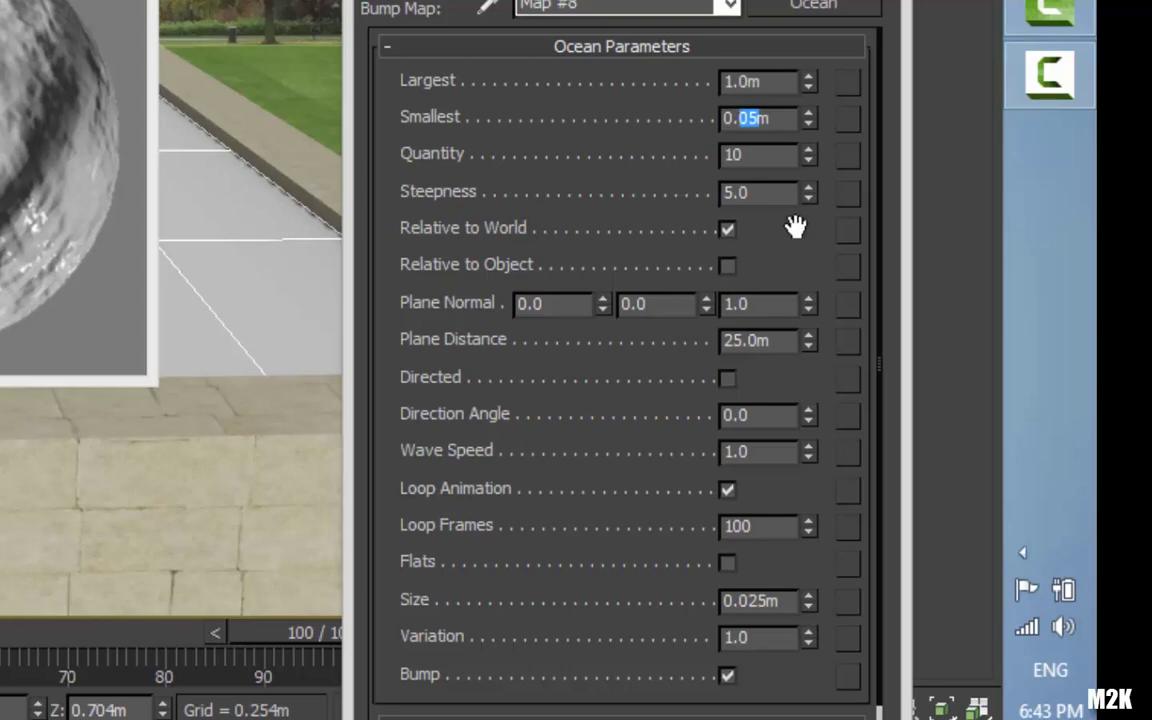
{"action": "type", "text": "2"}
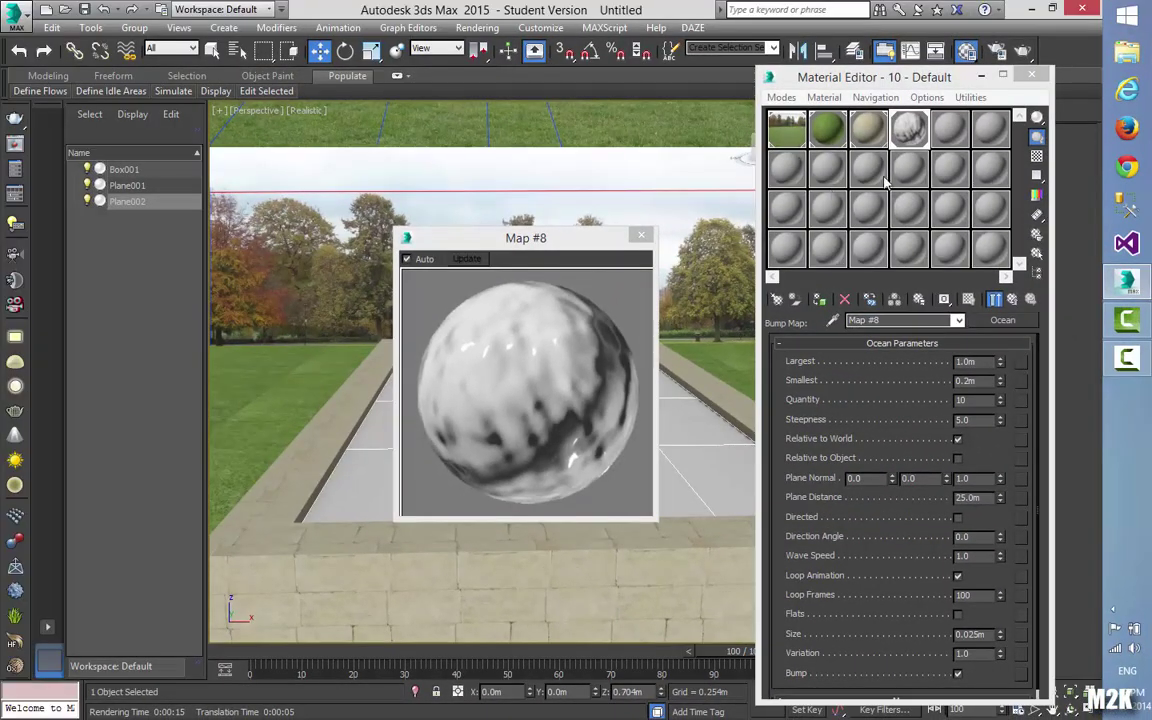
{"action": "left_click", "coordinate": [1022, 50]}
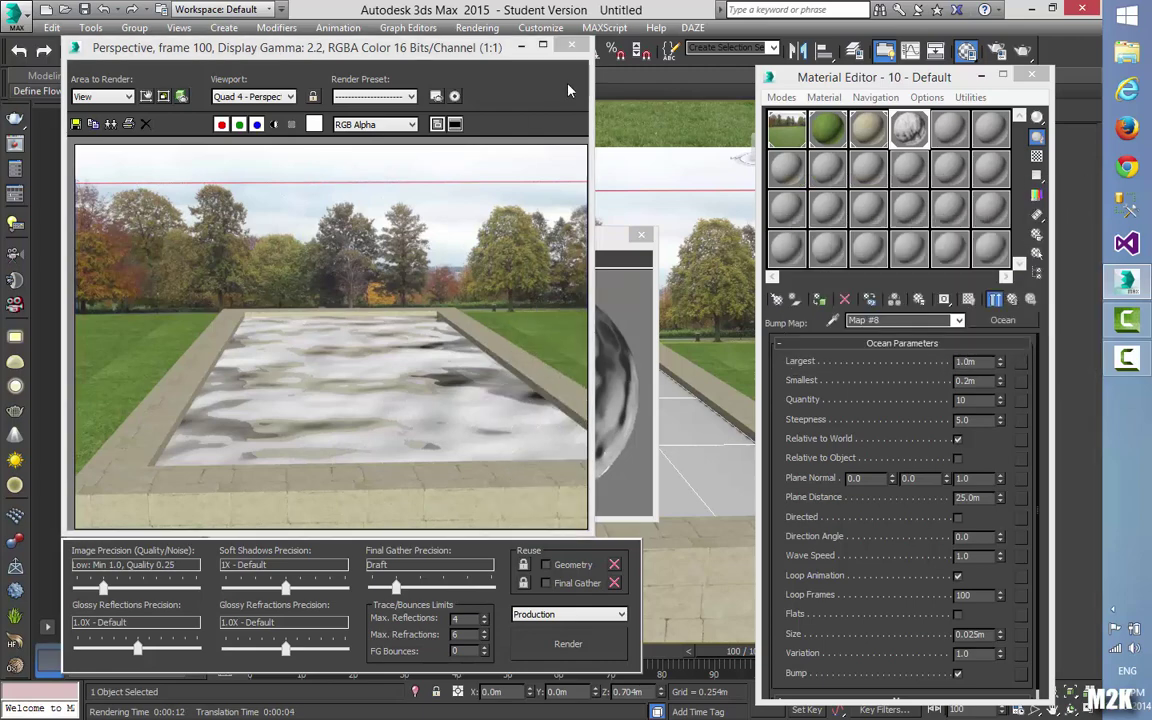
- Set the Ocean map's Smallest wave size to 0.05 m and render the perspective view
{"action": "left_click", "coordinate": [521, 46]}
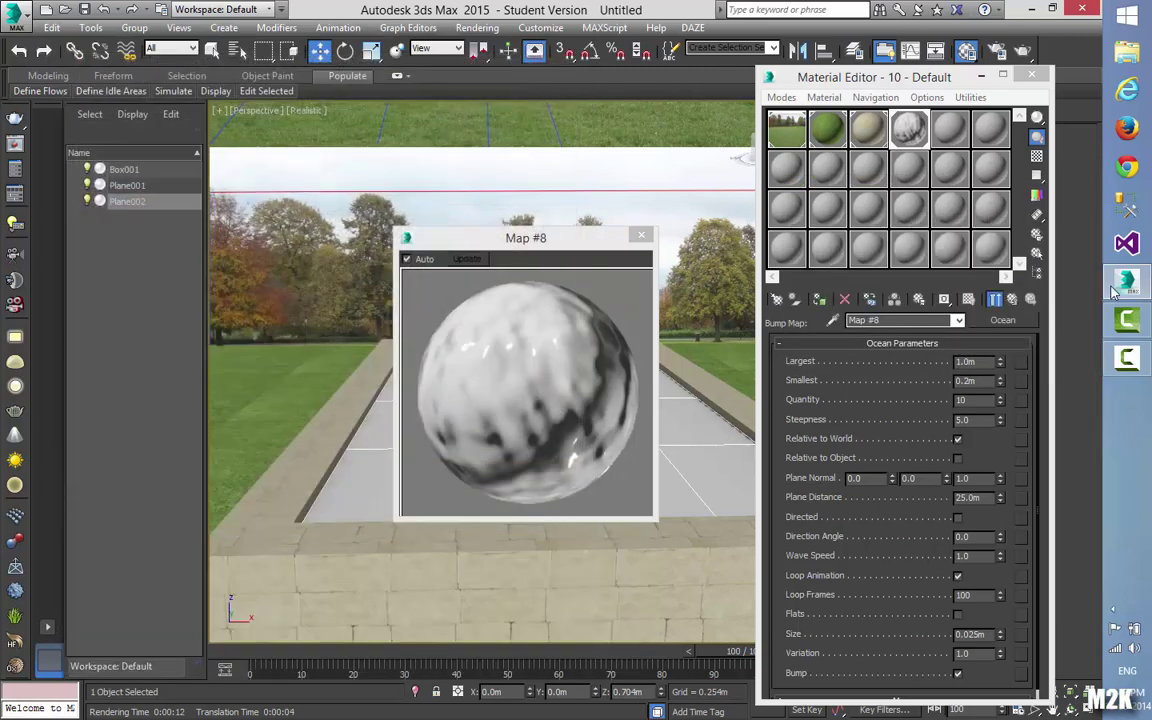
{"action": "double_click", "coordinate": [965, 380]}
{"action": "type", "text": "0.2"}
{"action": "key", "text": "Return"}
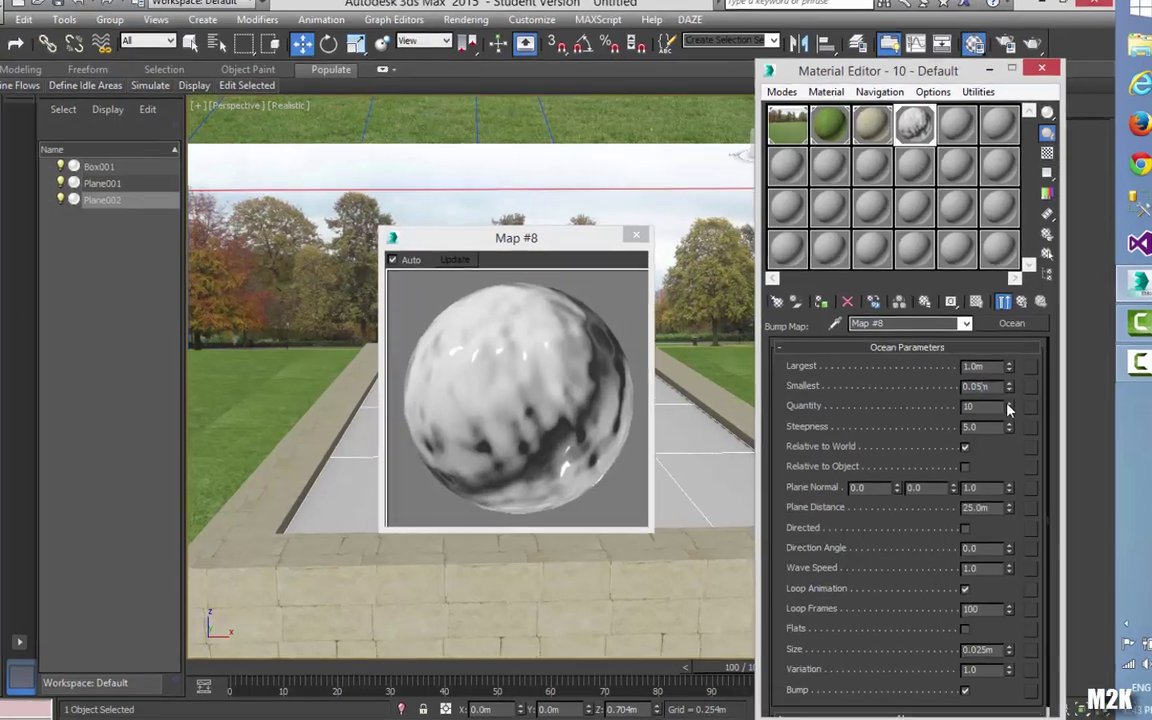
{"action": "type", "text": "0.05"}
{"action": "key", "text": "Return"}
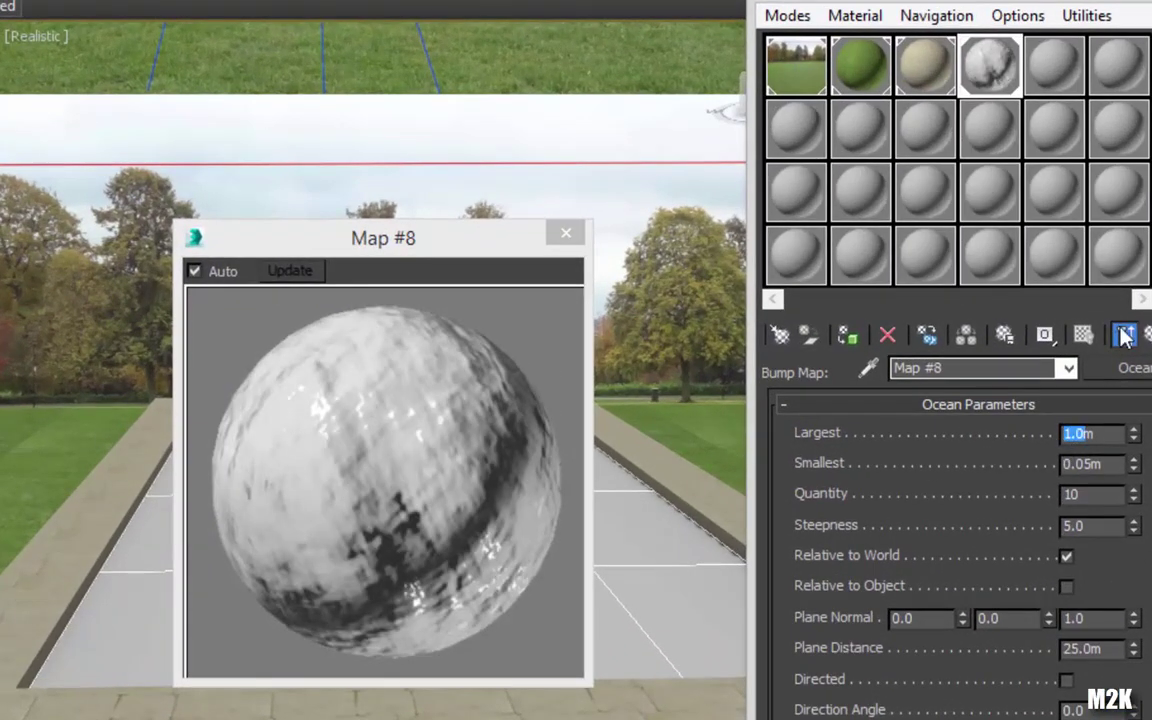
{"action": "key", "text": "shift+q"}
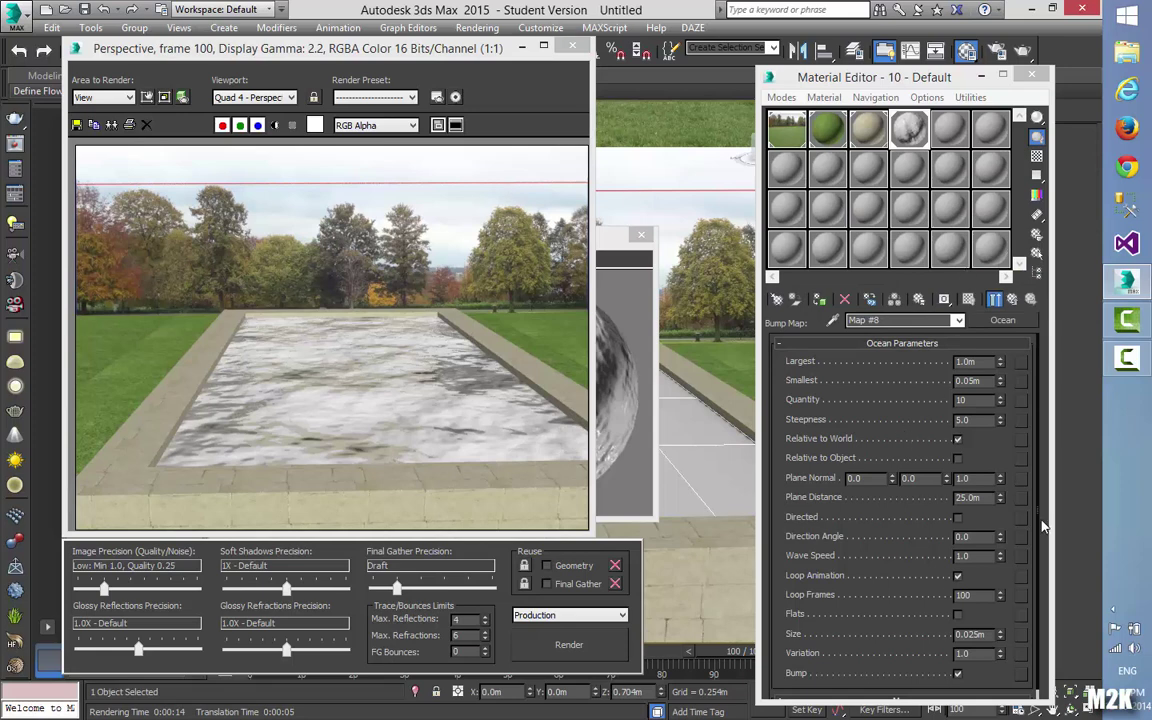
- Close the render window, the Ocean map preview and the Material Editor
{"action": "left_click", "coordinate": [574, 48]}
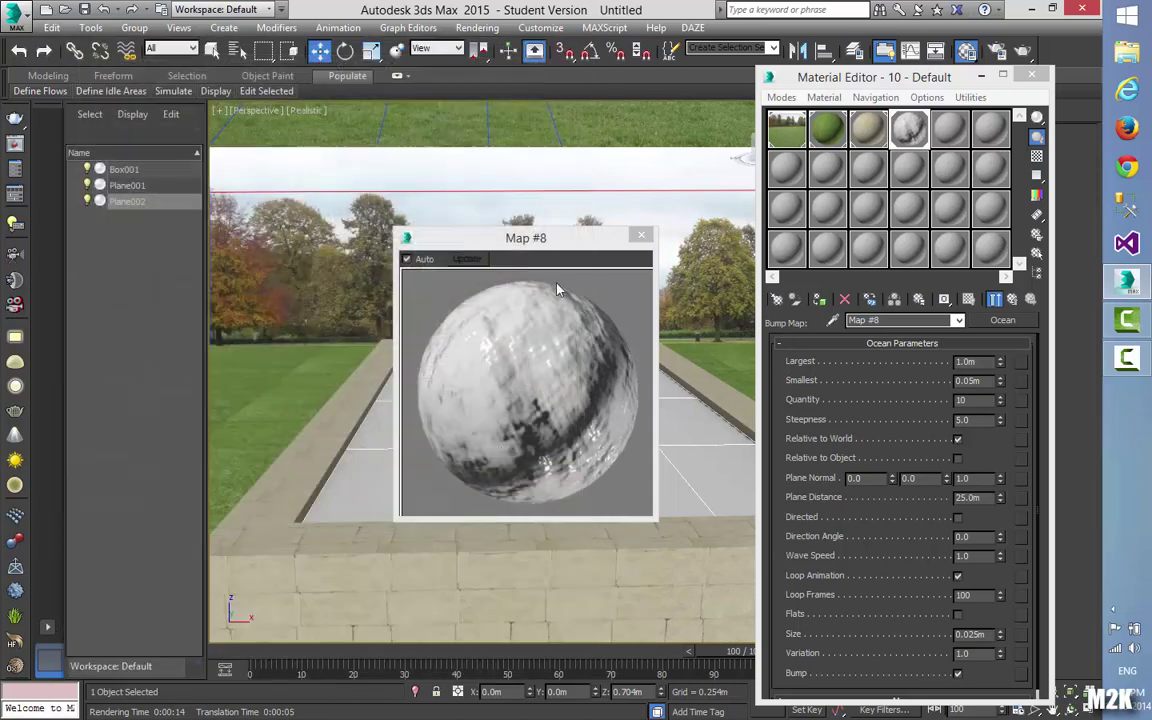
{"action": "left_click", "coordinate": [641, 235]}
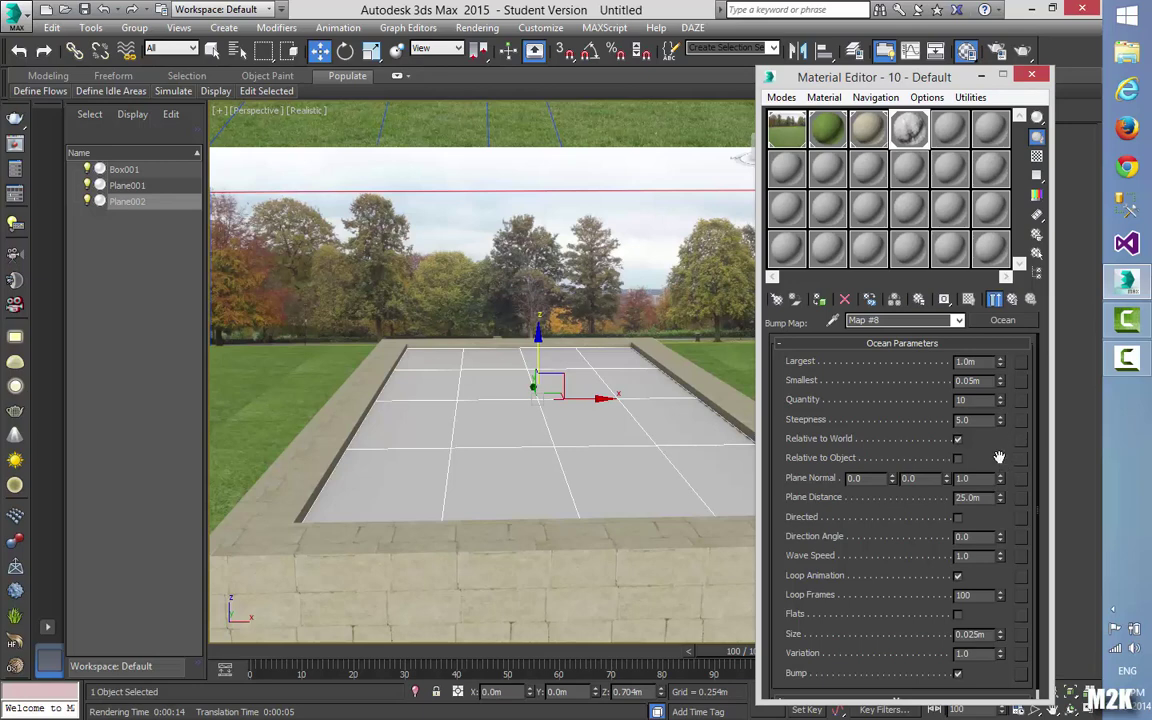
{"action": "left_click_drag", "start_coordinate": [998, 457], "coordinate": [998, 432]}
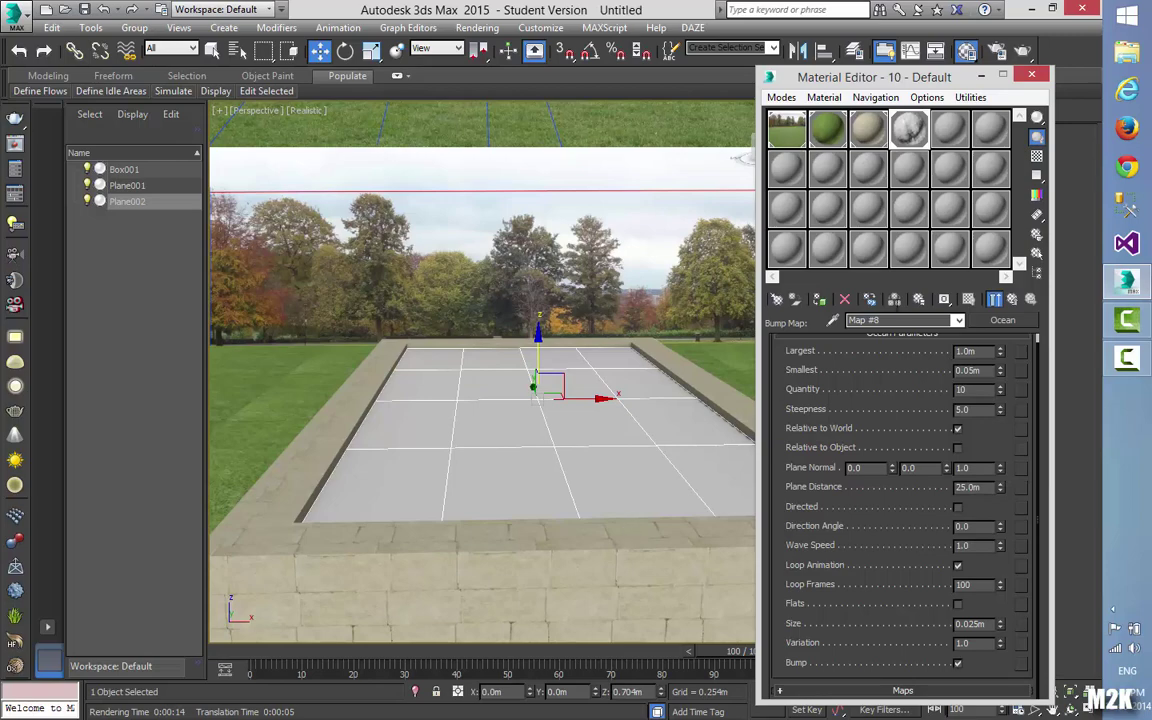
{"action": "left_click", "coordinate": [1030, 77]}
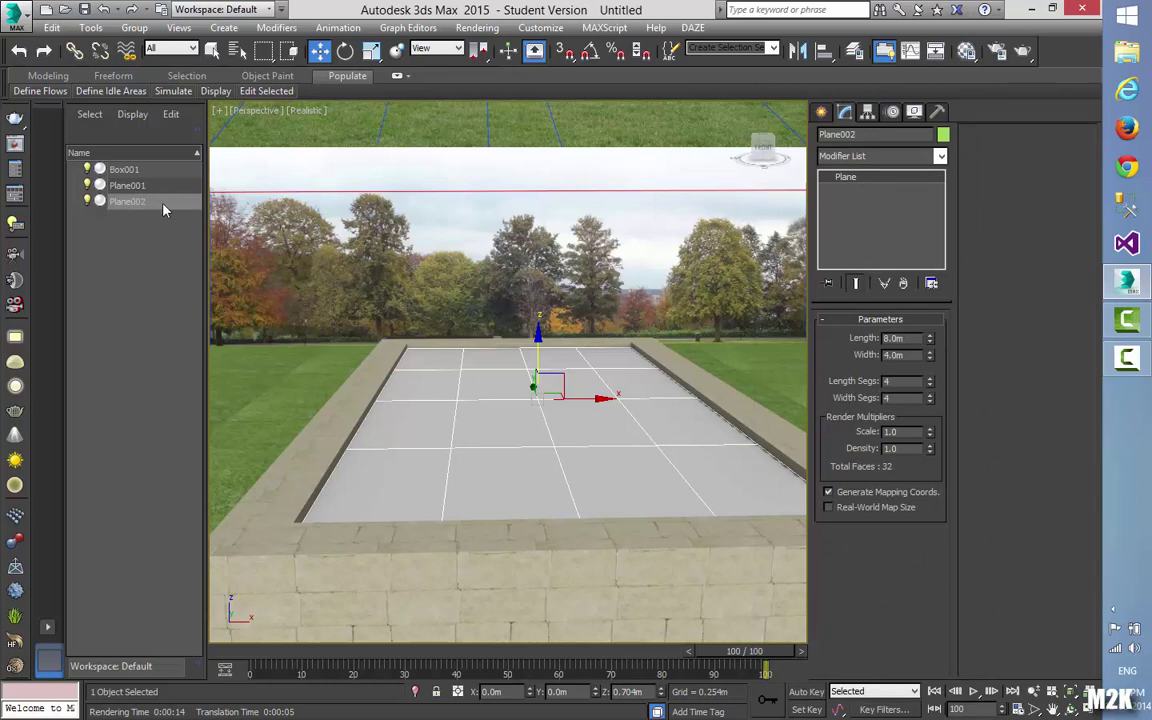
- Move the pool box and water plane together down into the grass and farther back, then check them with a test render
{"action": "left_click", "coordinate": [124, 170], "text": "ctrl"}
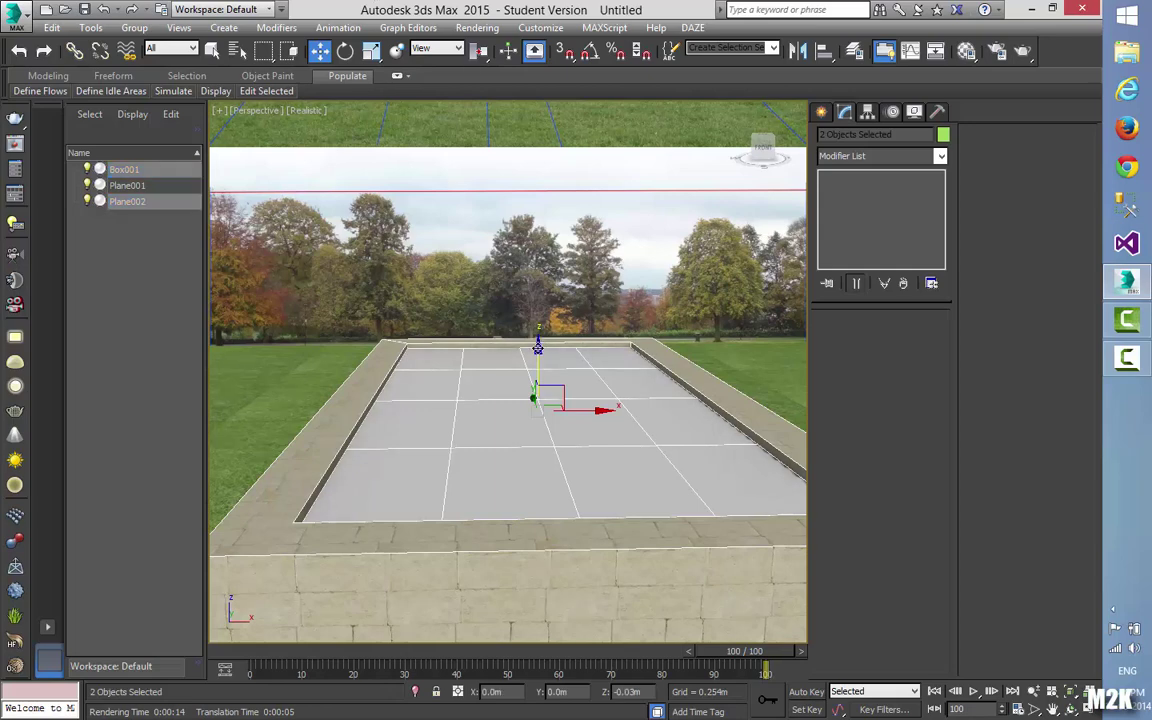
{"action": "left_click_drag", "start_coordinate": [538, 347], "coordinate": [548, 389]}
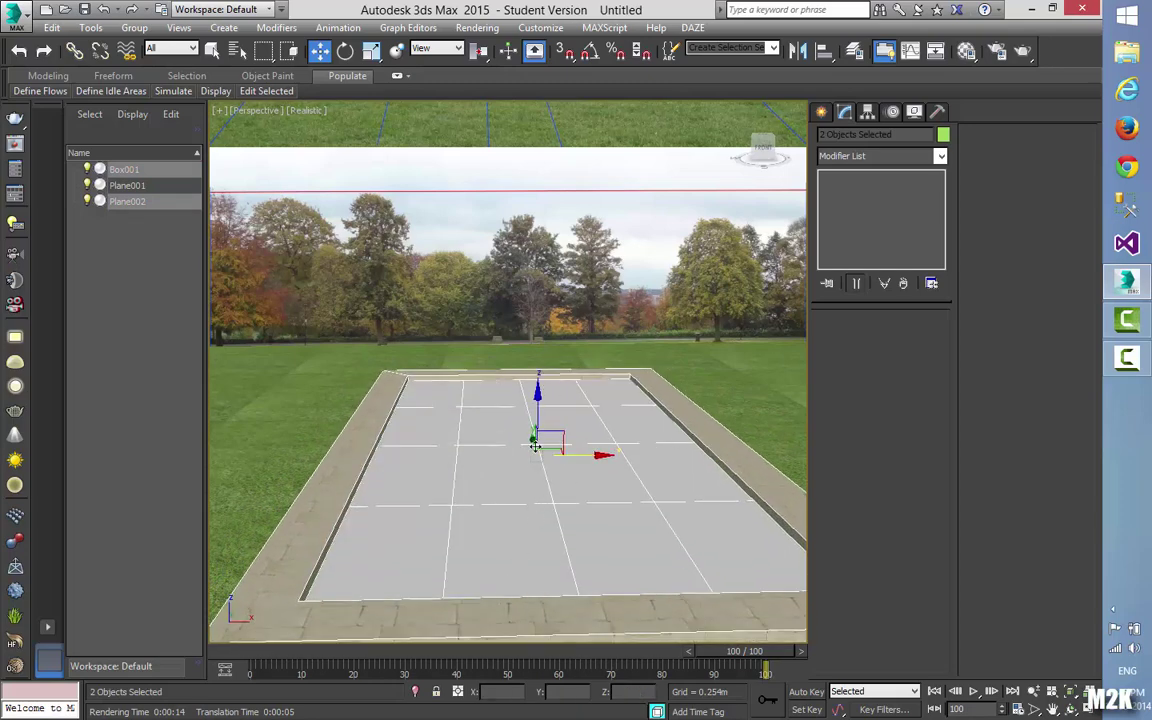
{"action": "left_click_drag", "start_coordinate": [535, 445], "coordinate": [527, 396]}
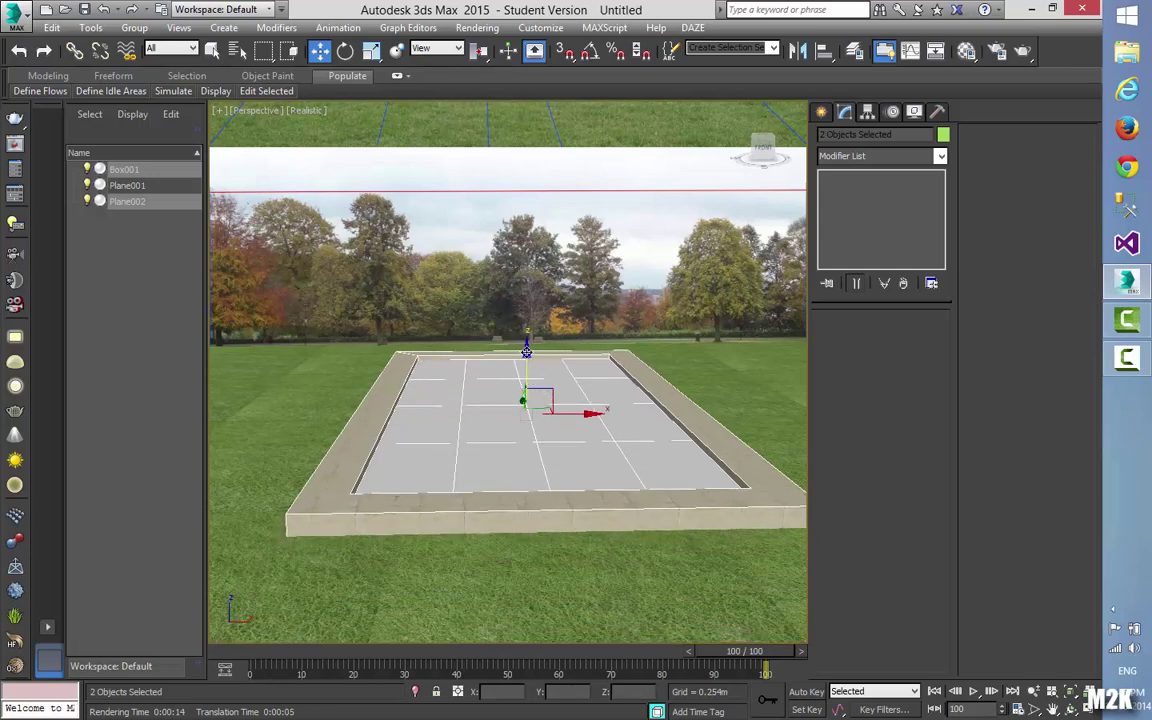
{"action": "mouse_move", "coordinate": [527, 352]}
{"action": "left_mouse_down"}
{"action": "mouse_move", "coordinate": [533, 324]}
{"action": "mouse_move", "coordinate": [541, 350]}
{"action": "left_mouse_up"}
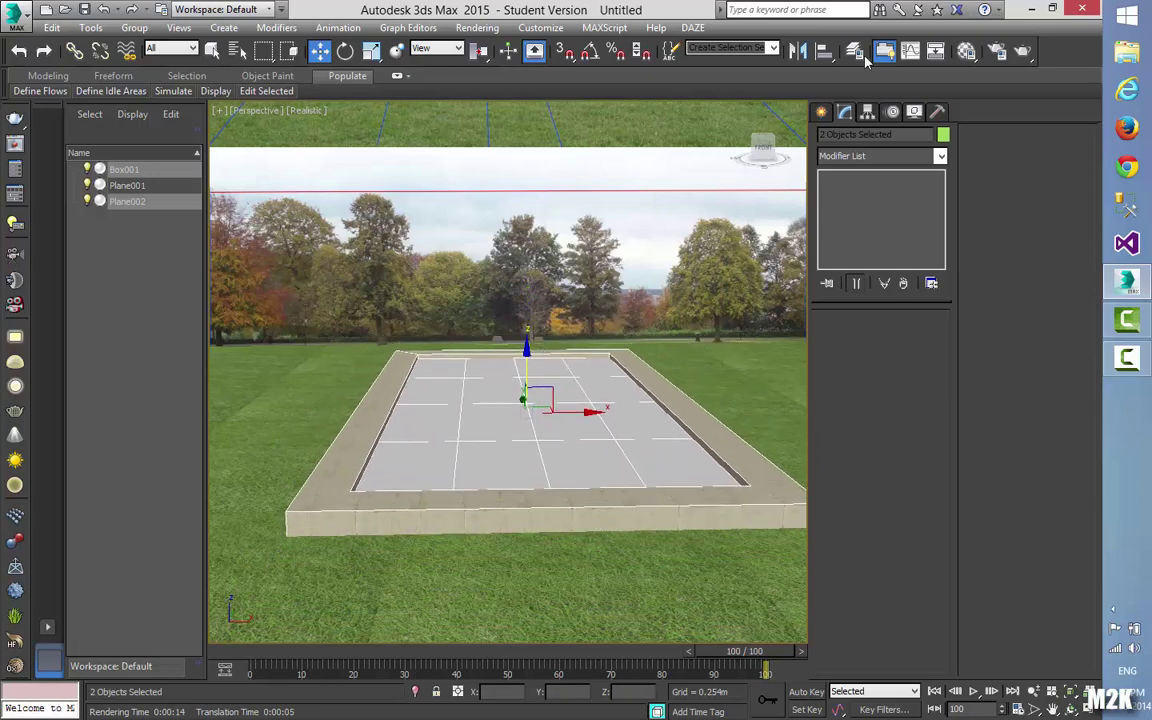
{"action": "left_click", "coordinate": [1024, 51]}
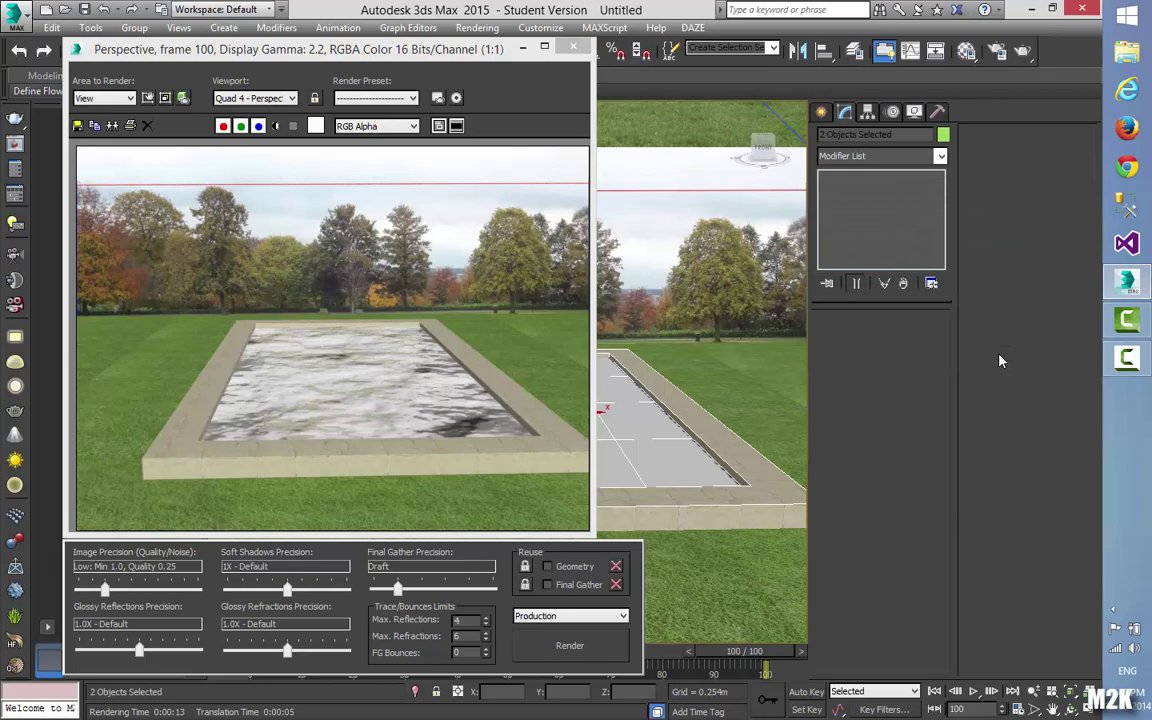
{"action": "left_click", "coordinate": [572, 48]}
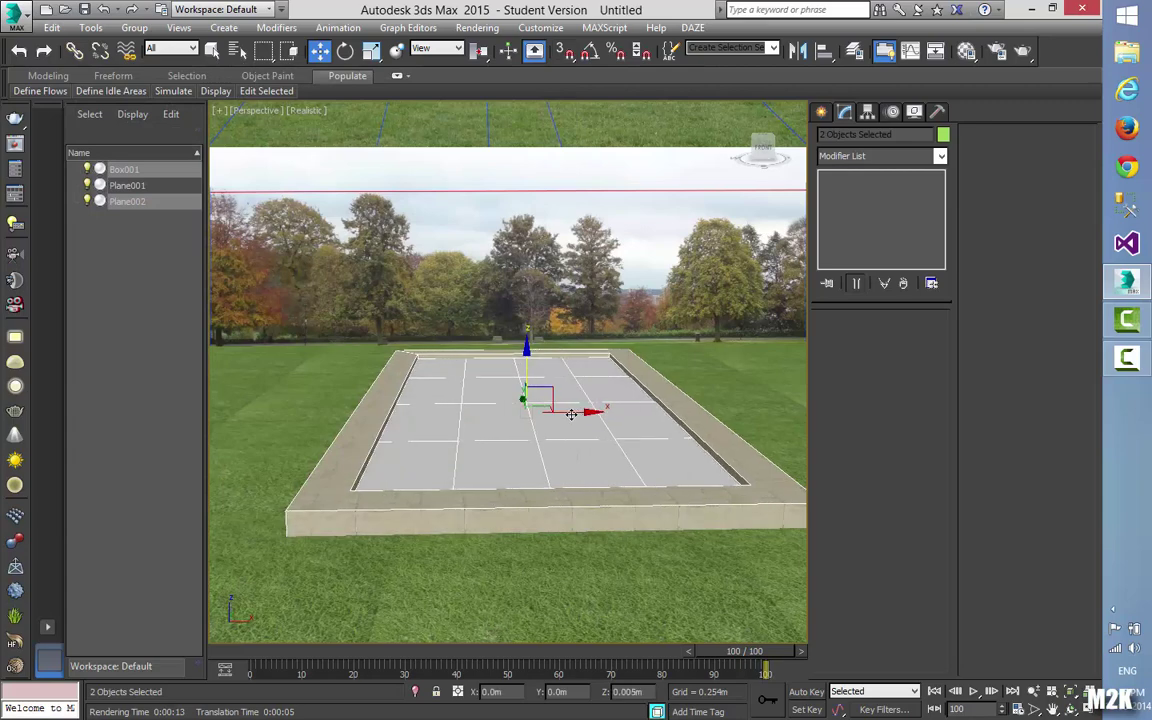
- Shift the pool and water sideways along X to fit within the view, lower them slightly and test-render the perspective view
{"action": "mouse_move", "coordinate": [586, 411]}
{"action": "left_mouse_down"}
{"action": "mouse_move", "coordinate": [556, 412]}
{"action": "mouse_move", "coordinate": [566, 411]}
{"action": "left_mouse_up"}
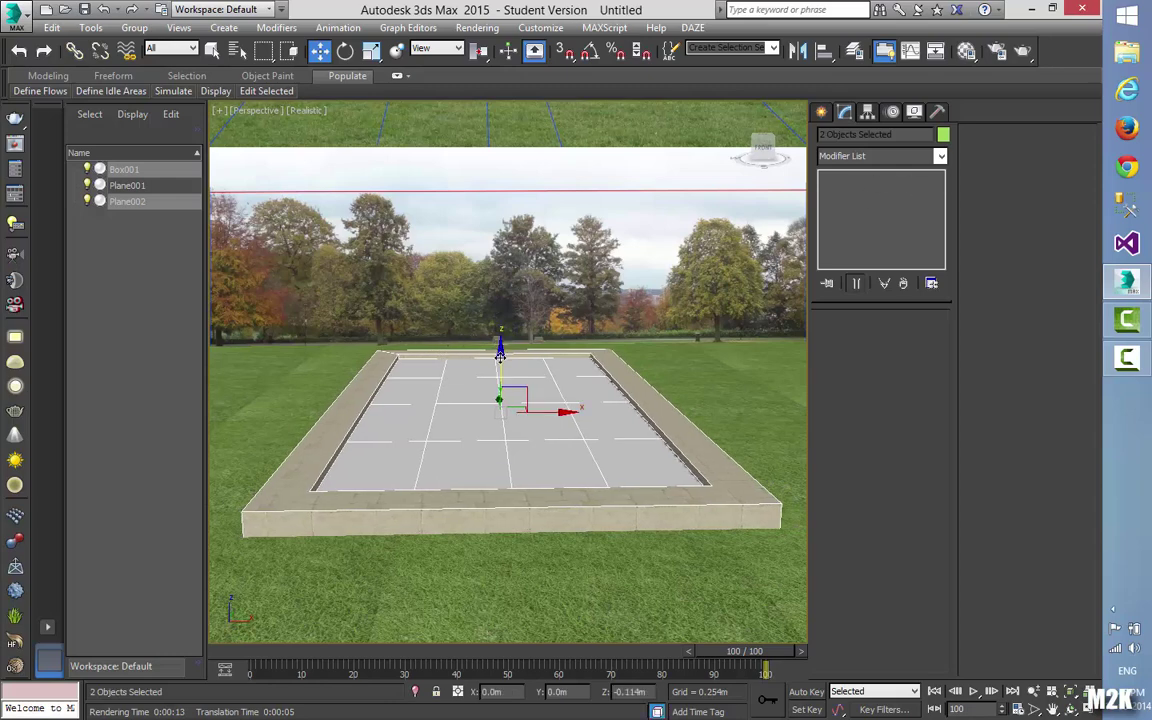
{"action": "left_click_drag", "start_coordinate": [500, 347], "coordinate": [496, 352]}
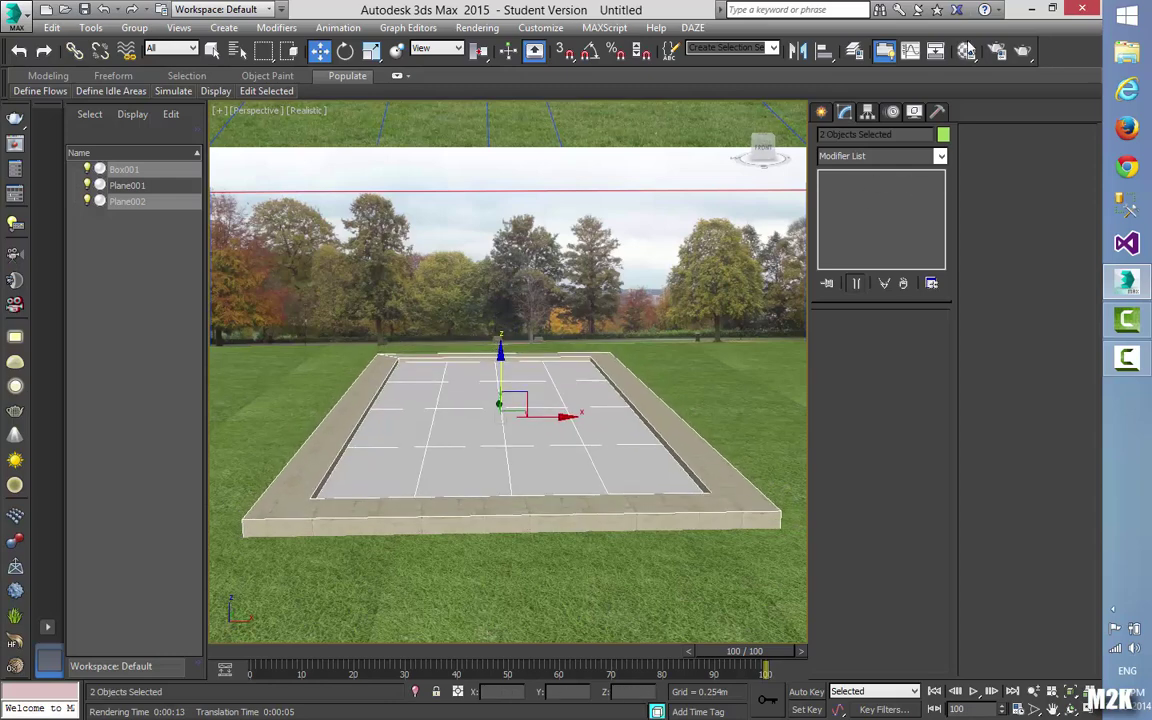
{"action": "left_click", "coordinate": [1021, 52]}
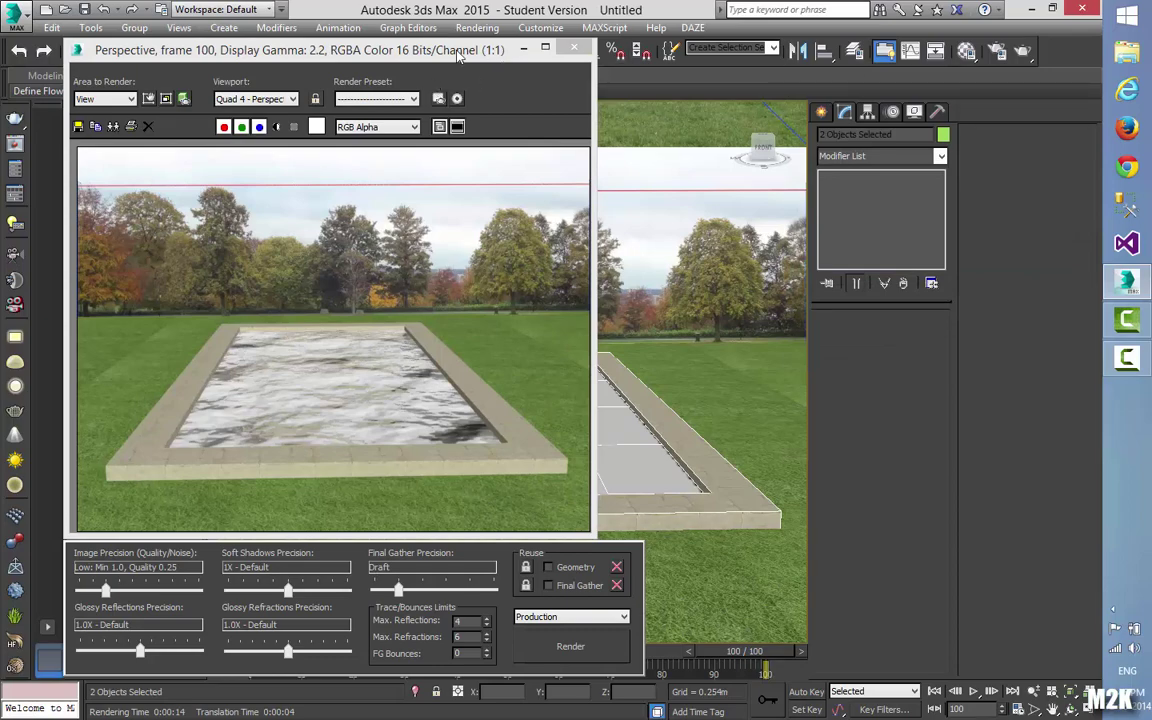
{"action": "left_click_drag", "start_coordinate": [458, 57], "coordinate": [549, 55]}
{"action": "left_click", "coordinate": [674, 44]}
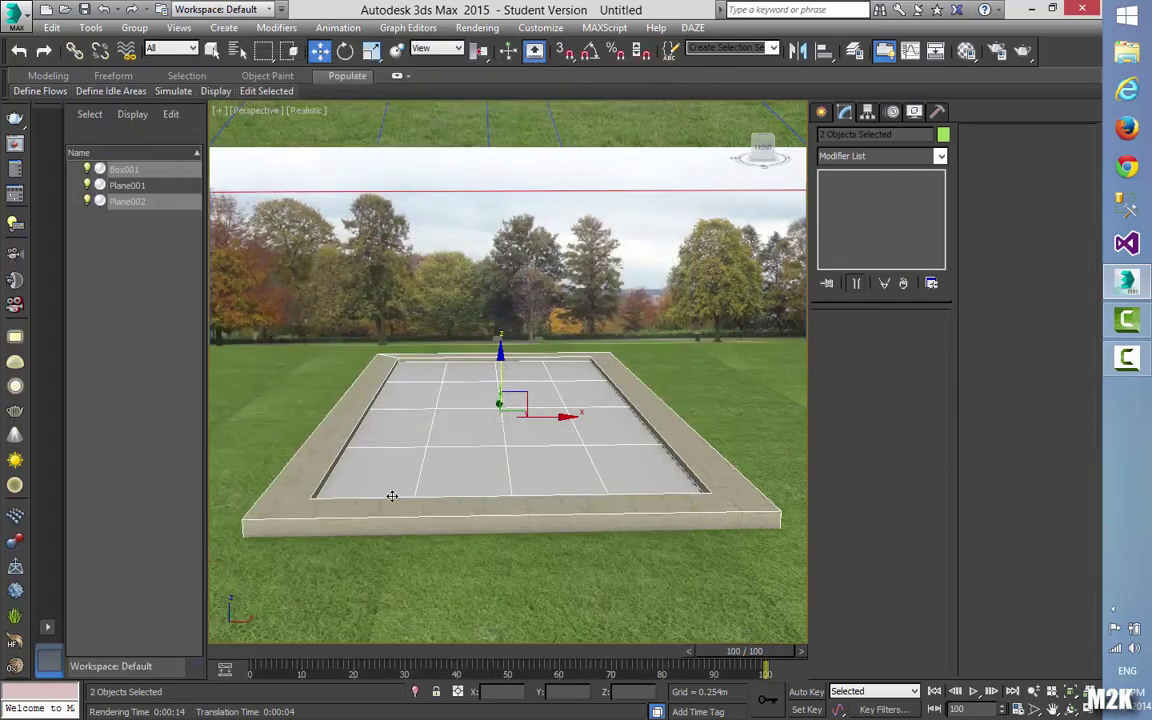
- Go to frame 0, turn on Auto Key recording and reopen the Material Editor
{"action": "left_click_drag", "start_coordinate": [775, 655], "coordinate": [243, 655]}
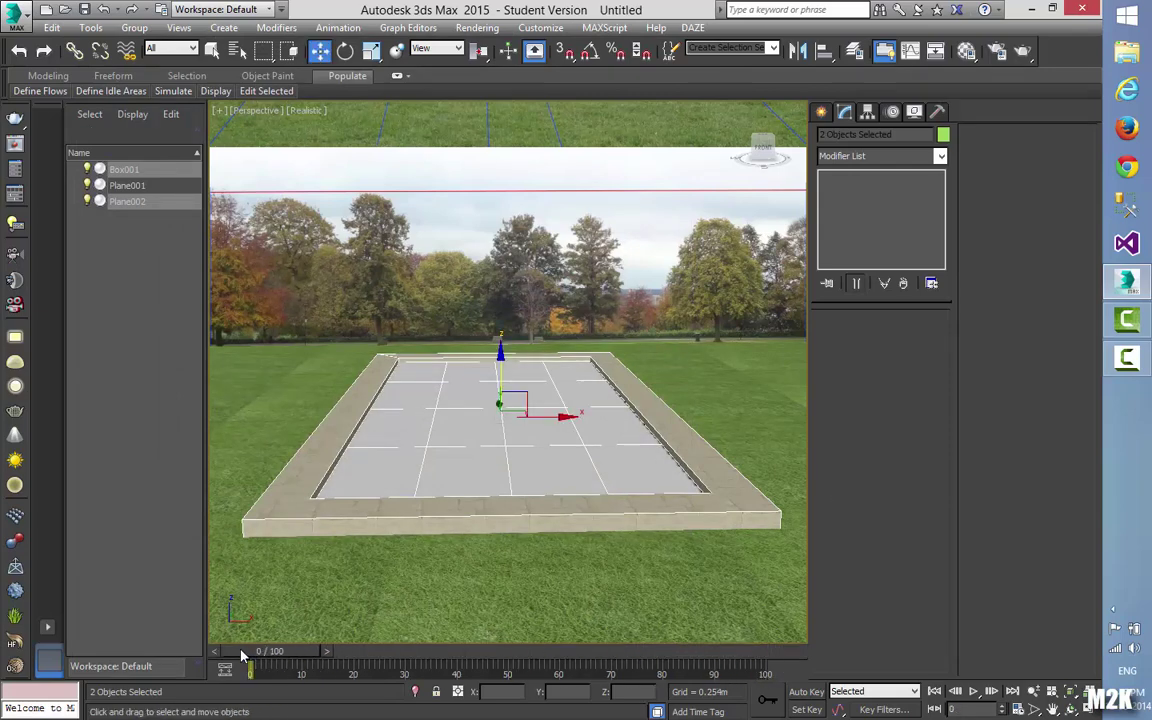
{"action": "left_click", "coordinate": [806, 692]}
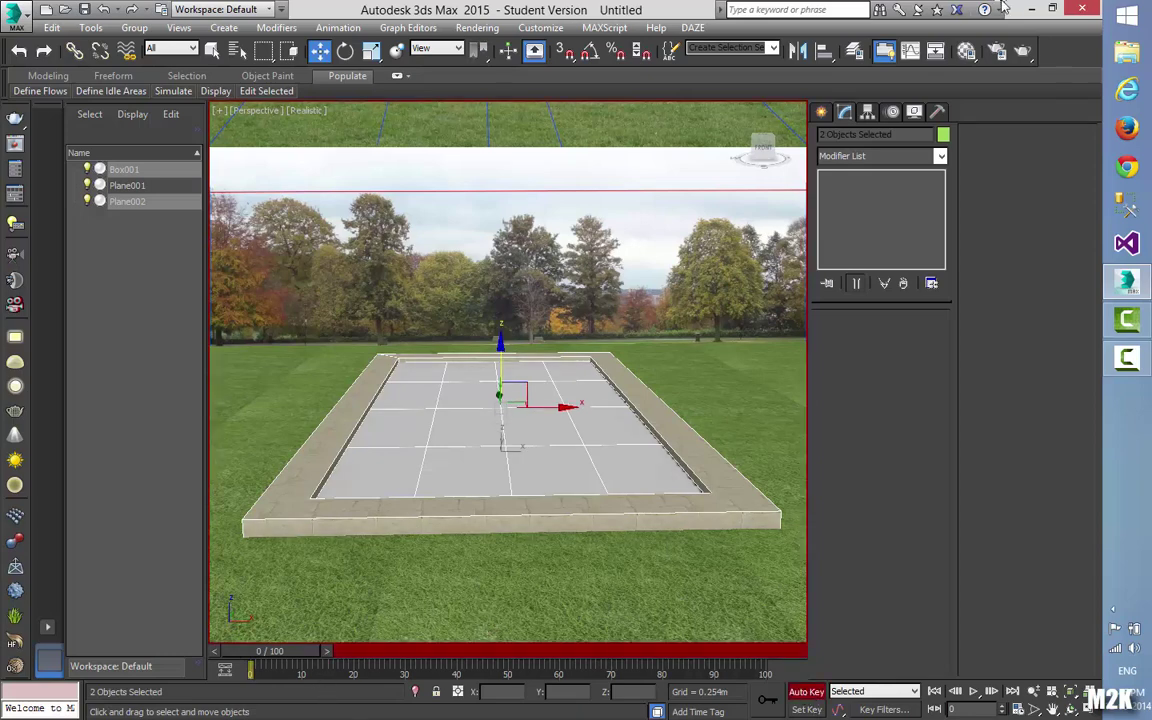
{"action": "left_click", "coordinate": [965, 55]}
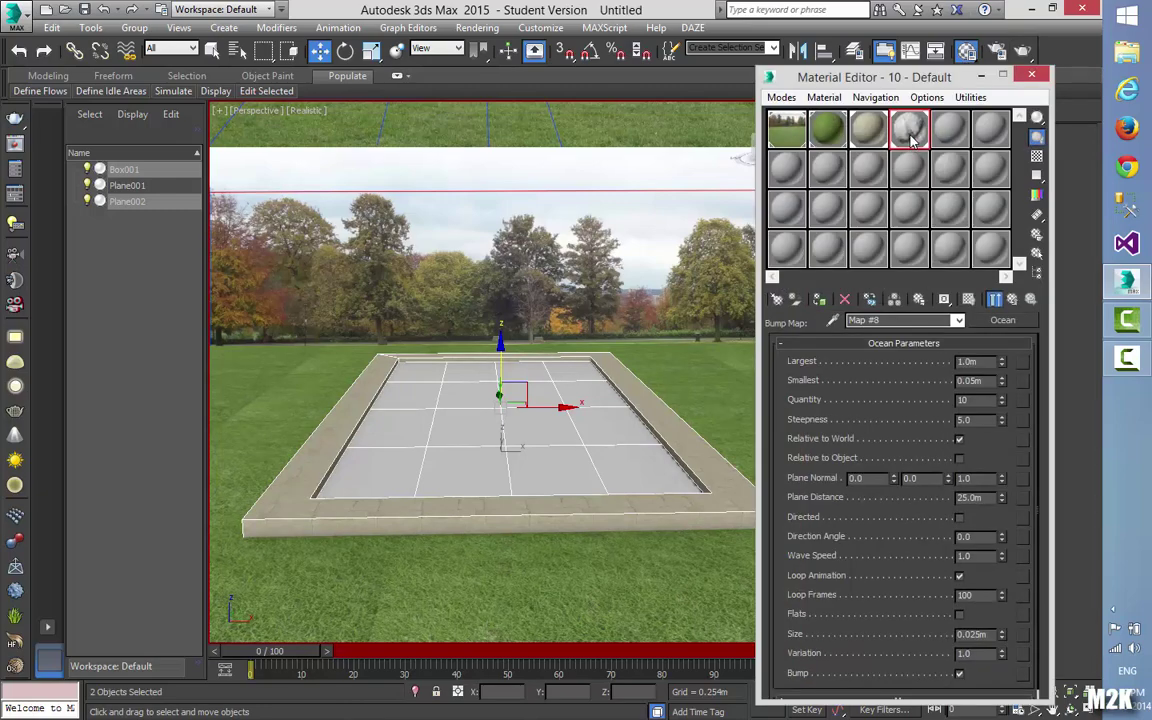
{"action": "left_click_drag", "start_coordinate": [945, 85], "coordinate": [991, 65]}
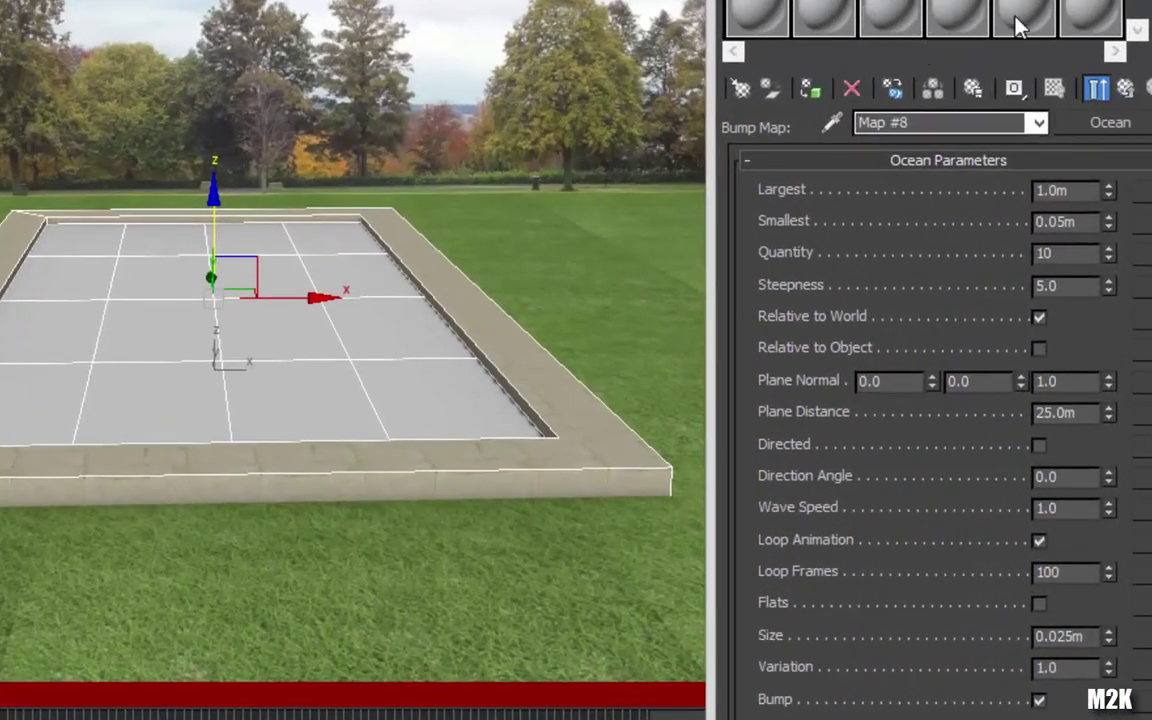
- Return to the parent Arch & Design water material and set its diffuse color to dark teal (about 0.02, 0.125, 0.11)
{"action": "left_click", "coordinate": [1125, 90]}
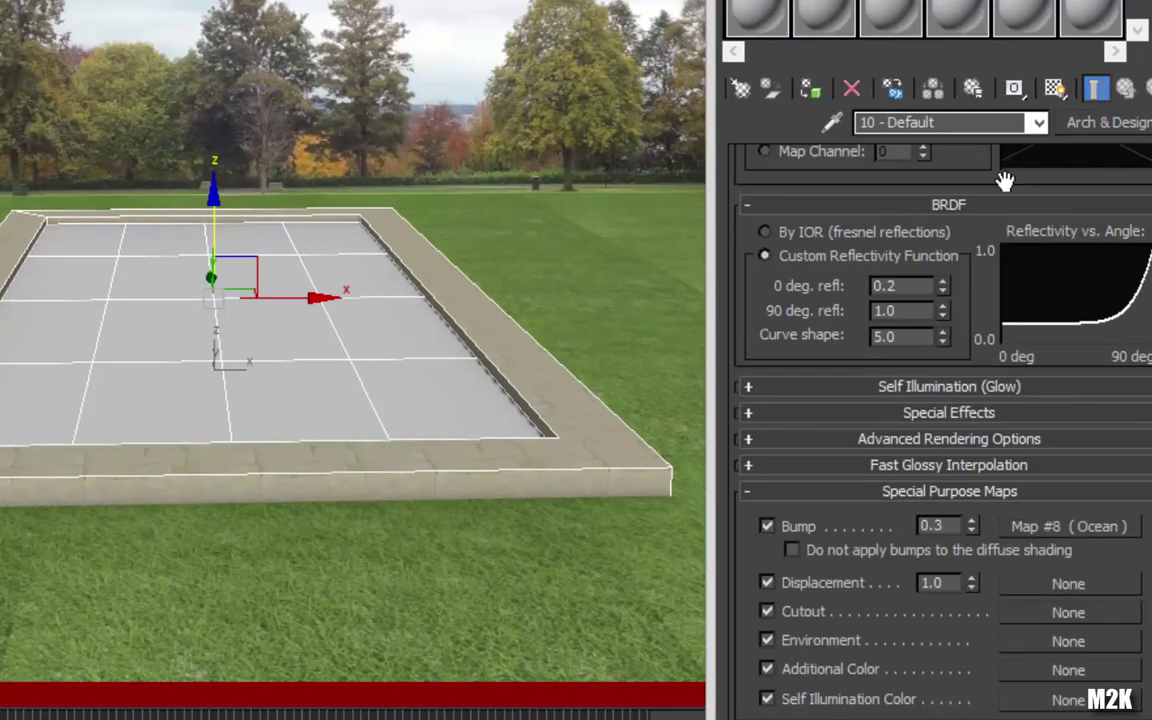
{"action": "left_click_drag", "start_coordinate": [1005, 180], "coordinate": [1023, 689]}
{"action": "left_click_drag", "start_coordinate": [1065, 145], "coordinate": [1058, 387]}
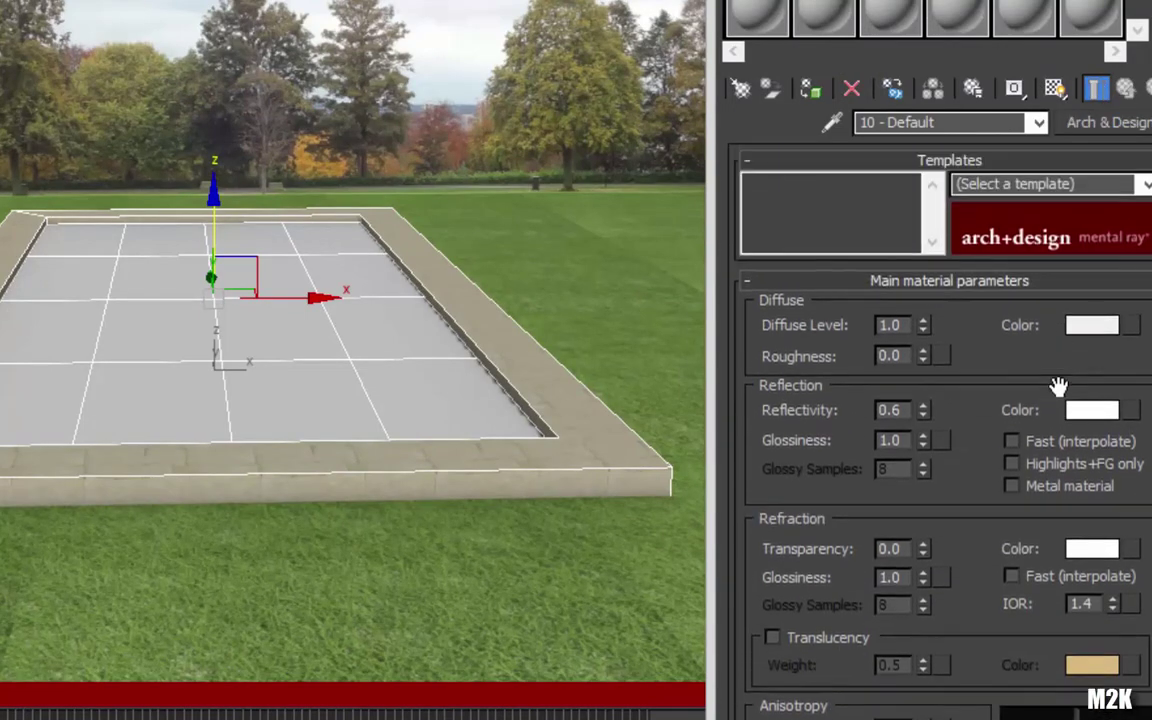
{"action": "left_click", "coordinate": [1075, 330]}
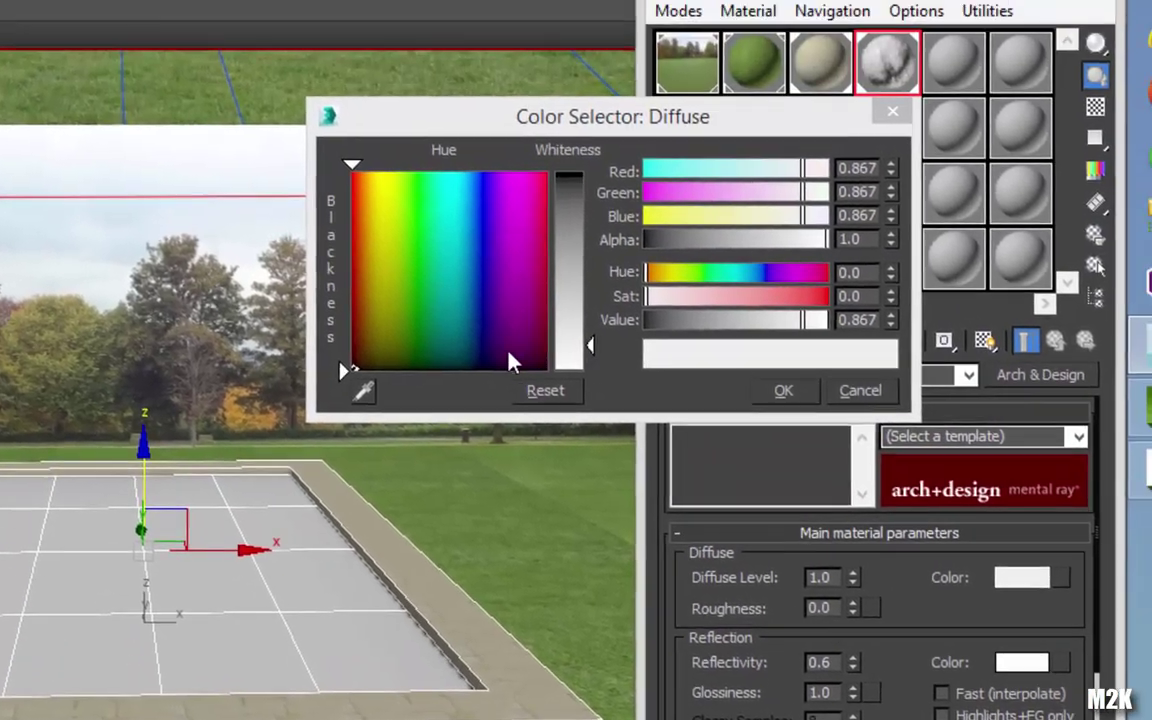
{"action": "left_click", "coordinate": [428, 342]}
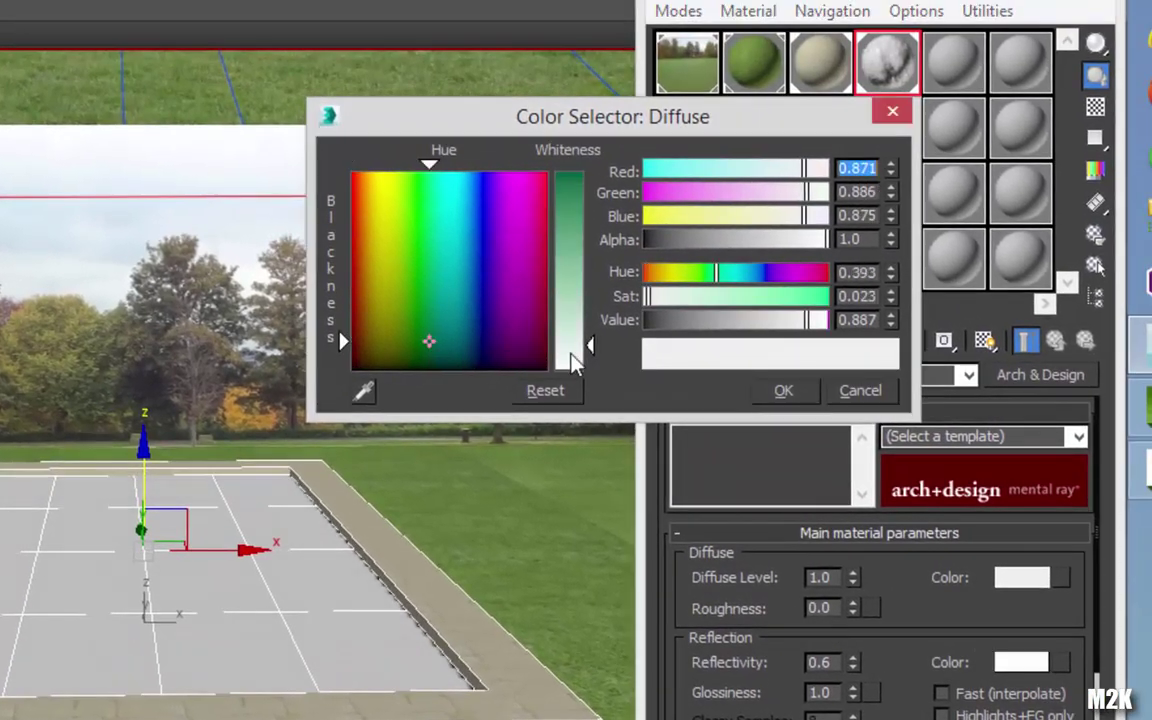
{"action": "left_click_drag", "start_coordinate": [573, 362], "coordinate": [596, 180]}
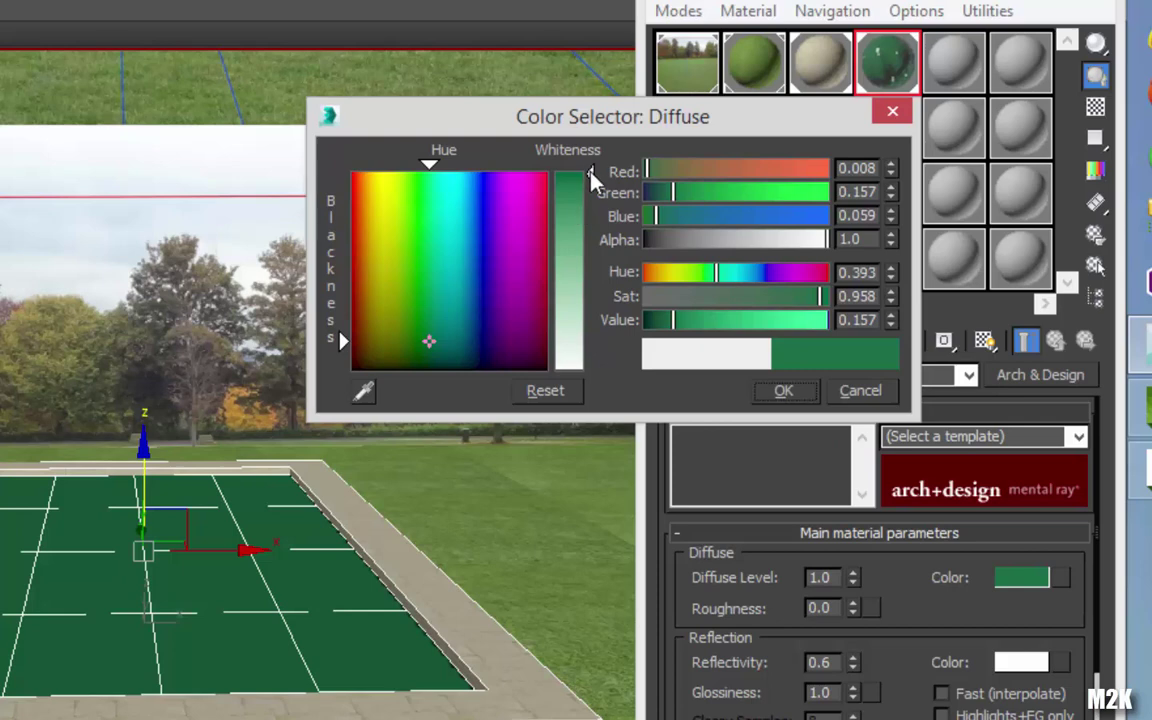
{"action": "left_click_drag", "start_coordinate": [591, 180], "coordinate": [592, 185]}
{"action": "left_click_drag", "start_coordinate": [430, 342], "coordinate": [423, 357]}
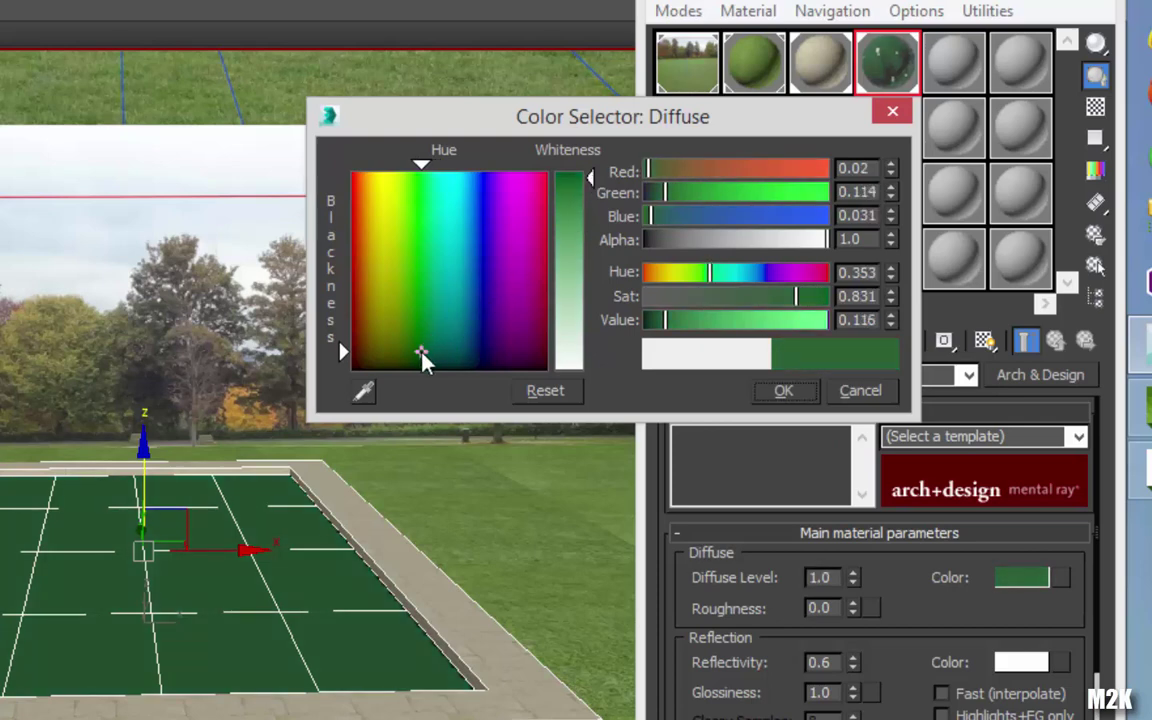
{"action": "left_click_drag", "start_coordinate": [423, 357], "coordinate": [446, 355]}
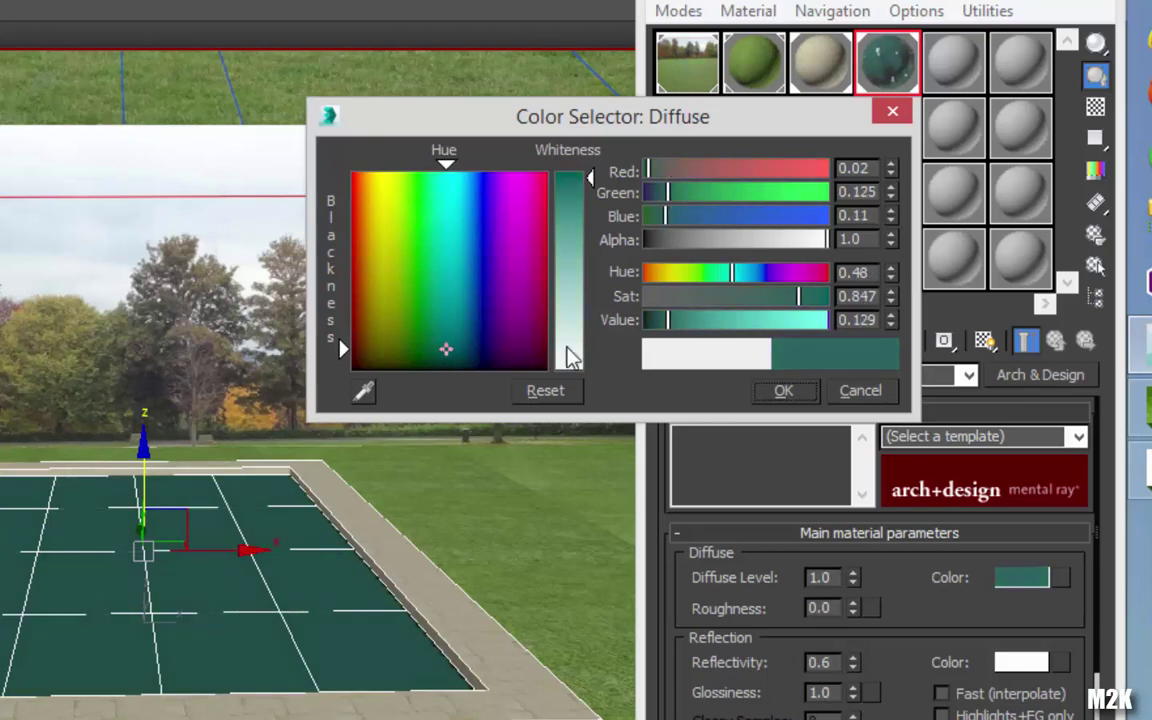
{"action": "left_click", "coordinate": [805, 396]}
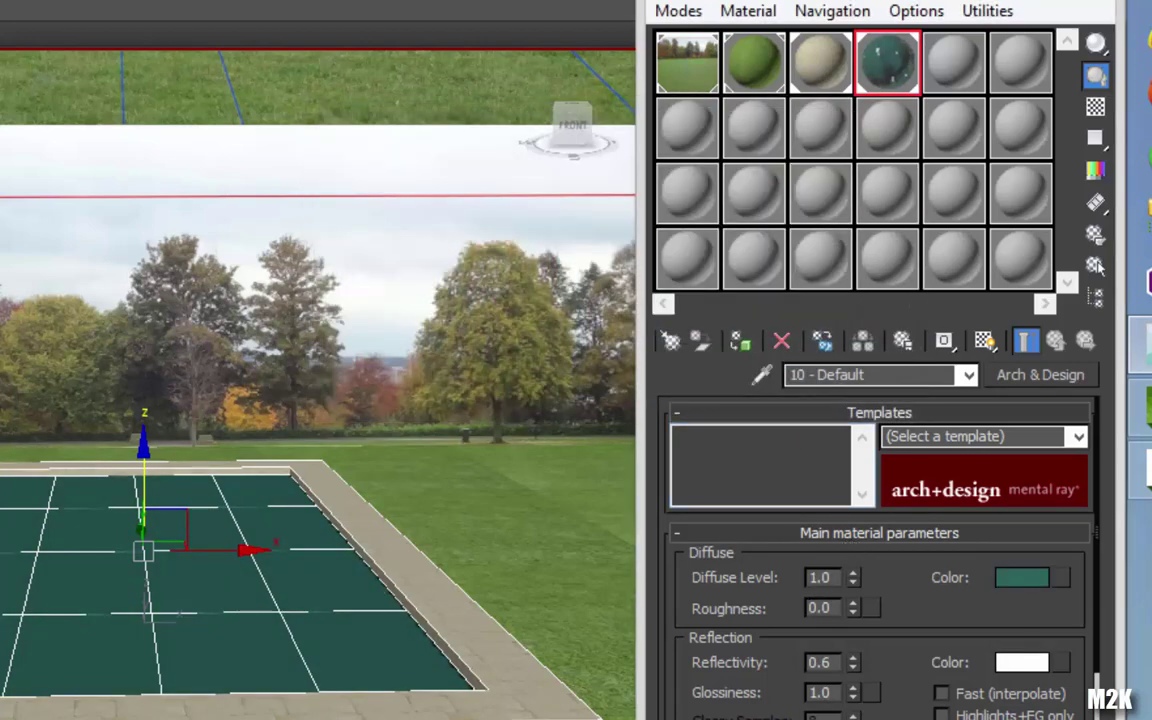
- Brighten the water's diffuse color to a teal blue of about red 0.02, green 0.333 and blue 0.451
{"action": "left_click", "coordinate": [1025, 580]}
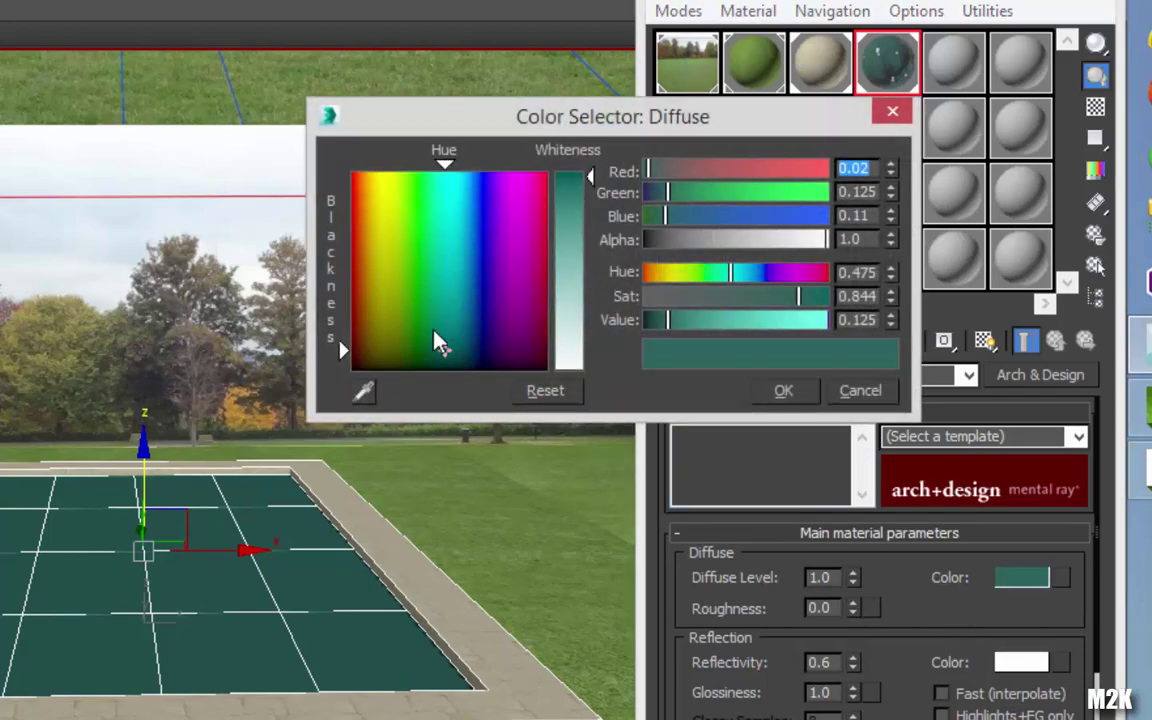
{"action": "left_click_drag", "start_coordinate": [435, 335], "coordinate": [459, 283]}
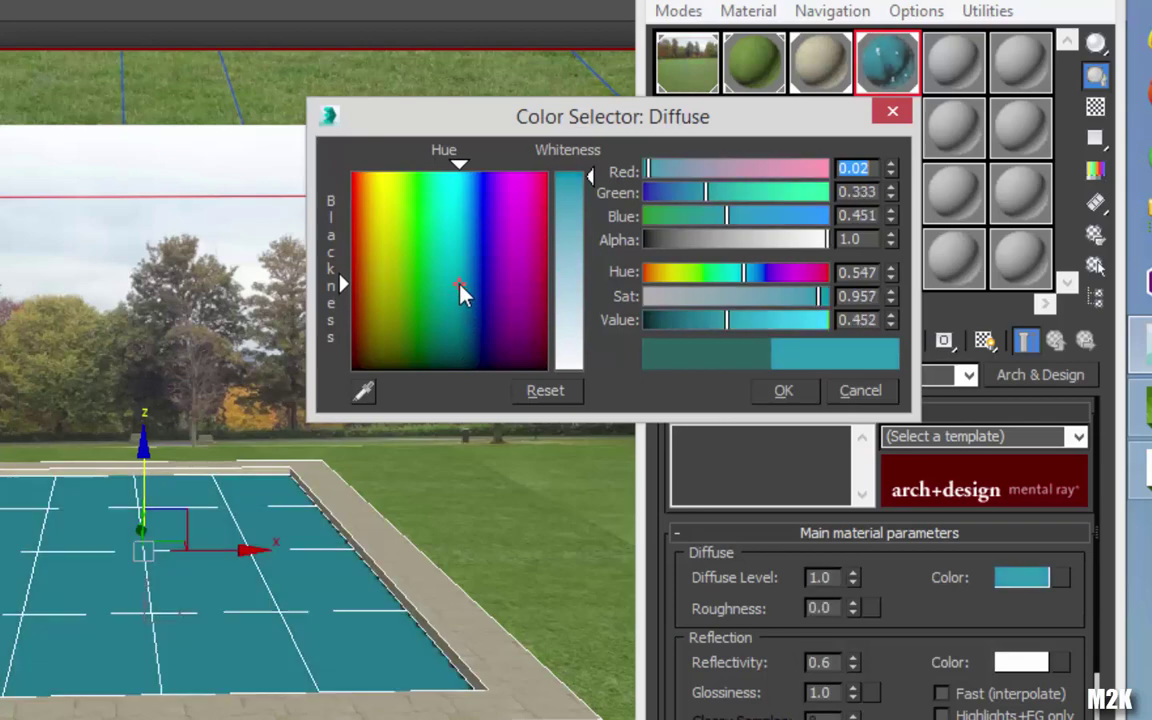
{"action": "left_click", "coordinate": [784, 391]}
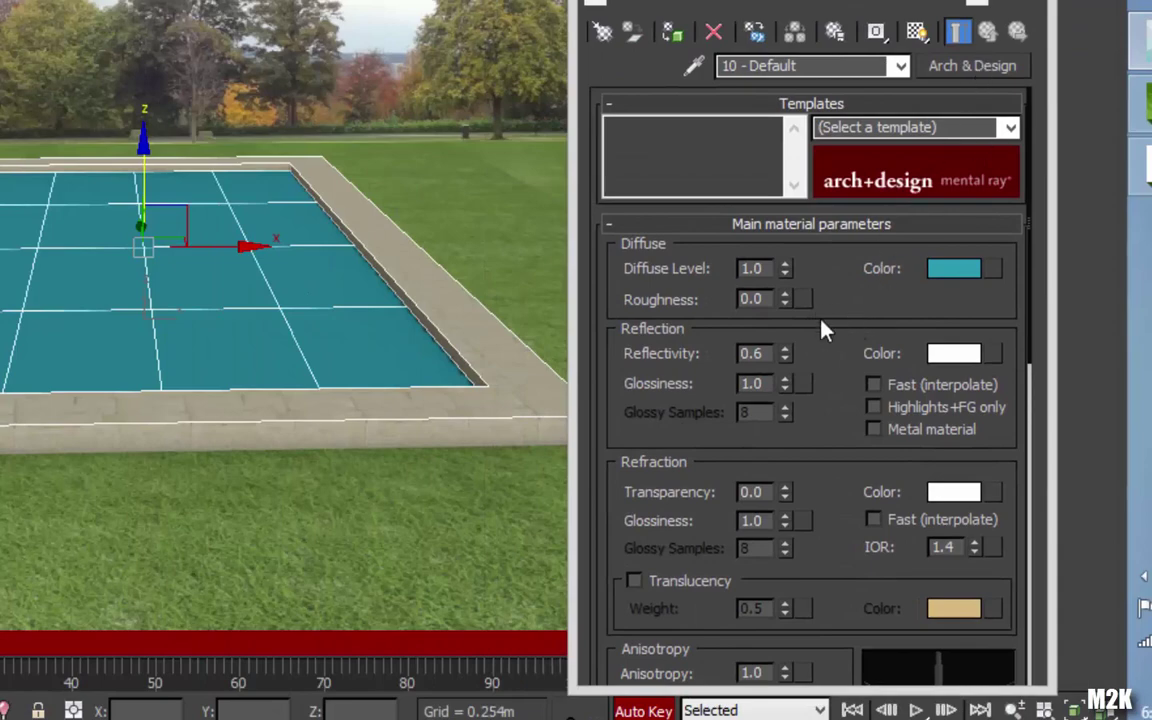
- With Auto Key on, set the Wave Speed of the water's Ocean bump map to 1.8 at frame 100
{"action": "scroll", "coordinate": [861, 311], "scroll_direction": "down", "scroll_amount": 10}
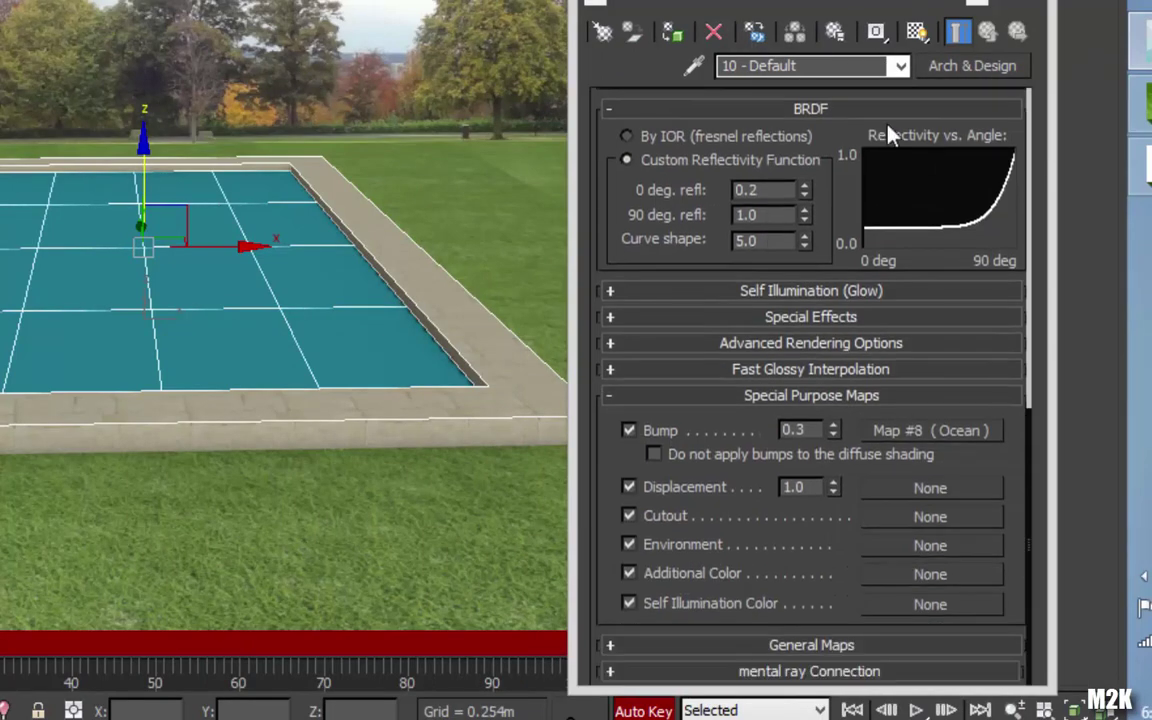
{"action": "left_click", "coordinate": [920, 431]}
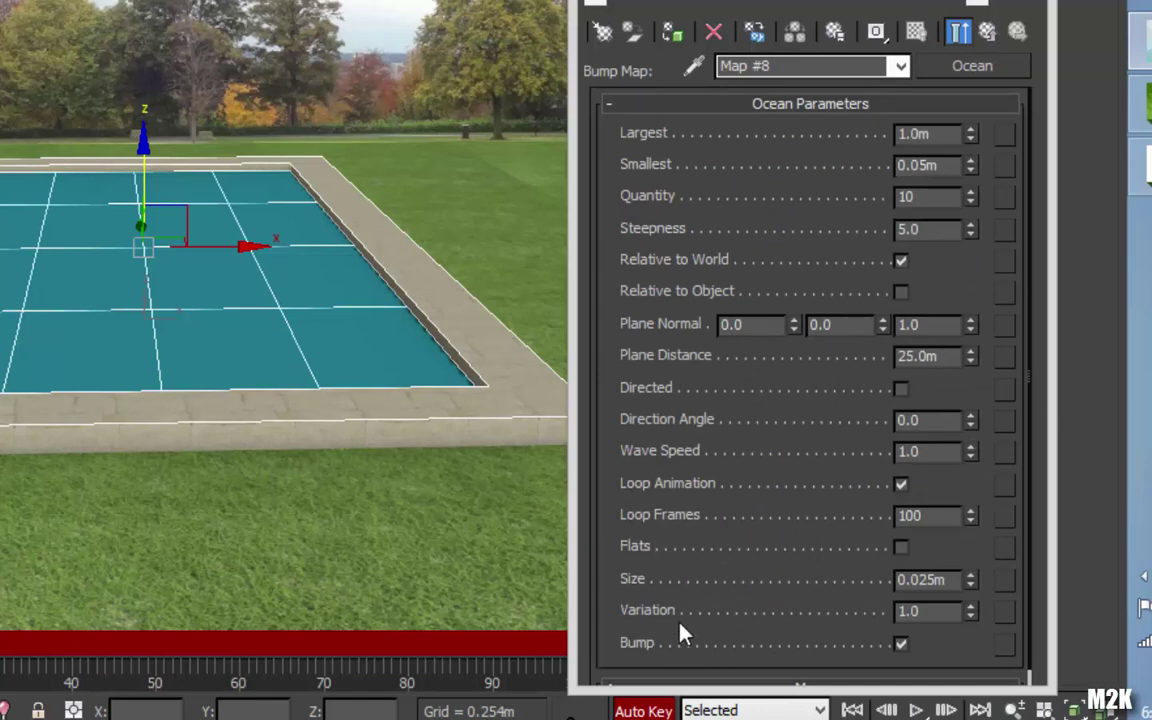
{"action": "left_click", "coordinate": [915, 451]}
{"action": "left_click_drag", "start_coordinate": [810, 3], "coordinate": [353, 0]}
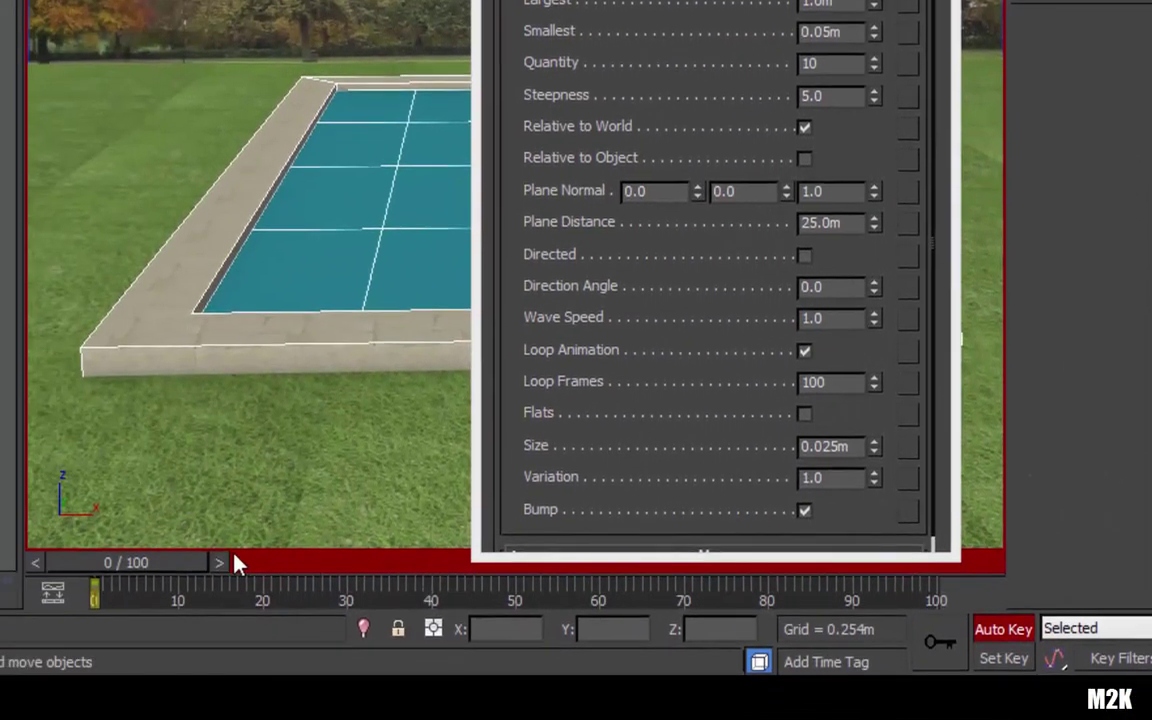
{"action": "left_click_drag", "start_coordinate": [104, 565], "coordinate": [968, 573]}
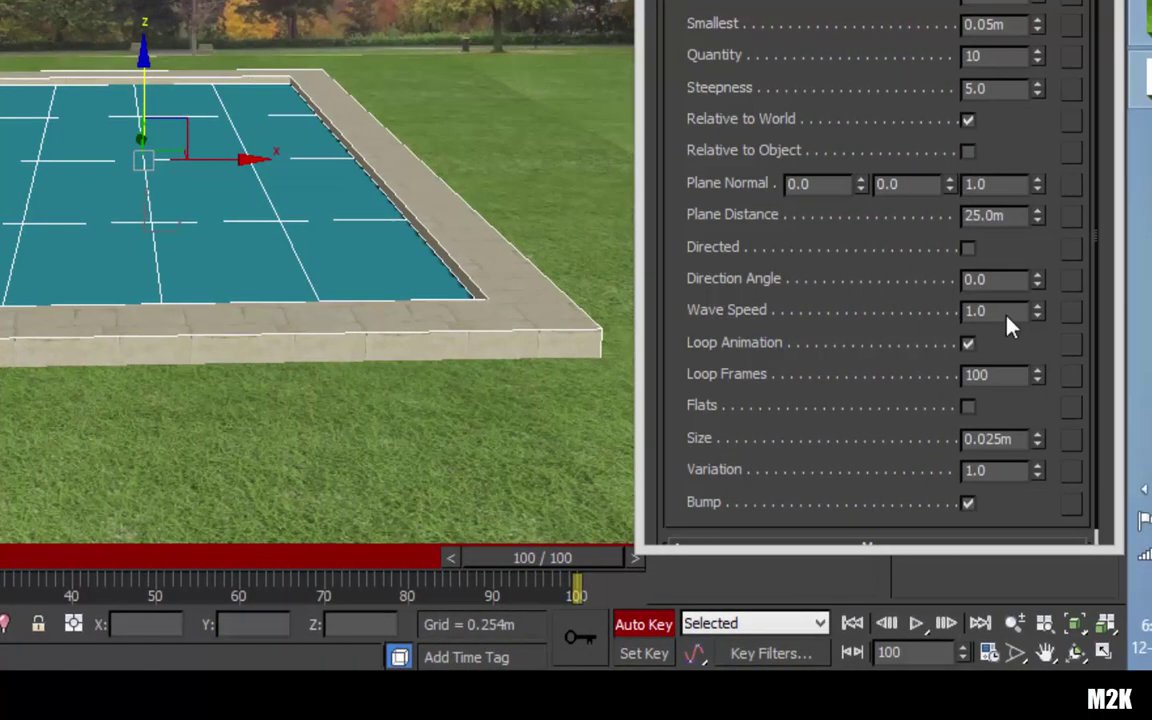
{"action": "double_click", "coordinate": [972, 311]}
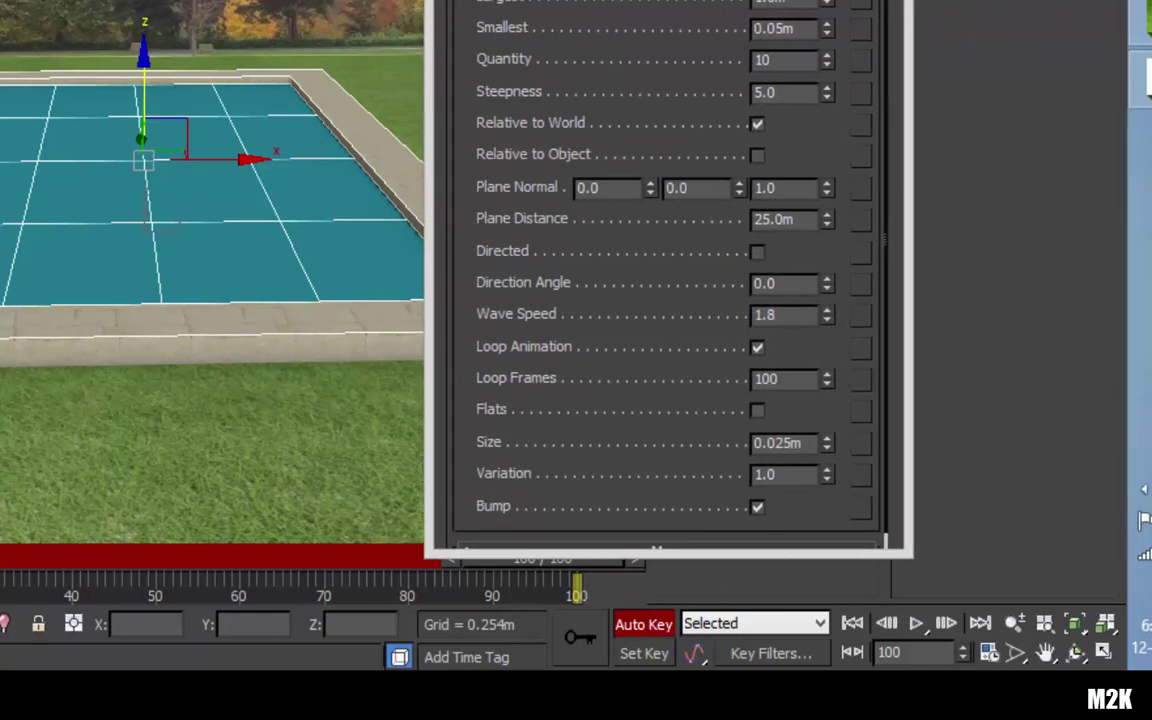
{"action": "key", "text": "Return"}
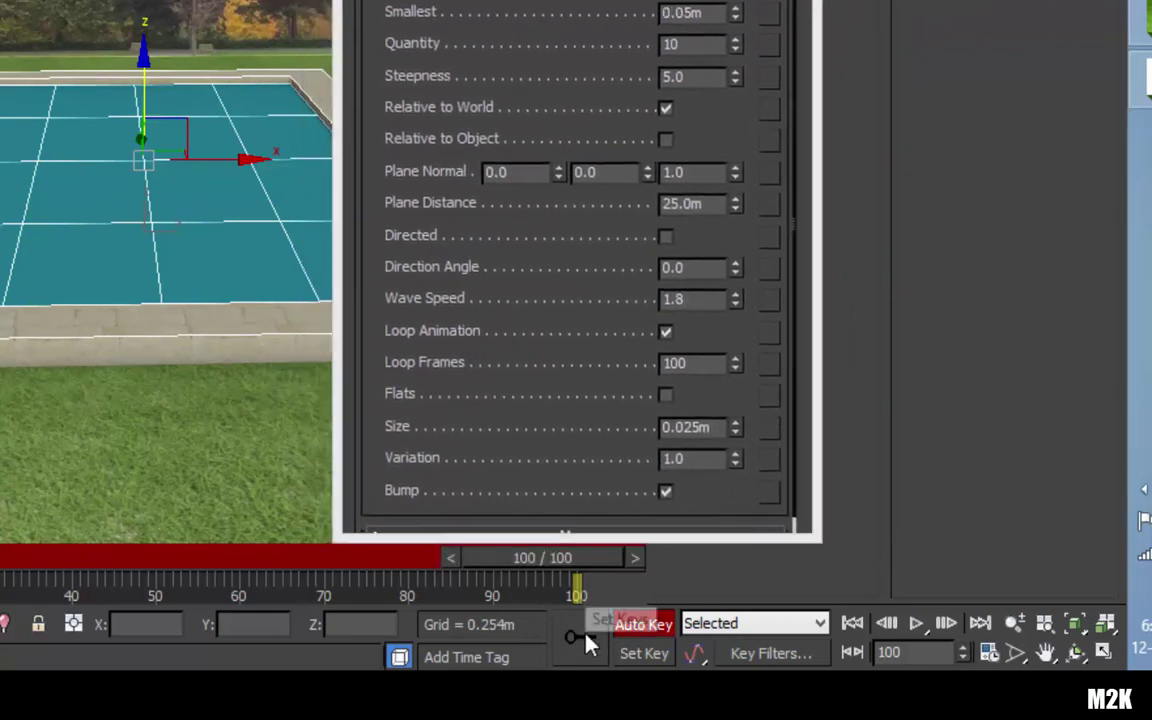
- Return to frame 0, close the Material Editor and test-render the perspective view
{"action": "left_click_drag", "start_coordinate": [600, 537], "coordinate": [884, 553]}
{"action": "key", "text": "Home"}
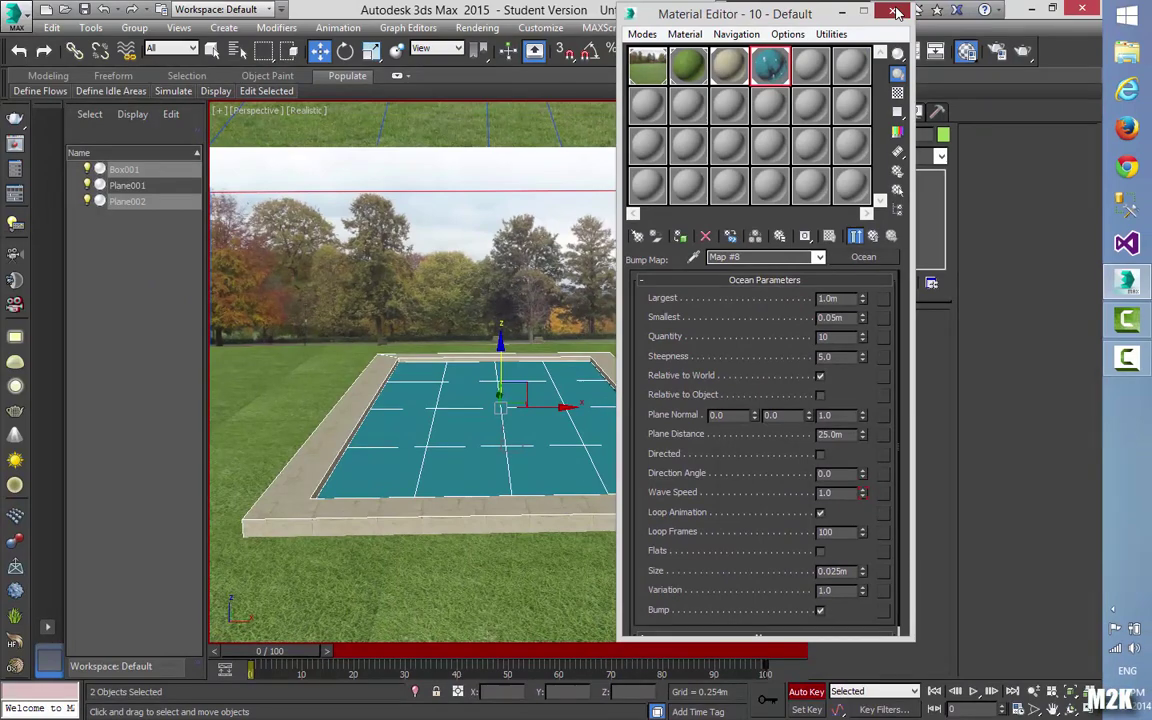
{"action": "left_click", "coordinate": [895, 12]}
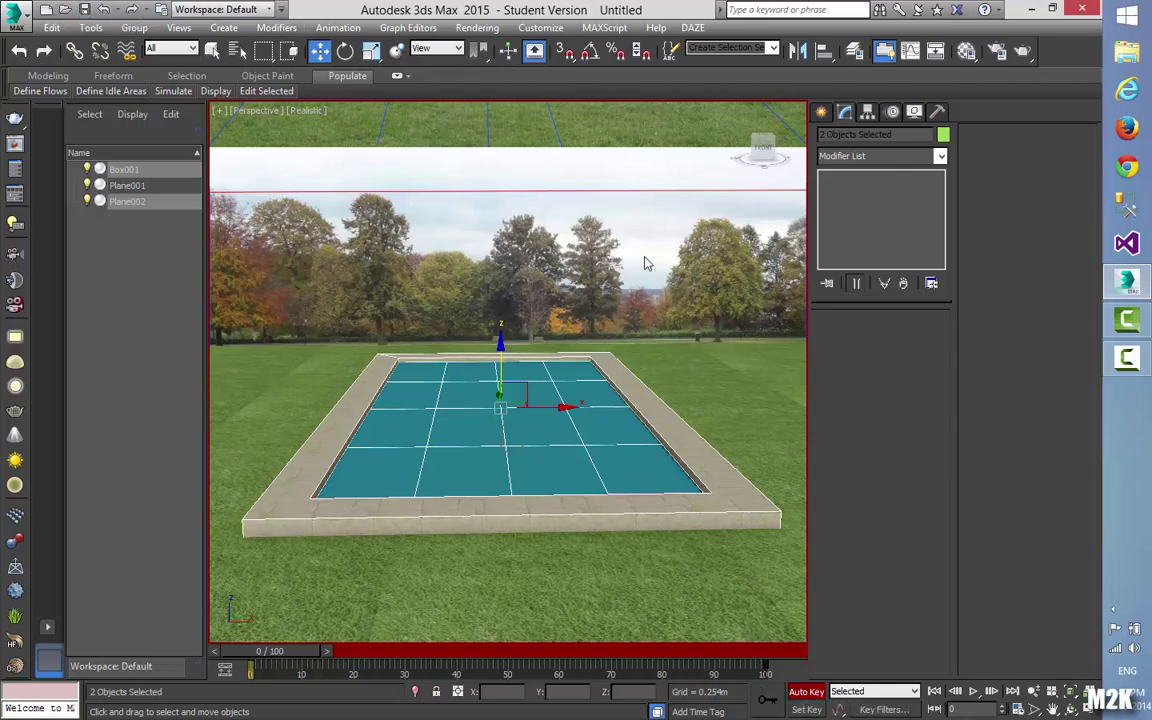
{"action": "left_click", "coordinate": [1032, 52]}
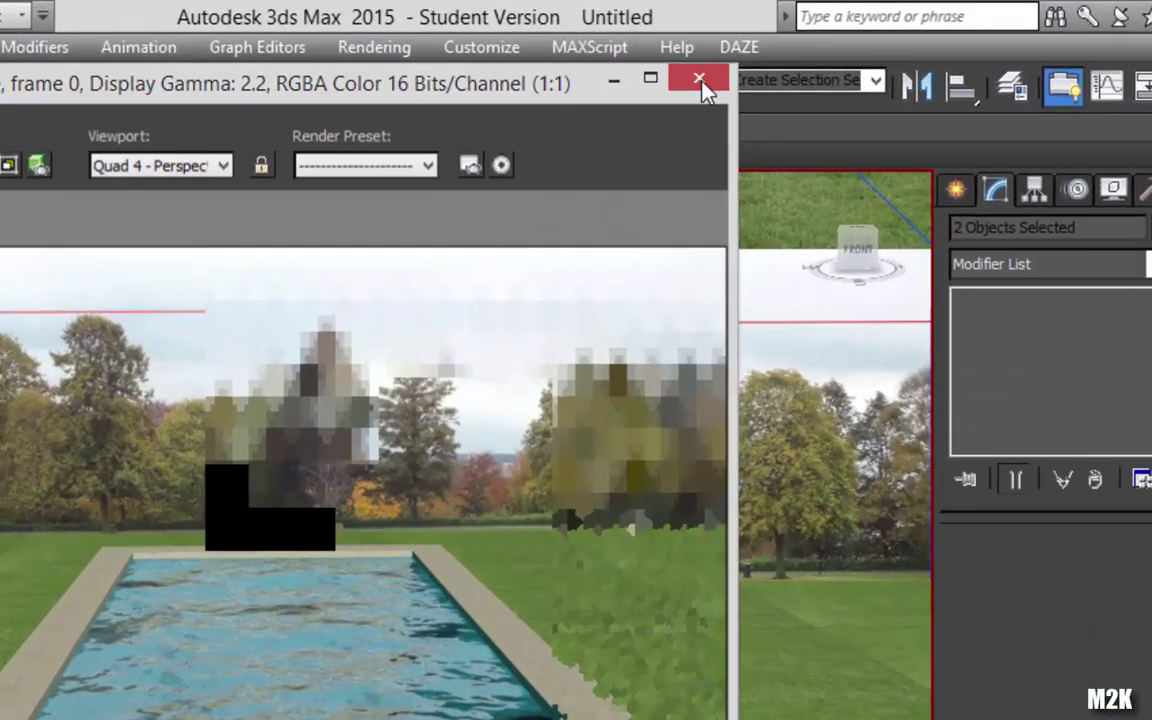
{"action": "left_click", "coordinate": [699, 79]}
- Configure the render setup with an 800x600 output size and the active time segment, frames 0 to 100
{"action": "left_click", "coordinate": [374, 47]}
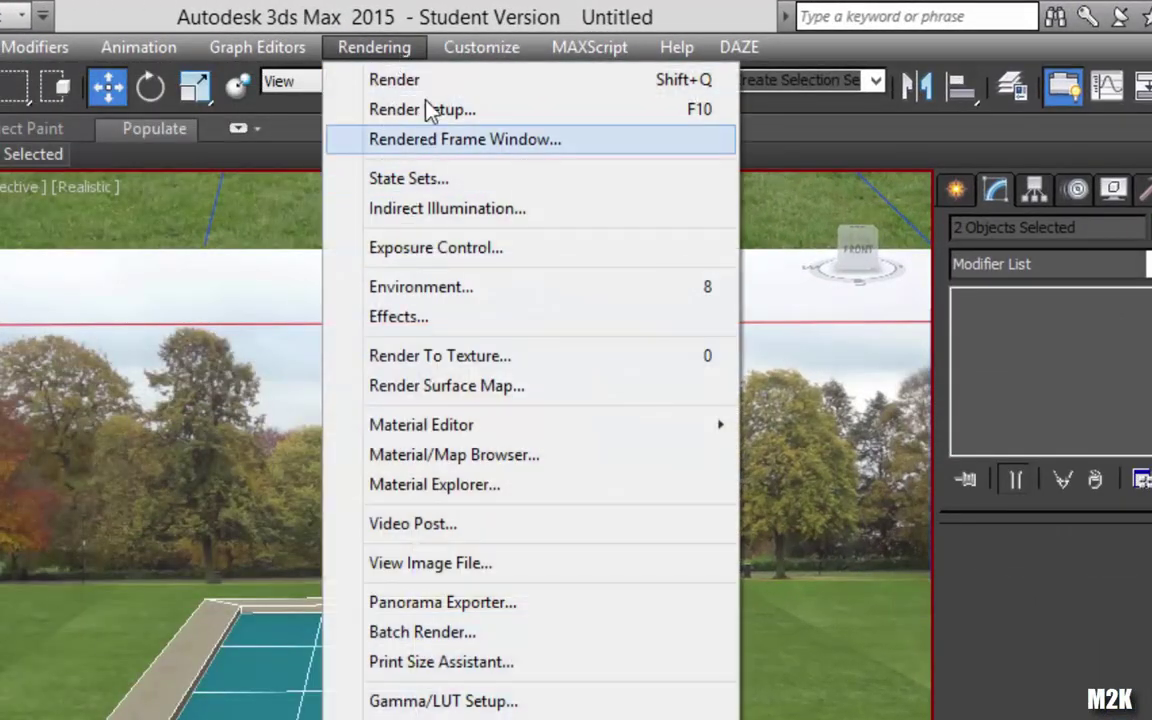
{"action": "left_click", "coordinate": [425, 112]}
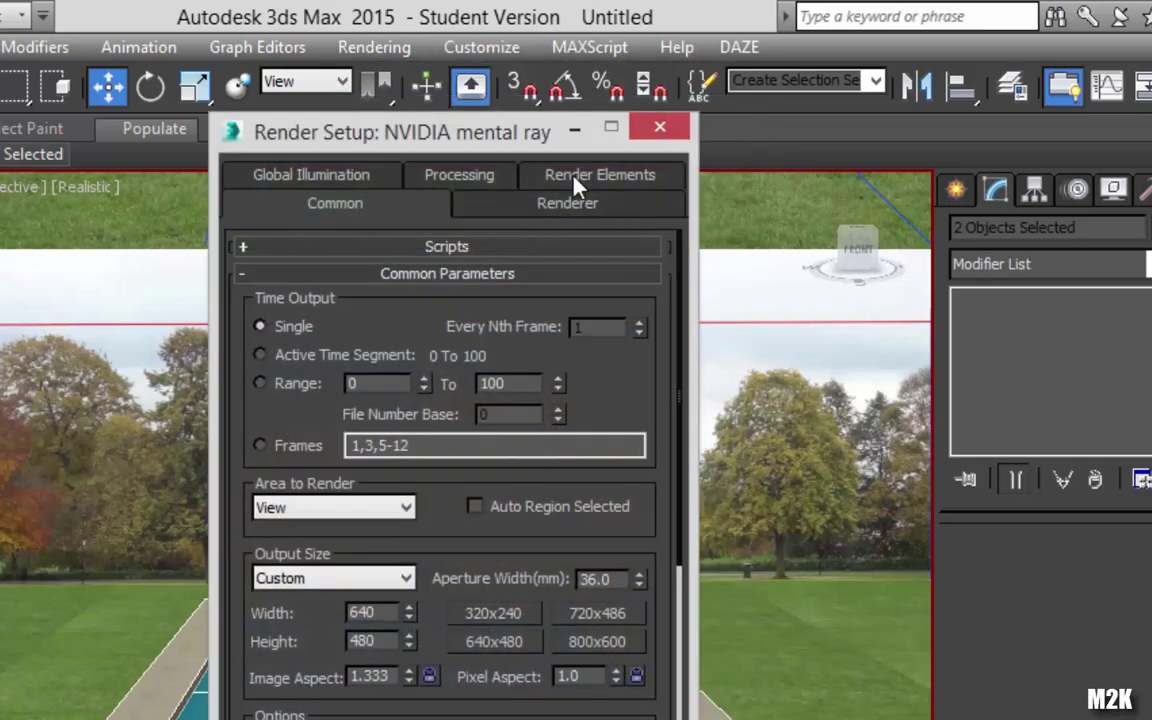
{"action": "left_click_drag", "start_coordinate": [634, 147], "coordinate": [841, 144]}
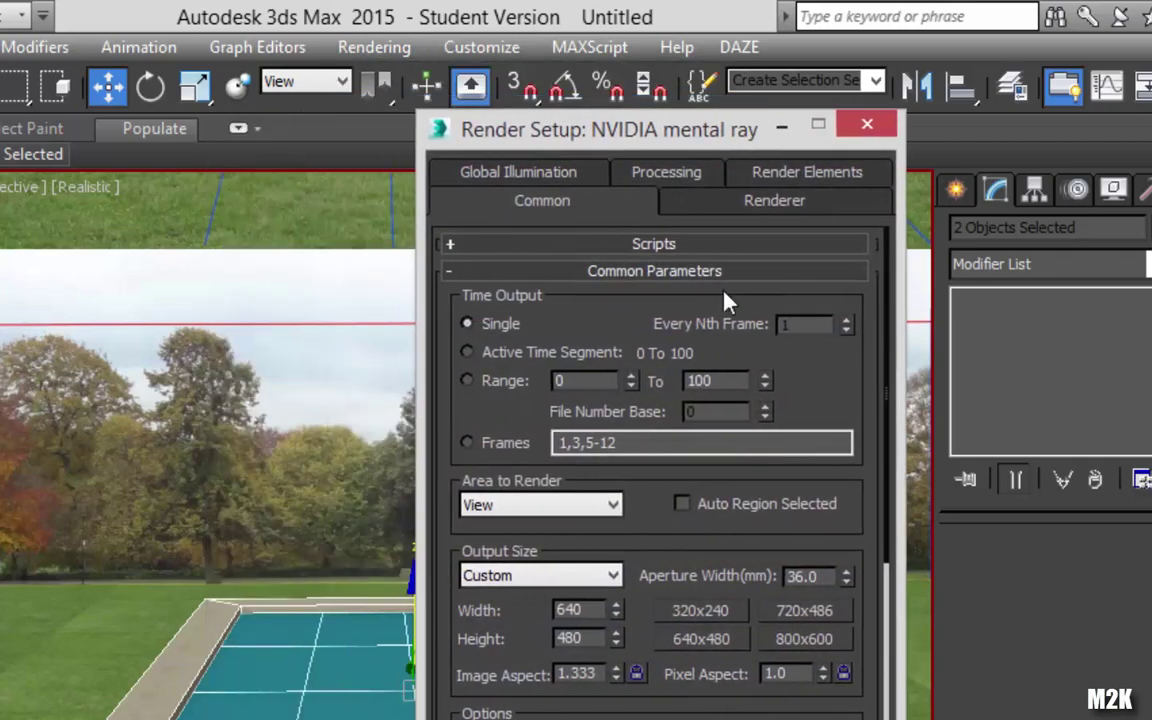
{"action": "left_click", "coordinate": [585, 577]}
{"action": "left_click", "coordinate": [586, 580]}
{"action": "left_click", "coordinate": [705, 645]}
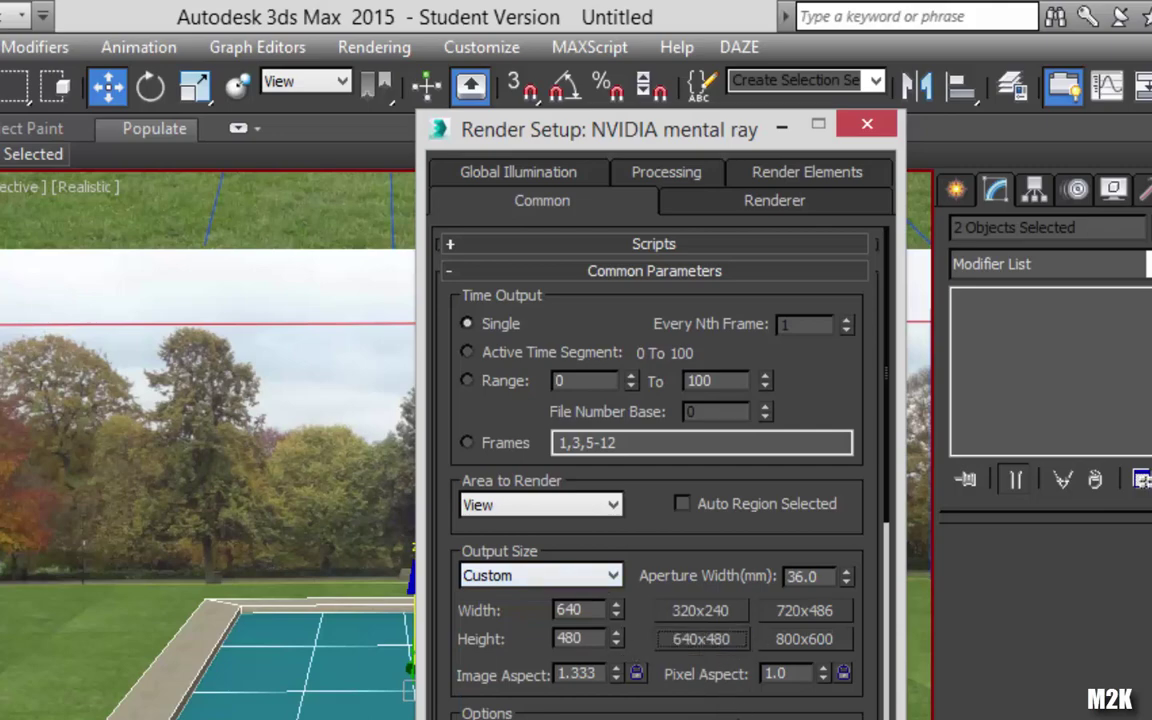
{"action": "left_click", "coordinate": [790, 640]}
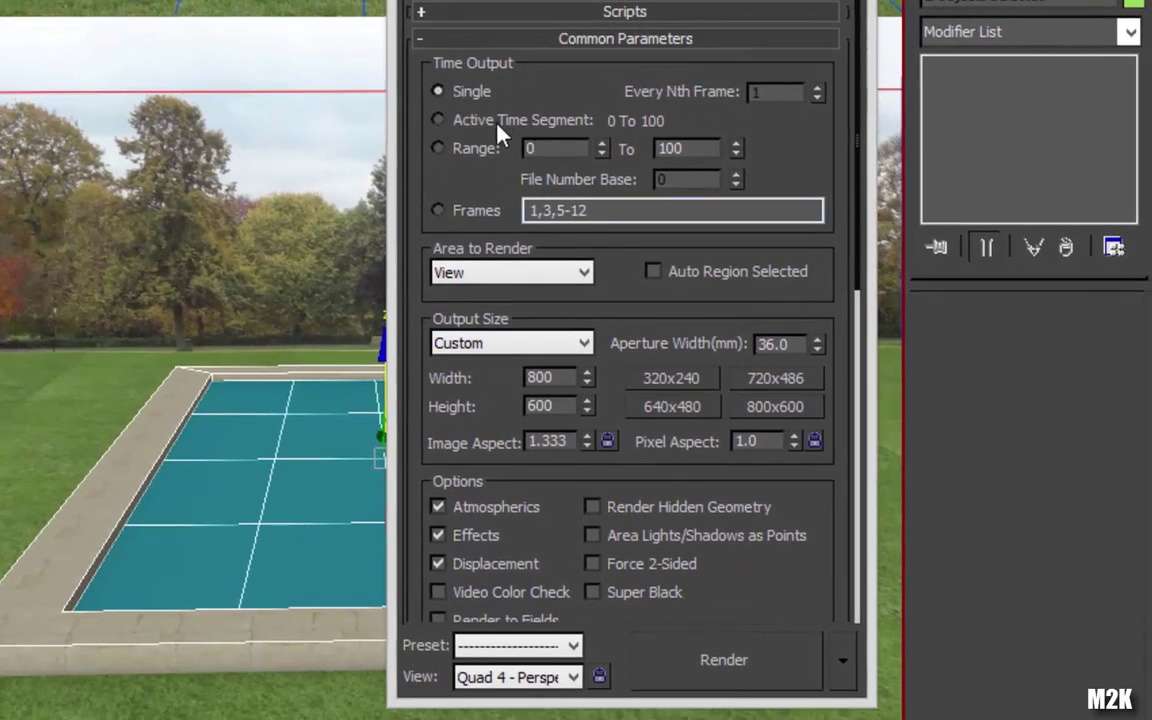
{"action": "left_click", "coordinate": [438, 119]}
- Load the mental.ray.daylighting render preset
{"action": "left_click_drag", "start_coordinate": [787, 478], "coordinate": [748, 491]}
{"action": "left_click_drag", "start_coordinate": [748, 567], "coordinate": [748, 470]}
{"action": "left_click", "coordinate": [547, 655]}
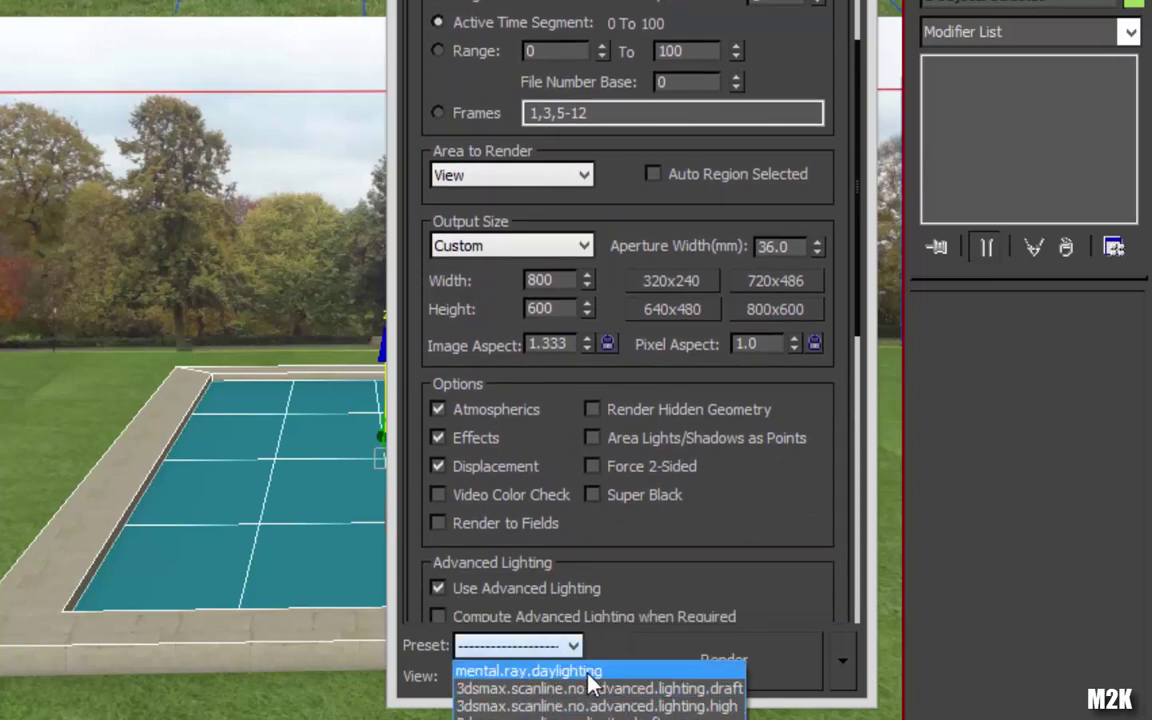
{"action": "left_click", "coordinate": [586, 671]}
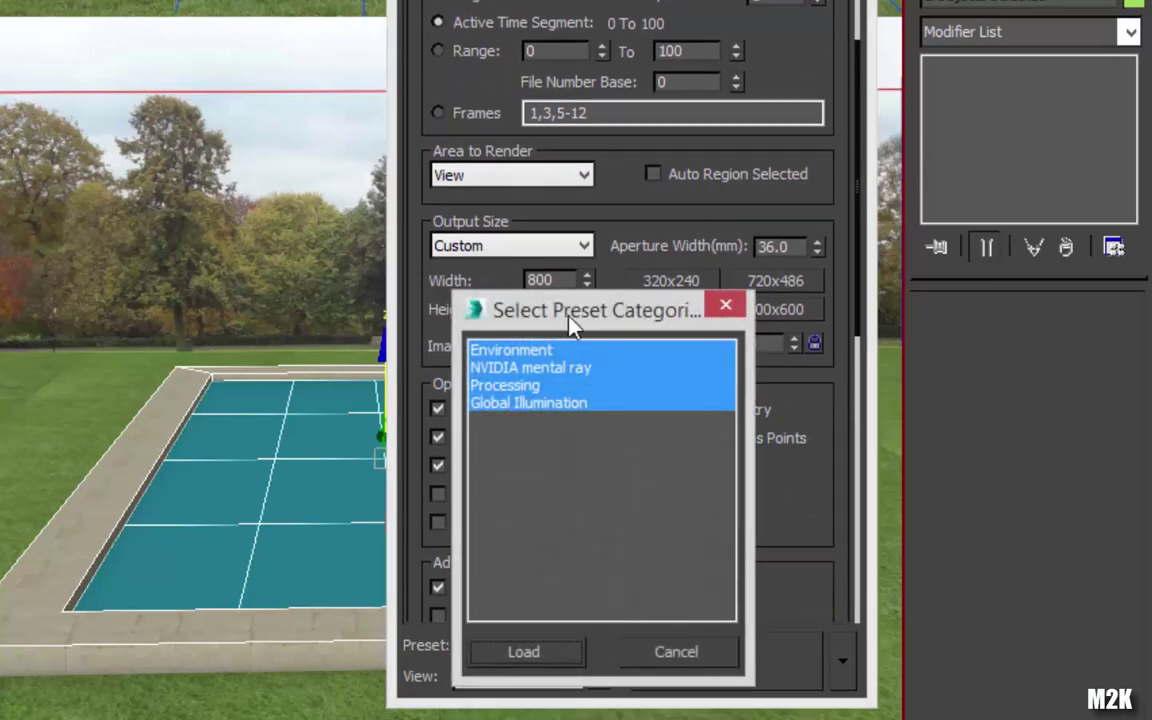
{"action": "left_click", "coordinate": [530, 367]}
{"action": "left_click", "coordinate": [553, 660]}
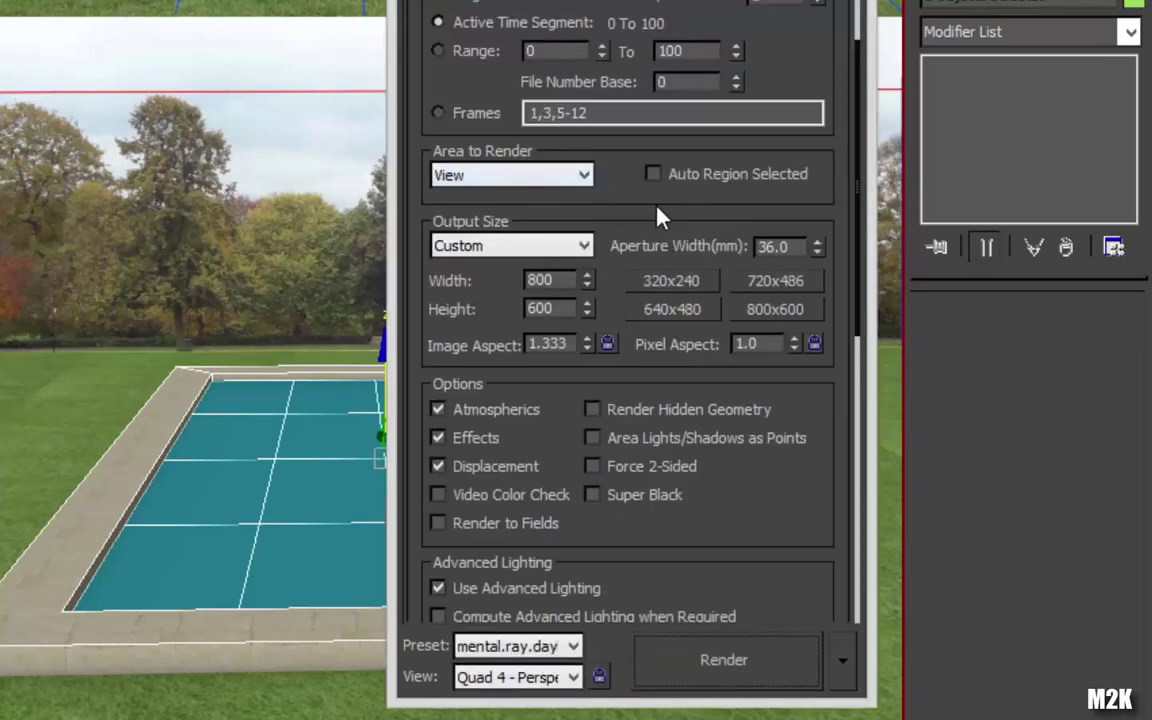
{"action": "left_click_drag", "start_coordinate": [658, 216], "coordinate": [652, 163]}
{"action": "left_click_drag", "start_coordinate": [726, 444], "coordinate": [694, 92]}
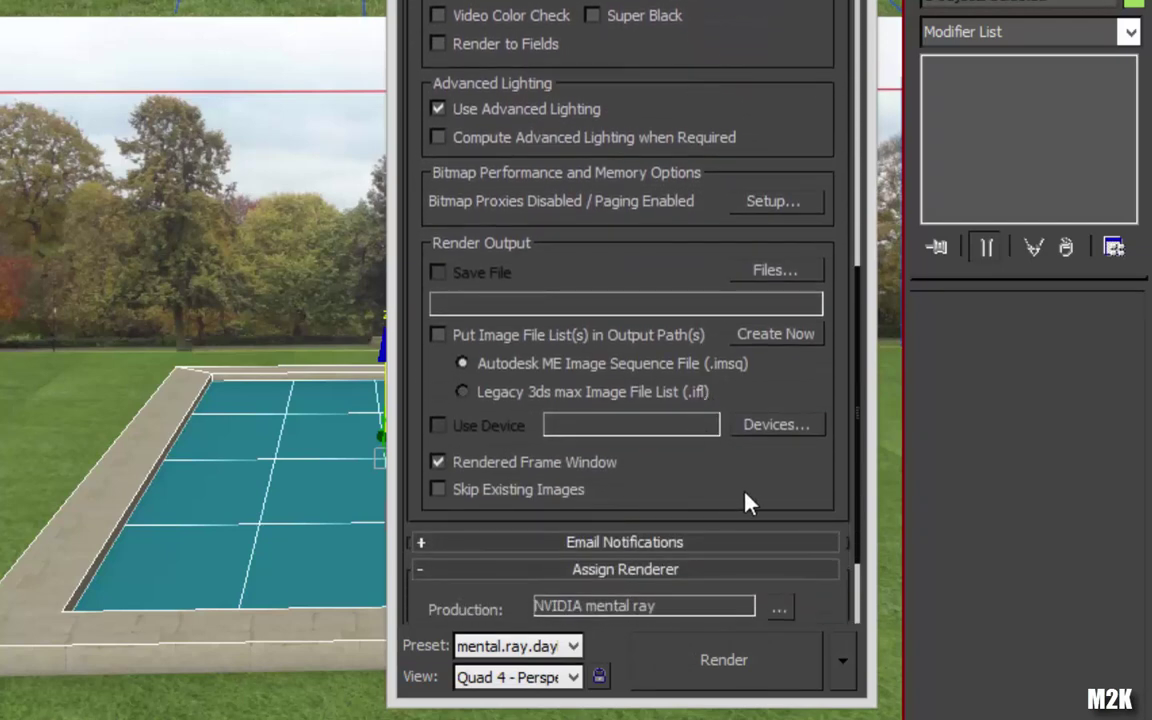
{"action": "left_click_drag", "start_coordinate": [802, 455], "coordinate": [790, 696]}
{"action": "left_click_drag", "start_coordinate": [792, 249], "coordinate": [800, 578]}
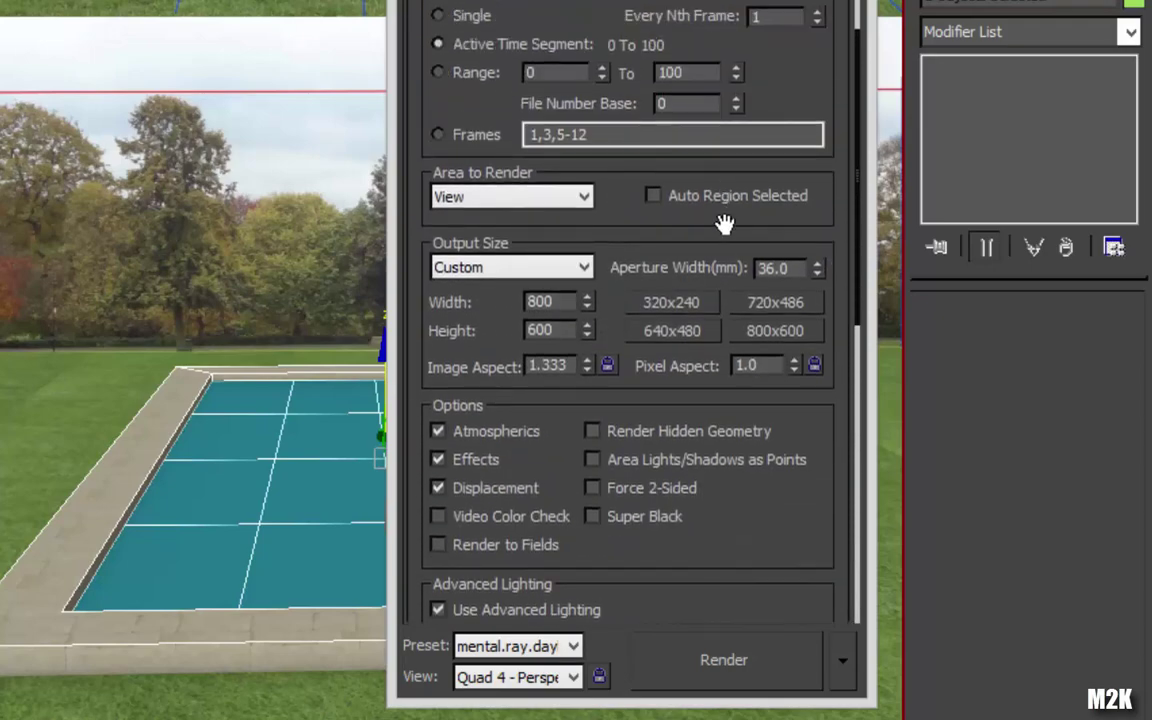
{"action": "left_click_drag", "start_coordinate": [724, 223], "coordinate": [726, 434]}
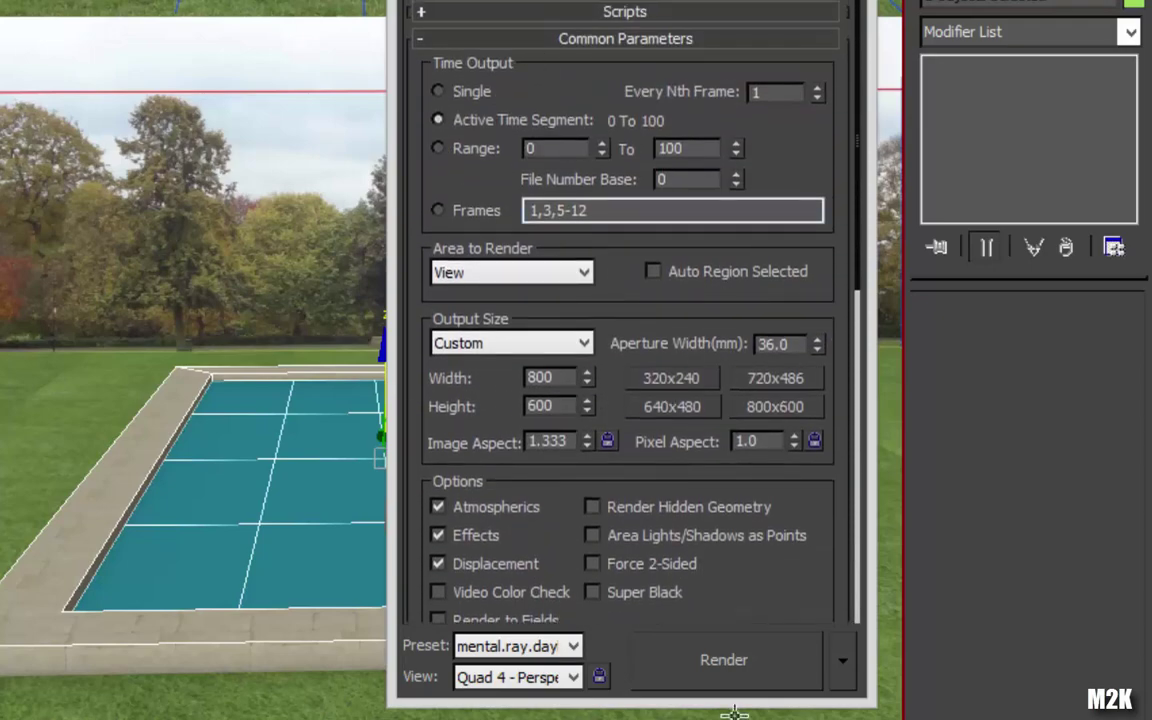
{"action": "left_click", "coordinate": [565, 2]}
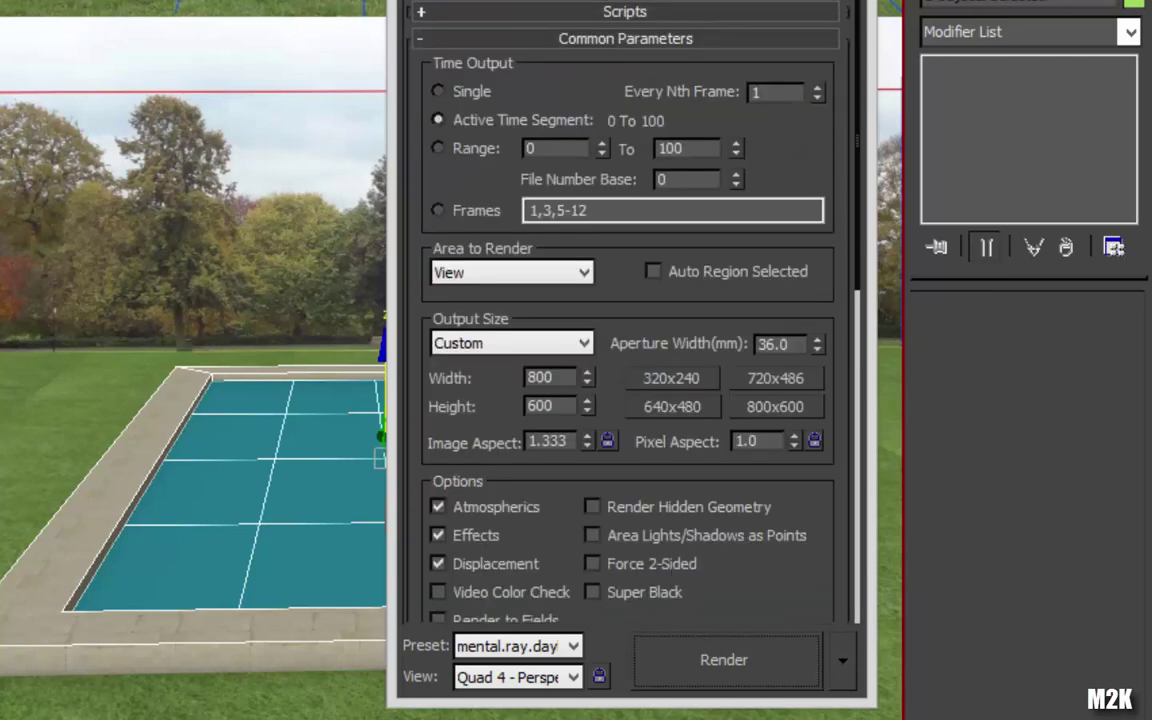
- Specify the render output file on the Desktop as an AVI named Water
{"action": "scroll", "coordinate": [628, 360], "scroll_direction": "down", "scroll_amount": 4}
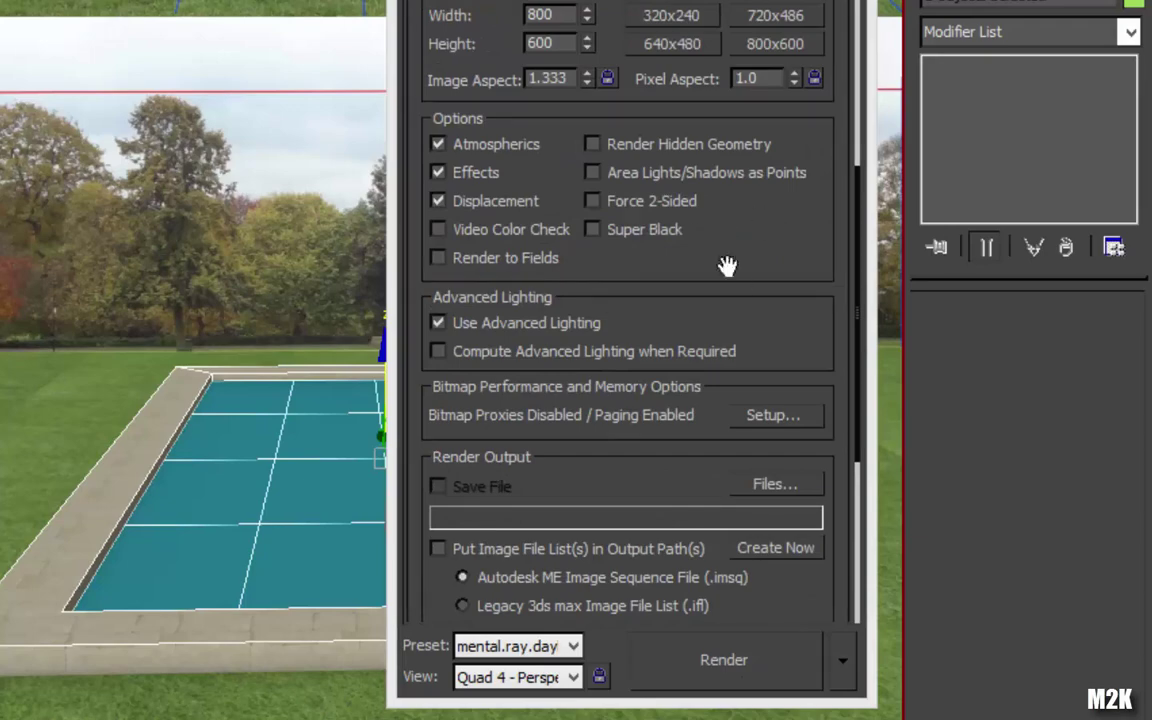
{"action": "left_click_drag", "start_coordinate": [799, 300], "coordinate": [766, 170]}
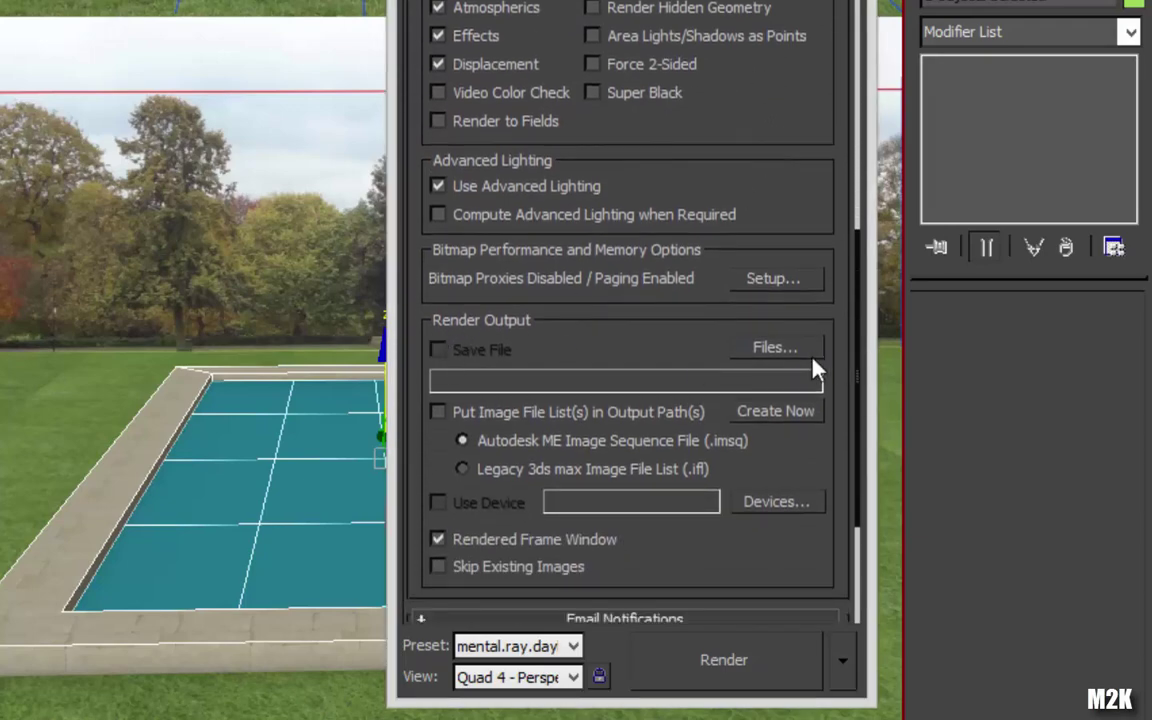
{"action": "left_click", "coordinate": [778, 349]}
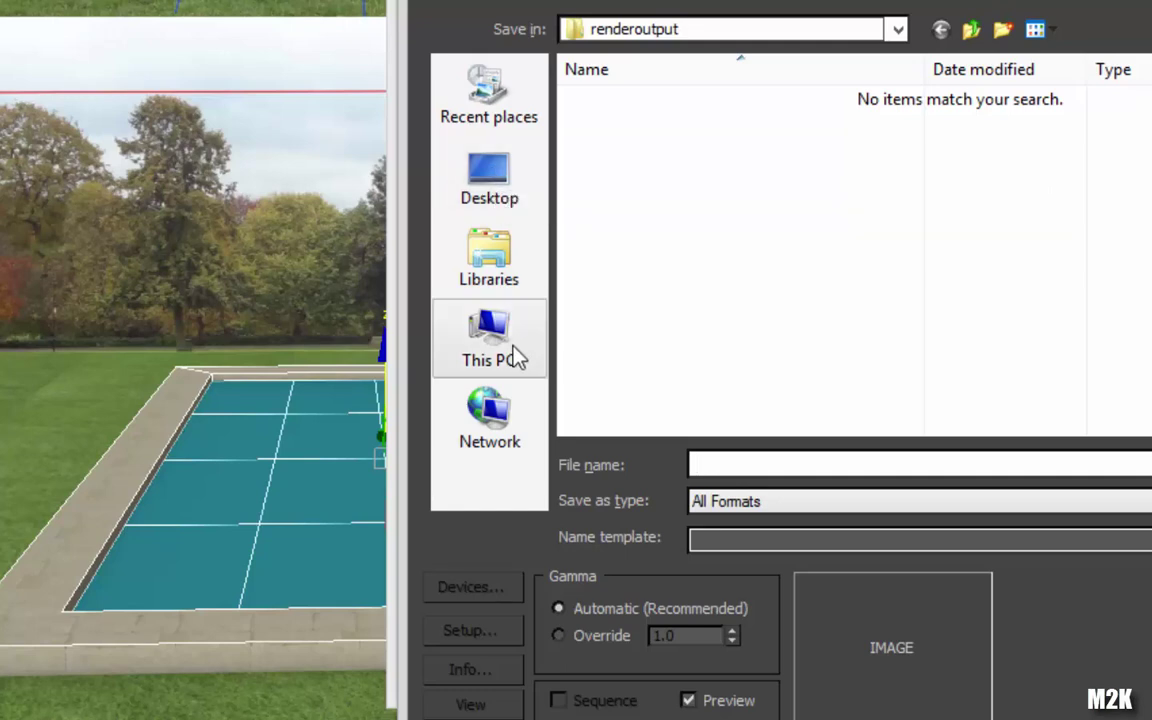
{"action": "left_click", "coordinate": [489, 190]}
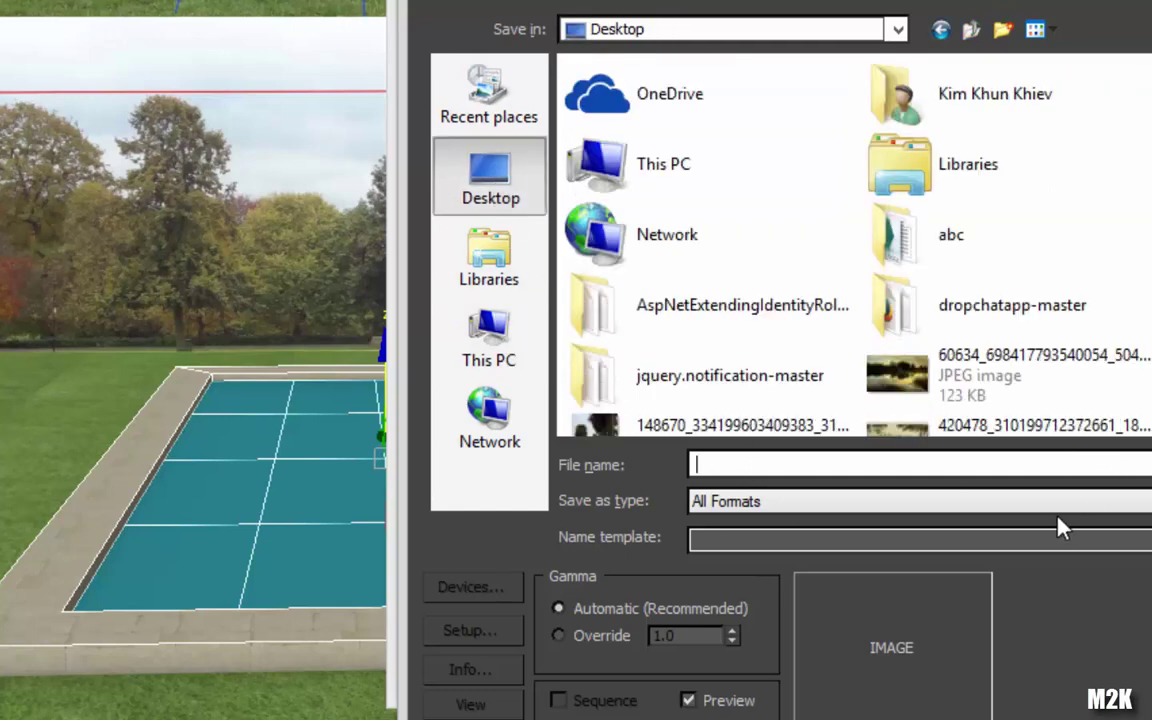
{"action": "left_click", "coordinate": [857, 522]}
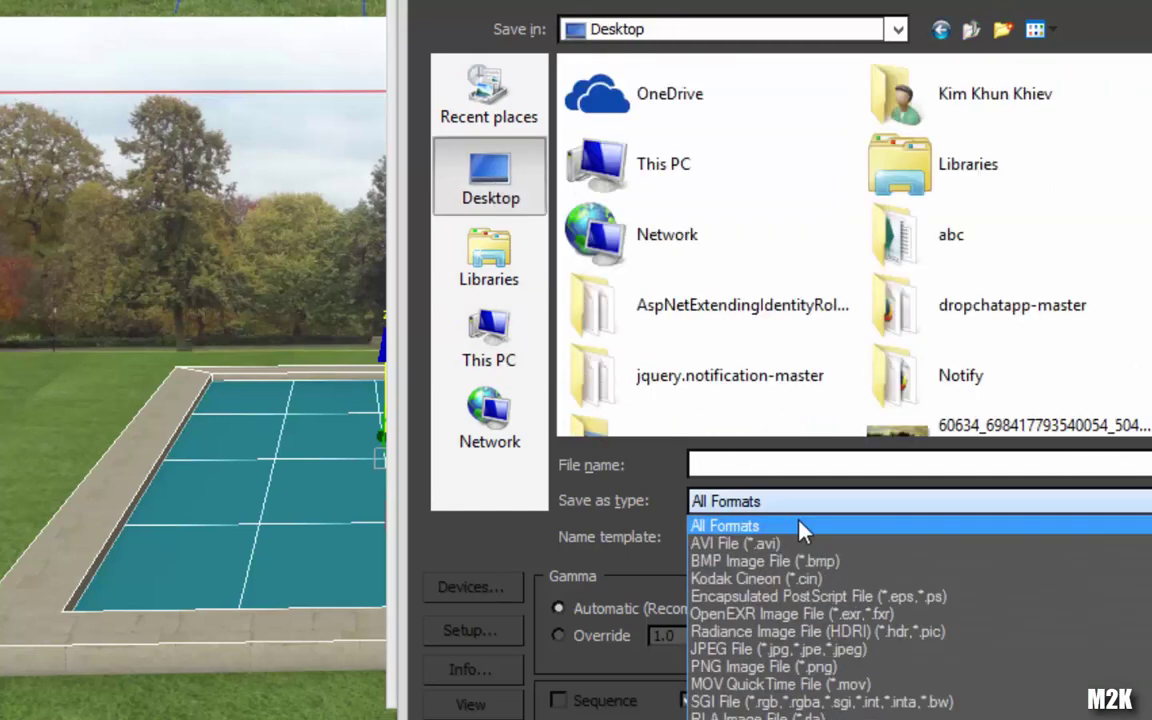
{"action": "left_click", "coordinate": [728, 543]}
{"action": "left_click", "coordinate": [780, 463]}
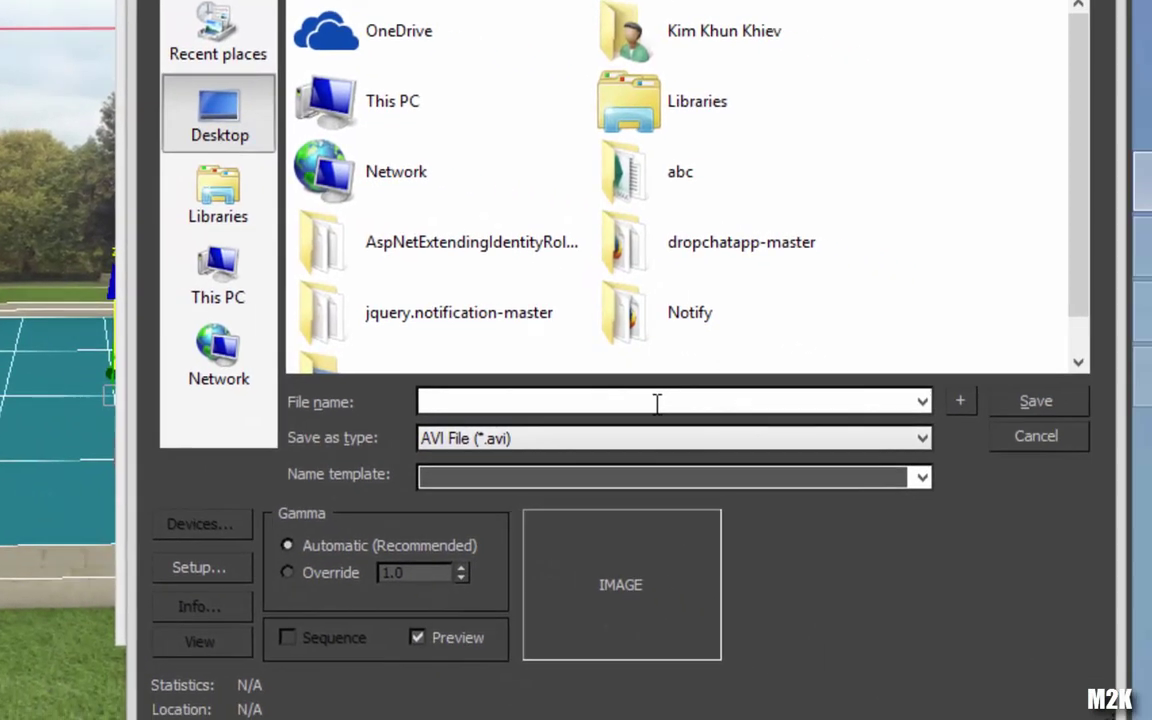
{"action": "type", "text": "Water"}
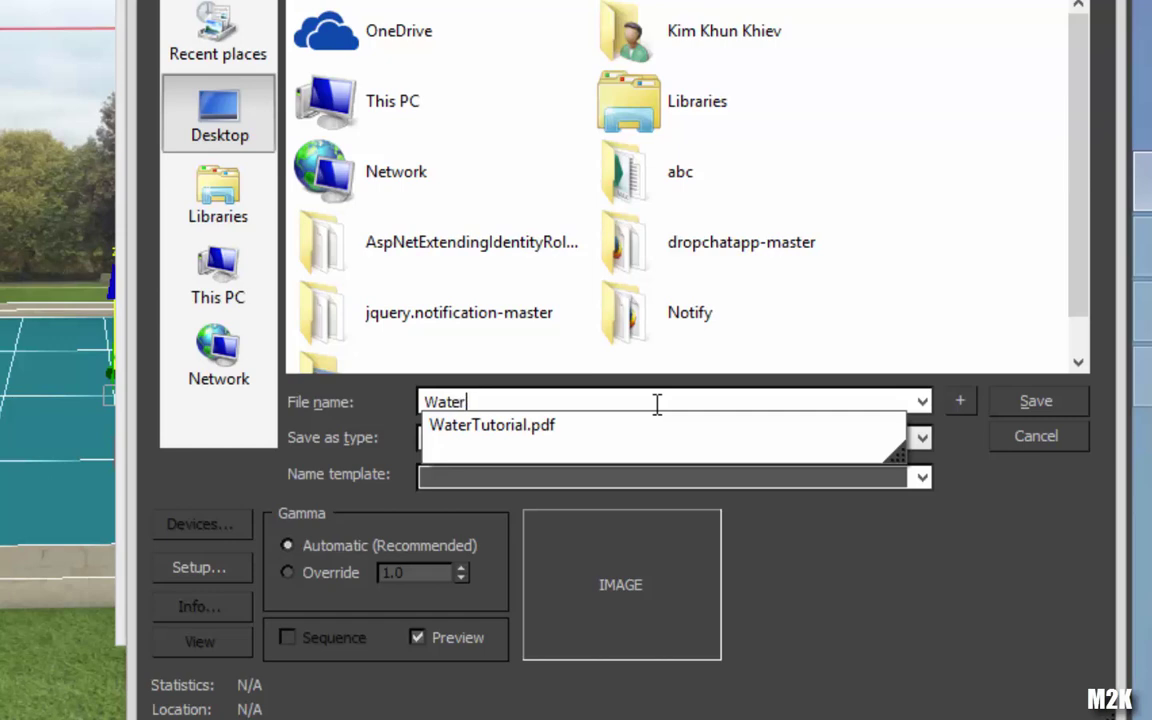
{"action": "left_click", "coordinate": [960, 527]}
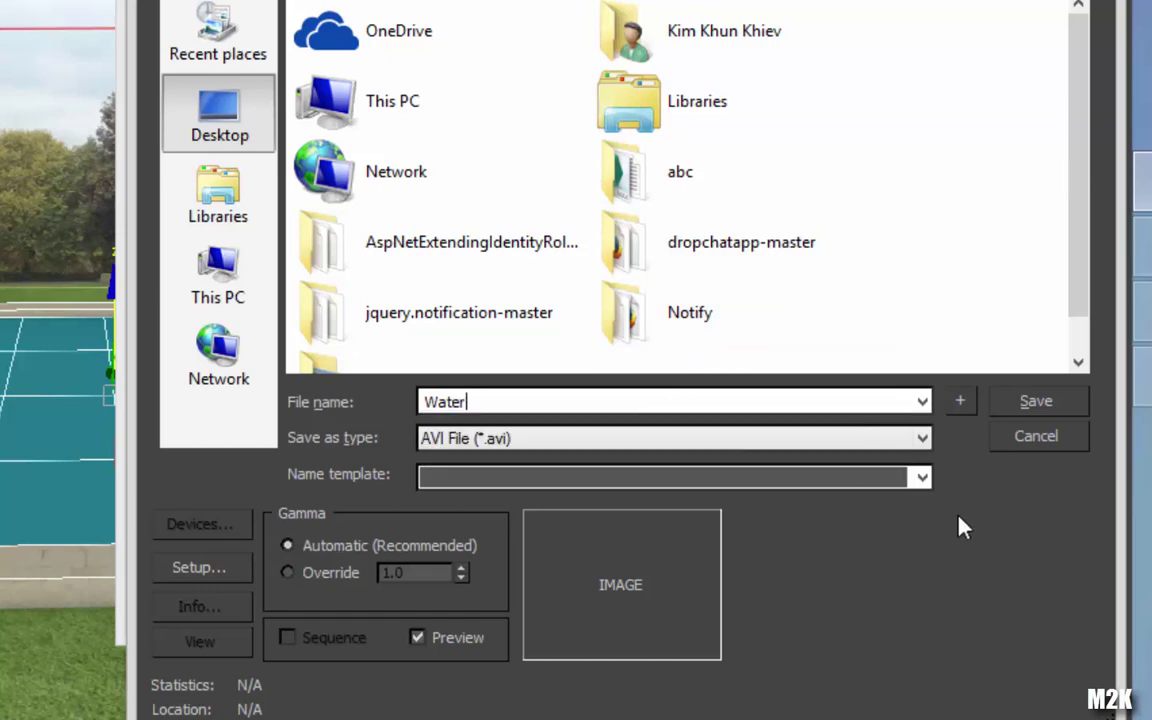
- Save the AVI output setting with the MJPEG Compressor at quality 100 and start rendering the animation
{"action": "left_click", "coordinate": [1060, 400]}
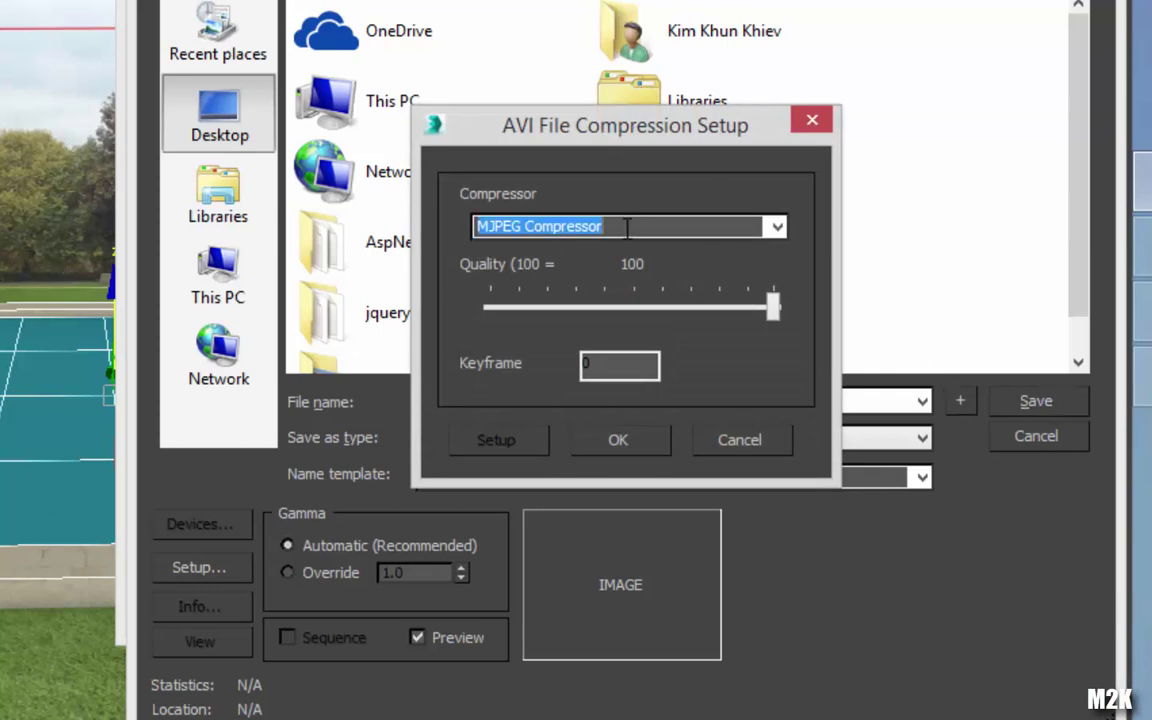
{"action": "left_click", "coordinate": [782, 228]}
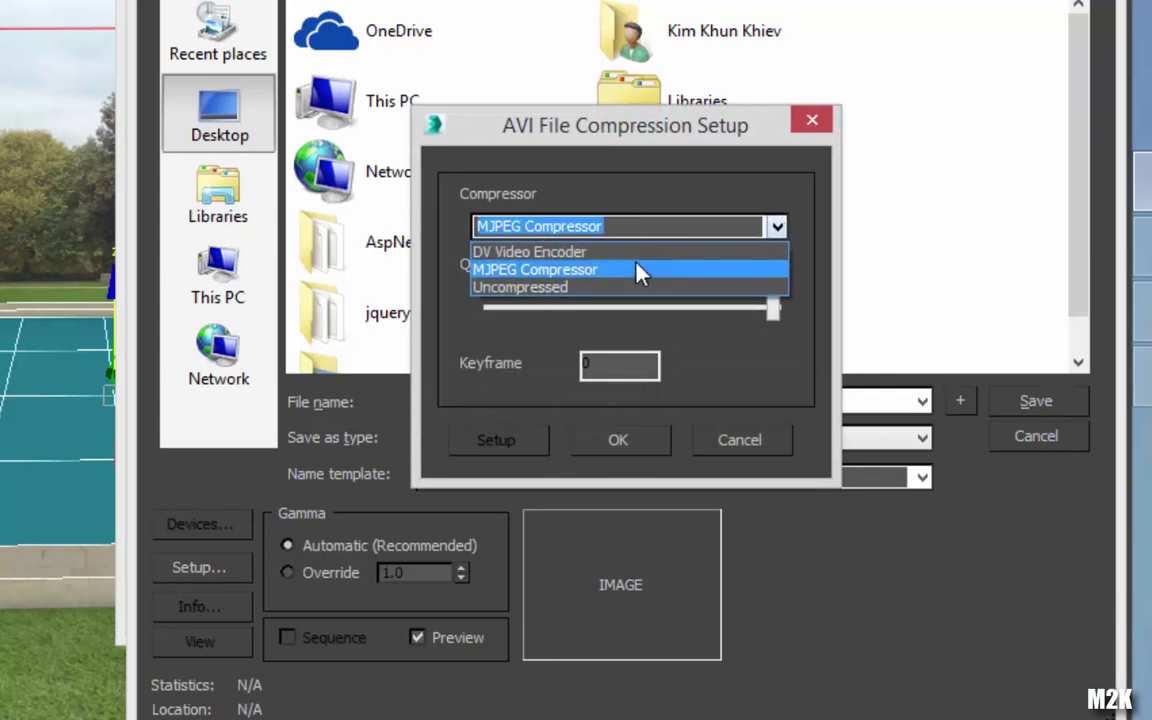
{"action": "left_click", "coordinate": [573, 272]}
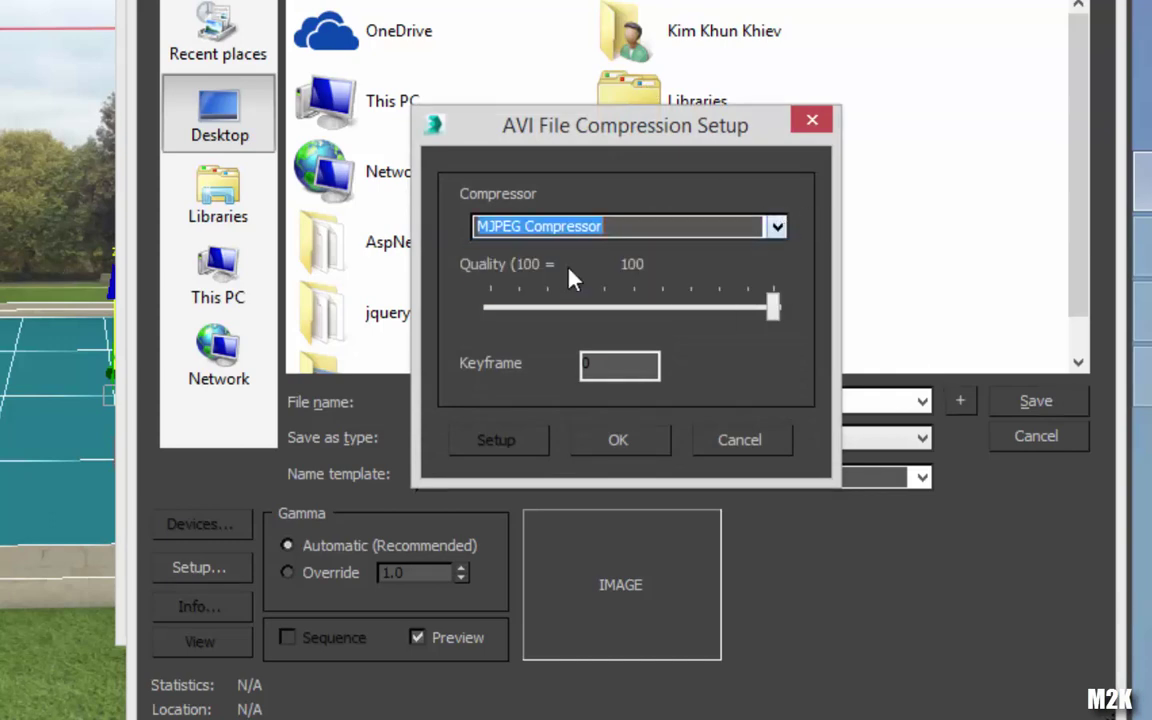
{"action": "left_click", "coordinate": [626, 450]}
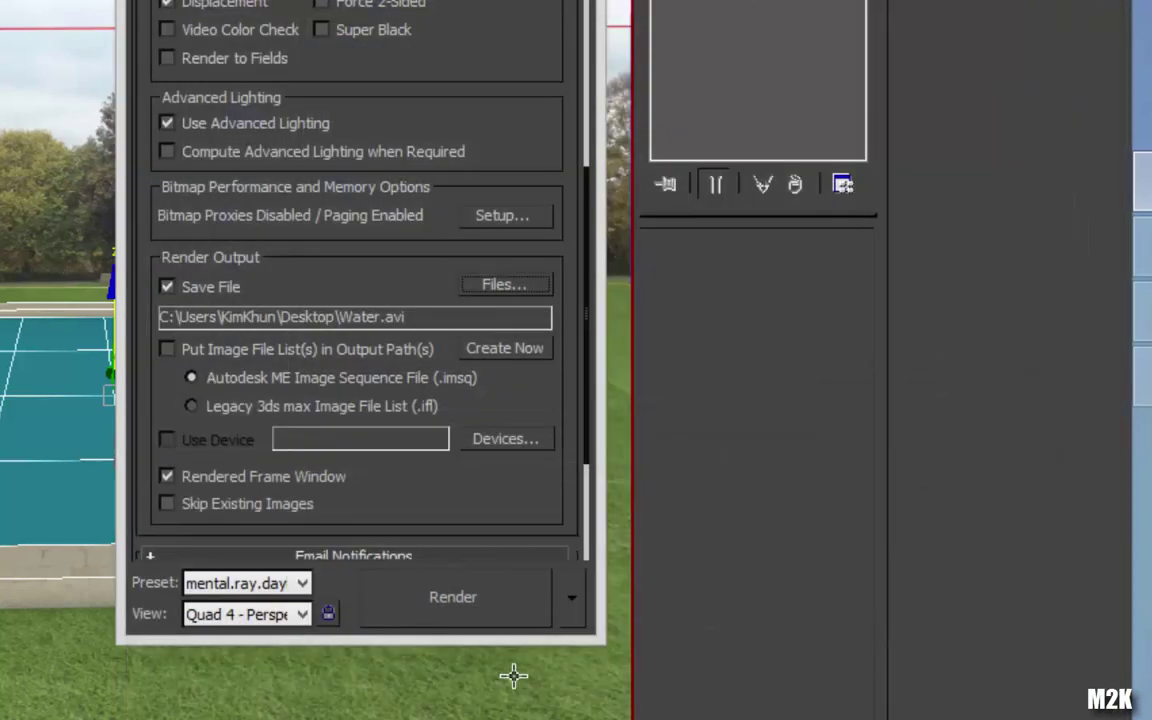
{"action": "left_click", "coordinate": [450, 605]}
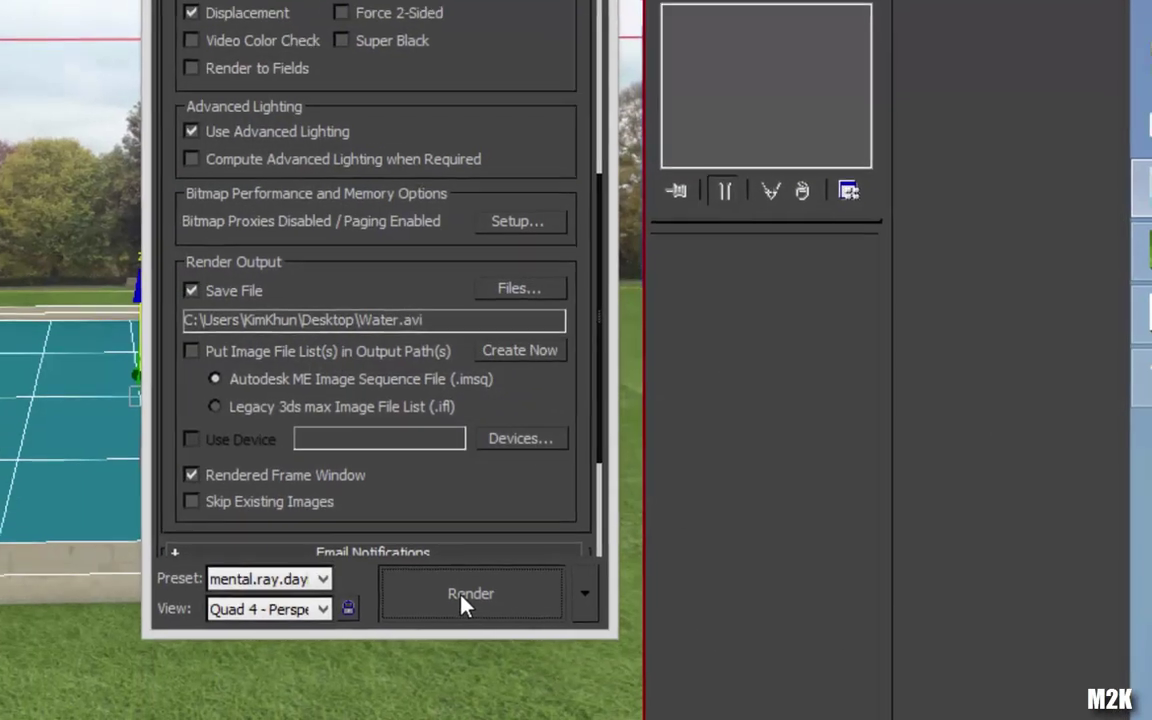